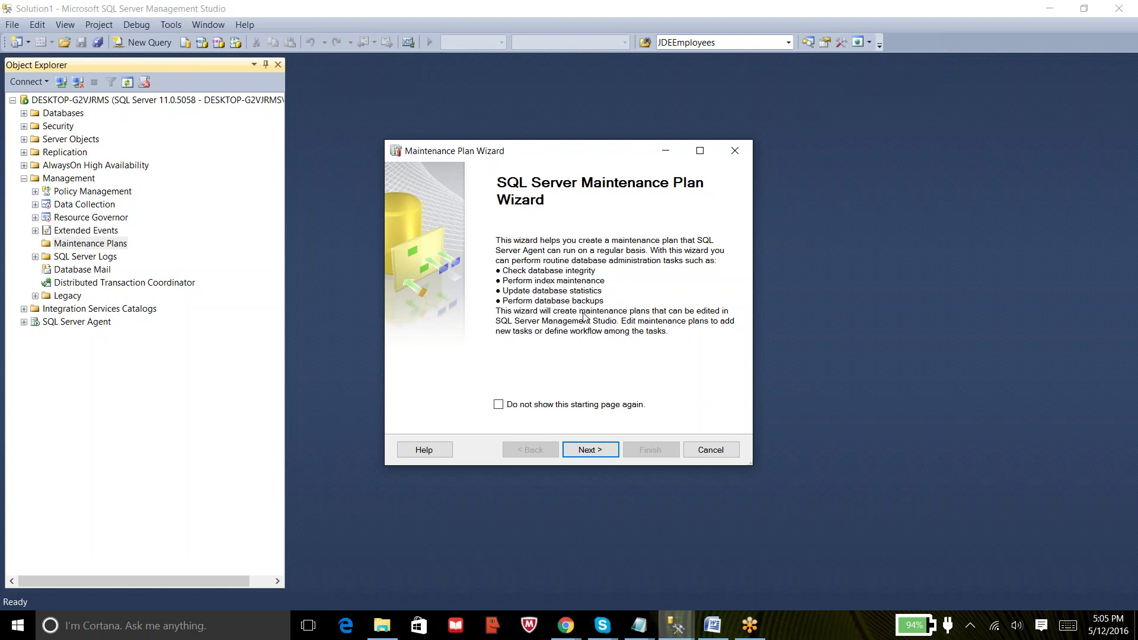
Step: Continue past the wizard's introduction page to the plan properties
click(579, 452)
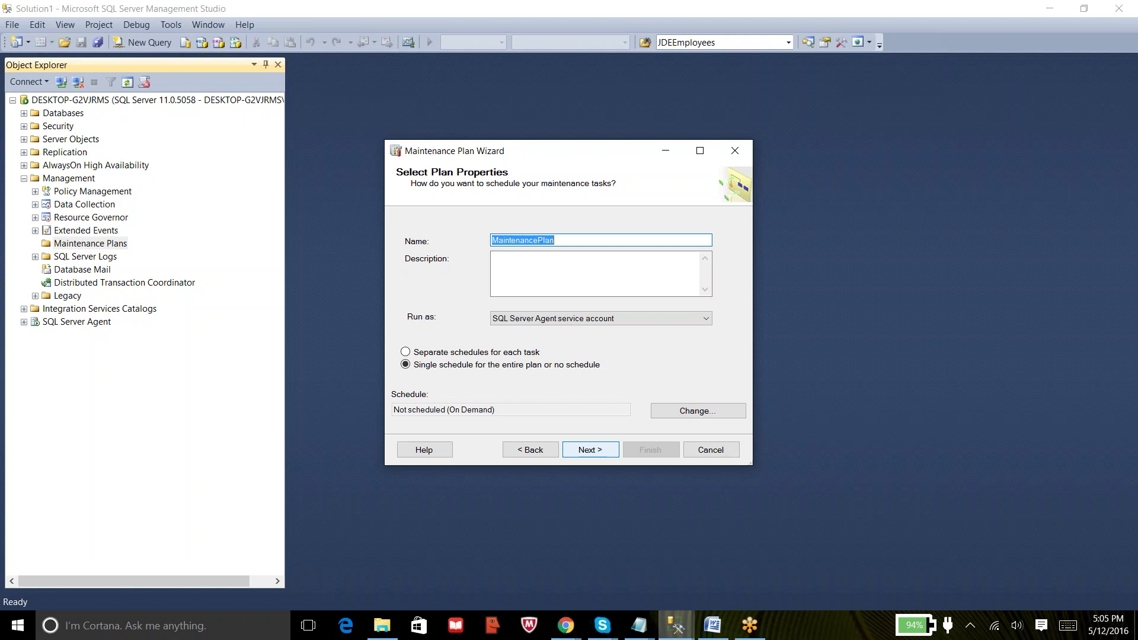
text(MyPlan)
key(BackSpace)
key(BackSpace)
key(BackSpace)
key(BackSpace)
key(BackSpace)
key(BackSpace)
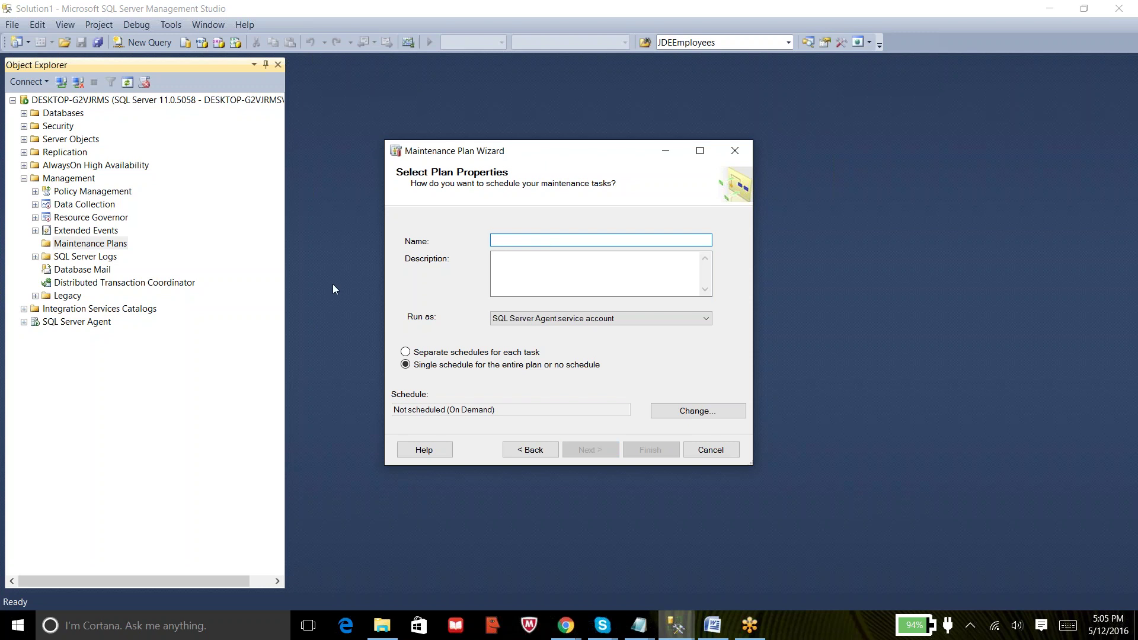
text(HS)
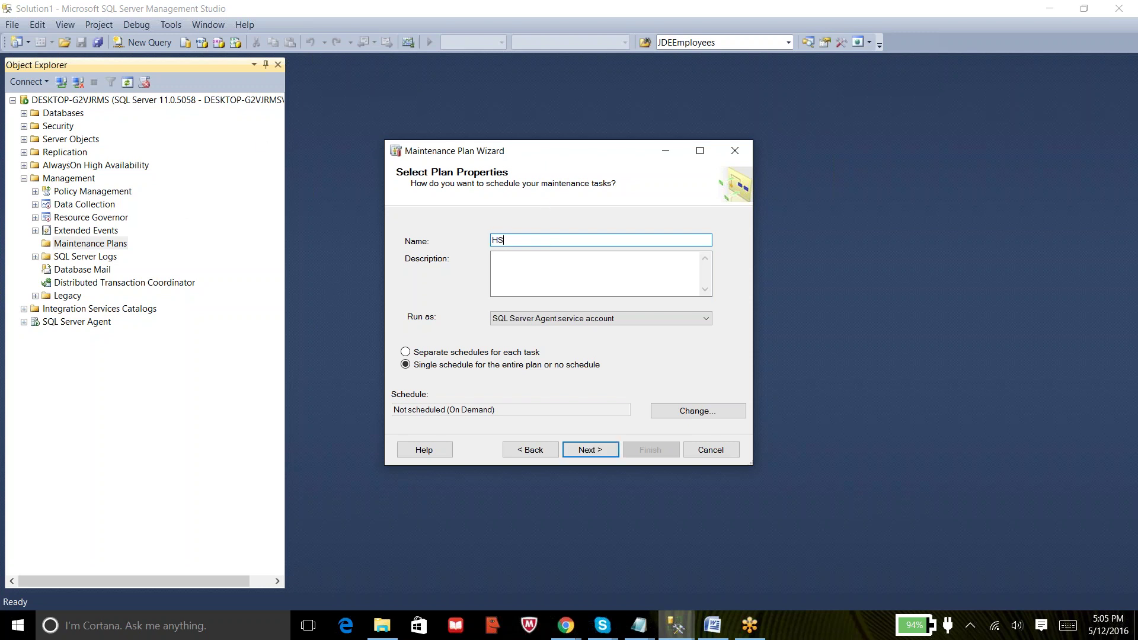
text(BC_Main)
text(tenane)
key(BackSpace)
key(BackSpace)
key(BackSpace)
key(BackSpace)
key(BackSpace)
key(BackSpace)
key(BackSpace)
key(BackSpace)
key(BackSpace)
key(BackSpace)
key(BackSpace)
key(BackSpace)
key(BackSpace)
key(BackSpace)
Step: Name the maintenance plan AdventureWorks_MaintenancePlan
text(AdventureWorks_MaintenancePlan)
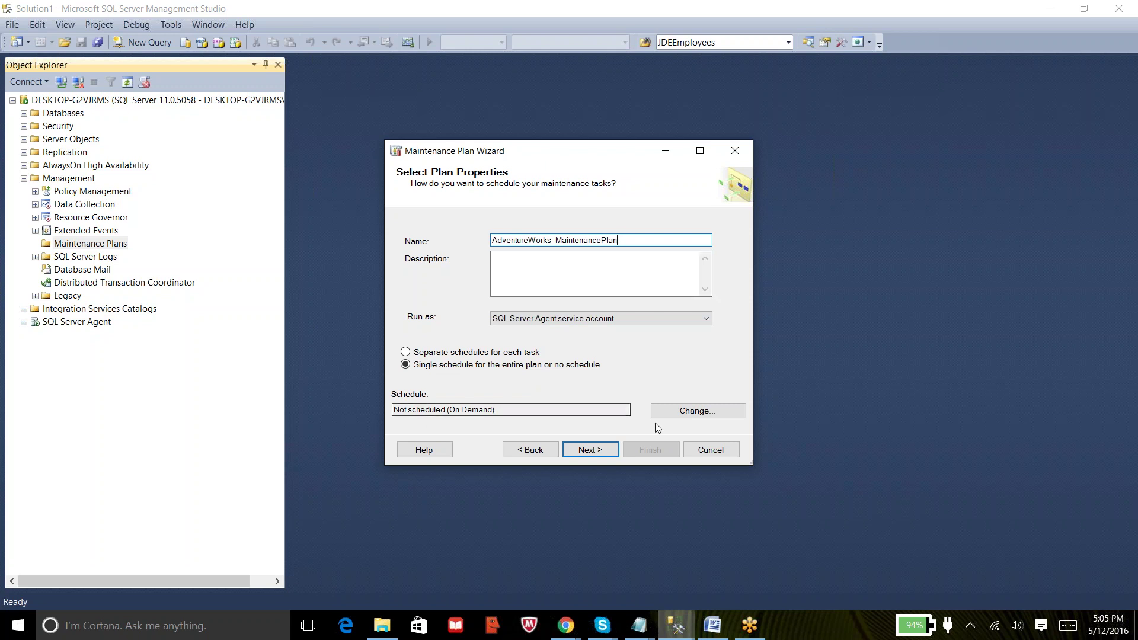
click(682, 414)
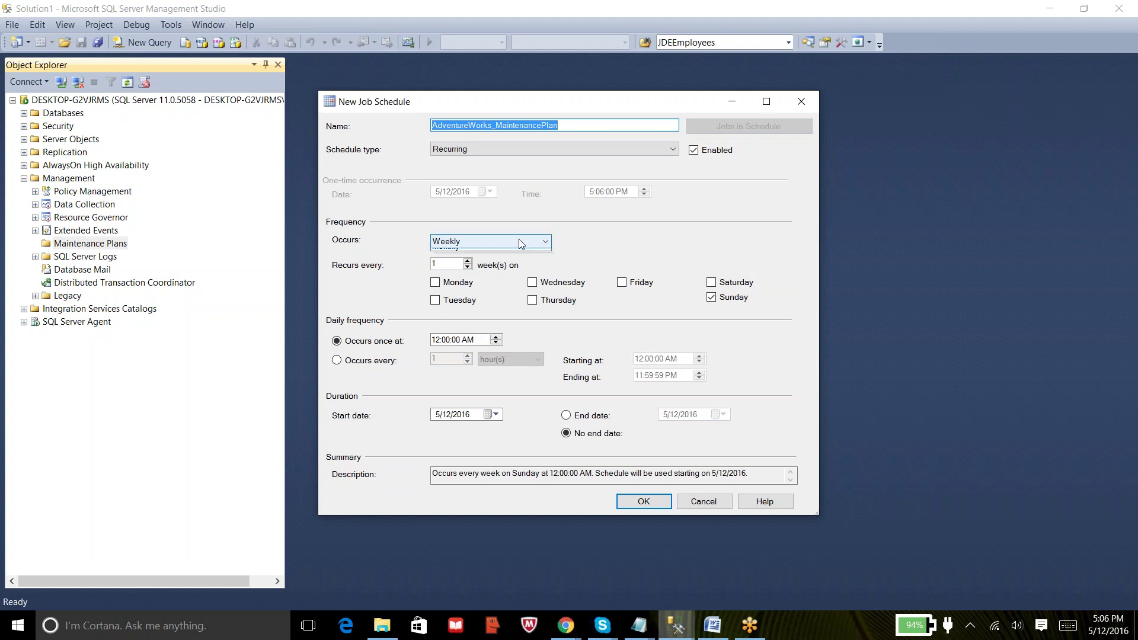
click(468, 240)
click(471, 253)
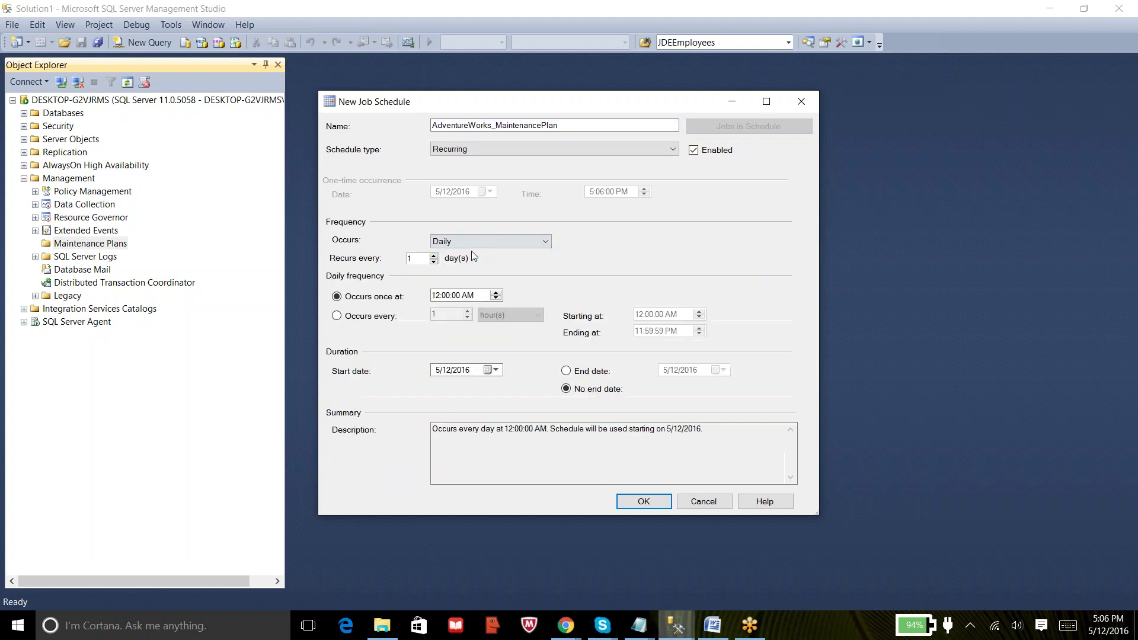
click(444, 295)
click(701, 507)
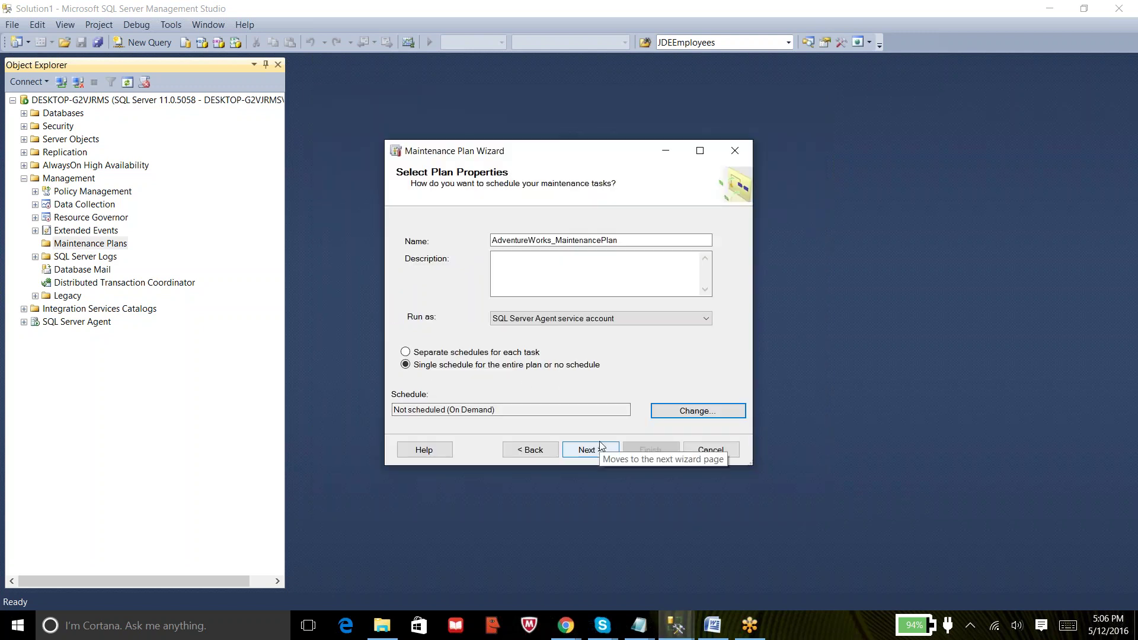
Step: Proceed to the maintenance task selection and include the Check Database Integrity task
click(601, 448)
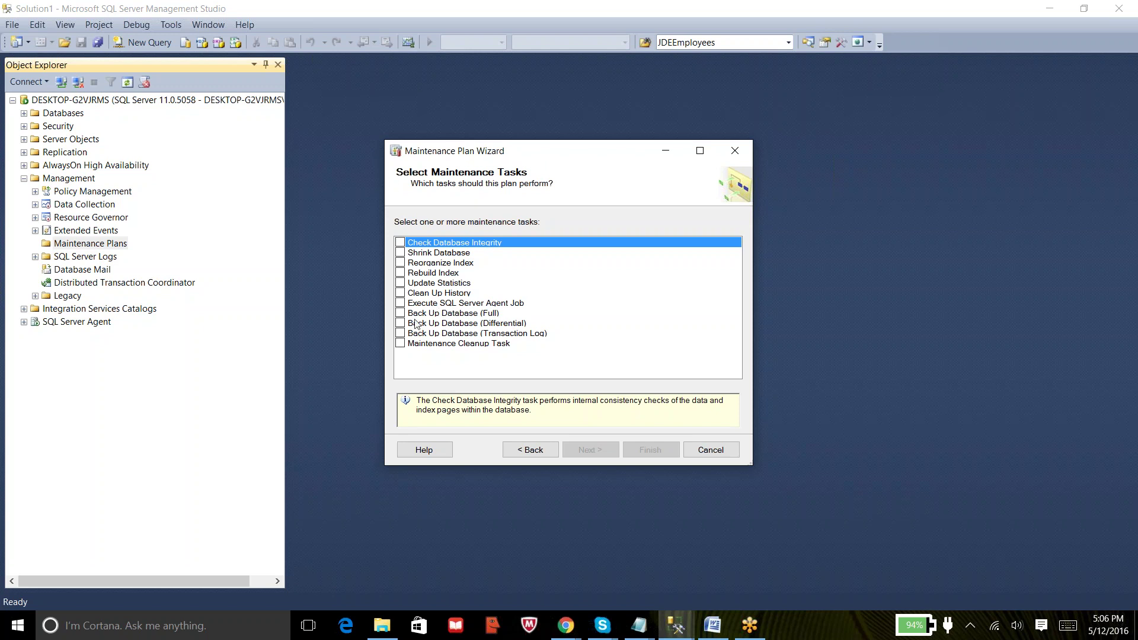
click(401, 243)
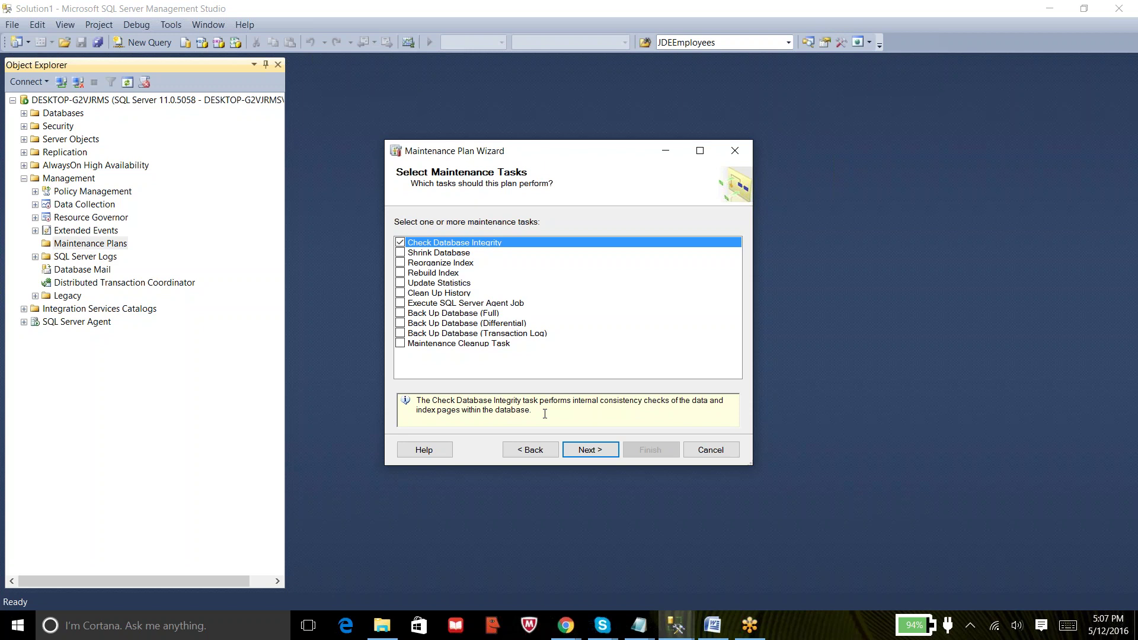
Step: Leave the wizard and write the statement DBCC CHECKDB(AdventureWorks) in a new query window
key(Escape)
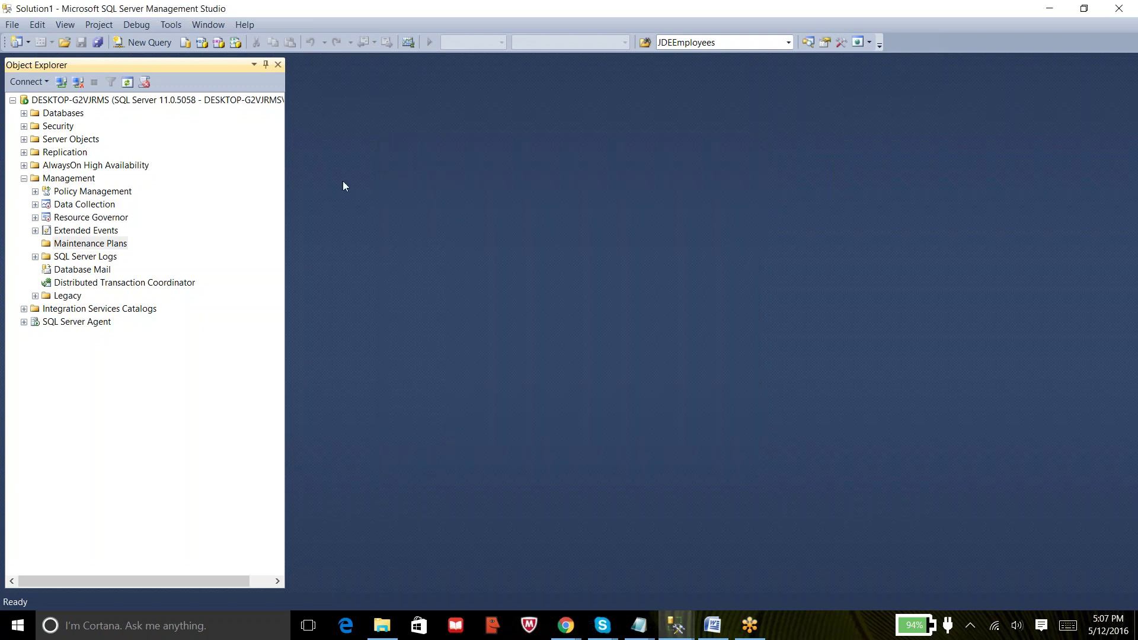
click(145, 43)
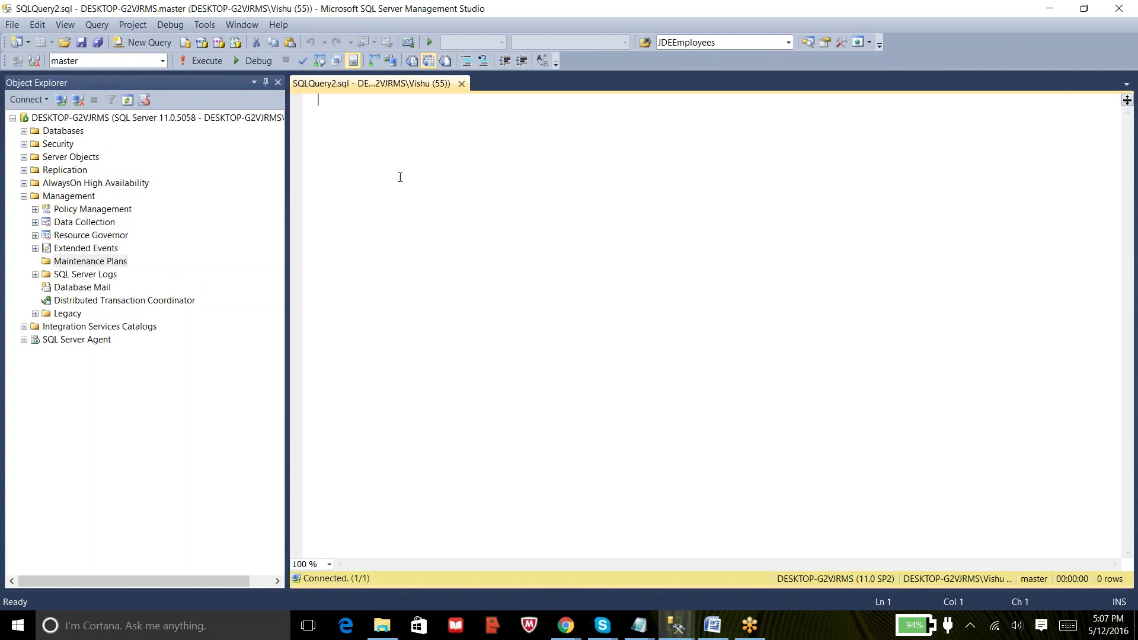
text(DBCC CHECKD)
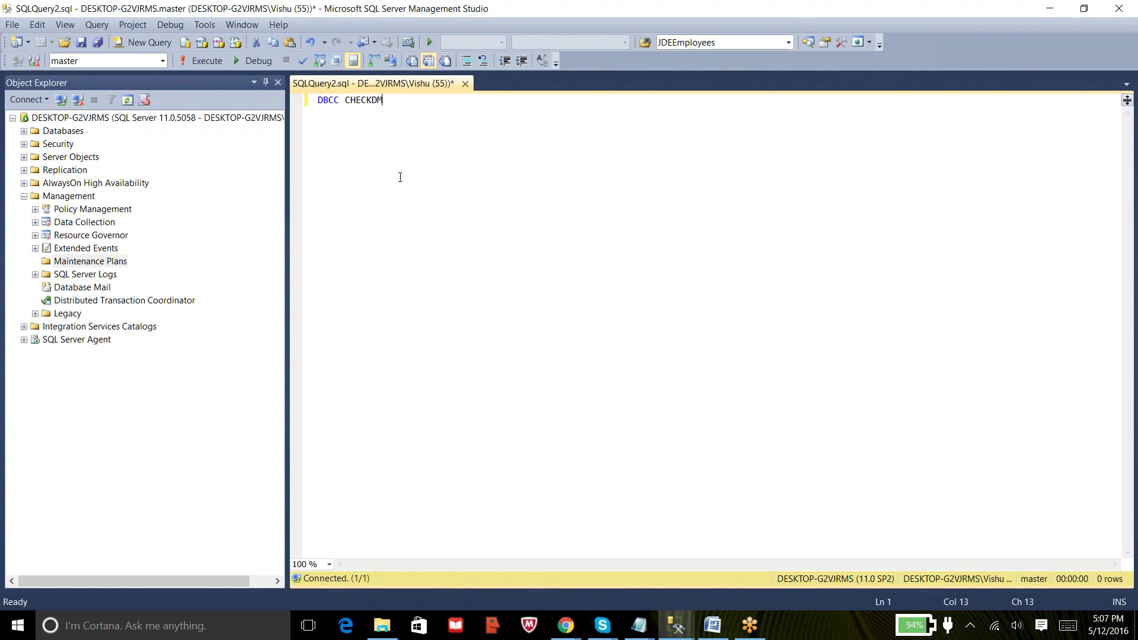
text(B())
key(Left)
text(AdventureWorks)
Step: Look up the database name among the server's databases, complete it as AdventureWorks2012 in the statement, and execute the query
click(26, 130)
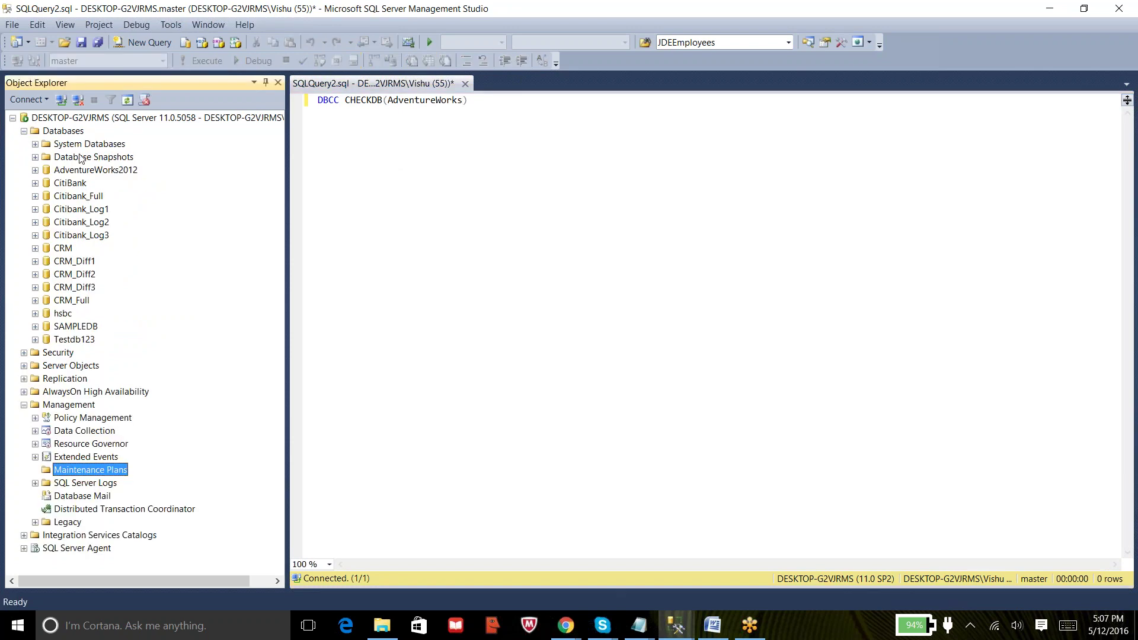
click(468, 100)
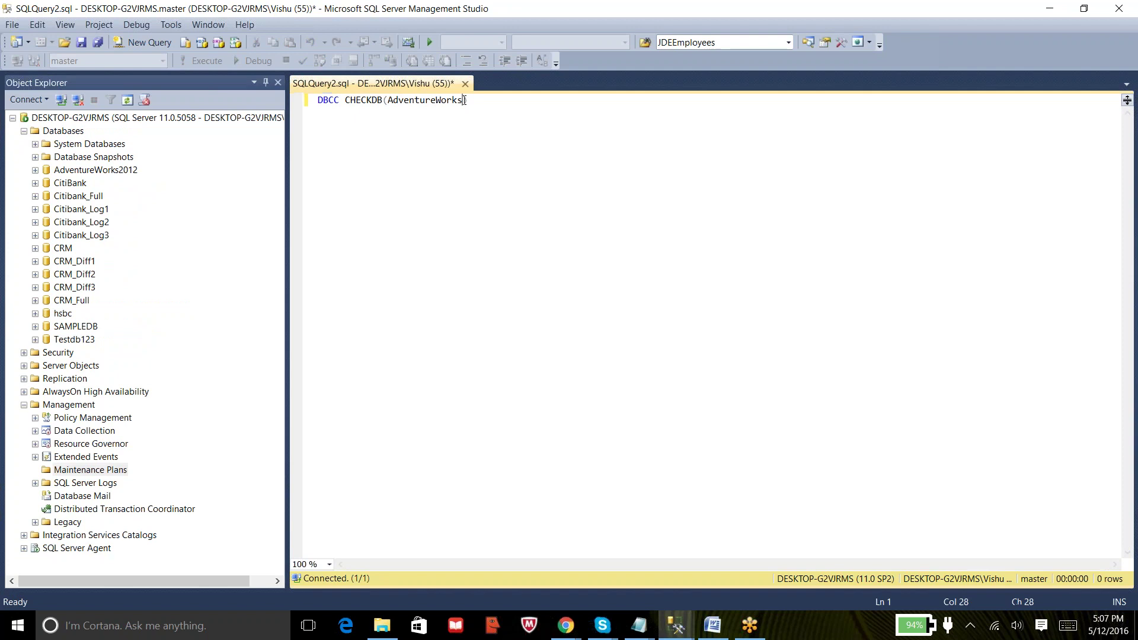
text(2012)
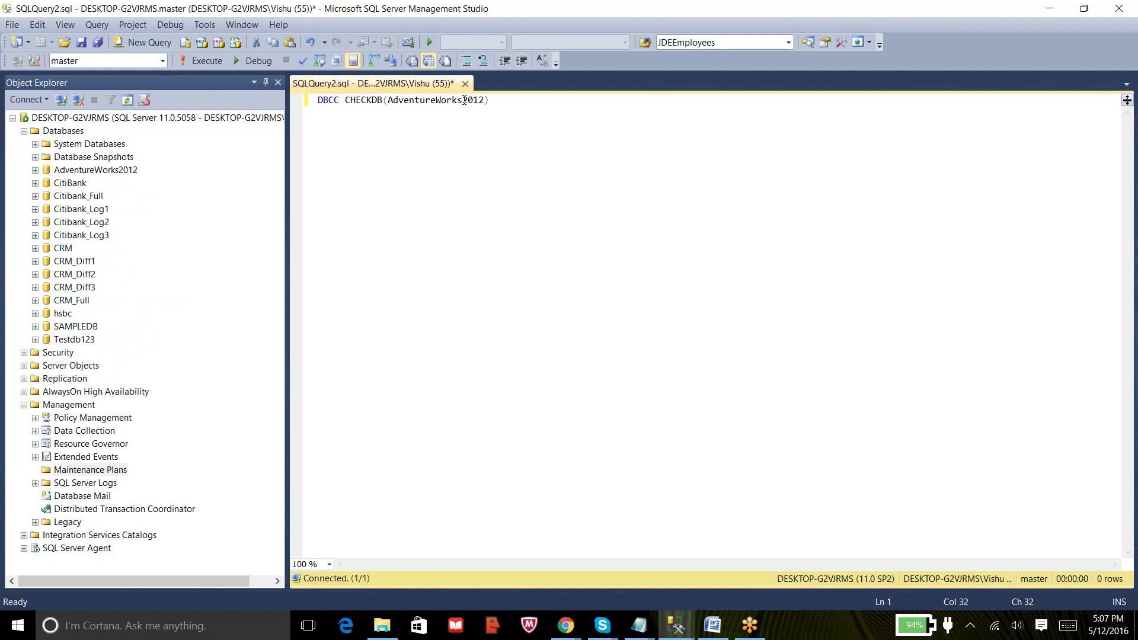
click(213, 63)
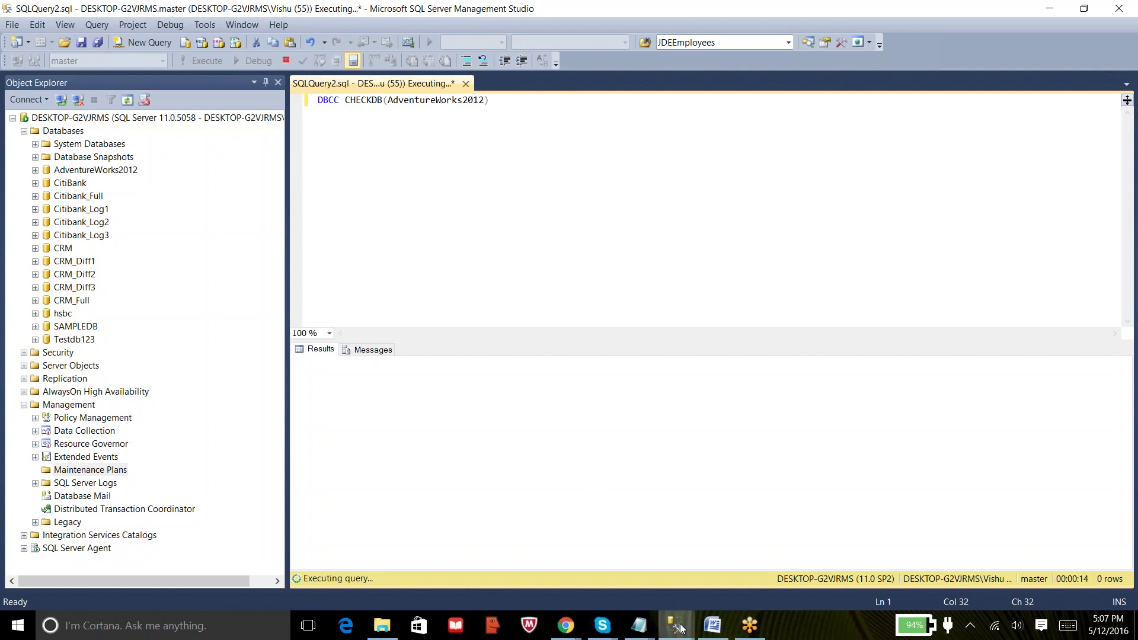
mouse_move(676, 623)
click(717, 570)
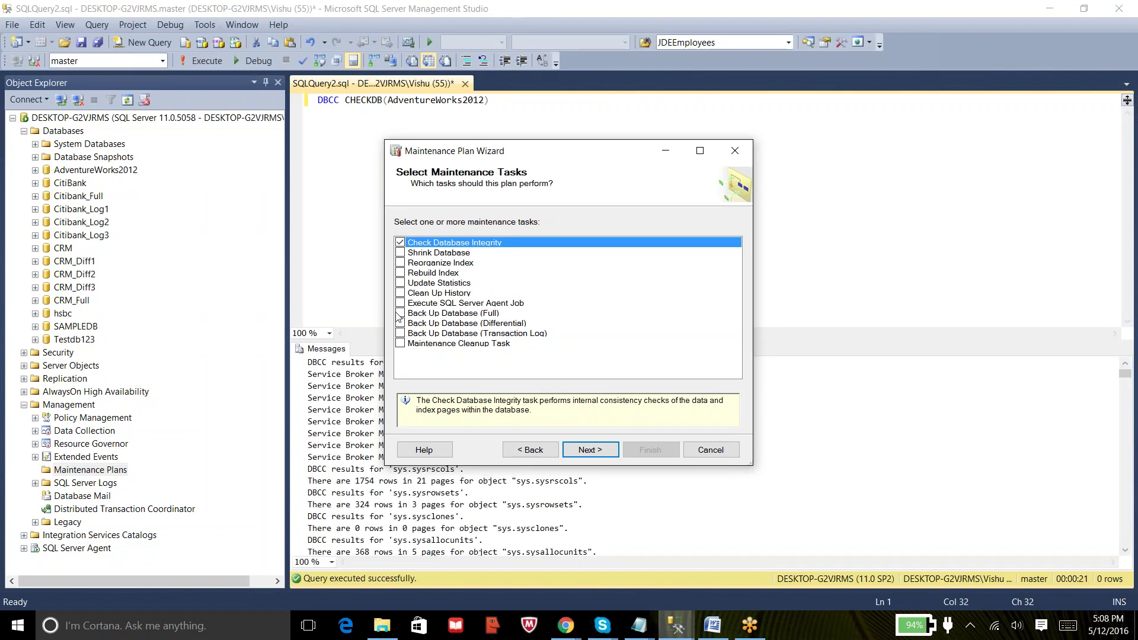
click(710, 450)
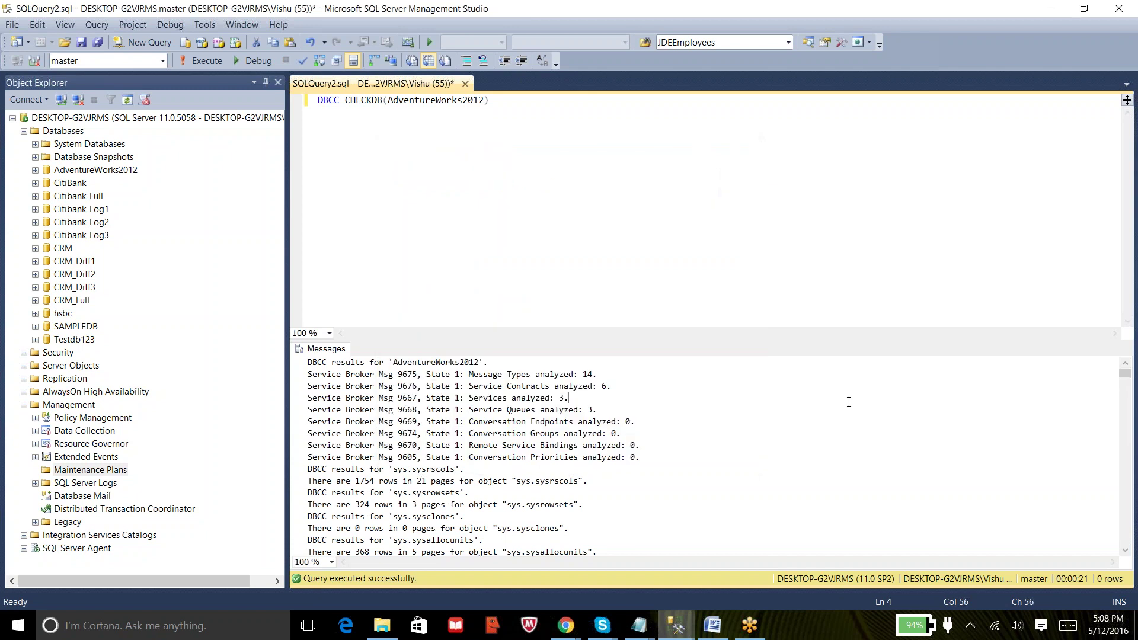
Step: Examine the per-object row and page results in the DBCC CHECKDB messages, enlarging the message text
click(578, 445)
drag(1126, 376, 1126, 388)
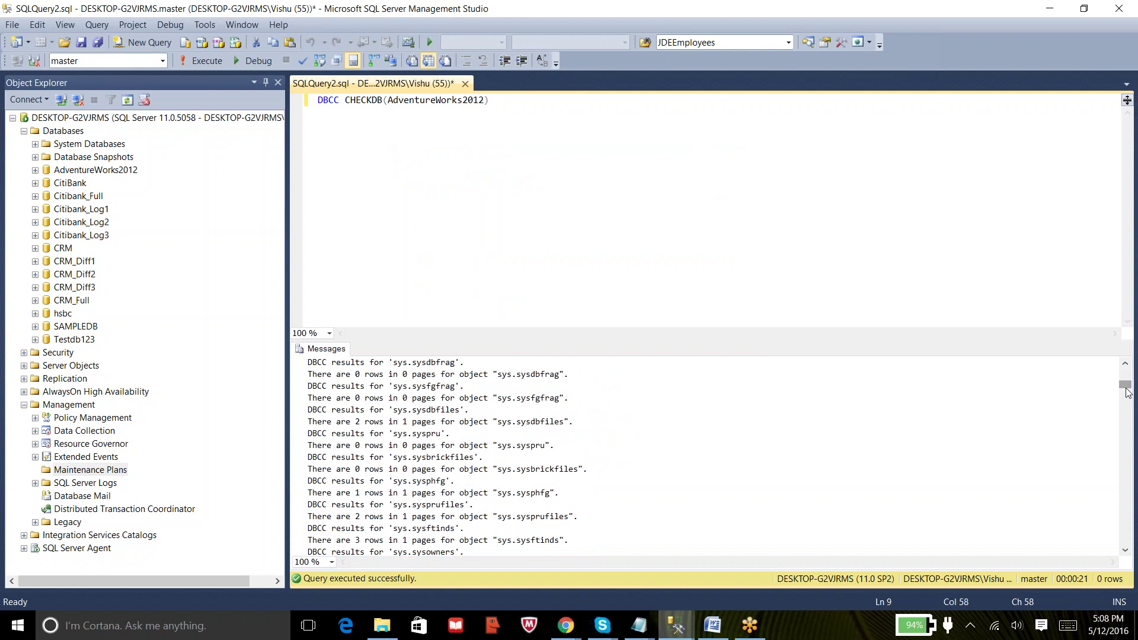
drag(333, 466, 548, 542)
drag(1124, 384, 1124, 461)
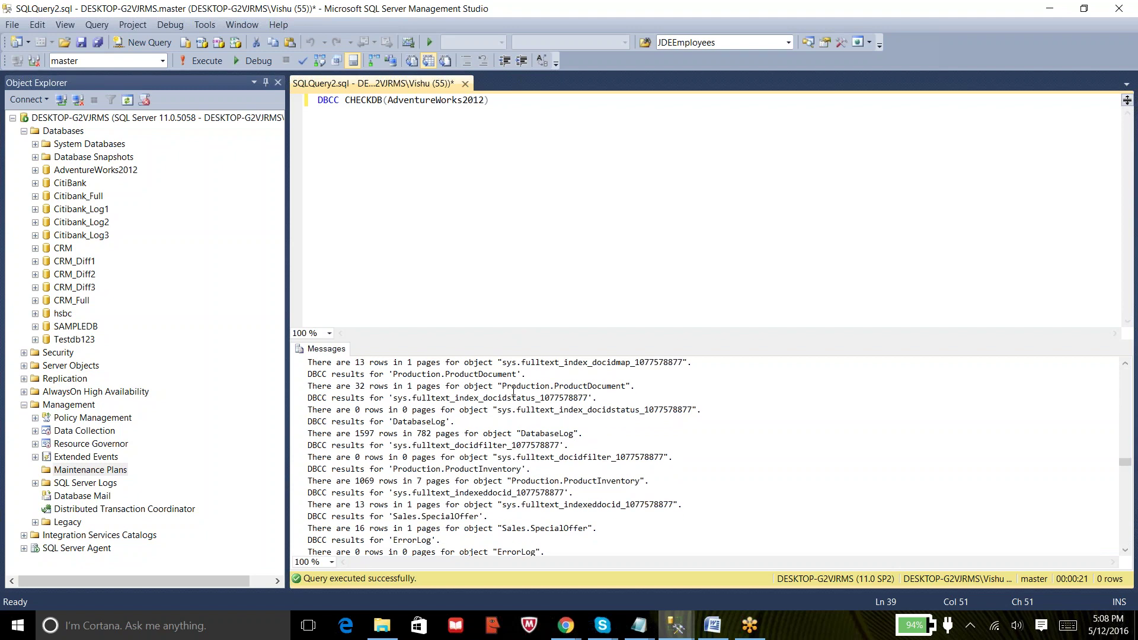
drag(452, 386, 568, 386)
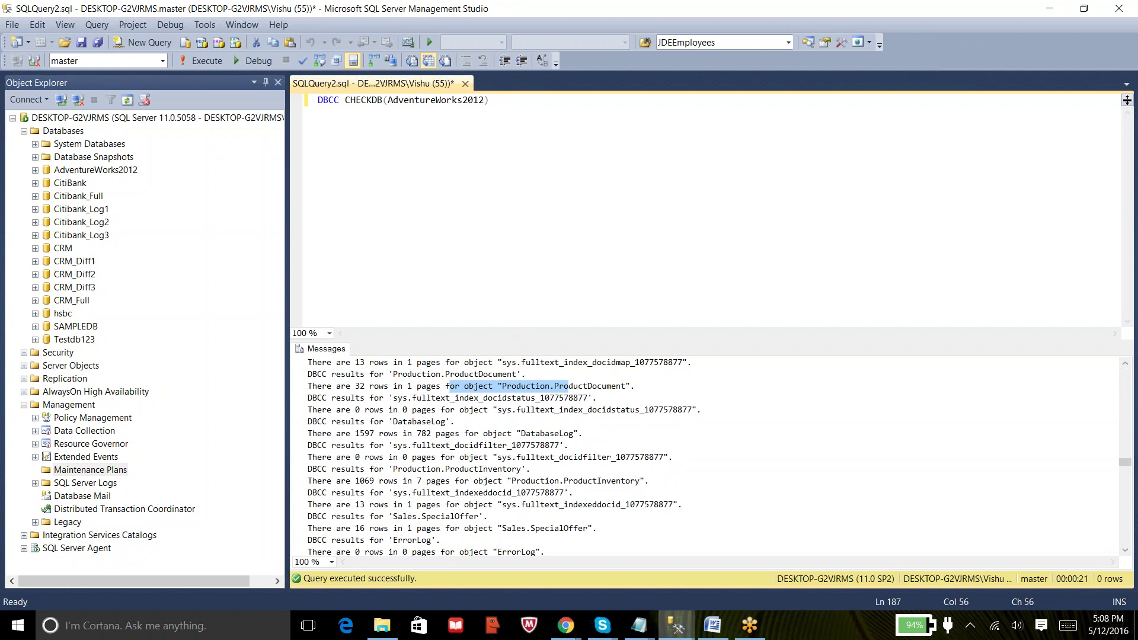
drag(323, 387, 616, 387)
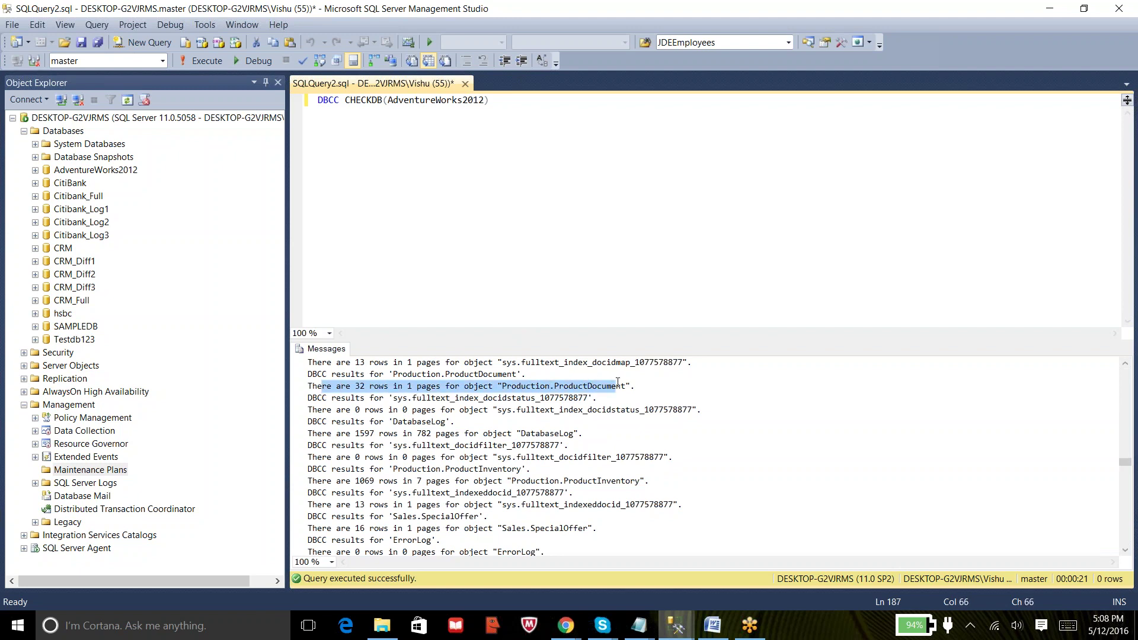
ctrl+scroll(616, 386, up, 3)
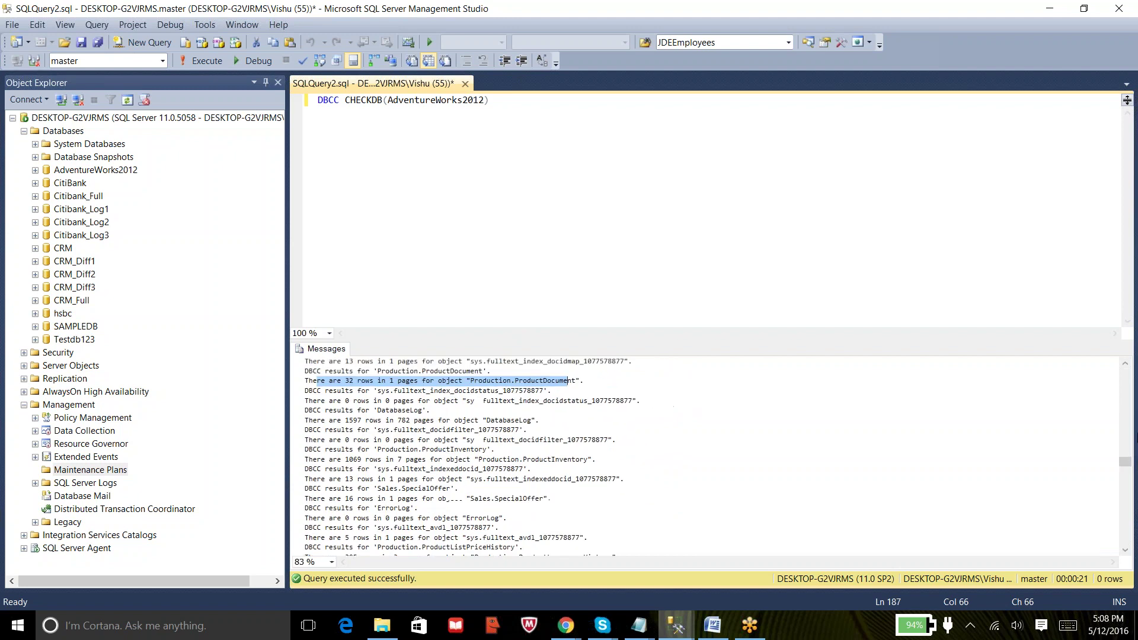
drag(1068, 432, 984, 432)
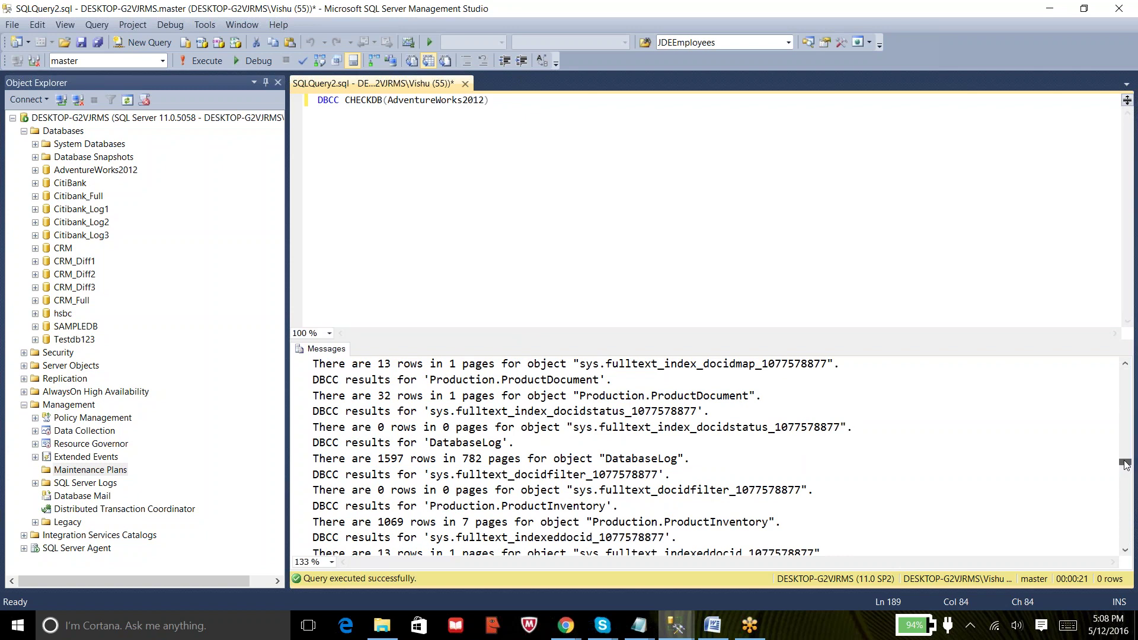
Step: Examine the summary of allocation and consistency errors at the end of the DBCC CHECKDB messages
drag(1125, 464, 1128, 541)
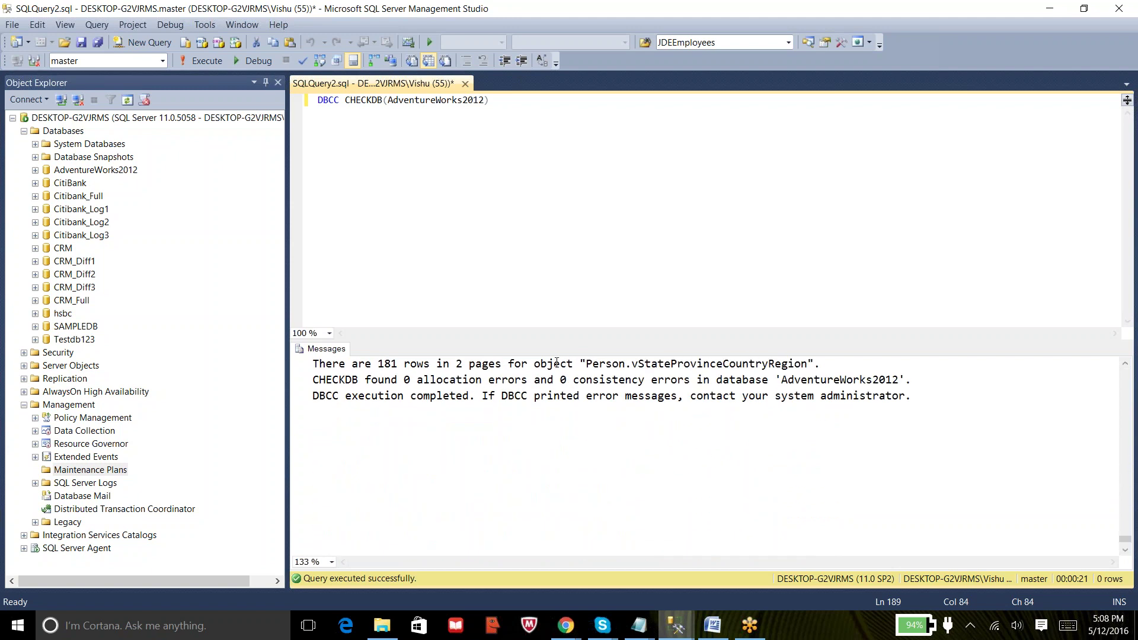
drag(312, 380, 393, 380)
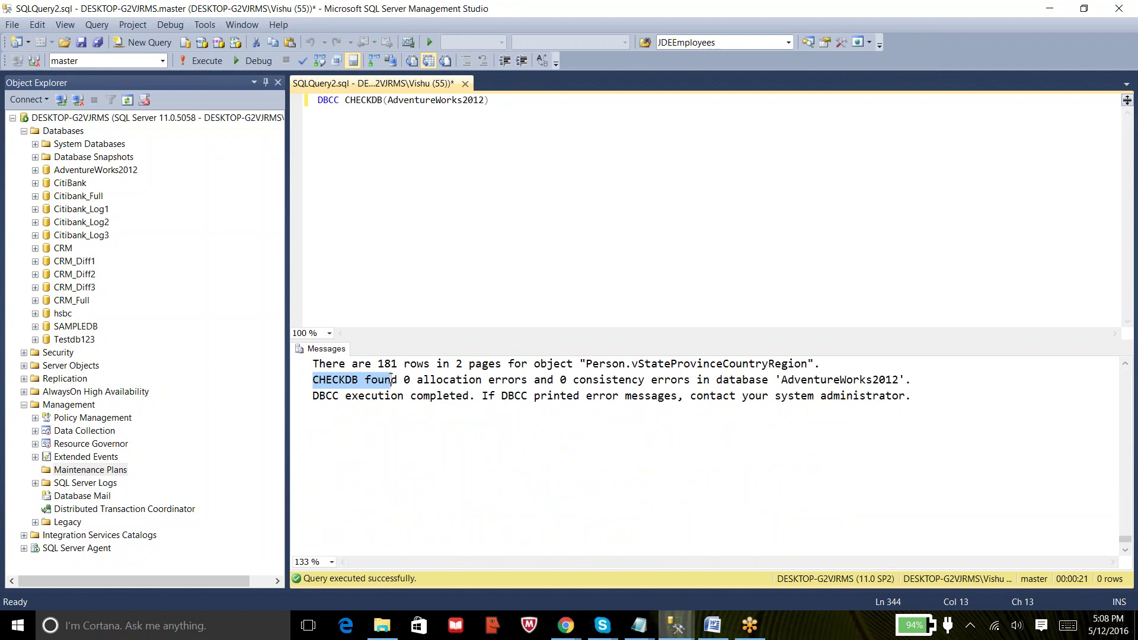
double_click(407, 380)
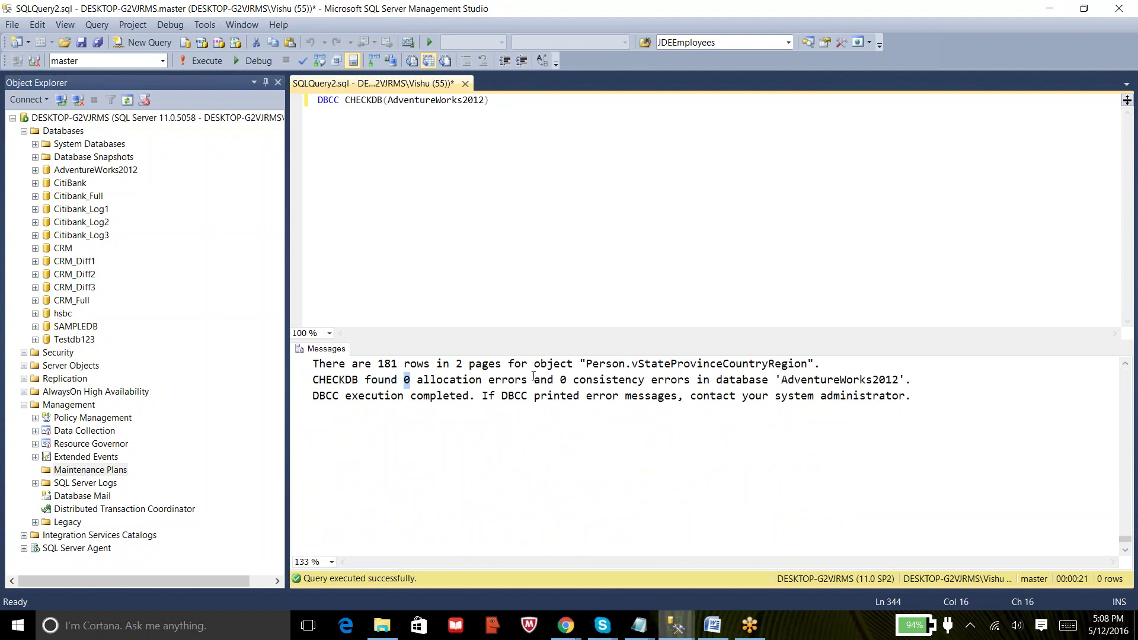
drag(552, 380, 572, 379)
click(405, 379)
double_click(407, 379)
Step: Return to the Maintenance Plan Wizard and include the Shrink Database task
mouse_move(676, 626)
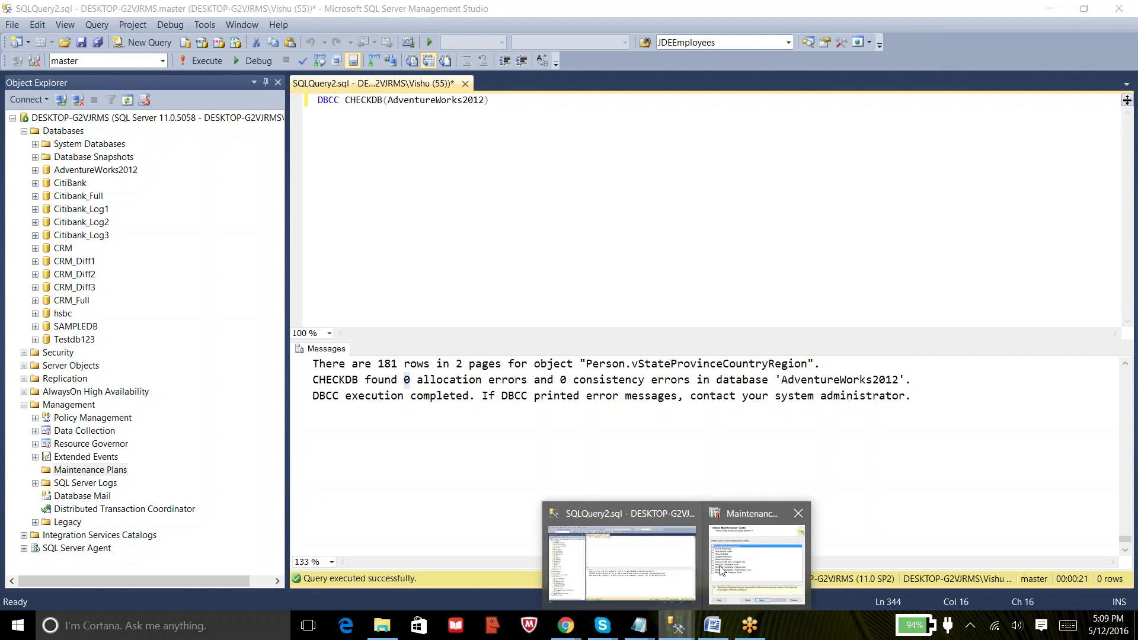
click(731, 549)
click(413, 255)
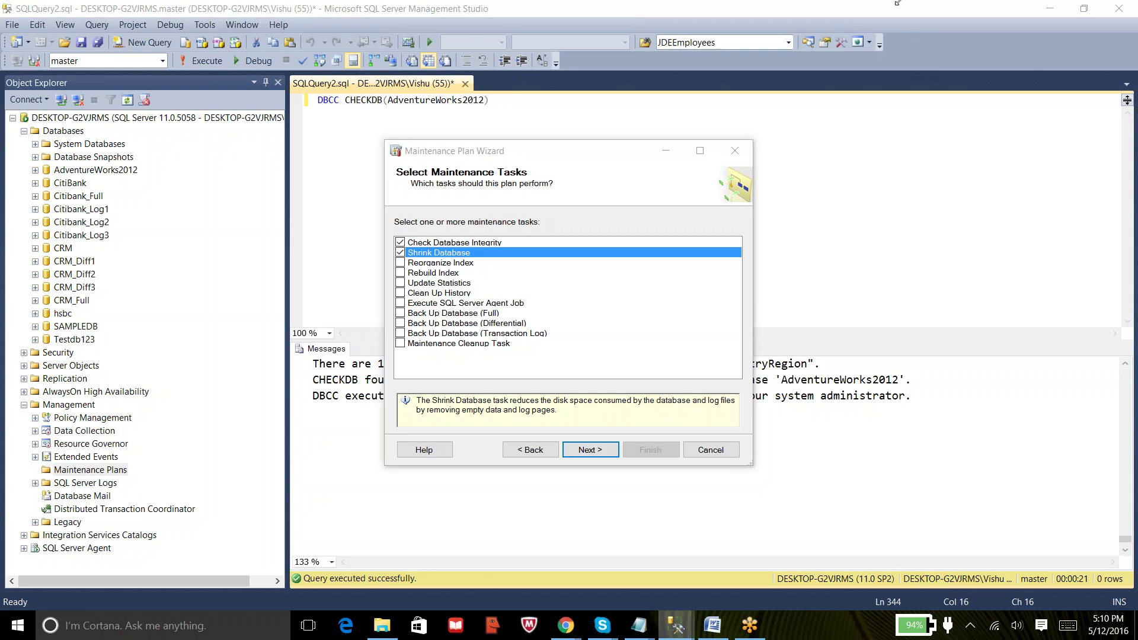
Step: Remove the Check Database Integrity and Shrink Database tasks from the plan's task selection
click(416, 245)
click(416, 254)
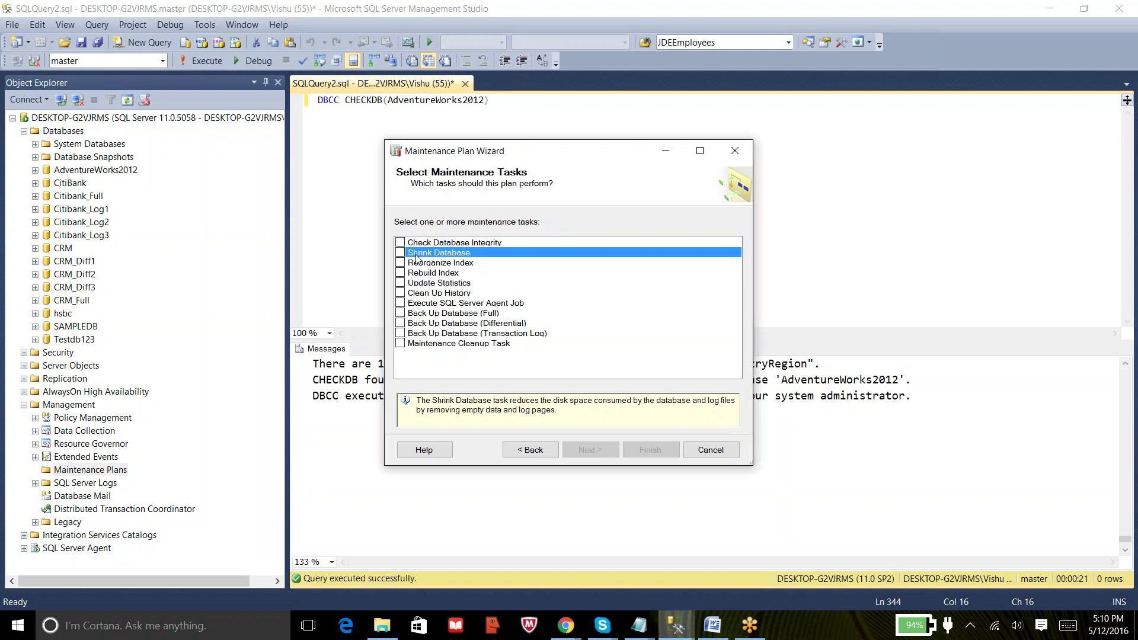
click(416, 254)
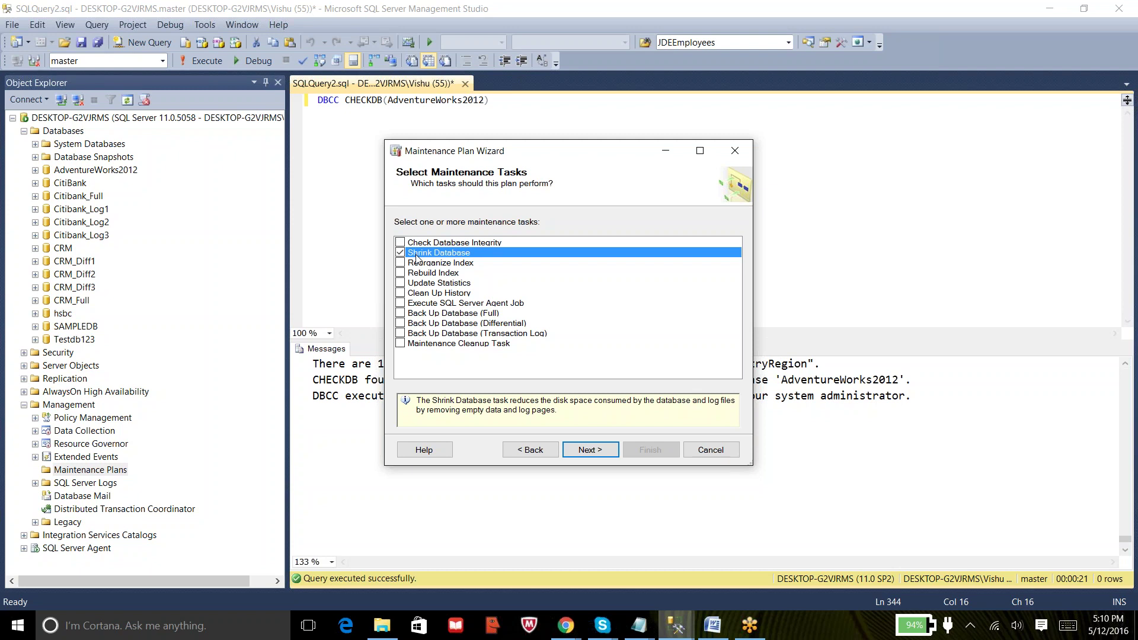
click(416, 255)
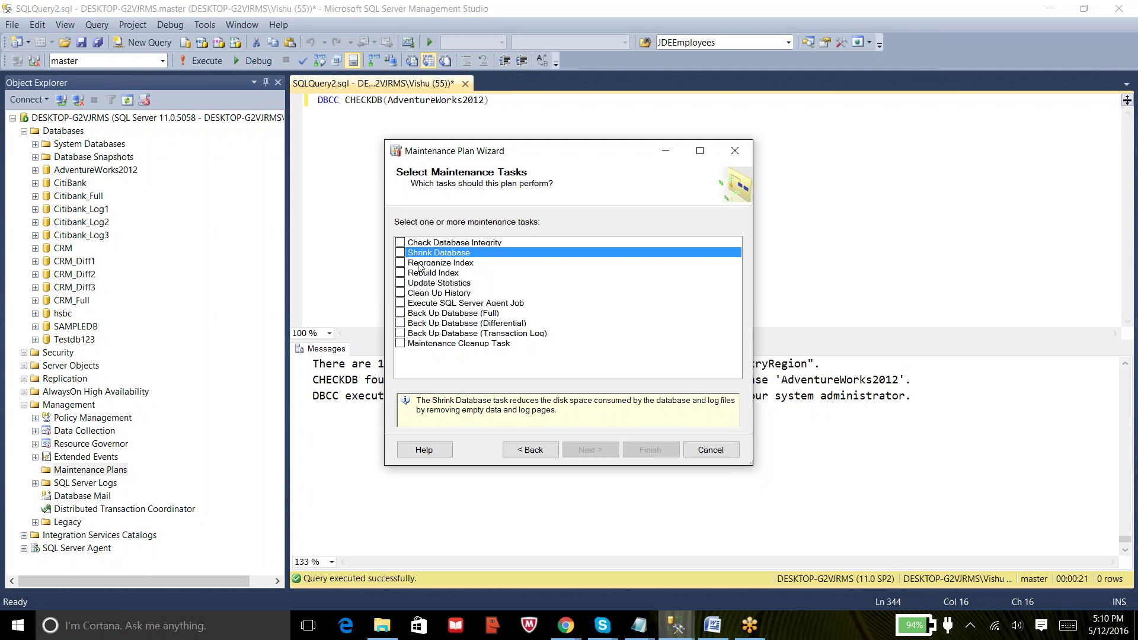
Step: Include the Reorganize Index and Rebuild Index tasks in the maintenance plan
click(419, 265)
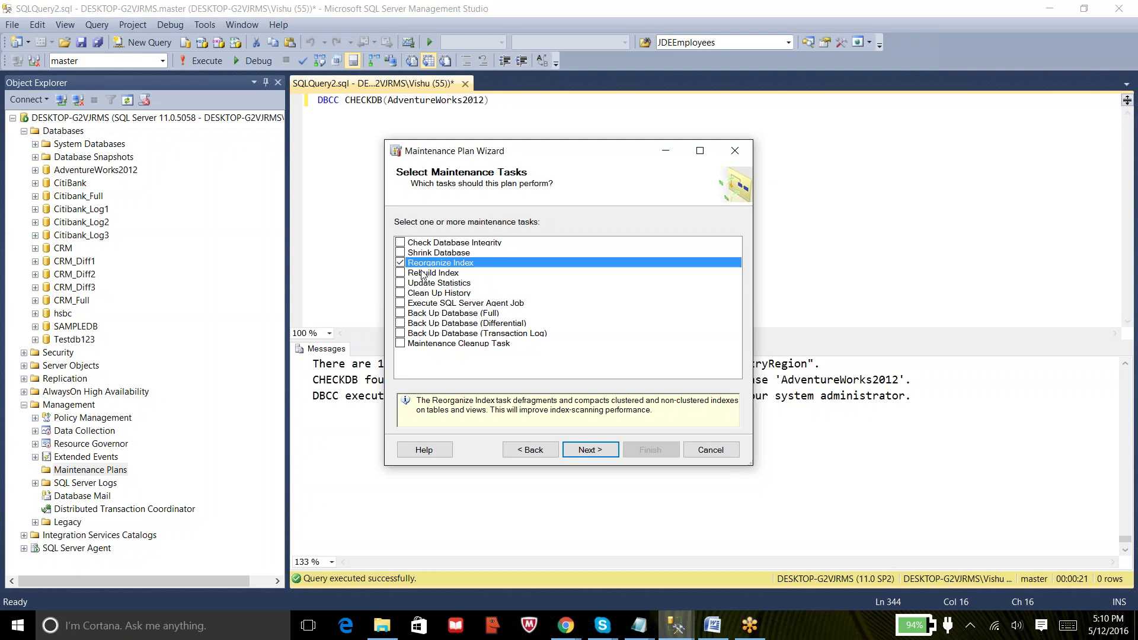
click(421, 272)
click(422, 265)
click(423, 264)
click(423, 272)
click(422, 264)
click(630, 13)
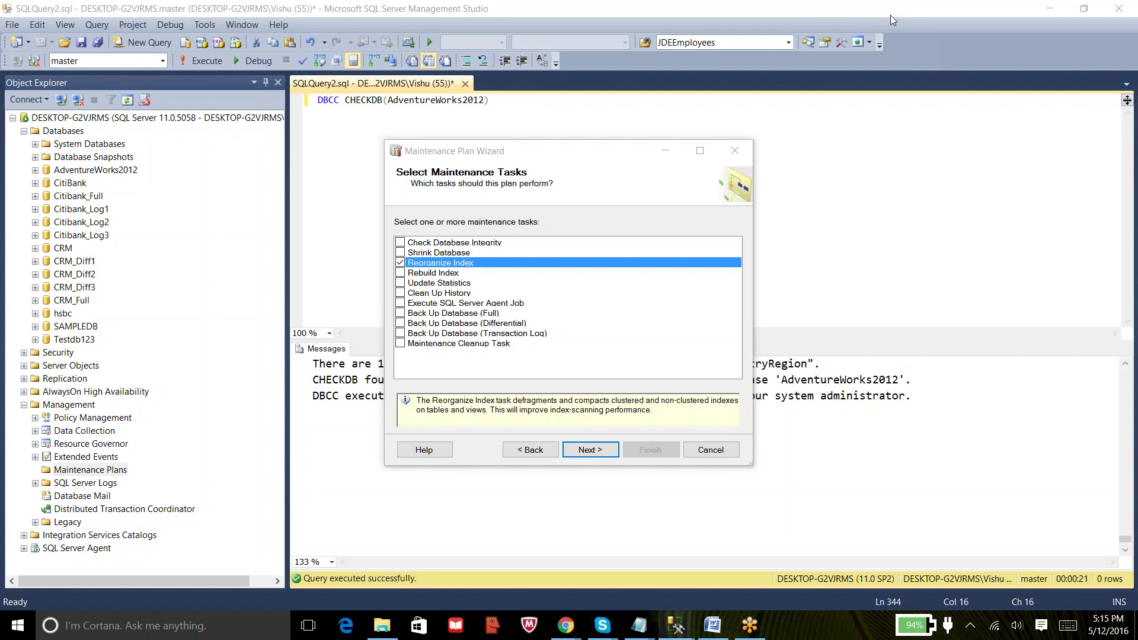
click(445, 273)
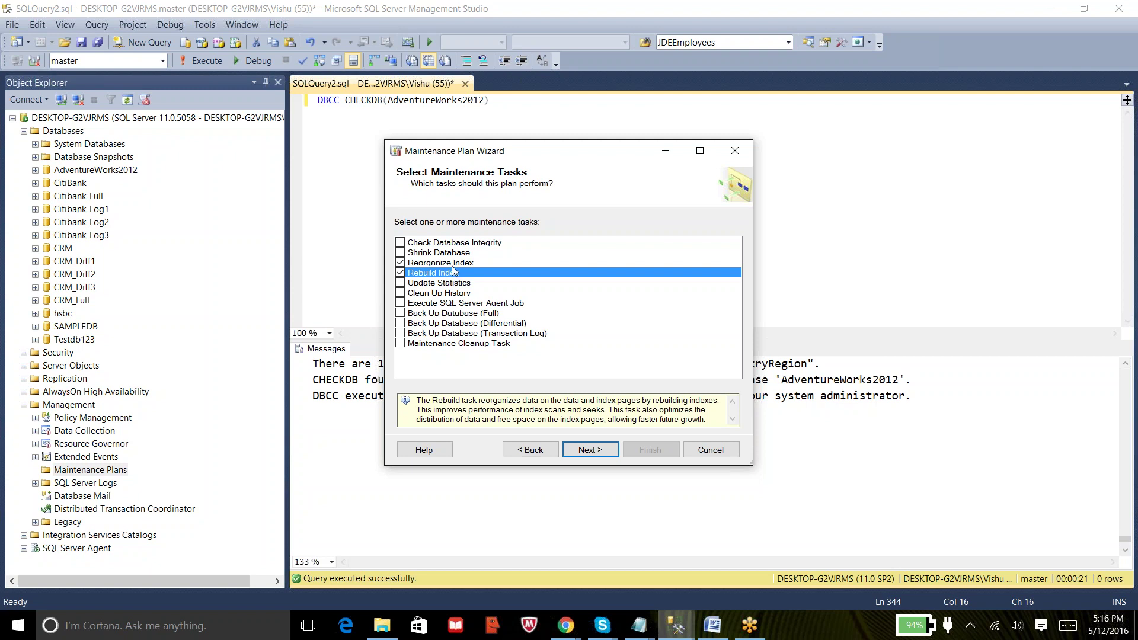
Step: Remove the Reorganize Index and Rebuild Index tasks from the plan's task selection and return to the query editor
click(456, 265)
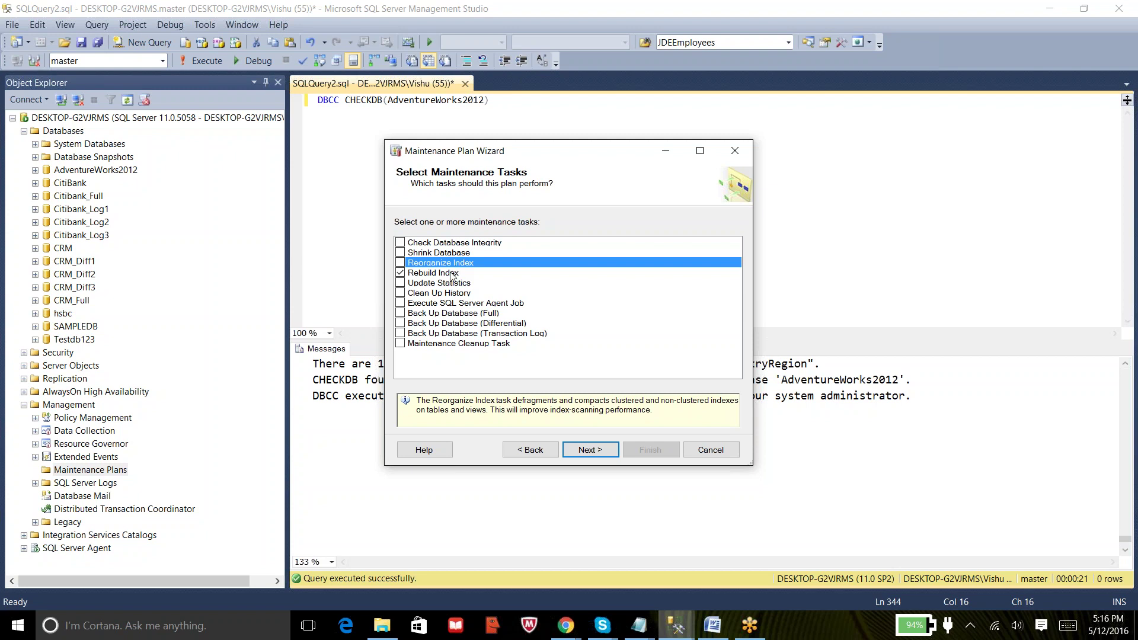
click(448, 275)
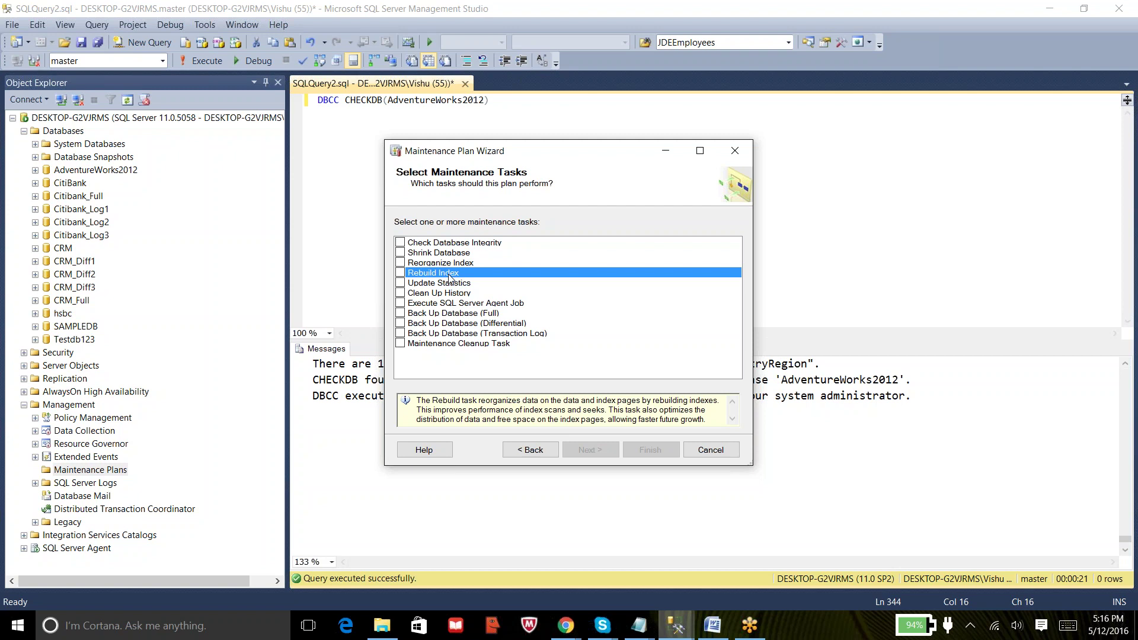
key(Escape)
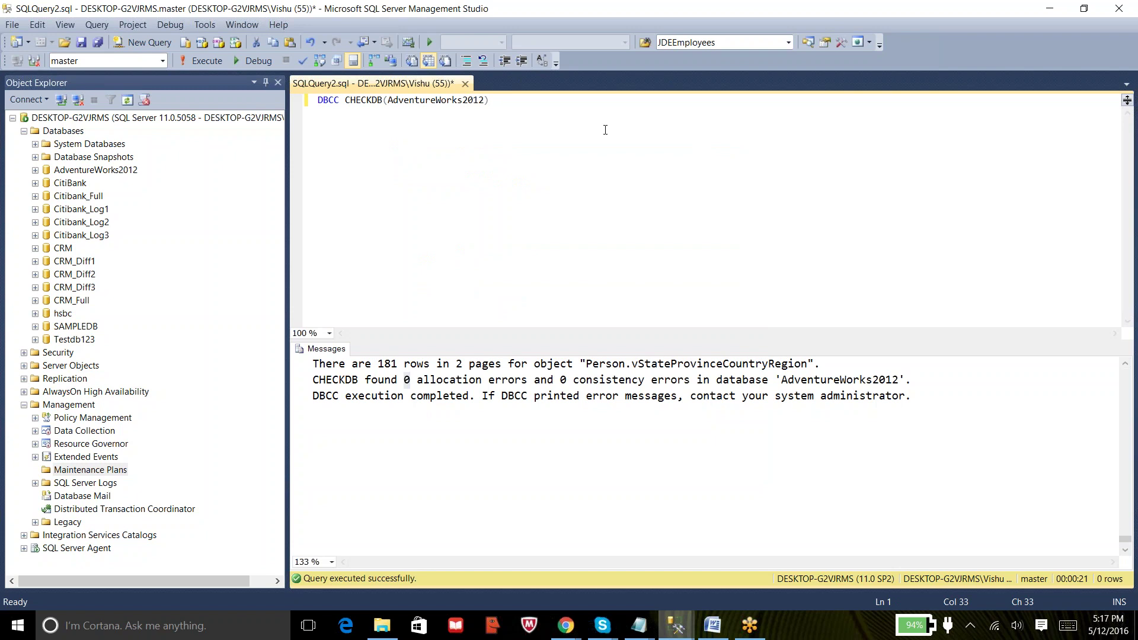
Step: Replace the DBCC CHECKDB statement with the query select * from sys.dm_db_index_physical_stats()
key(ctrl+a)
key(BackSpace)
text(sel)
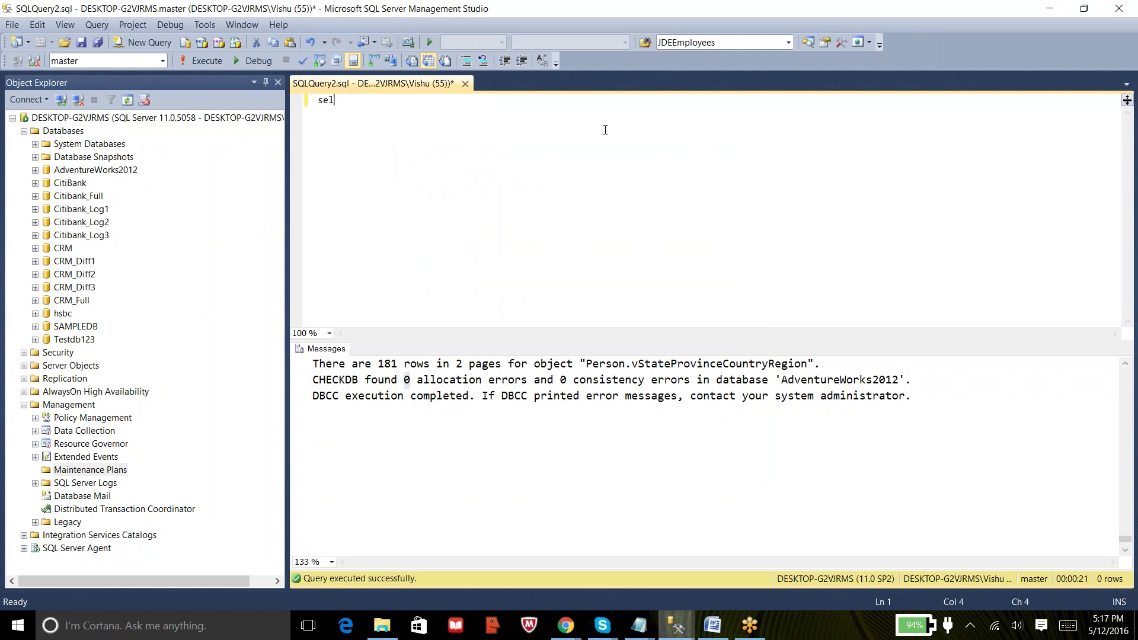
text(ect * from sy)
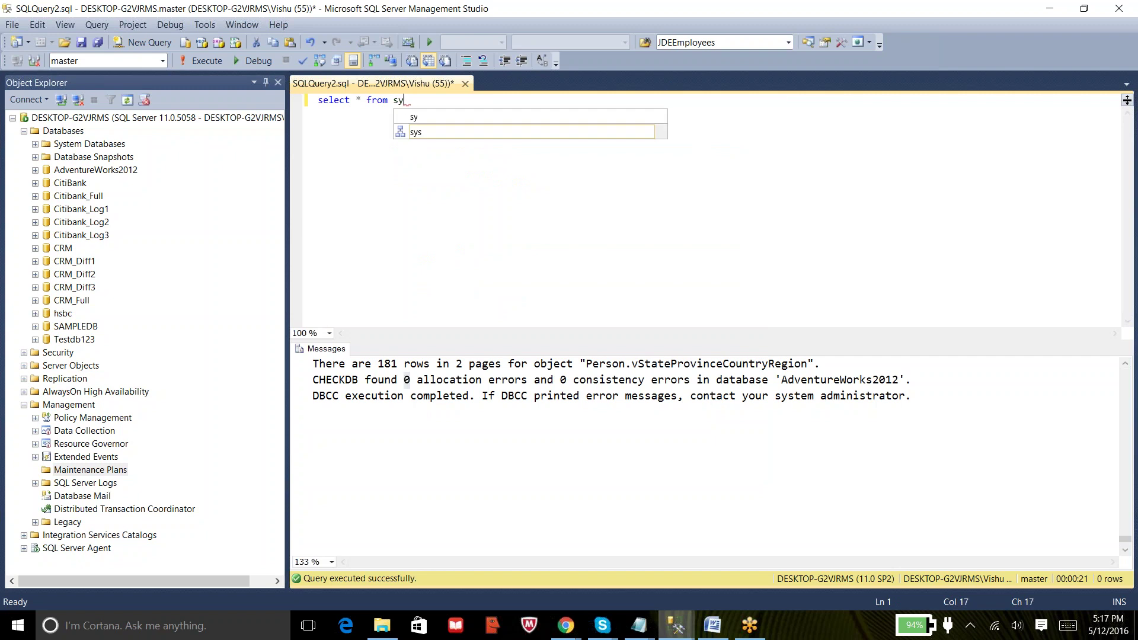
text(s.dm_db)
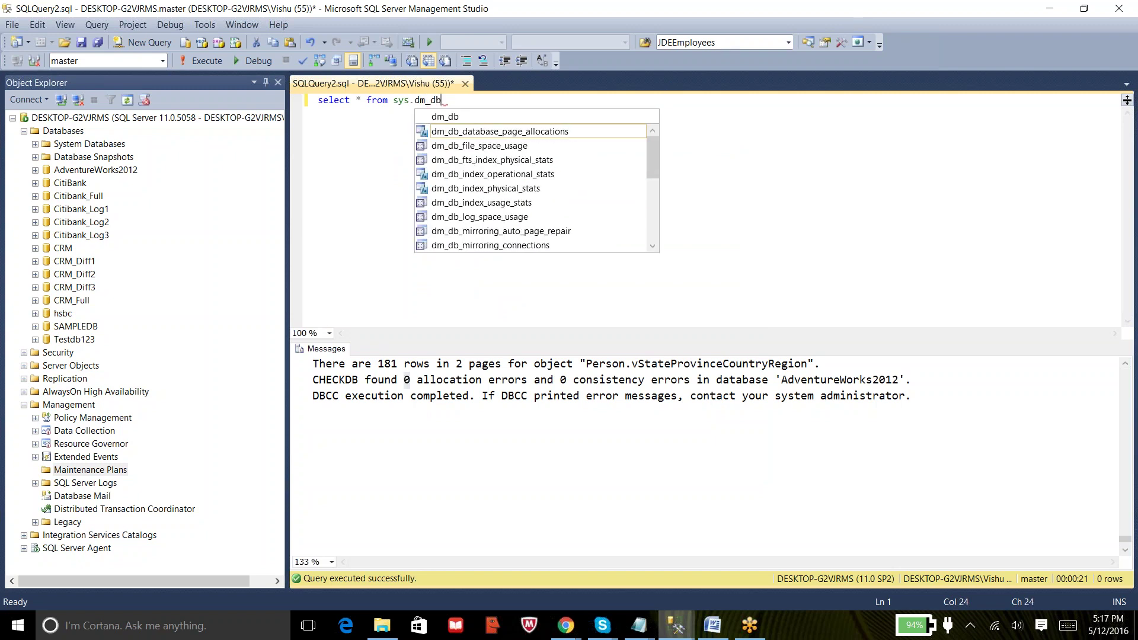
text(_index)
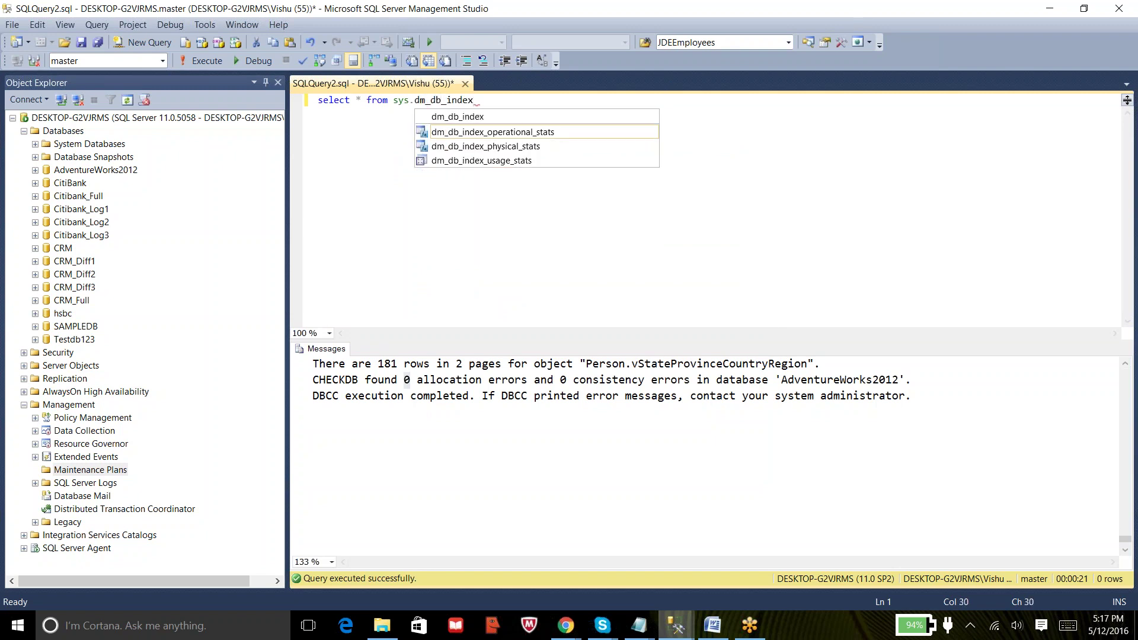
key(Down)
key(Tab)
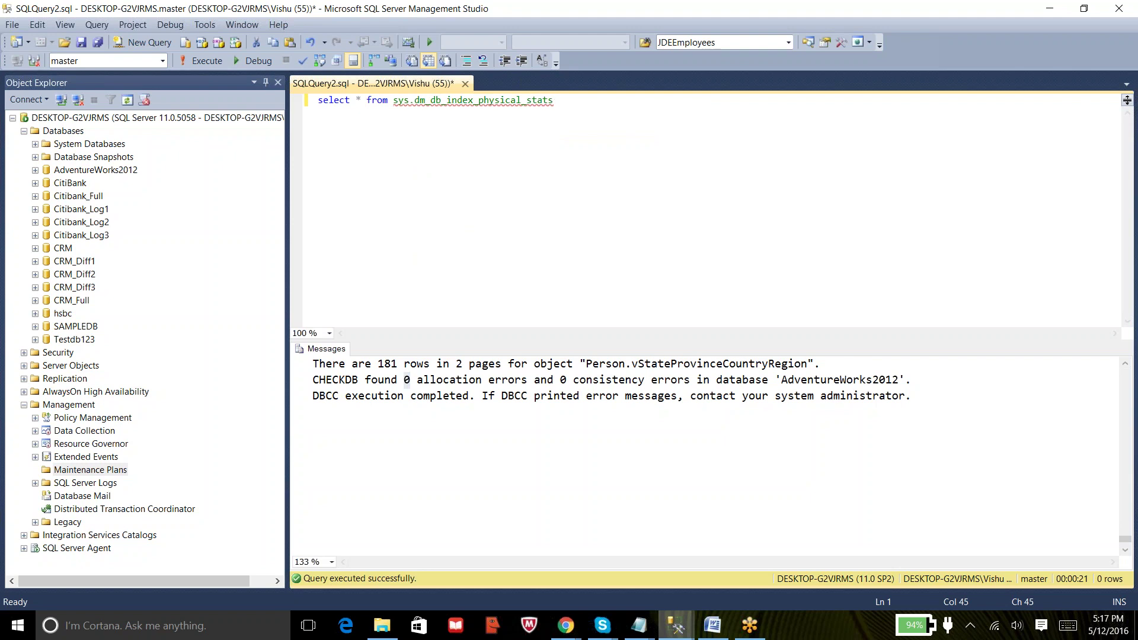
text(())
key(Left)
key(End)
Step: Add sp_helpdb two lines below the select statement and execute only that procedure
key(Return)
key(Return)
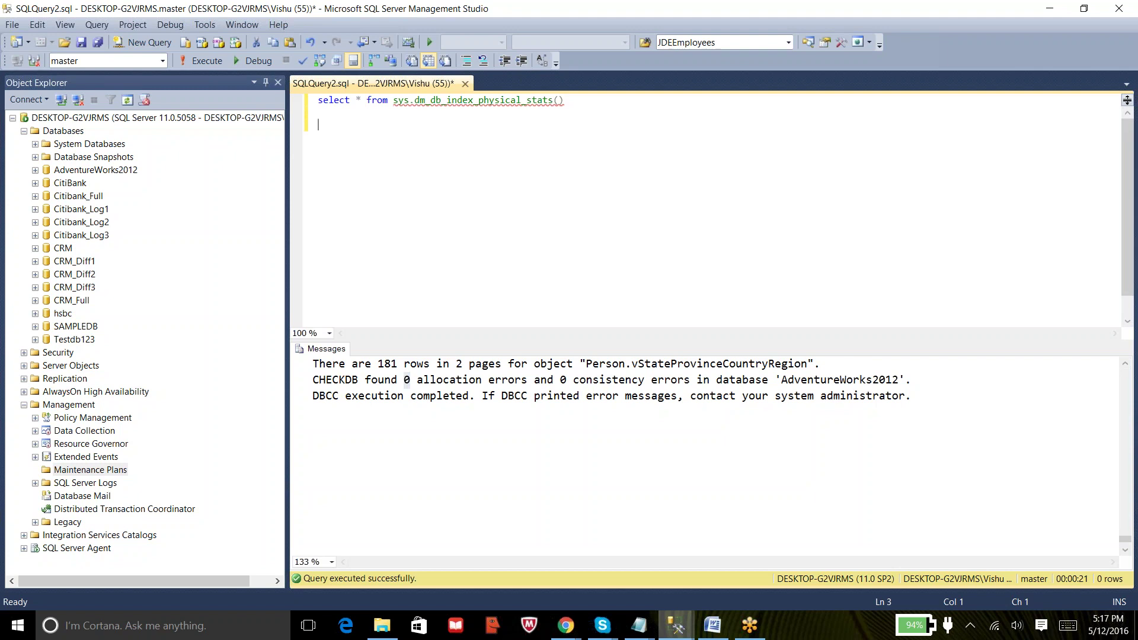
text(sp_helpdb)
key(shift+Home)
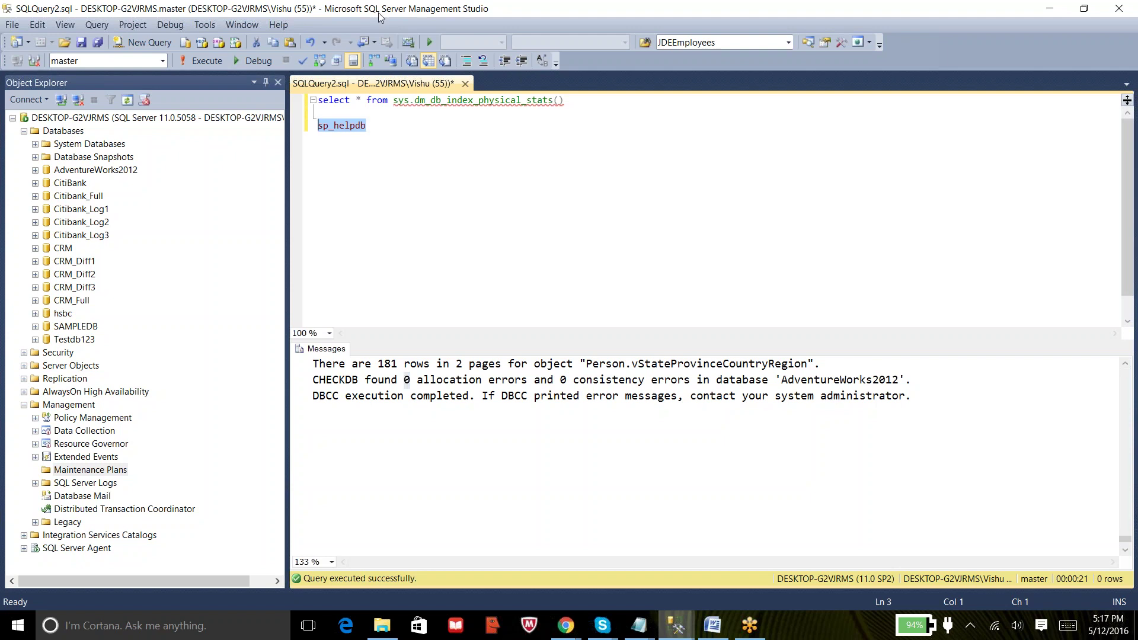
click(198, 61)
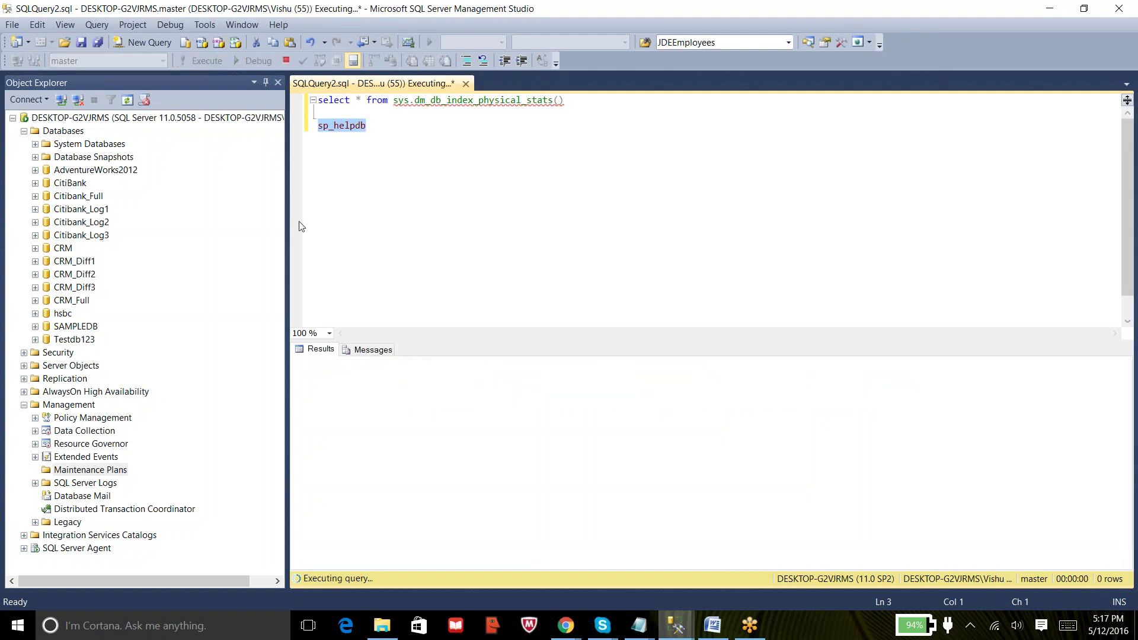
Step: Look up the database ID of AdventureWorks2012 in the results, widening the dbid column to show its full name
click(382, 376)
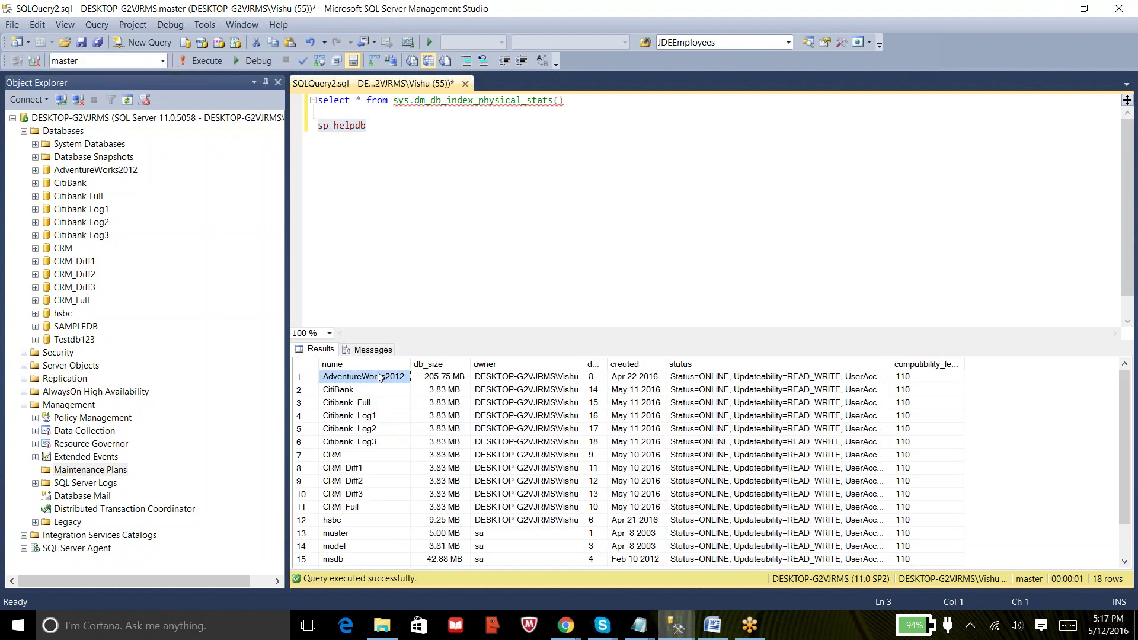
click(598, 377)
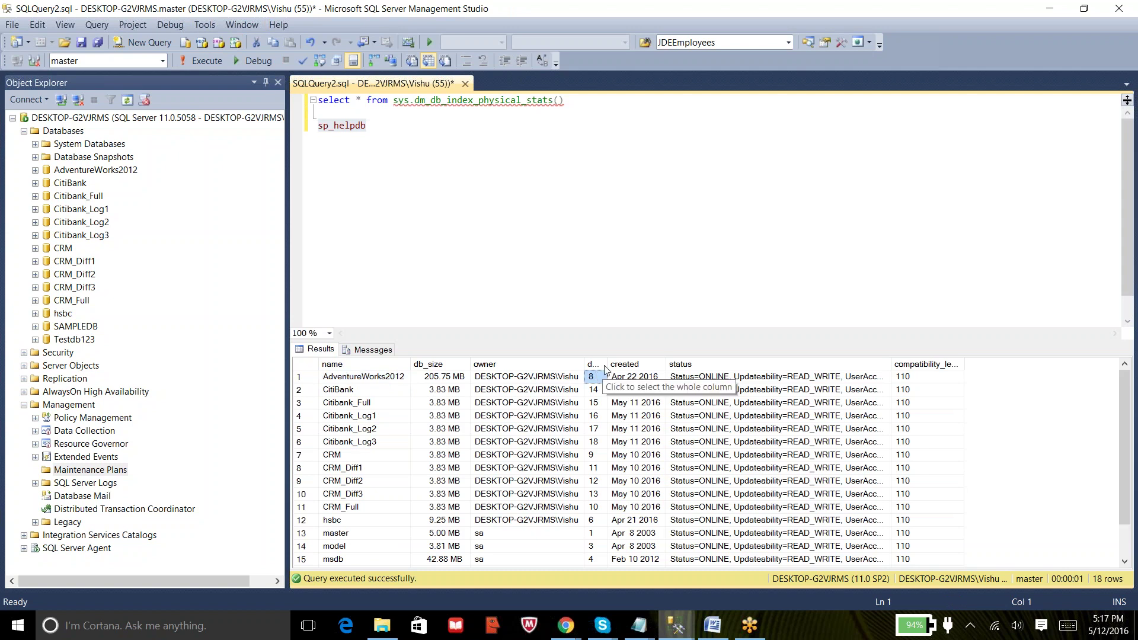
drag(607, 364, 653, 364)
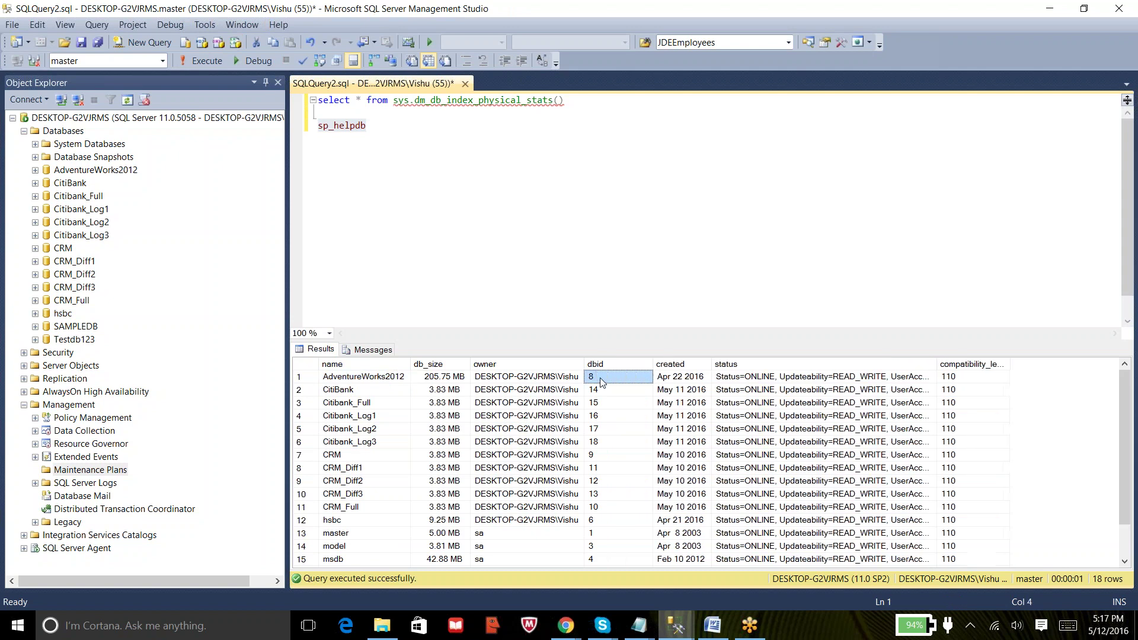
Step: Fill in the arguments of sys.dm_db_index_physical_stats as 8,null,null,null,'detailed'
click(558, 100)
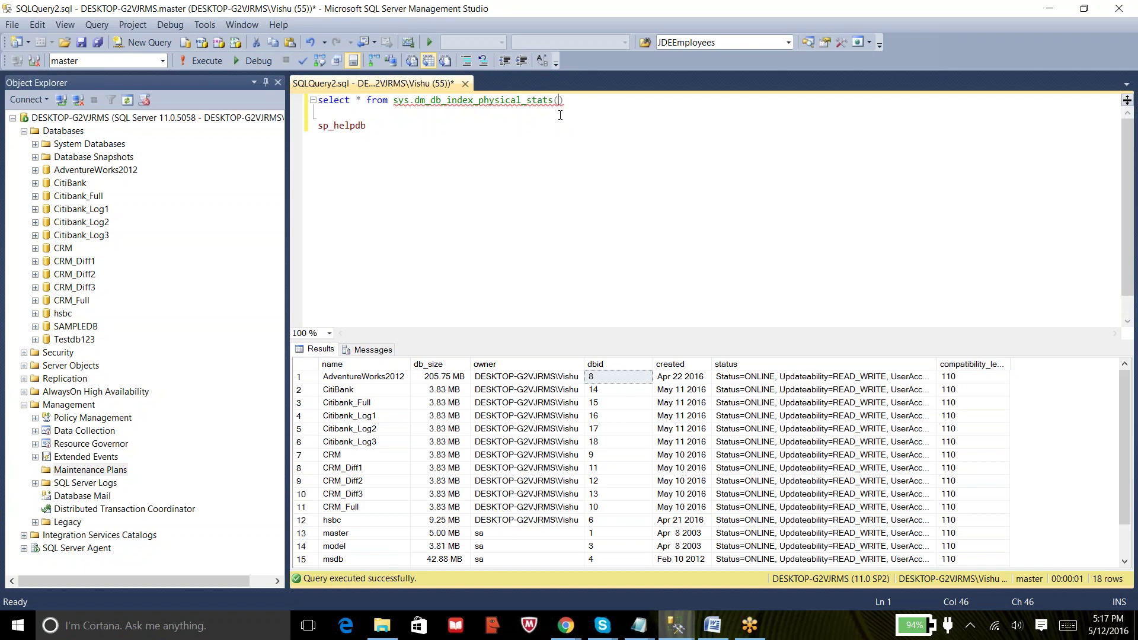
text(8,)
text(nul)
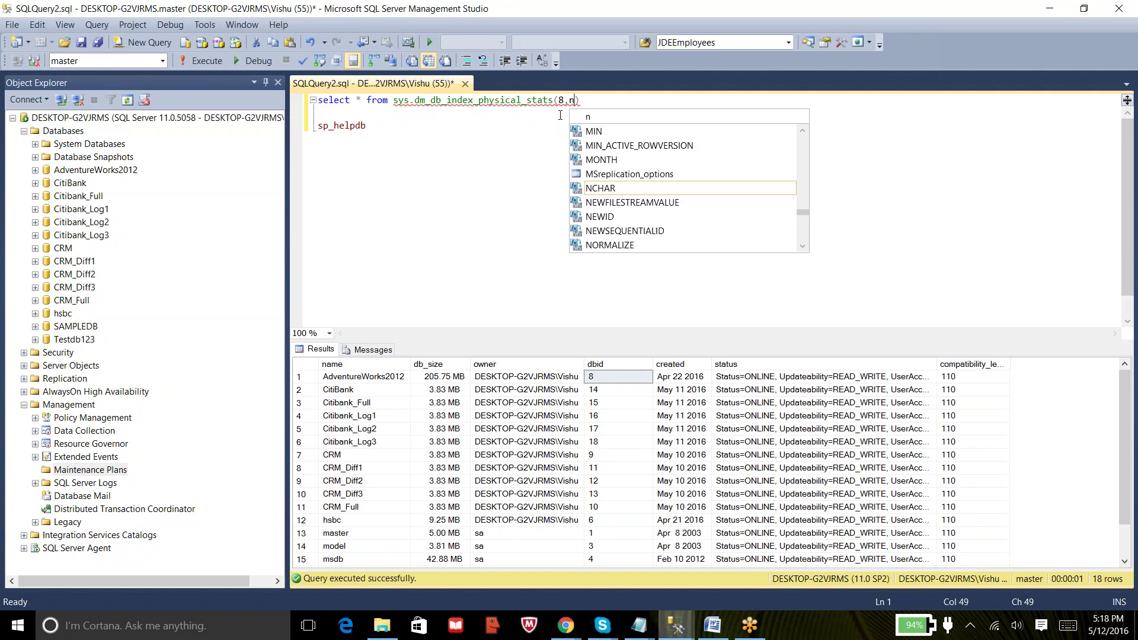
text(l,)
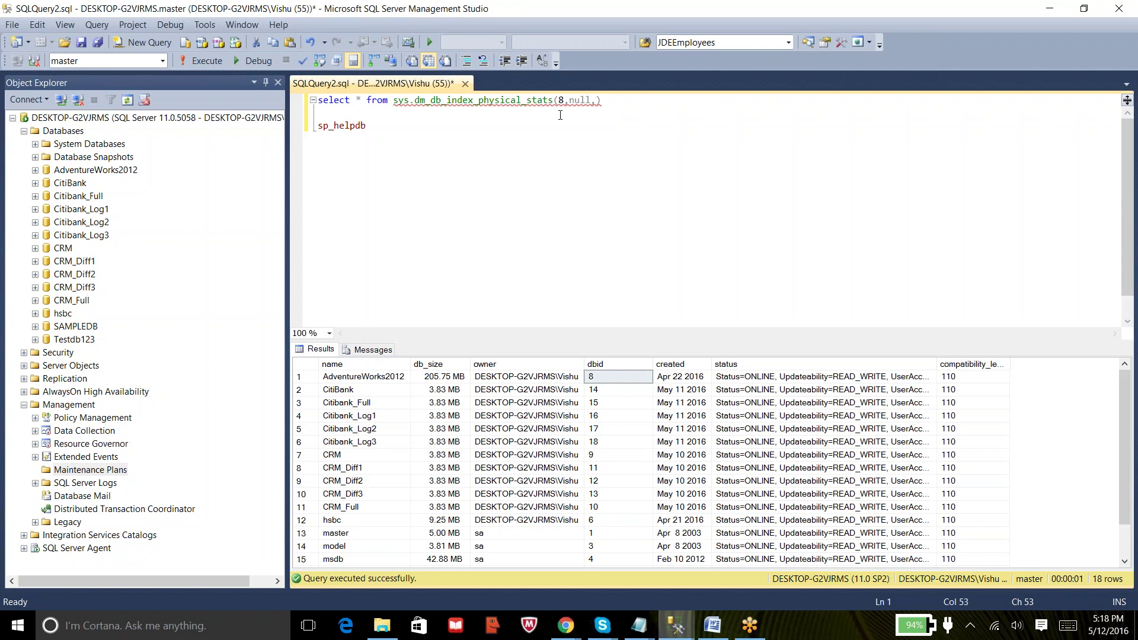
text(null)
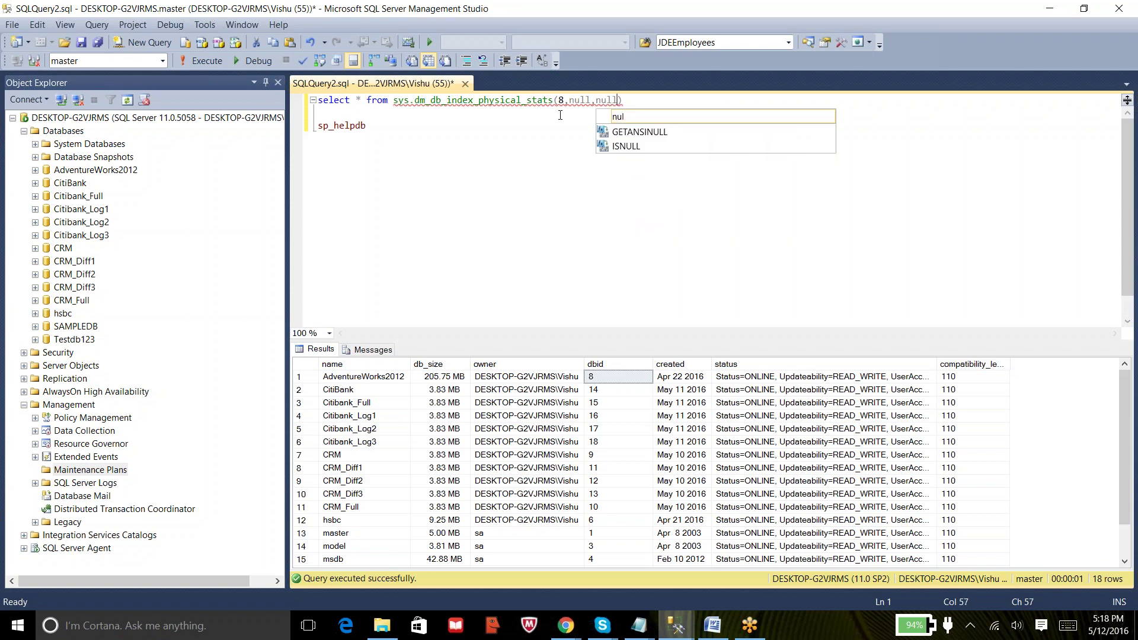
text(,null)
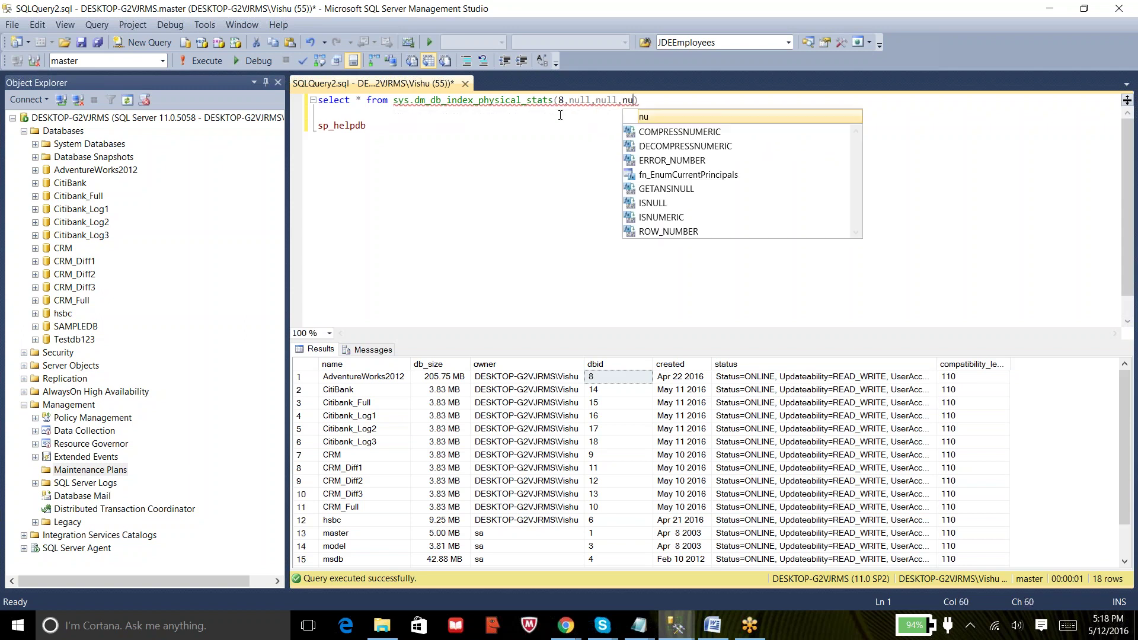
text(,)
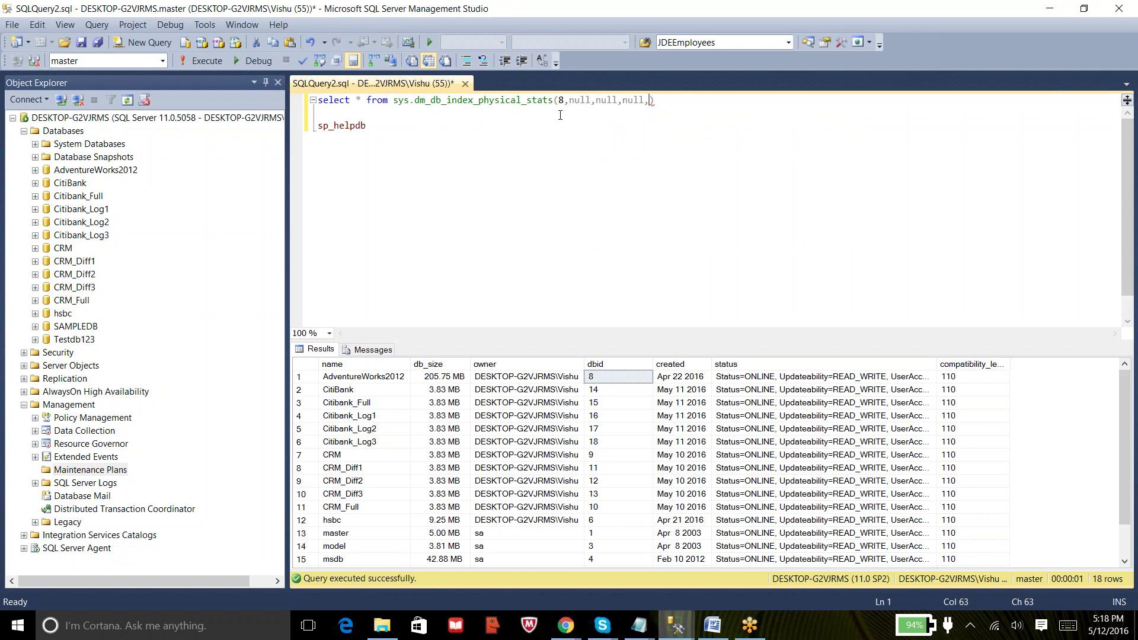
text('d')
key(Left)
text(d)
text(iled)
Step: Execute only the sys.dm_db_index_physical_stats select statement
key(End)
key(Home)
key(shift+End)
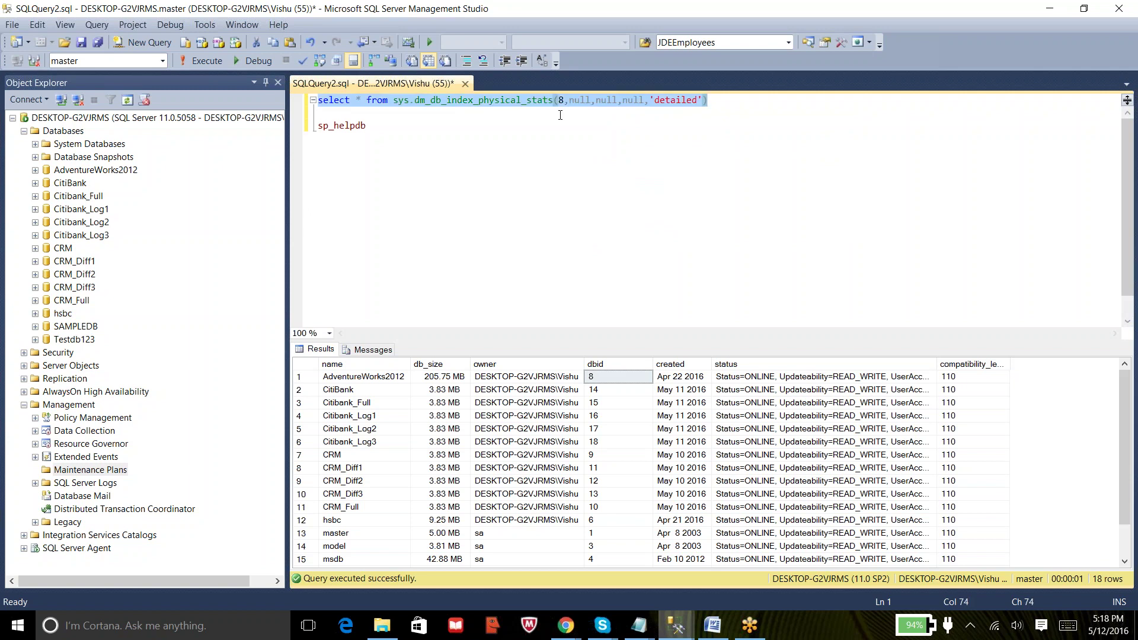
click(205, 62)
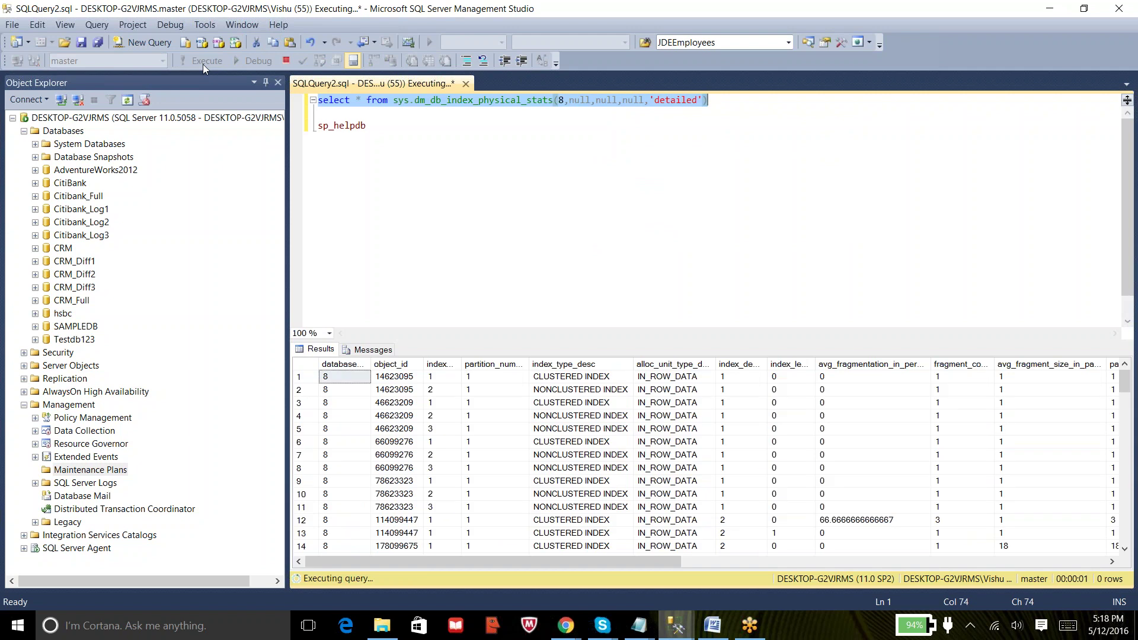
Step: Enlarge the query text to 121% and narrow the Object Explorer to give the editor and results more room
key(ctrl+shift+period)
key(ctrl+shift+period)
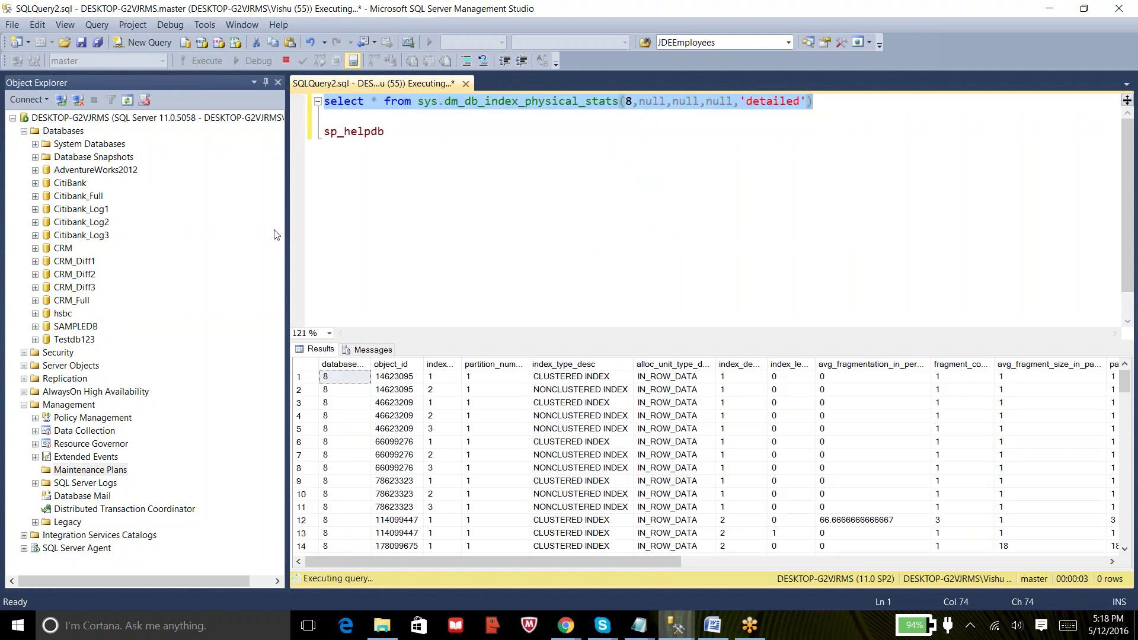
drag(287, 237, 231, 233)
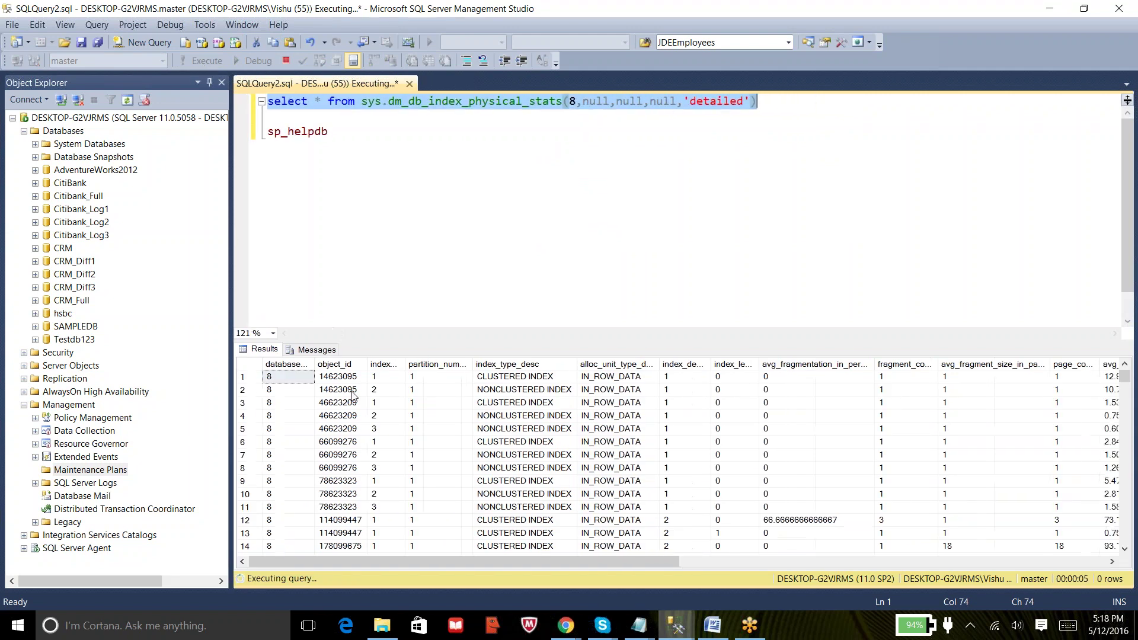
Step: Examine the object_id and index_type_desc columns of the index statistics results
click(336, 381)
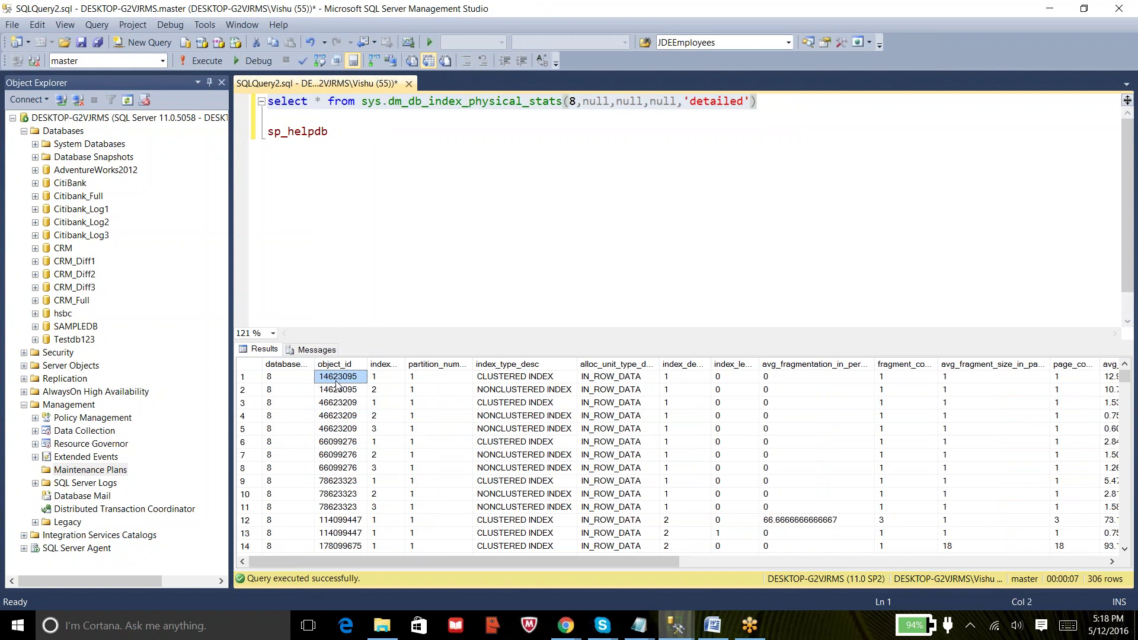
click(335, 364)
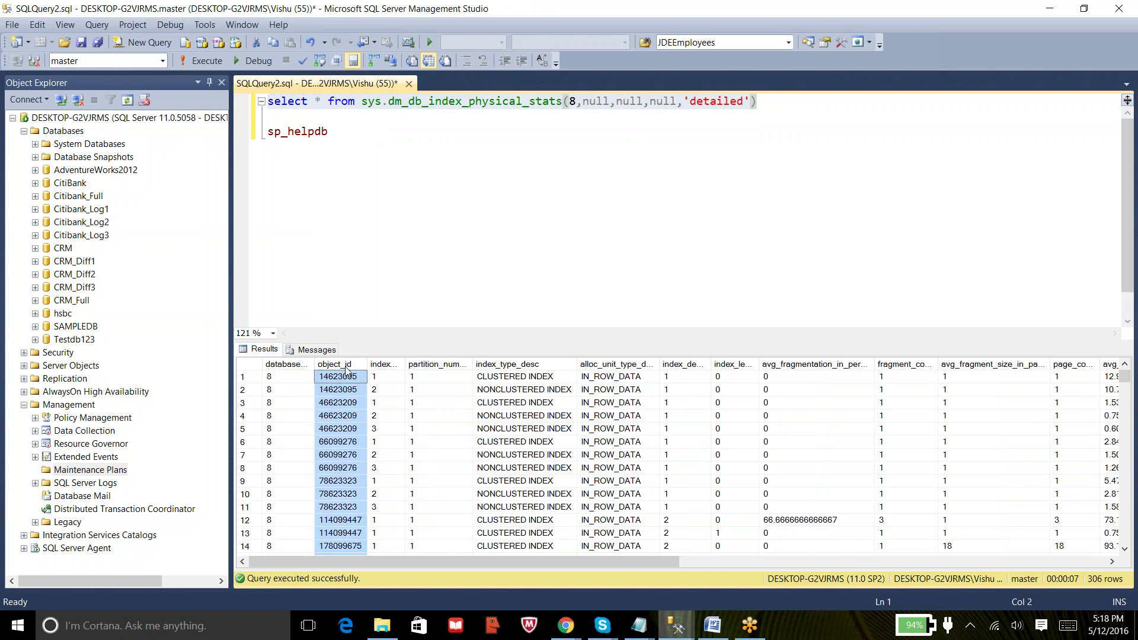
click(502, 378)
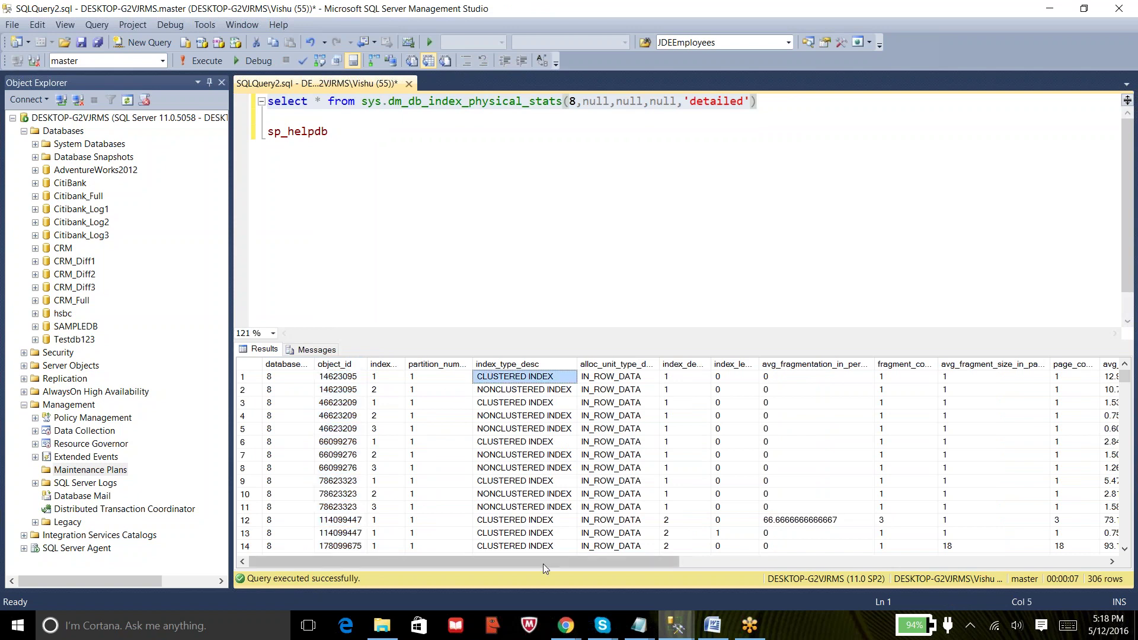
Step: Widen the avg_fragmentation_in_percent column to show its full name and examine the fragmentation values of the indexes down to row 25
drag(549, 559, 680, 570)
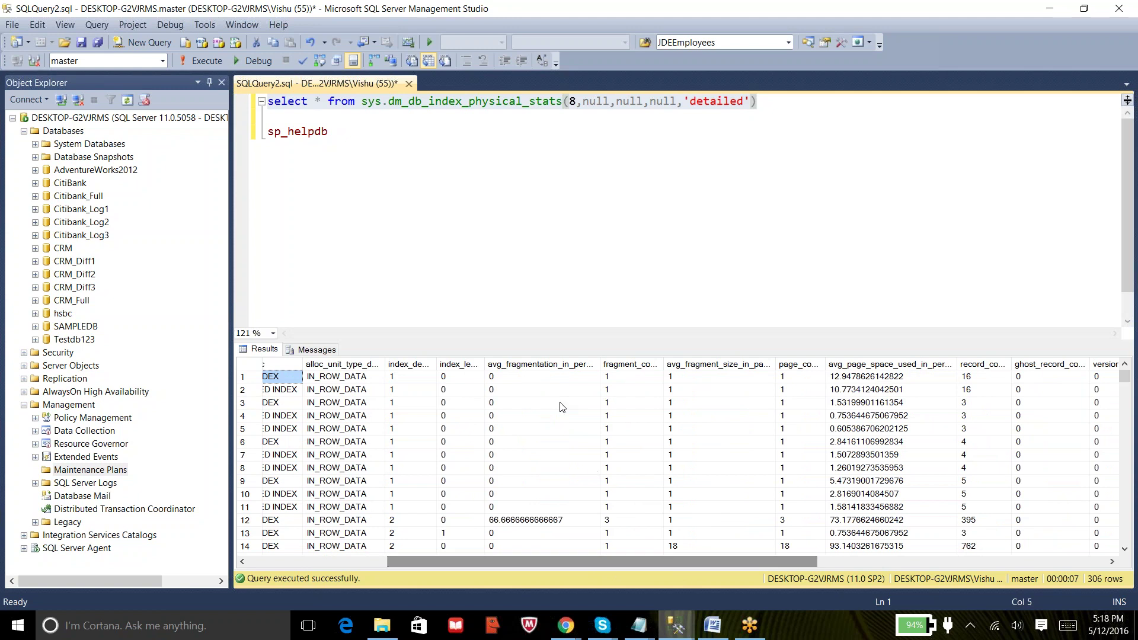
click(558, 364)
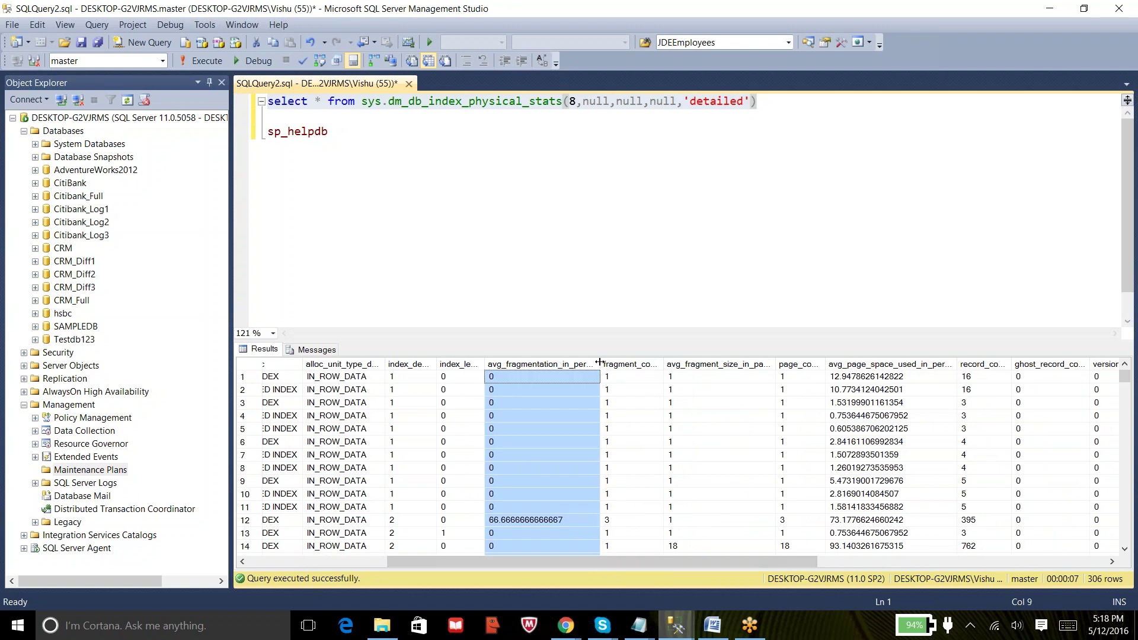
drag(600, 362, 641, 362)
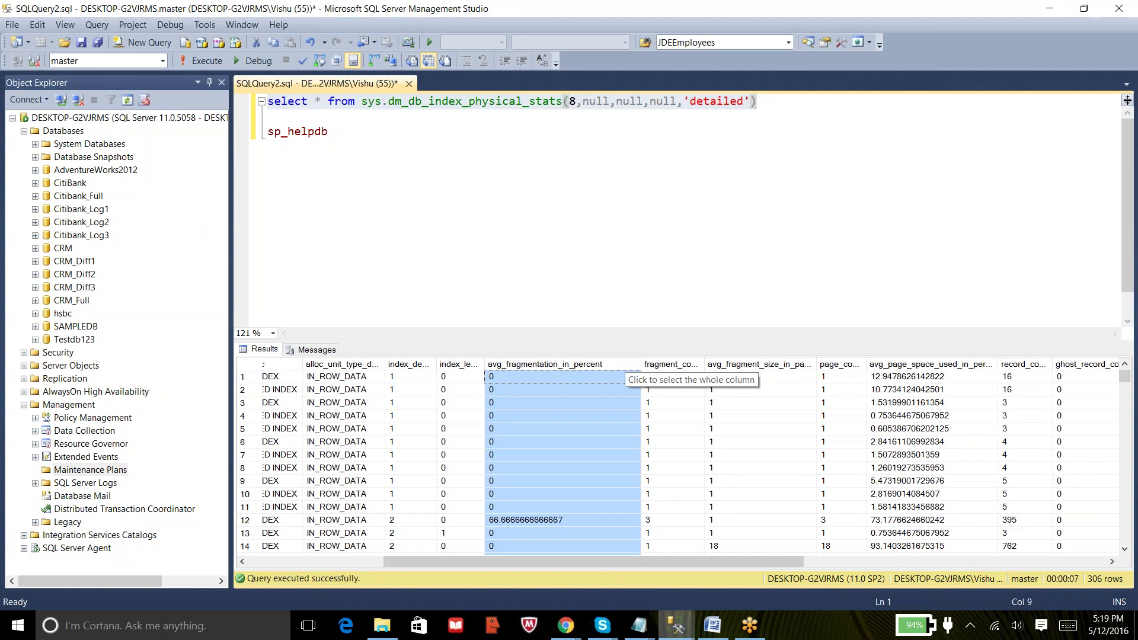
click(506, 520)
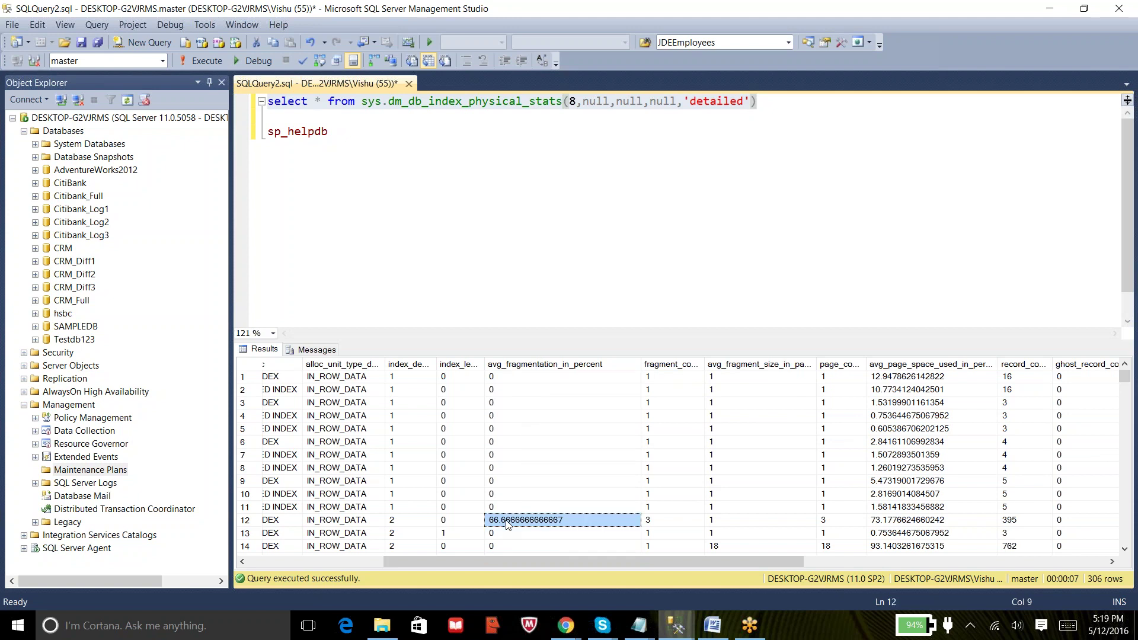
click(609, 365)
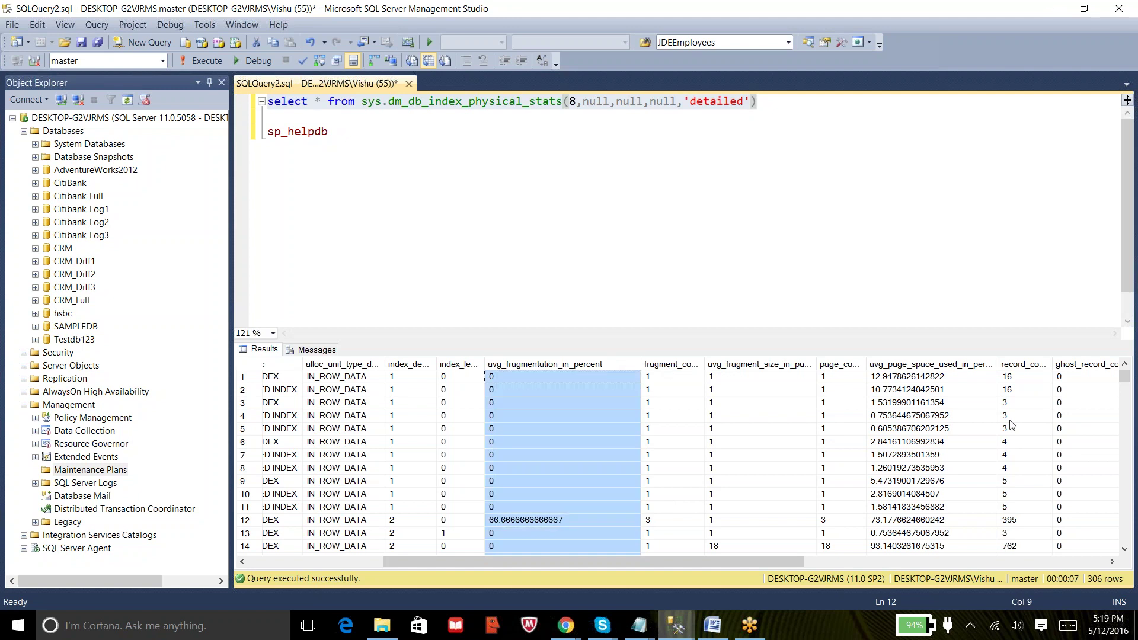
drag(1124, 377, 1127, 389)
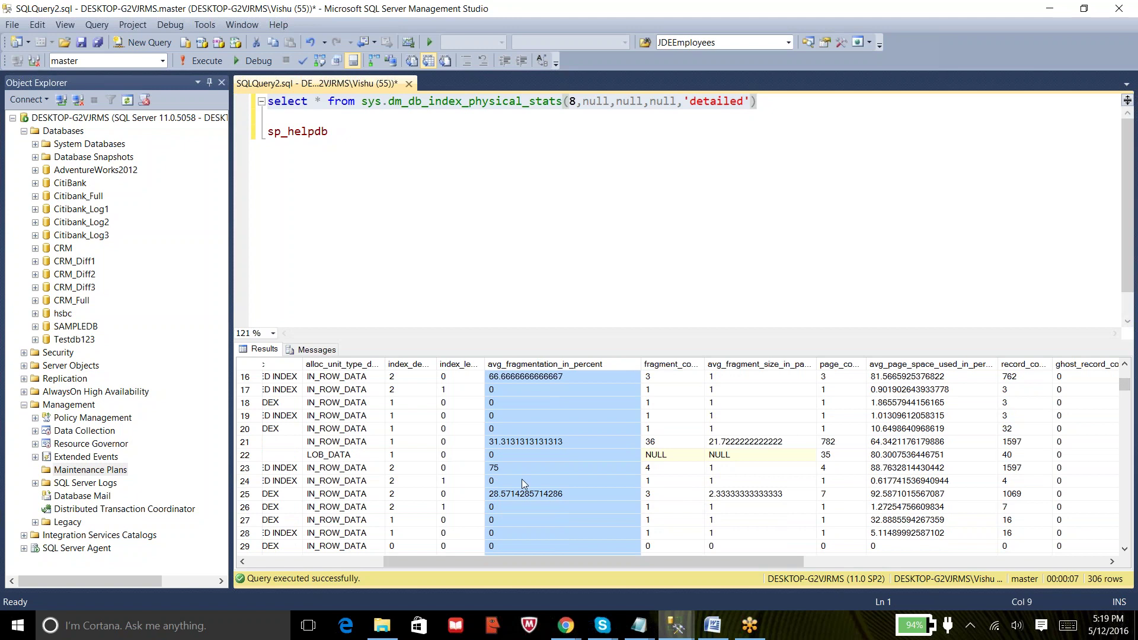
click(536, 471)
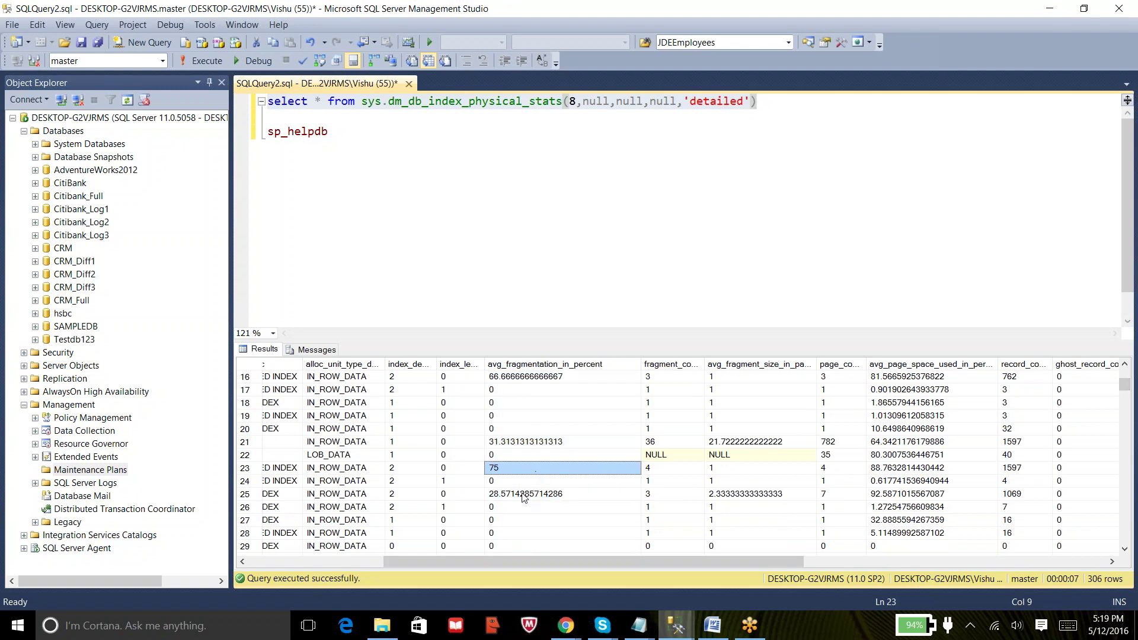
click(524, 497)
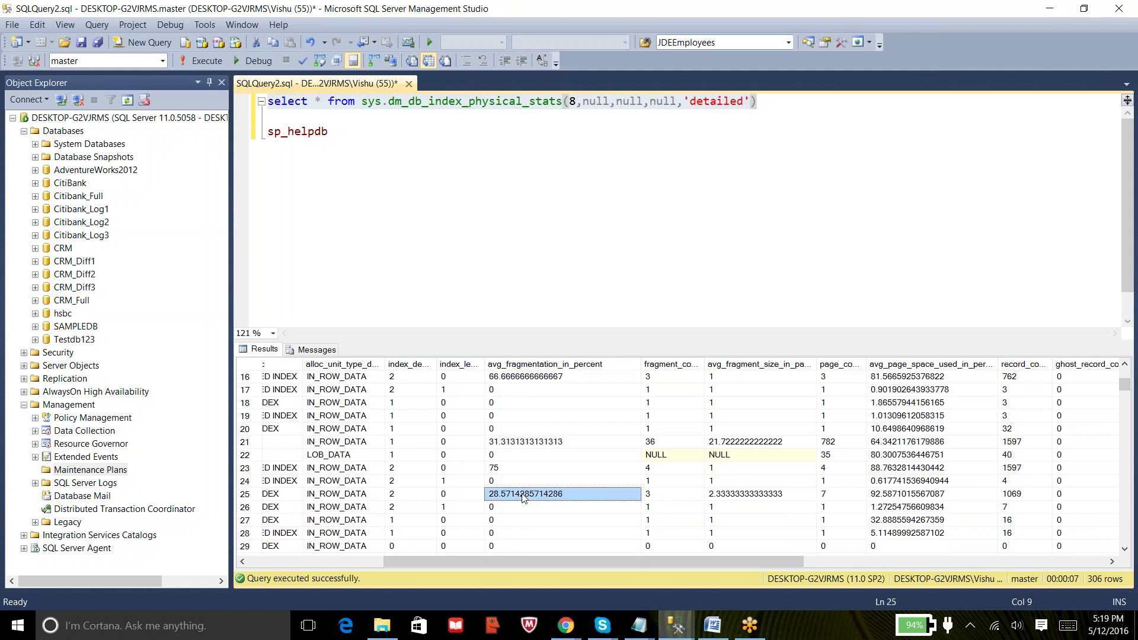
key(F6)
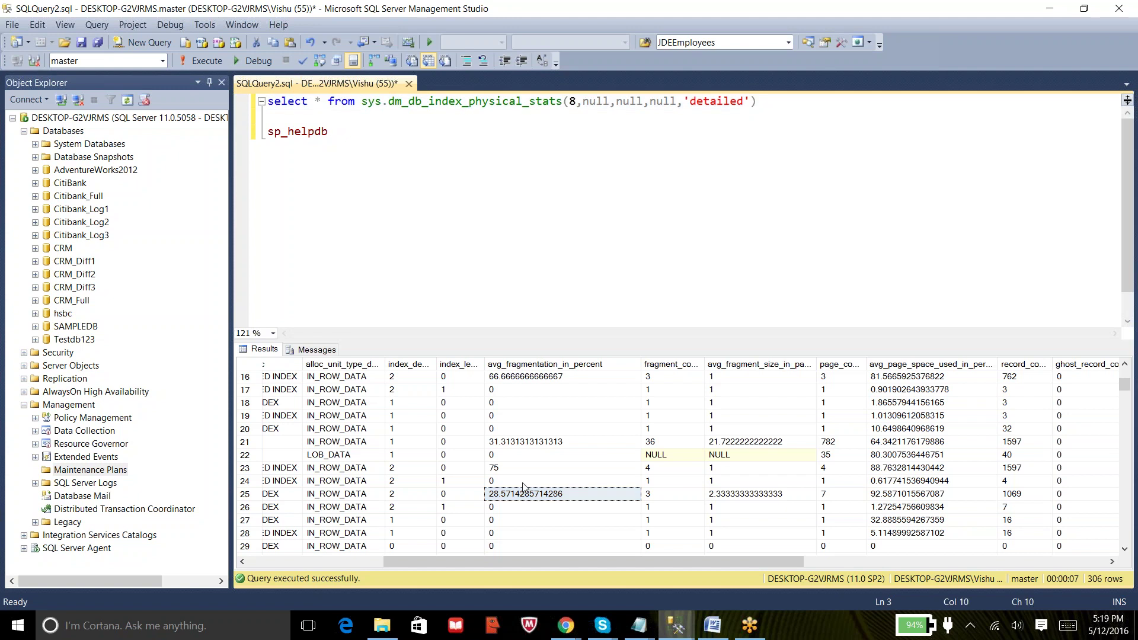
click(524, 484)
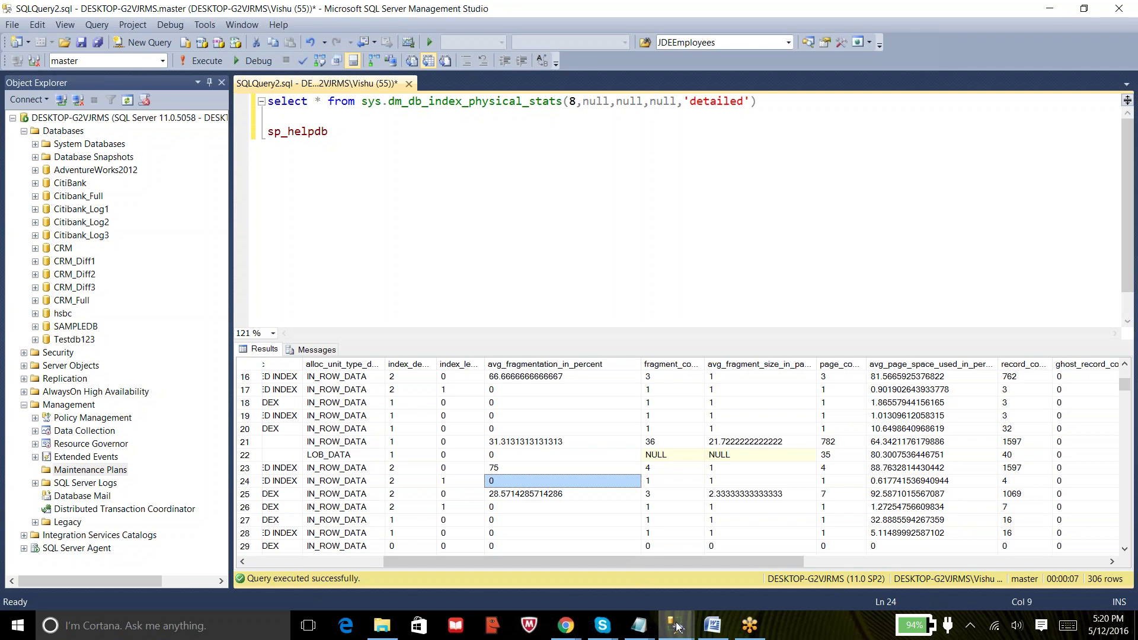
Step: Return to the Maintenance Plan Wizard and view the description of the Update Statistics task, leaving the task unselected
mouse_move(677, 626)
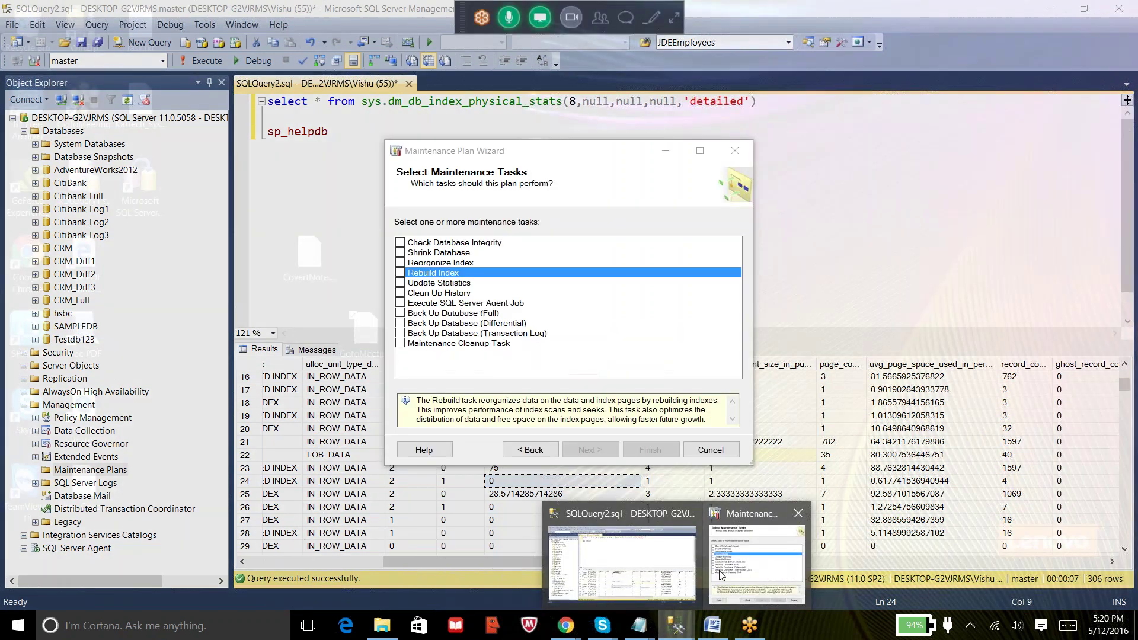
click(721, 574)
click(450, 284)
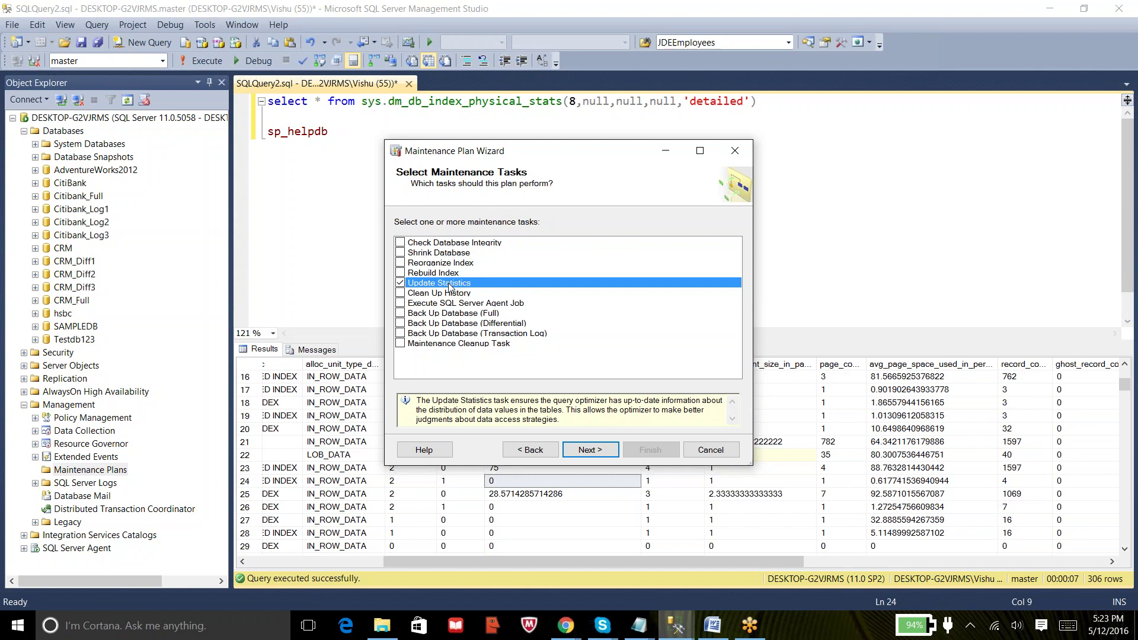
click(449, 288)
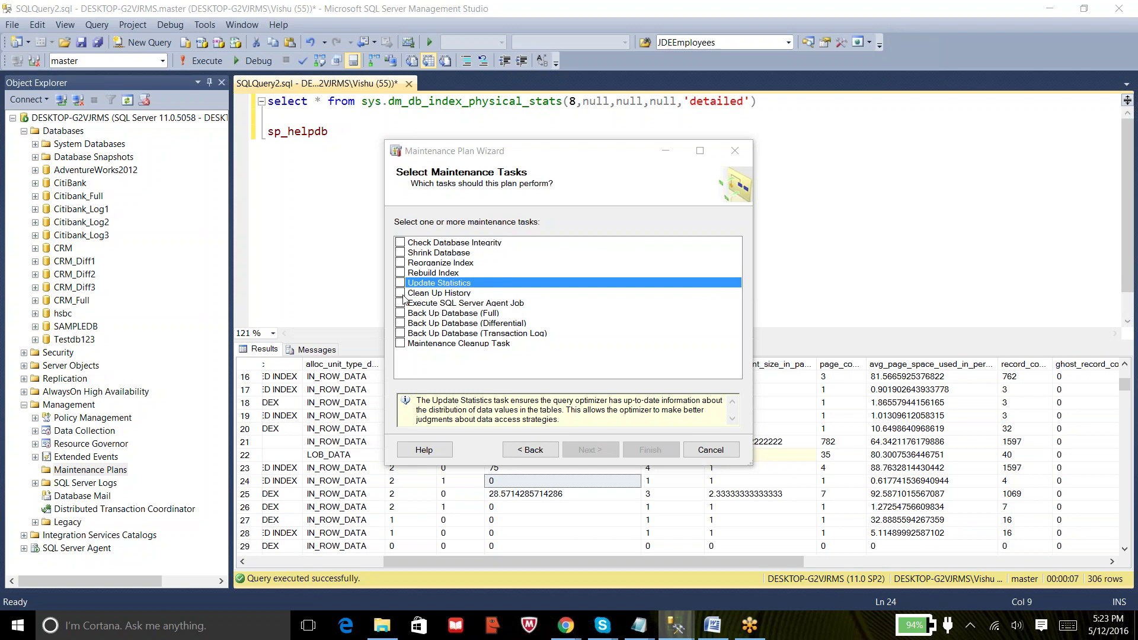
Step: Include the Clean Up History and Execute SQL Server Agent Job tasks in the plan and read their descriptions
click(429, 294)
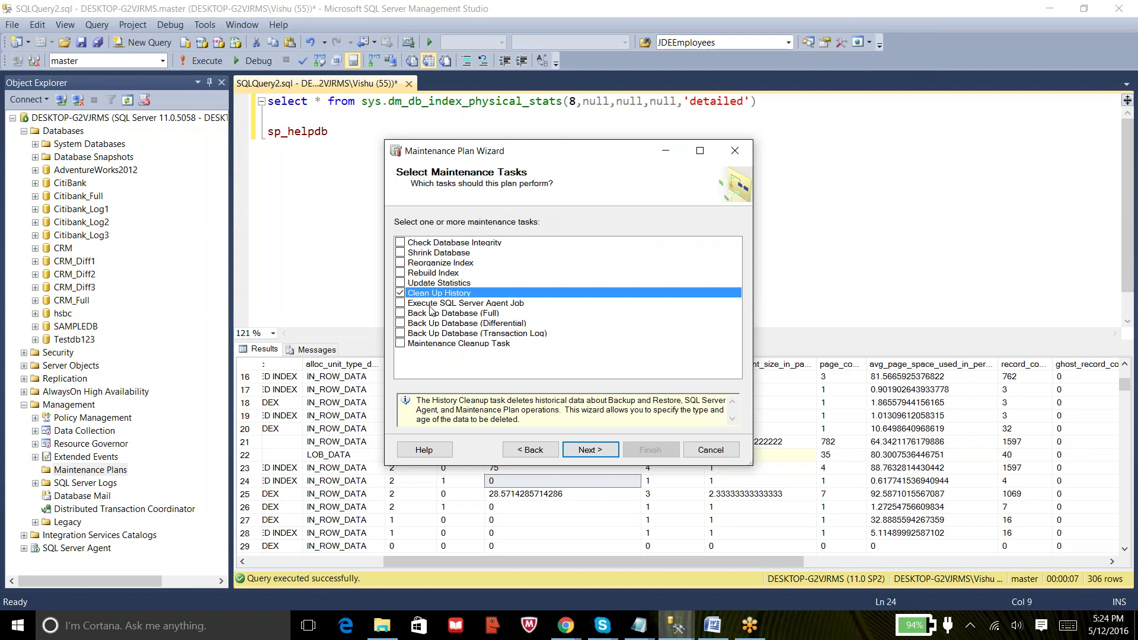
click(430, 306)
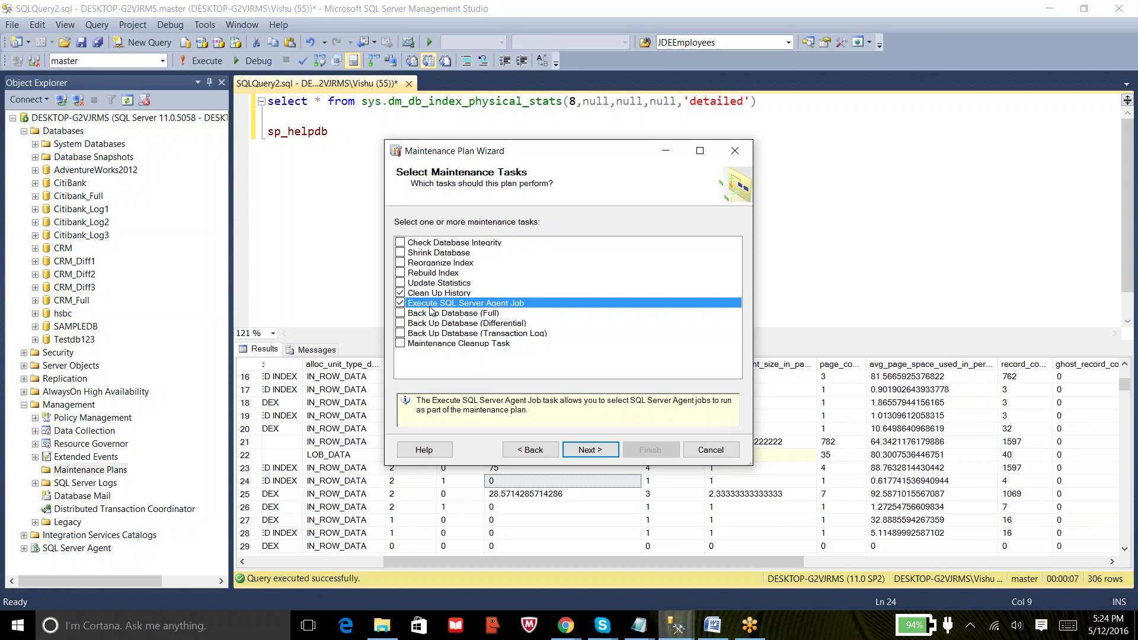
click(621, 14)
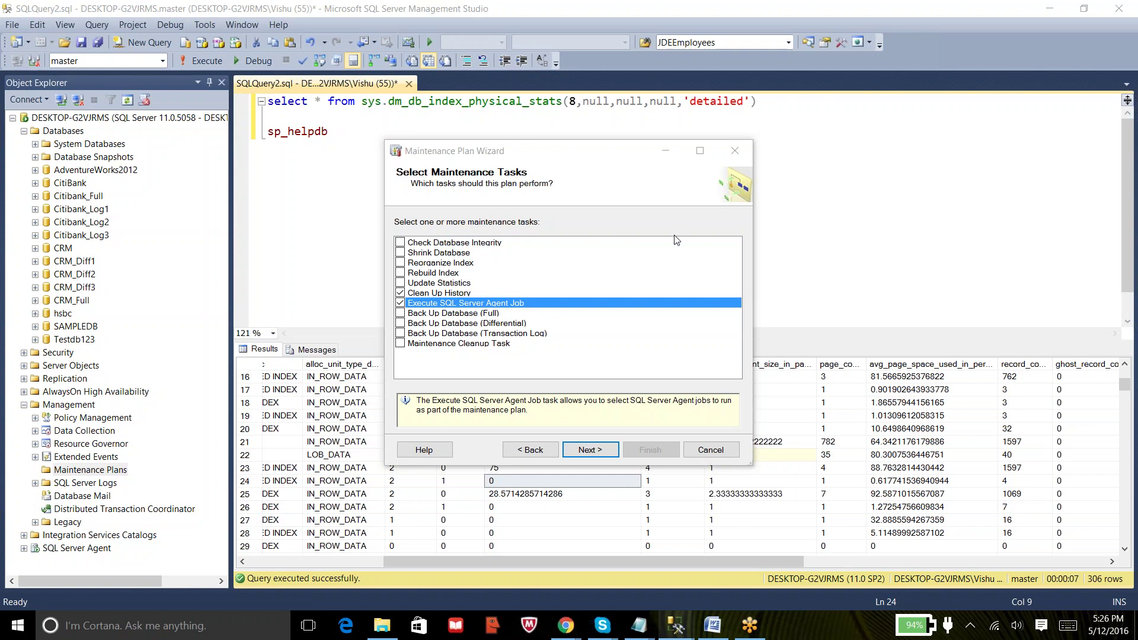
Step: Drop Execute SQL Server Agent Job and confirm Check Database Integrity, Rebuild Index, Update Statistics, Clean Up History and Back Up Database (Full) as the tasks
click(491, 315)
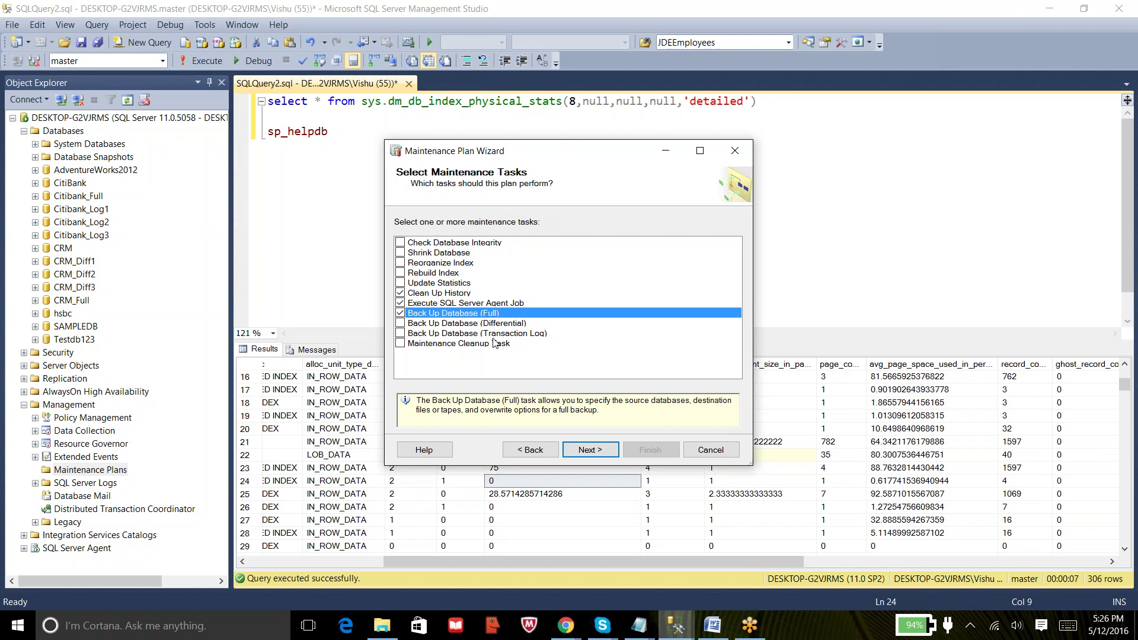
click(400, 303)
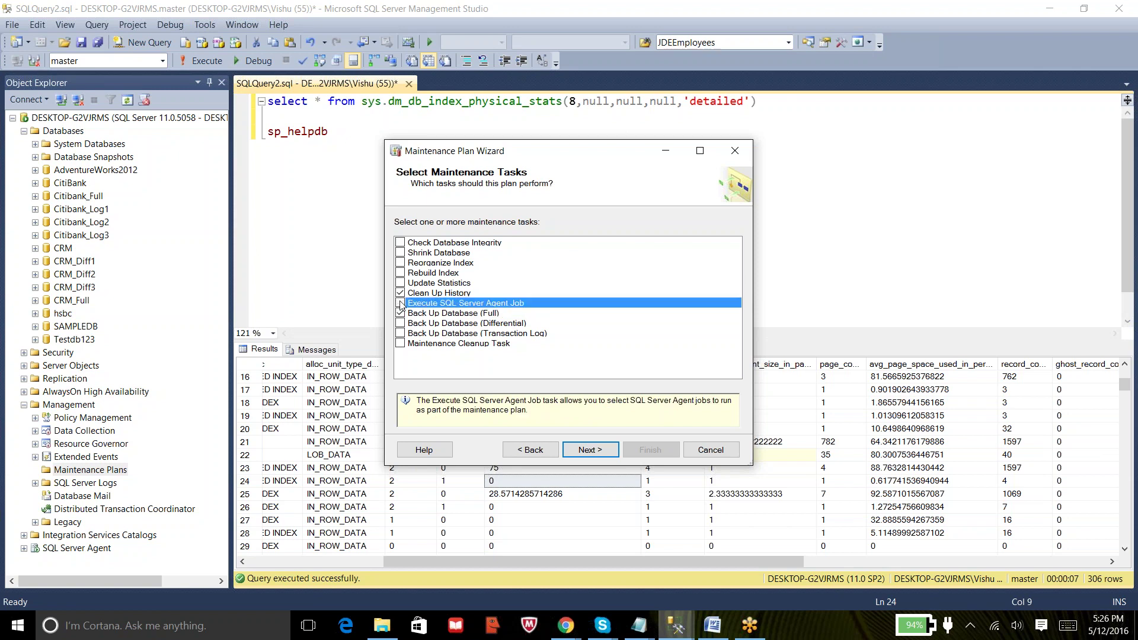
click(400, 243)
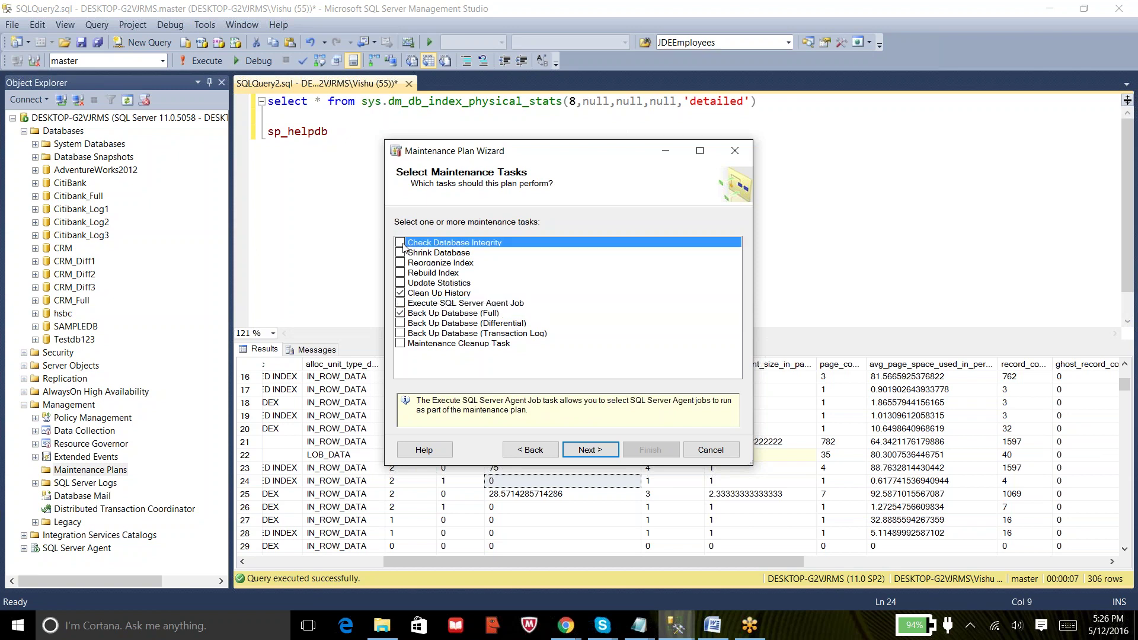
click(400, 273)
click(400, 283)
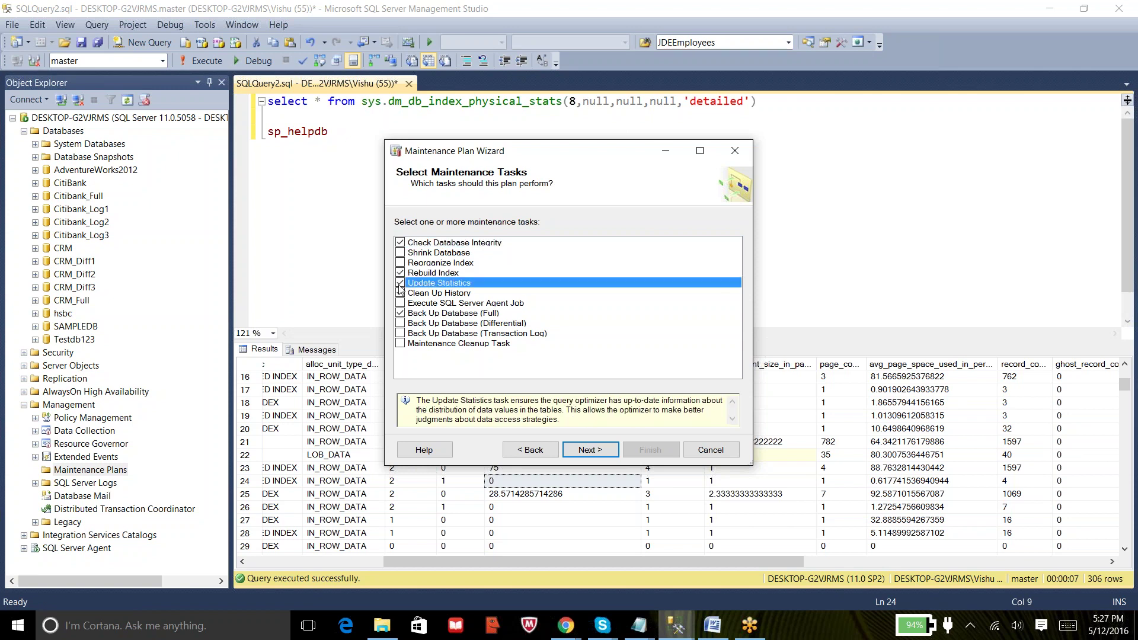
click(400, 293)
click(594, 452)
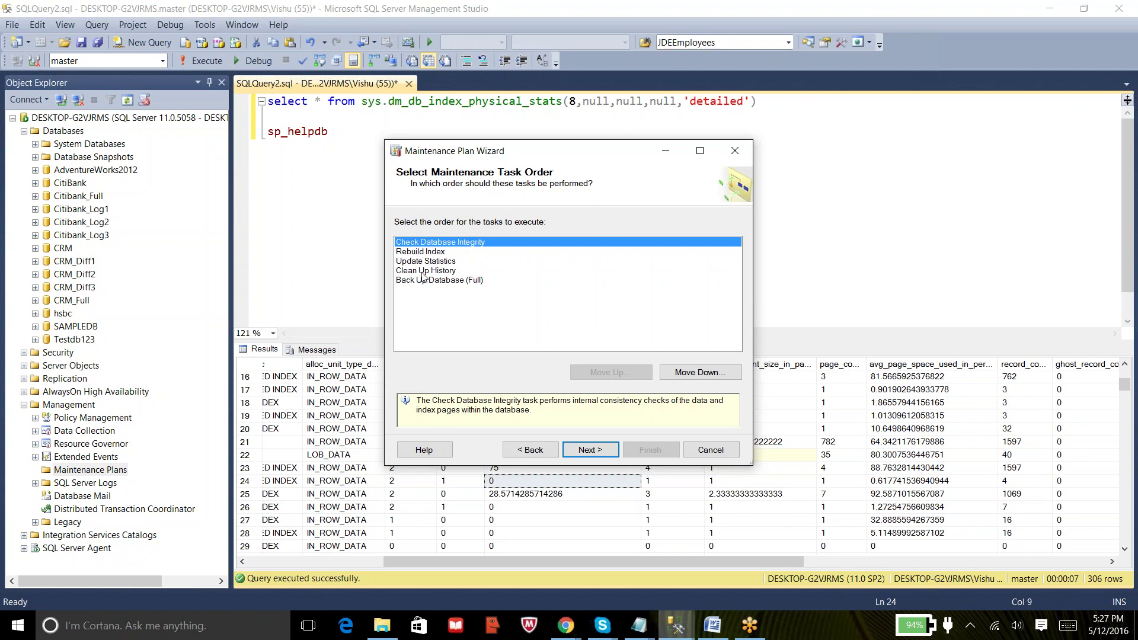
Step: Move Back Up Database (Full) ahead of Clean Up History in the task order and accept the order
click(466, 281)
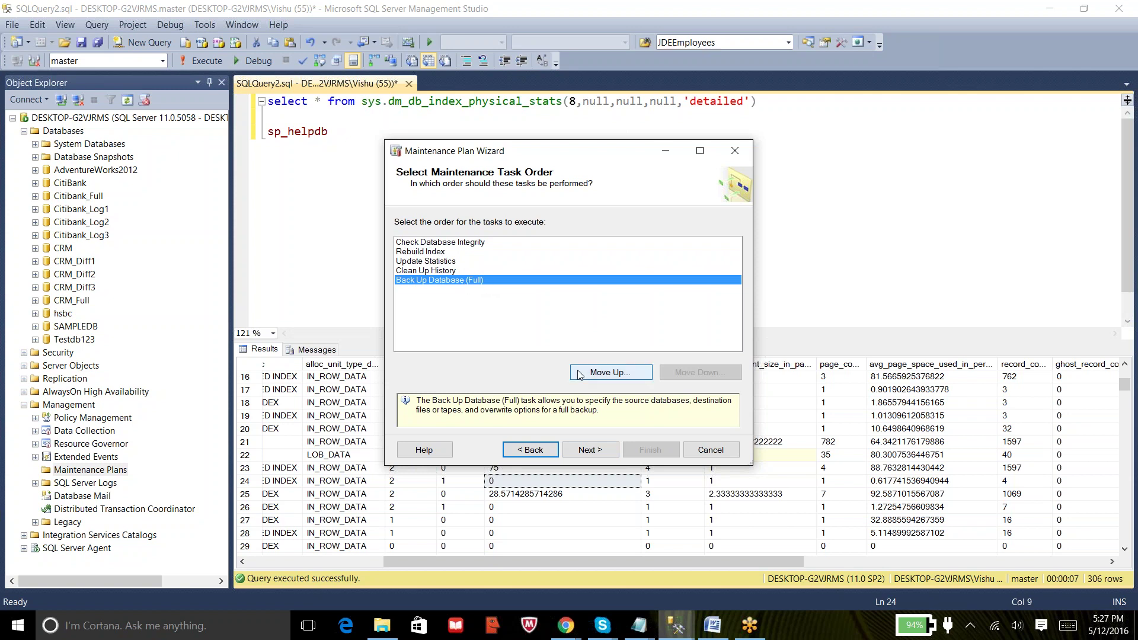
click(610, 372)
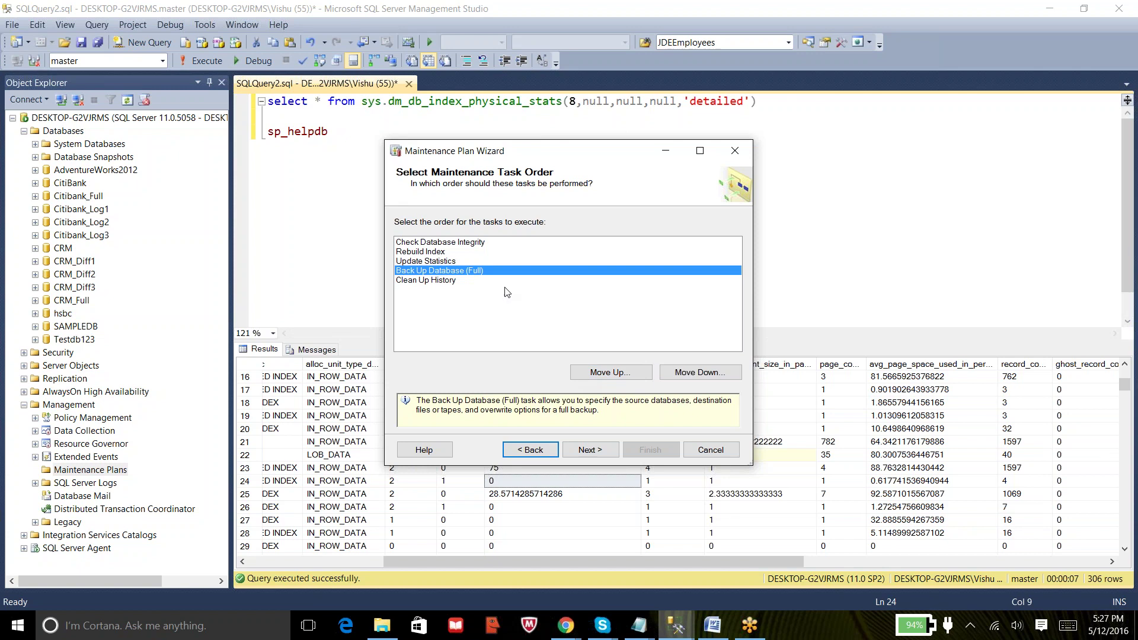
click(486, 253)
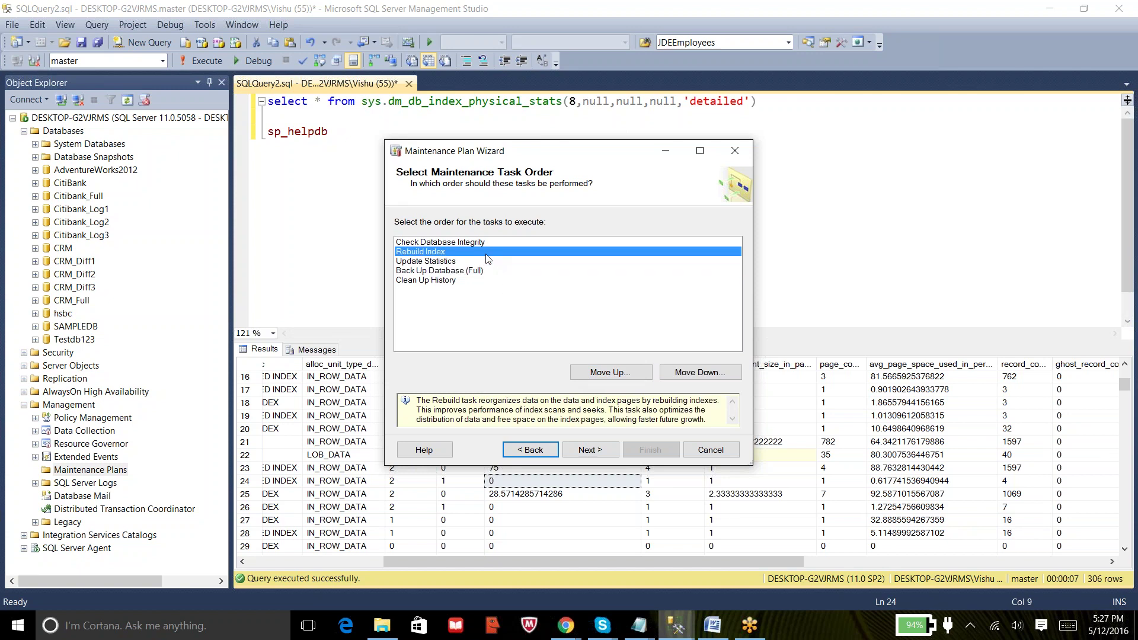
click(603, 451)
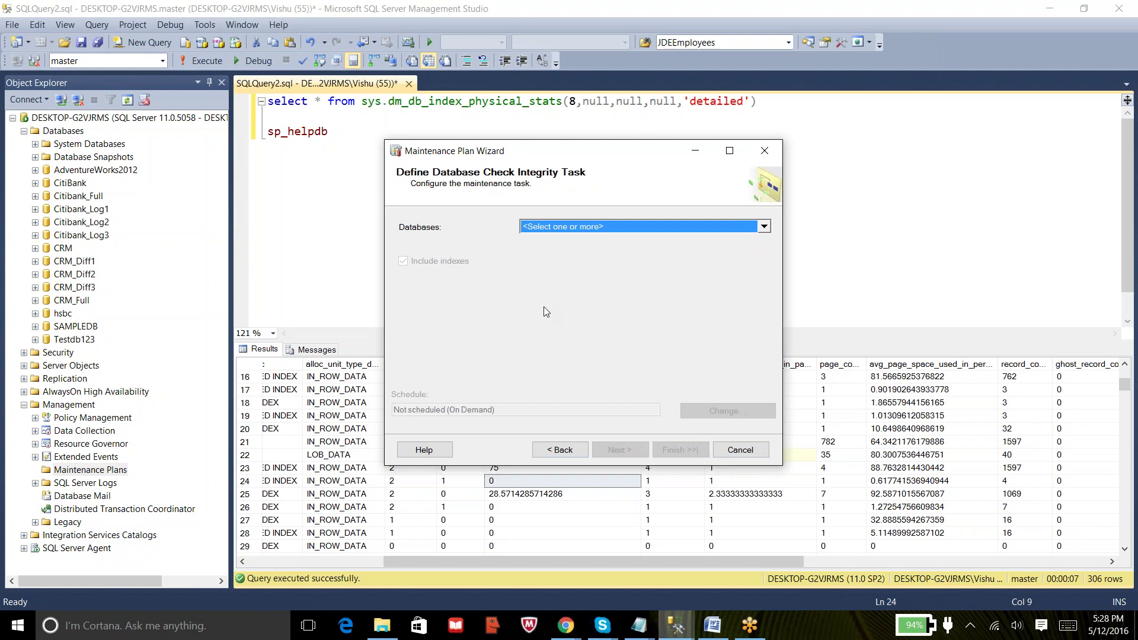
Step: Review the database scope options and limit the Check Integrity task to AdventureWorks2012, with indexes included
click(653, 228)
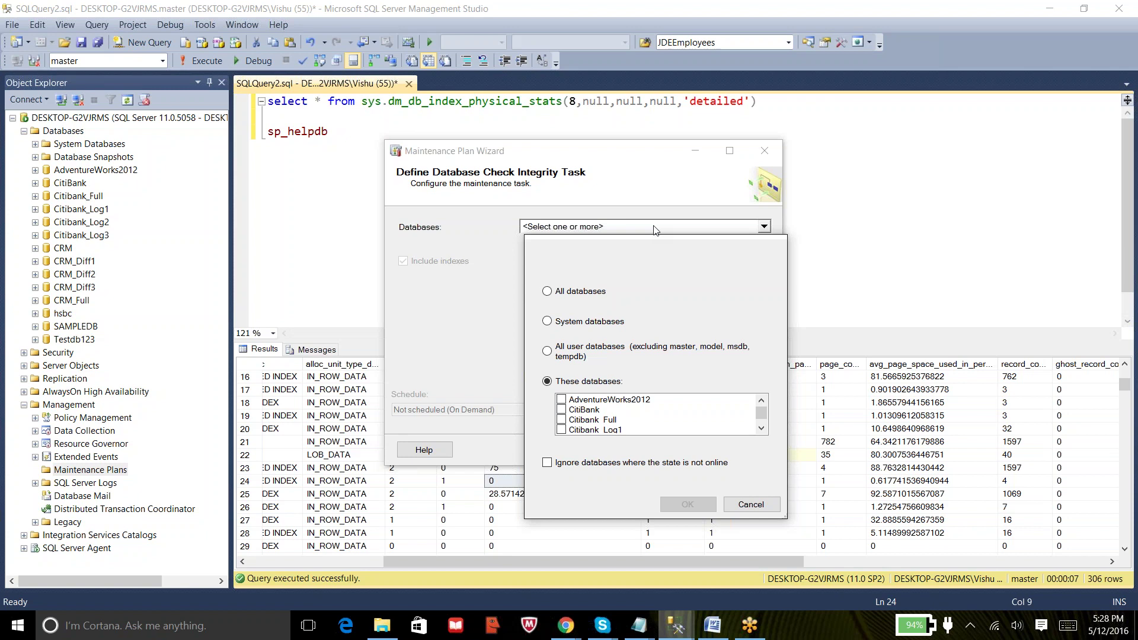
click(557, 291)
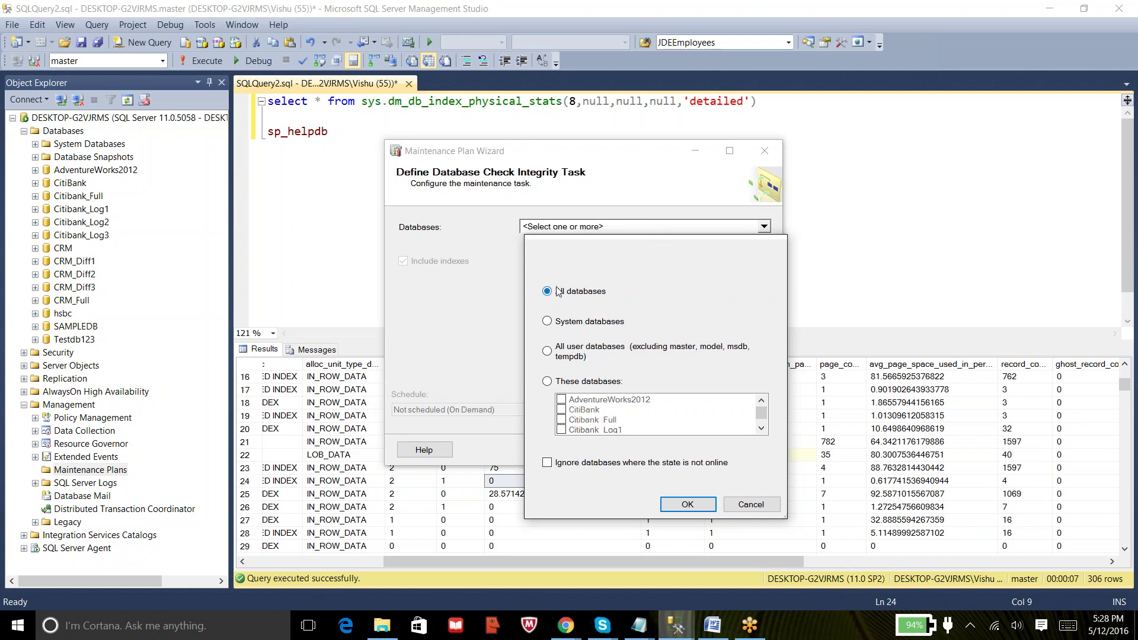
click(548, 323)
click(548, 352)
click(602, 387)
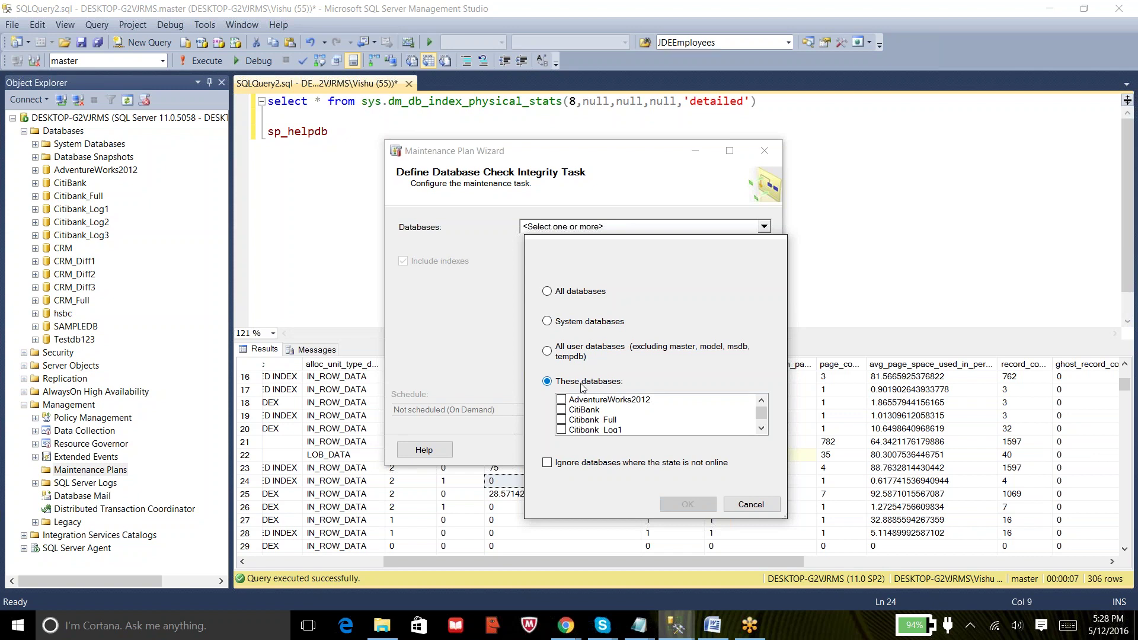
click(568, 401)
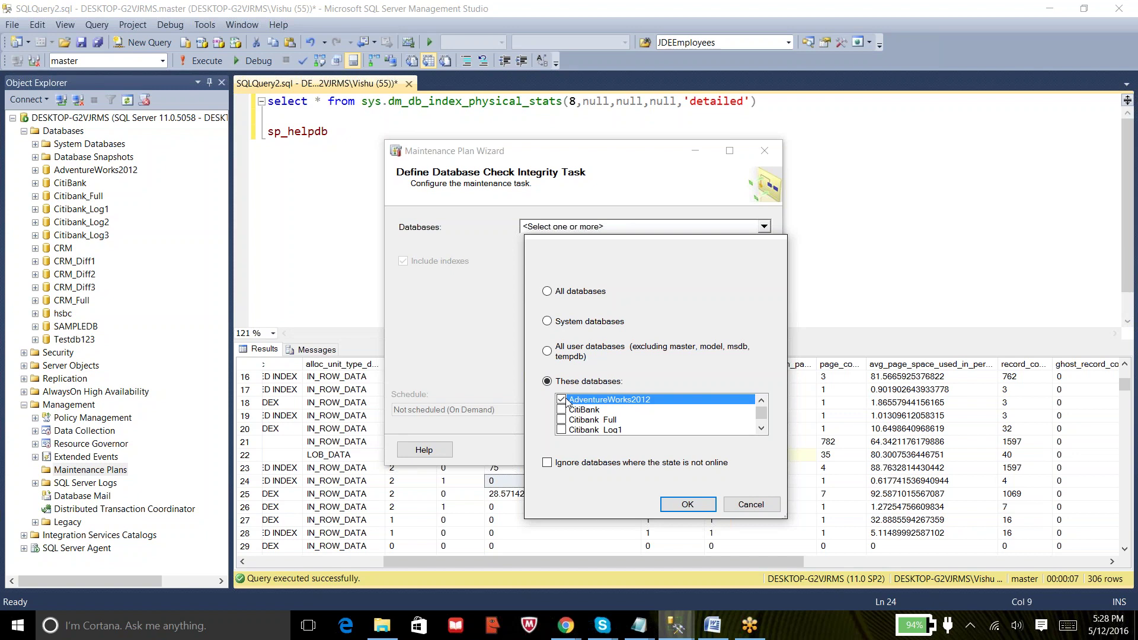
click(687, 504)
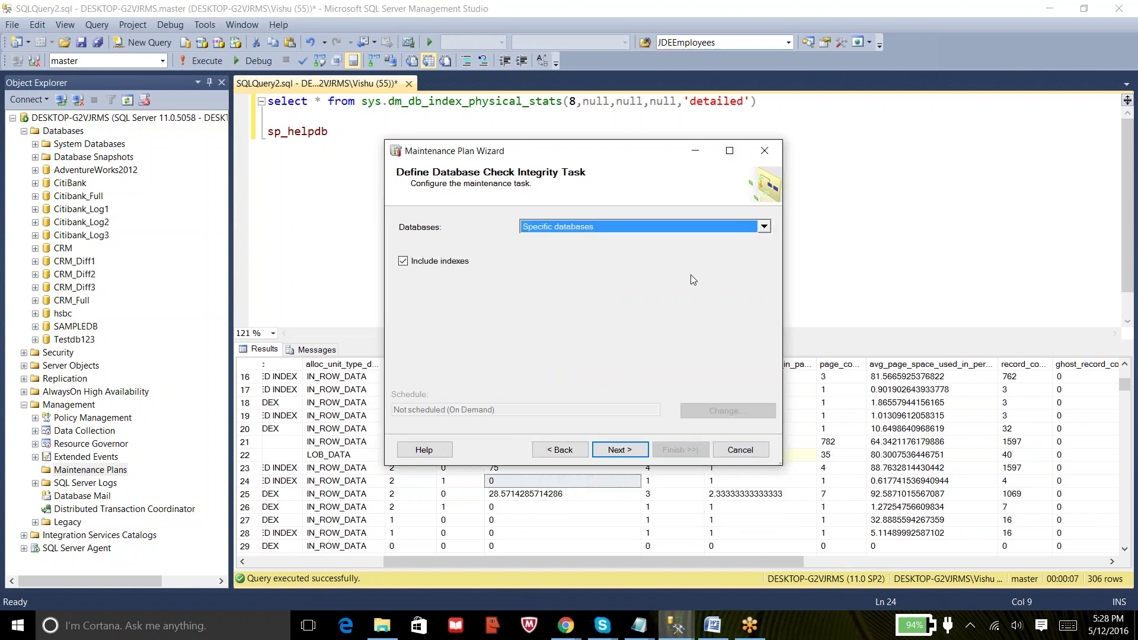
click(635, 455)
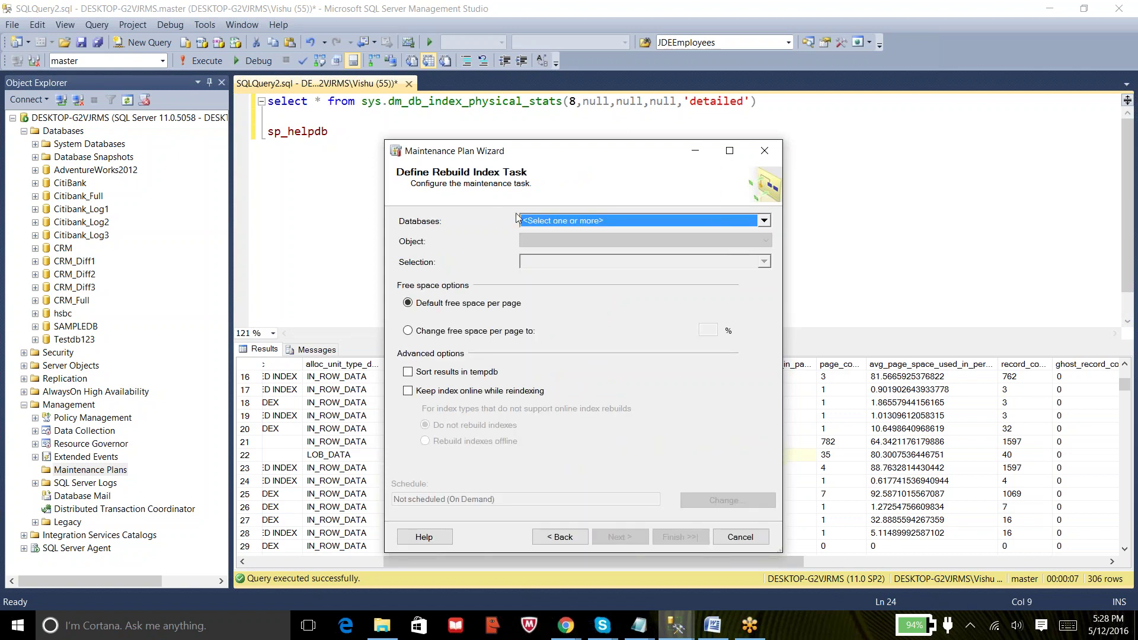
Step: Set AdventureWorks2012 as the only database for the Rebuild Index task
click(636, 224)
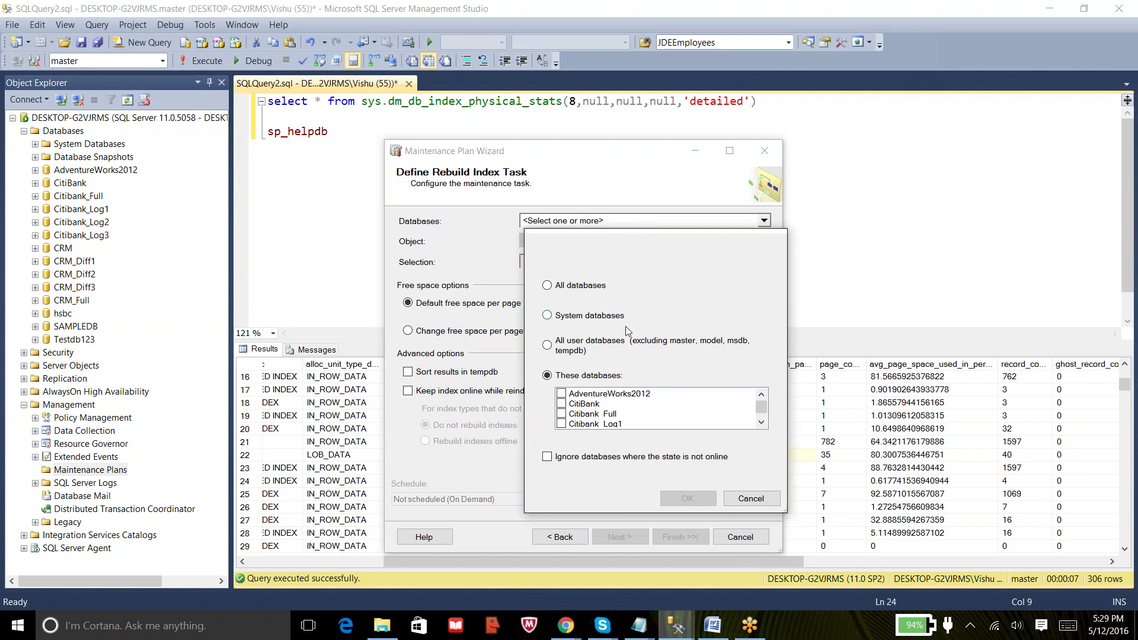
click(566, 395)
click(566, 396)
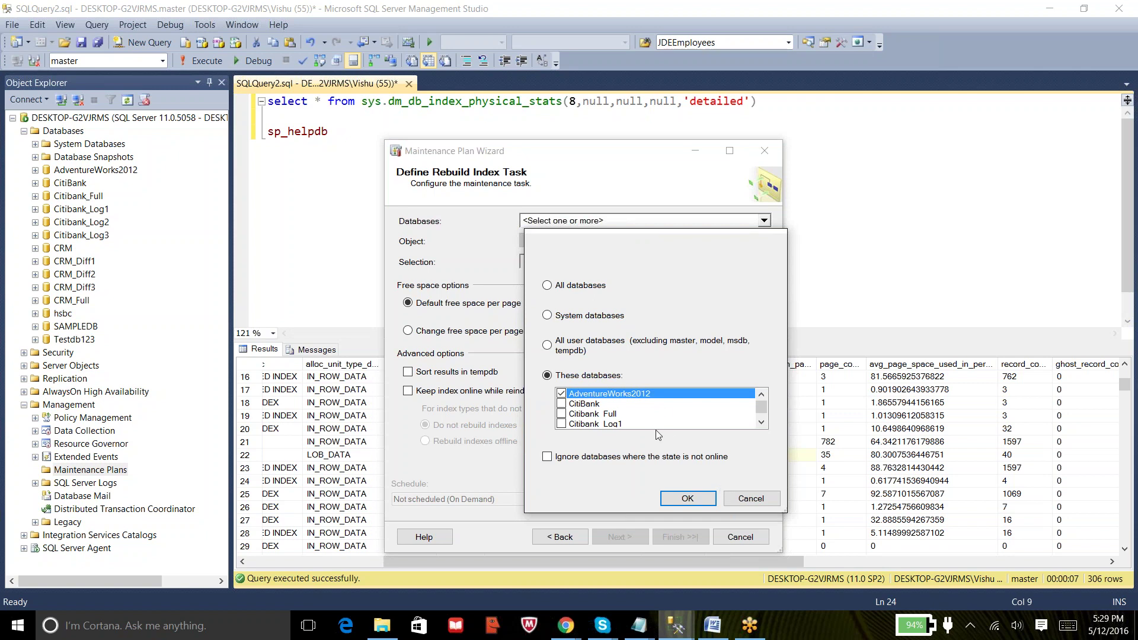
click(681, 496)
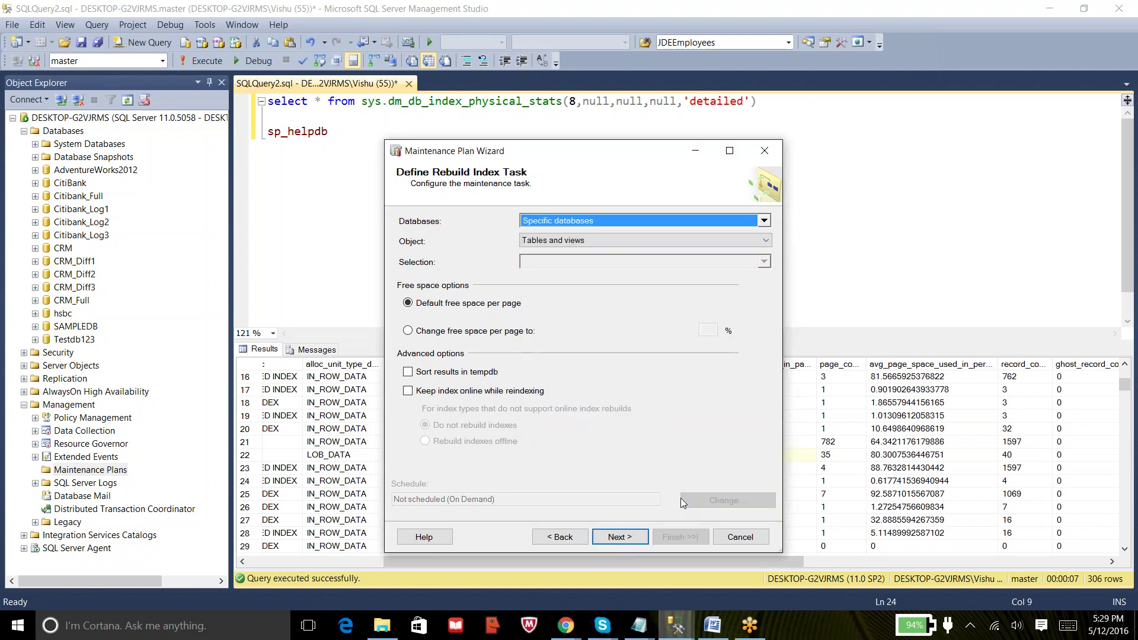
Step: Set the Rebuild Index task's object type to Table and its selection to all objects
click(629, 242)
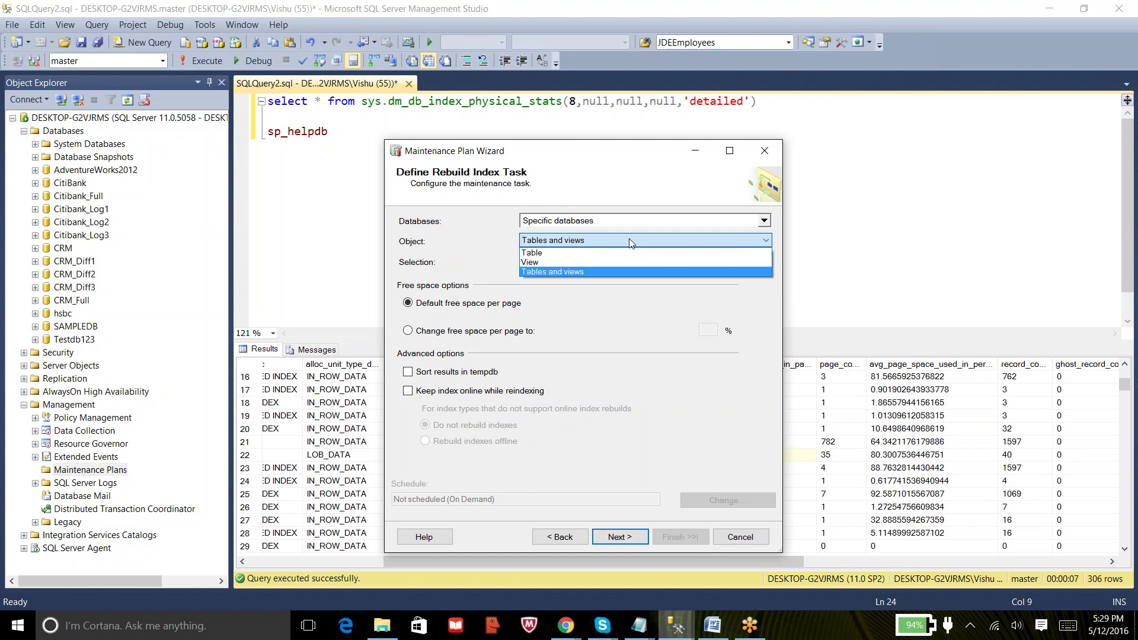
click(566, 253)
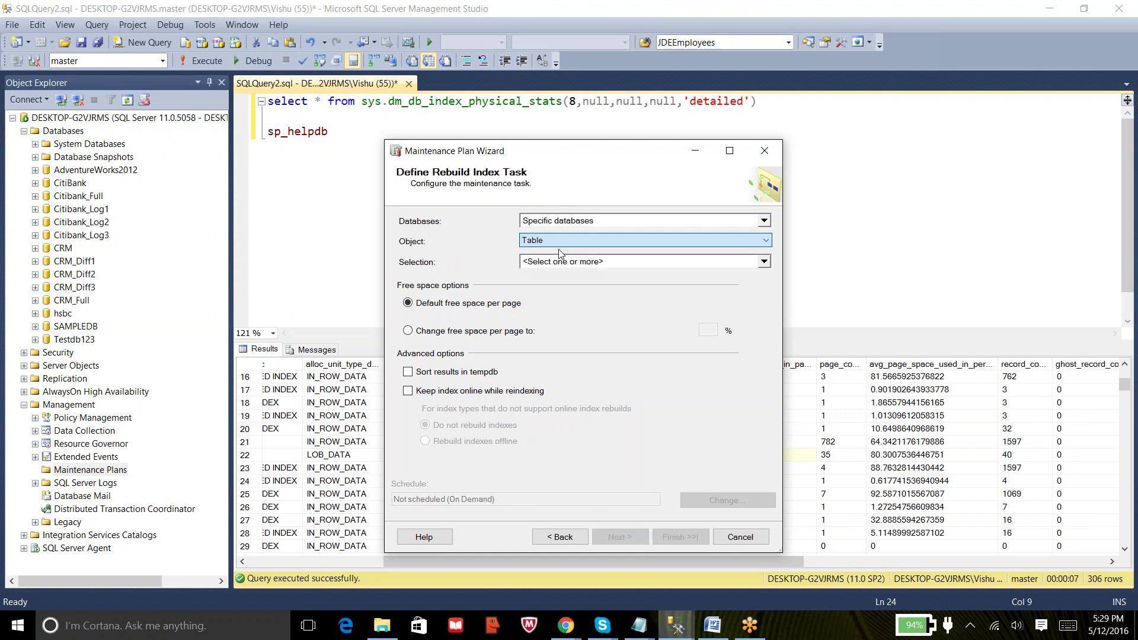
click(620, 264)
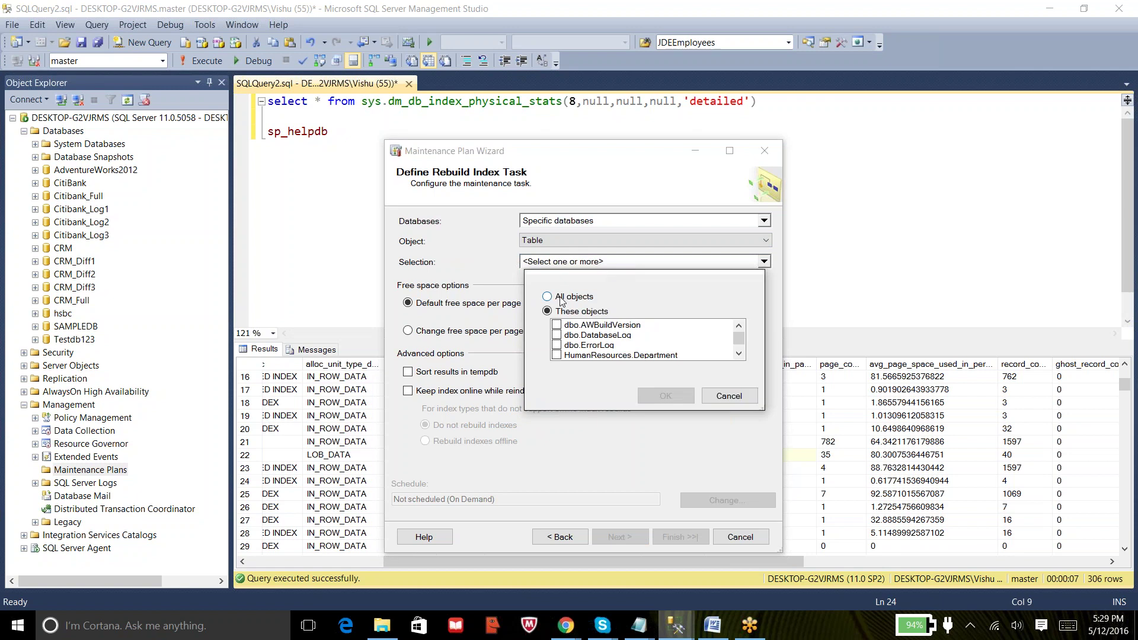
click(561, 300)
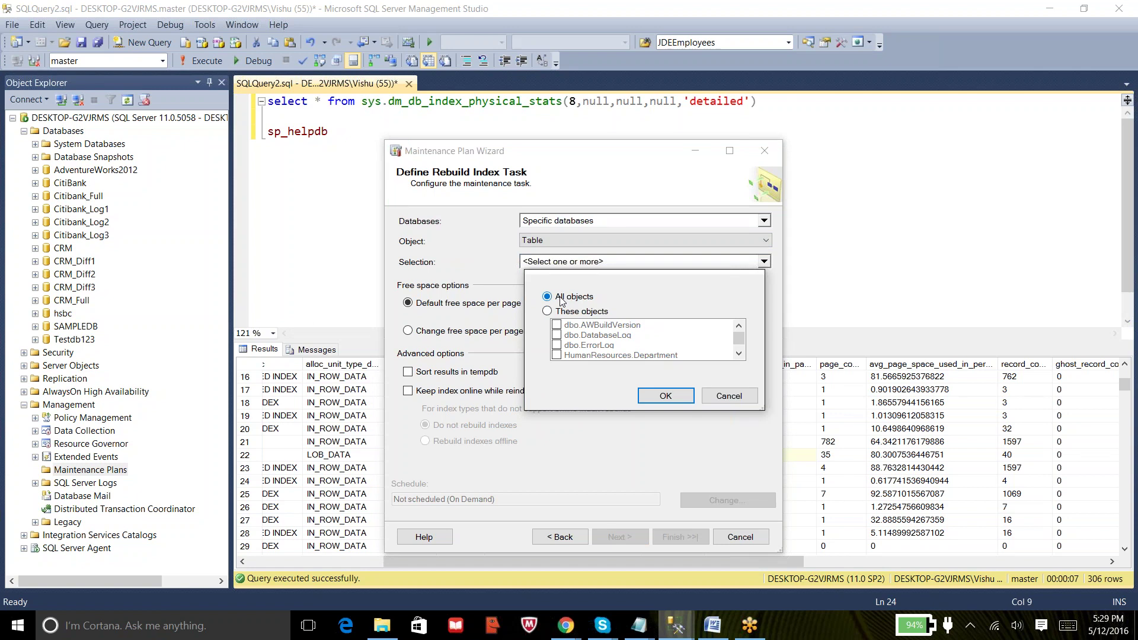
click(558, 313)
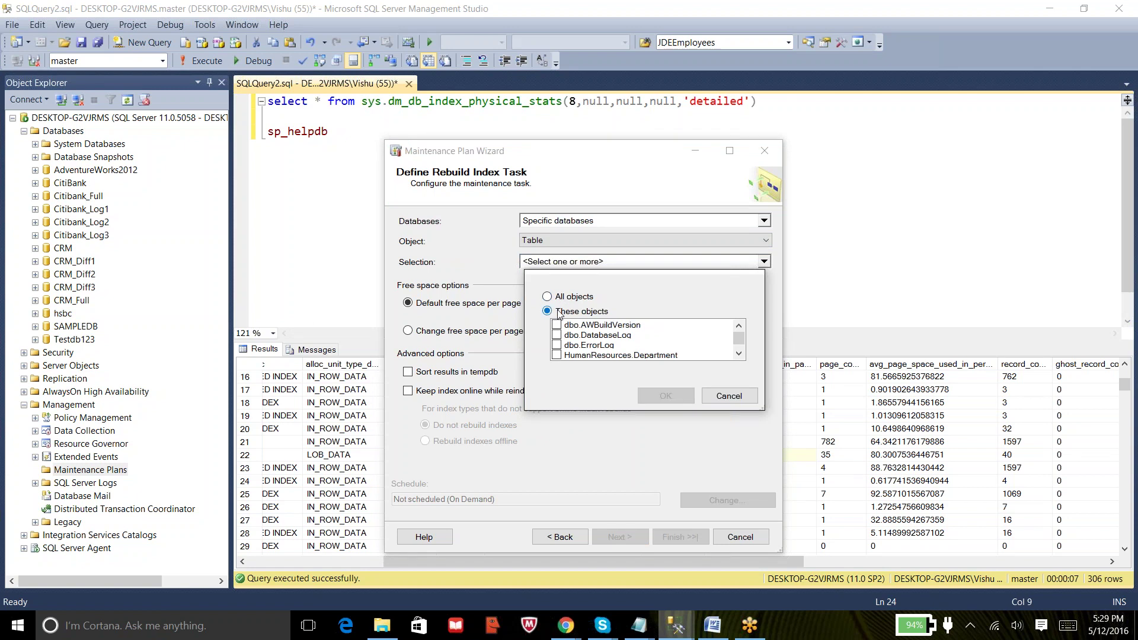
click(560, 297)
click(657, 396)
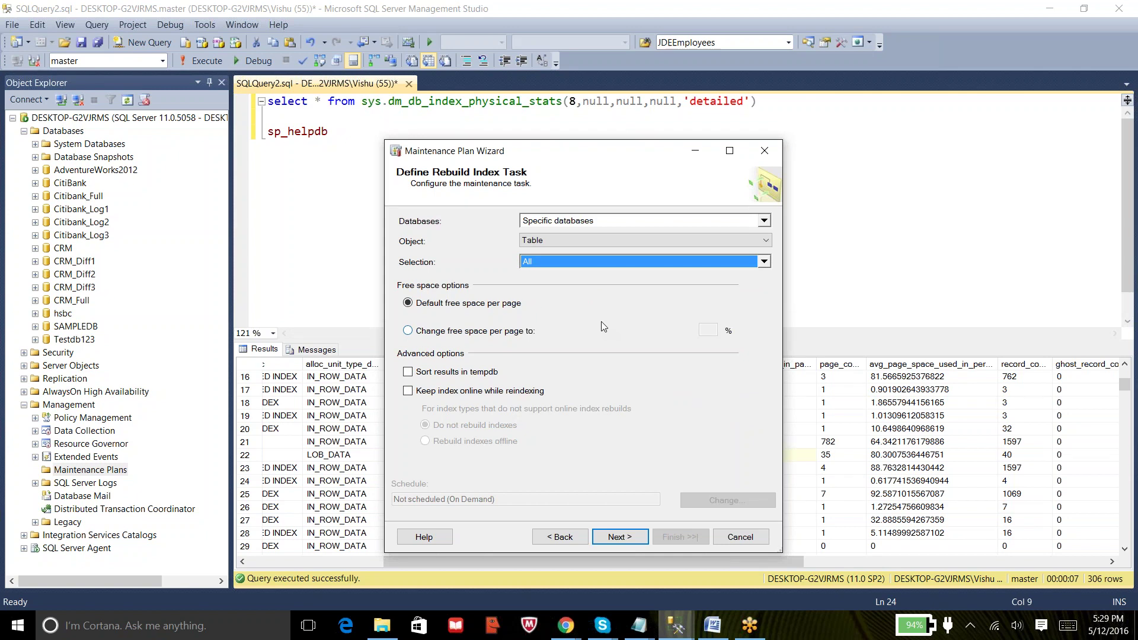
Step: Change the free space per page to 20%, sort results in tempdb, and keep the index online while reindexing
click(488, 332)
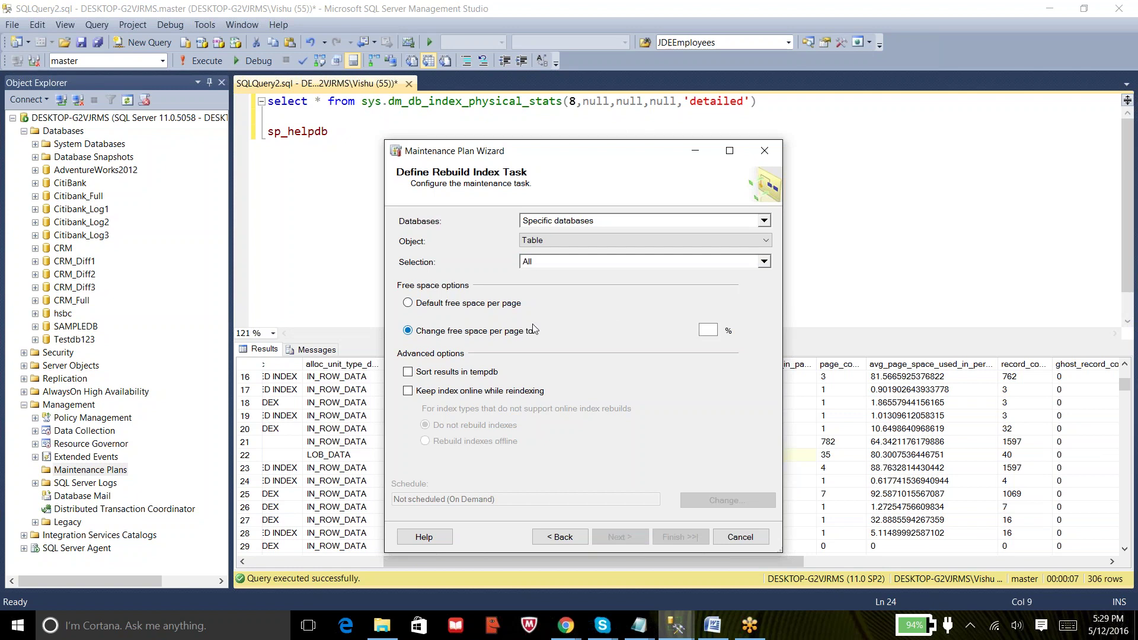
click(708, 331)
text(20)
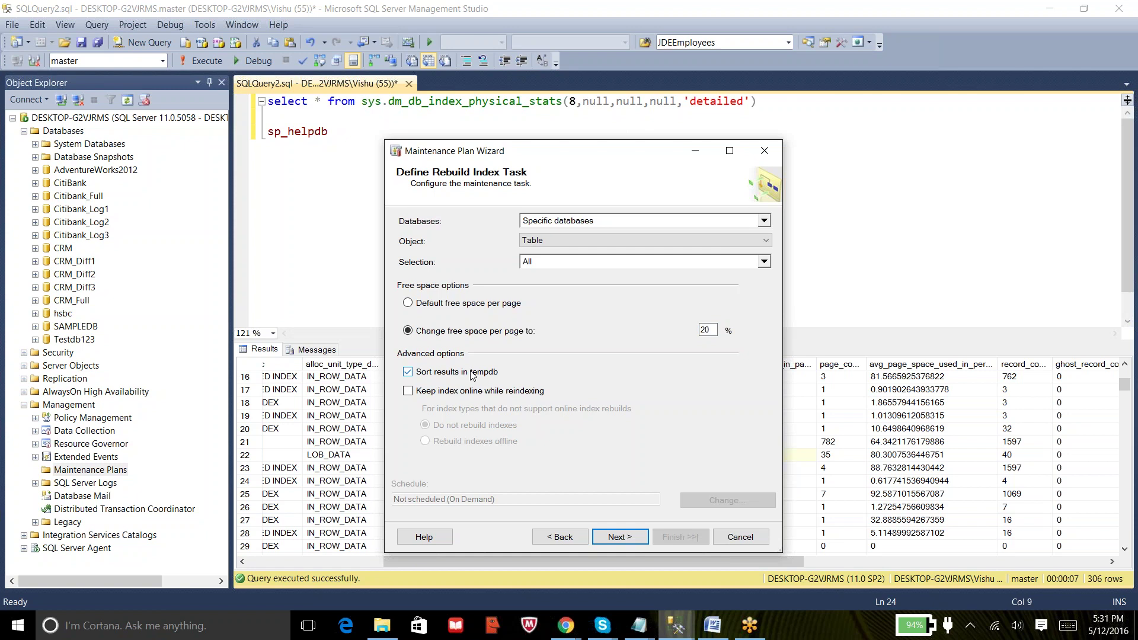
click(429, 396)
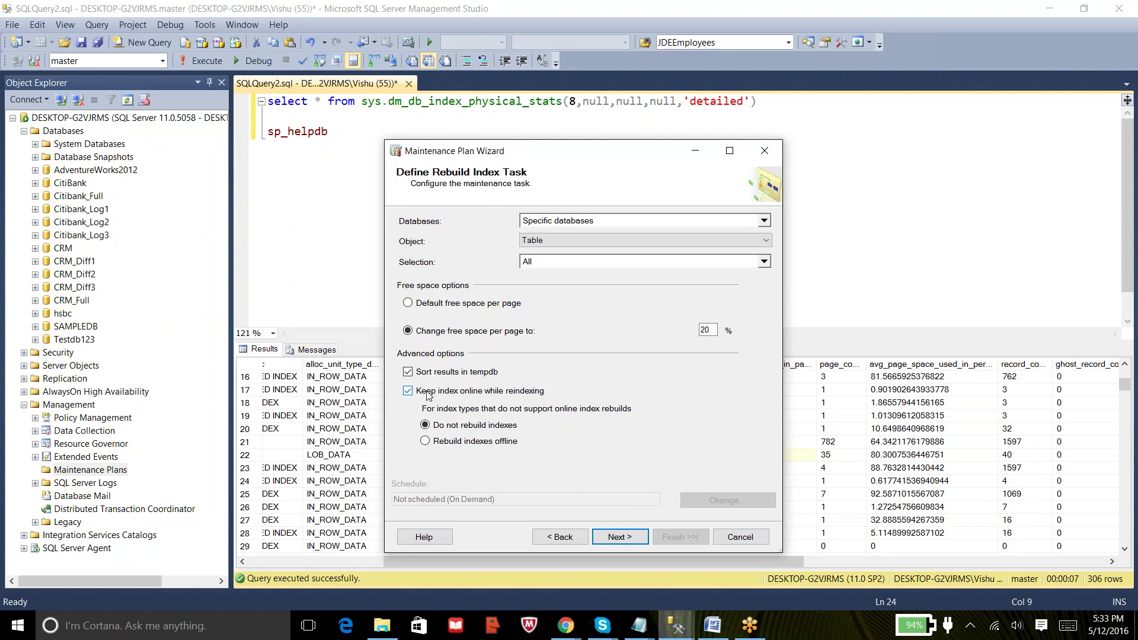
Step: Turn off keeping the index online while reindexing and use the default free space per page for the Rebuild Index task
click(427, 394)
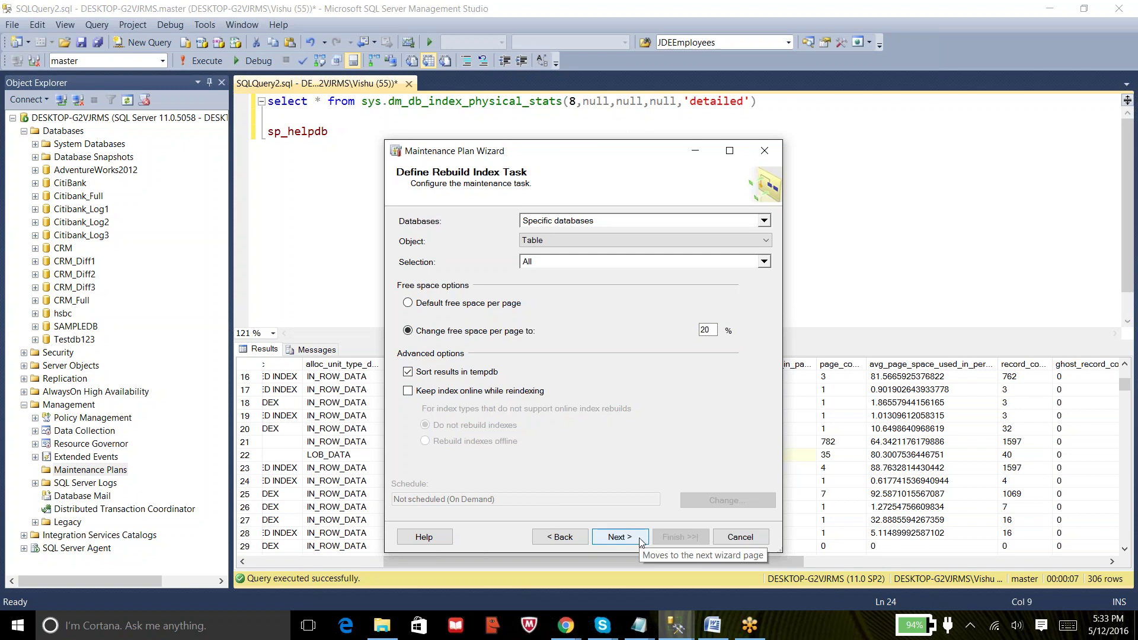
click(455, 303)
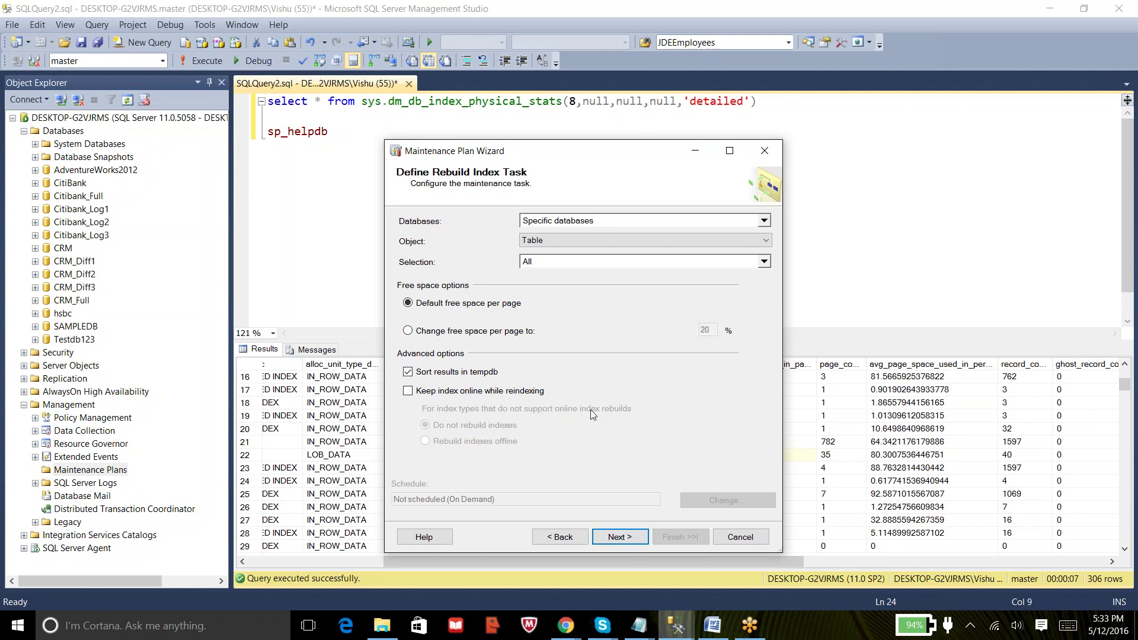
click(630, 538)
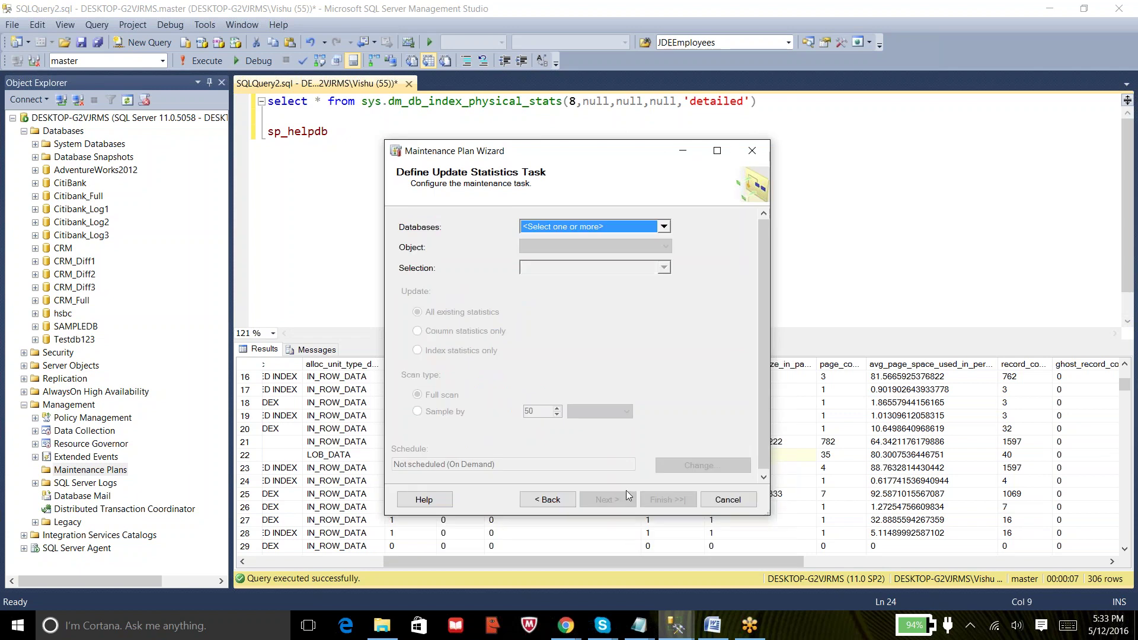
Step: Limit the Update Statistics task to AdventureWorks2012, keeping all existing statistics with a full scan
click(610, 227)
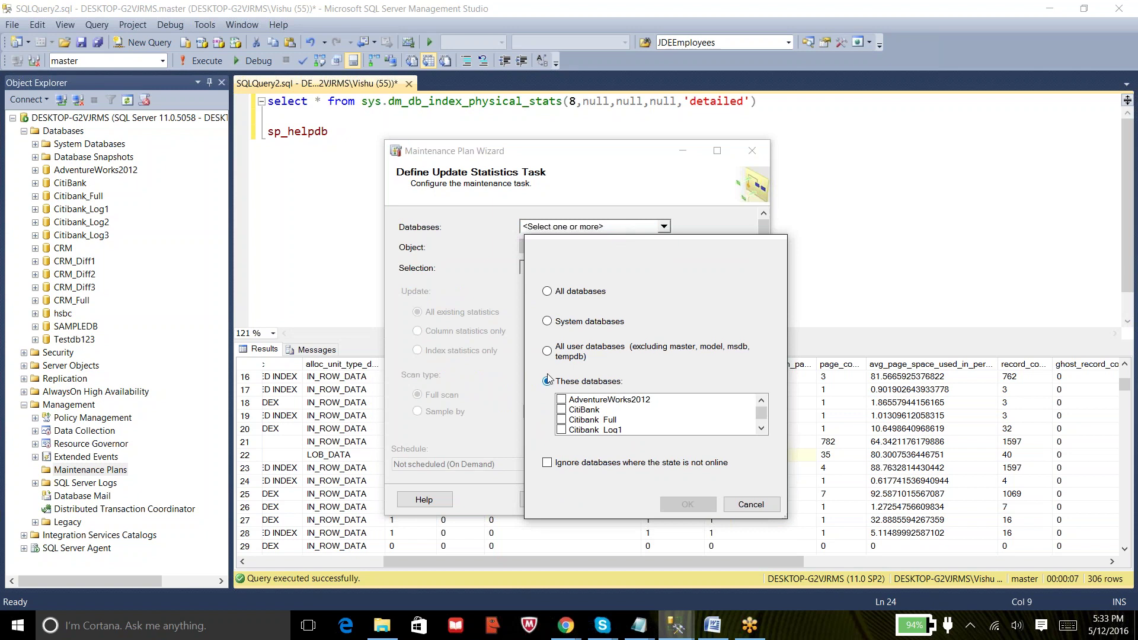
click(568, 401)
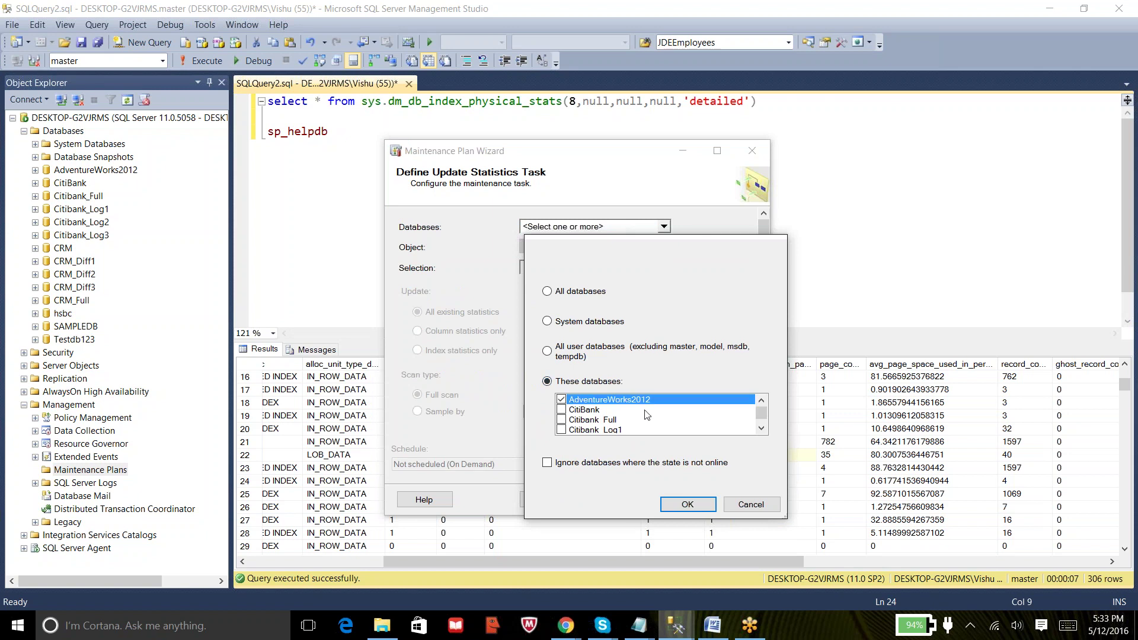
click(688, 506)
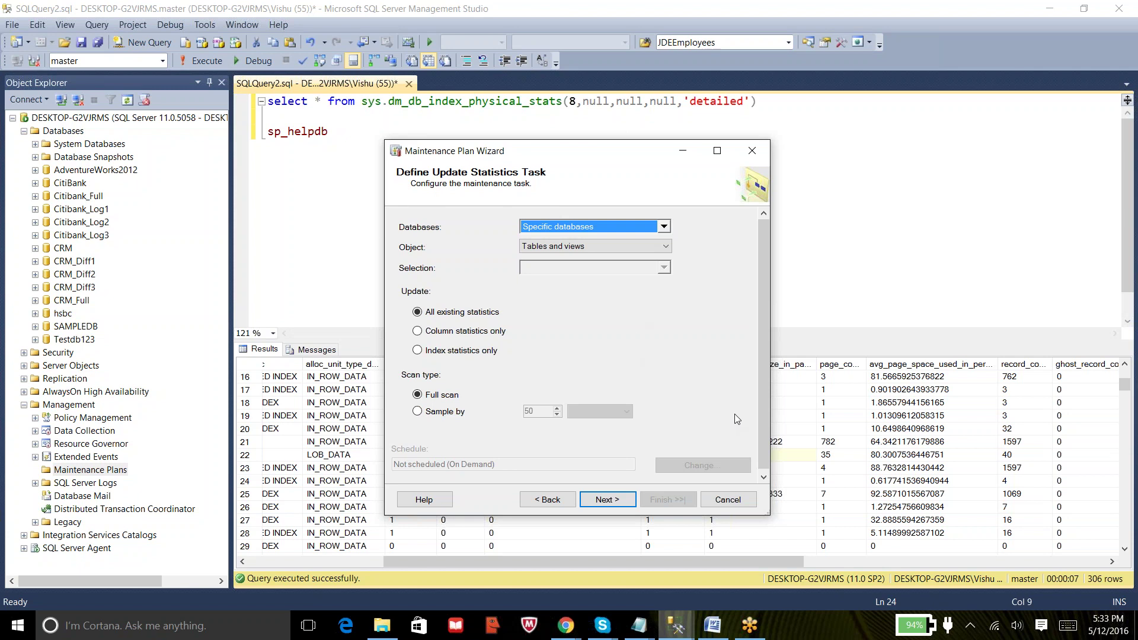
click(607, 499)
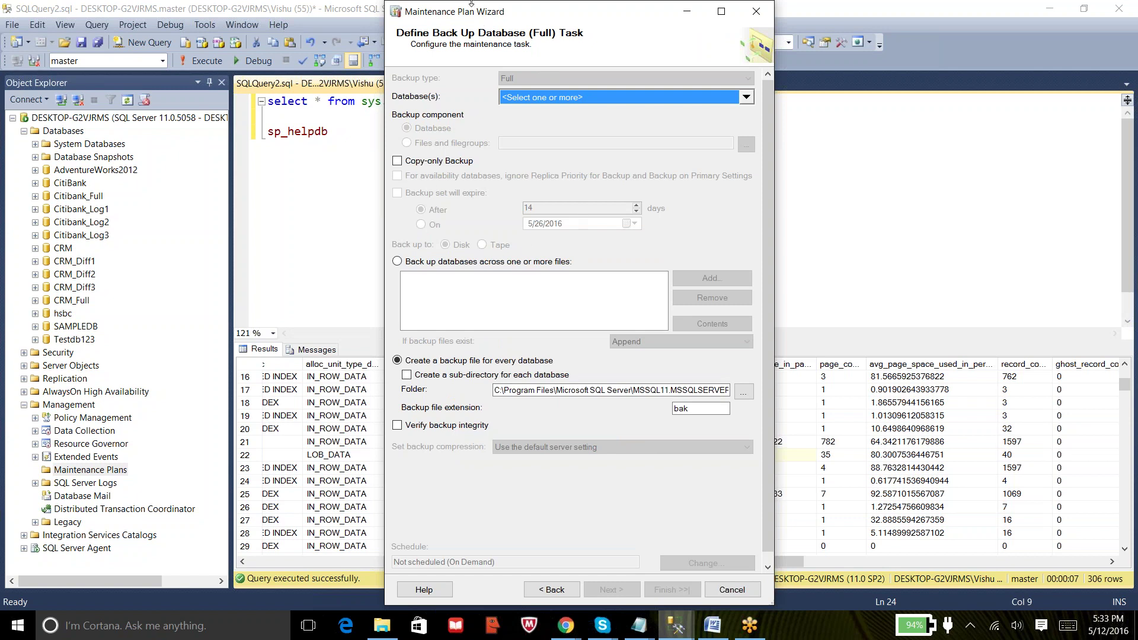
Step: Set AdventureWorks2012 as the database for the full backup task
click(532, 98)
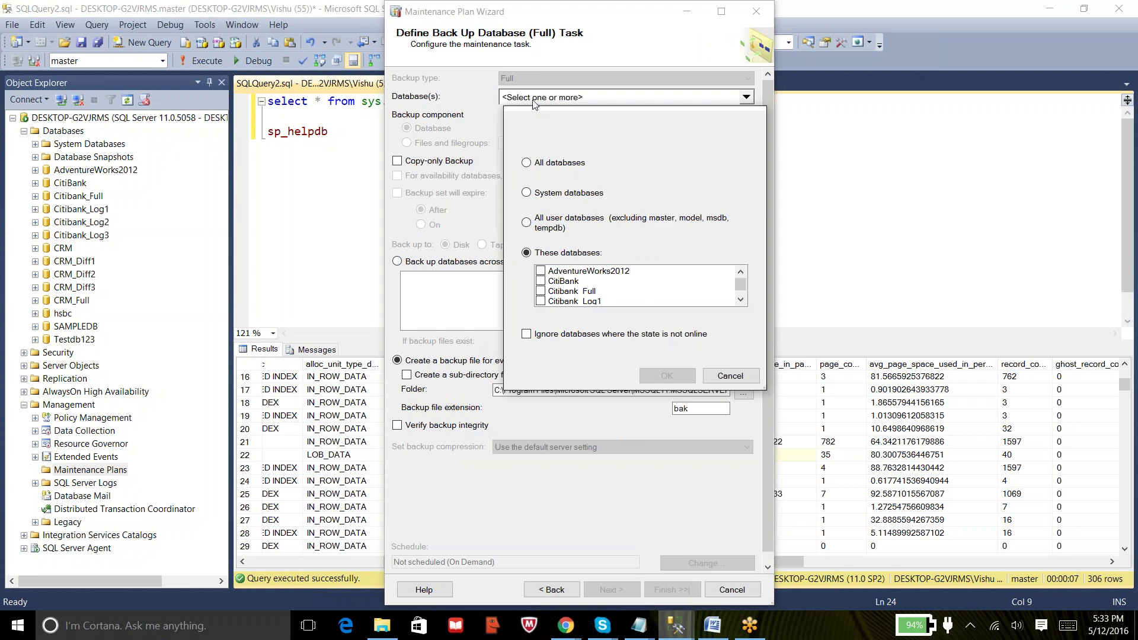
click(571, 271)
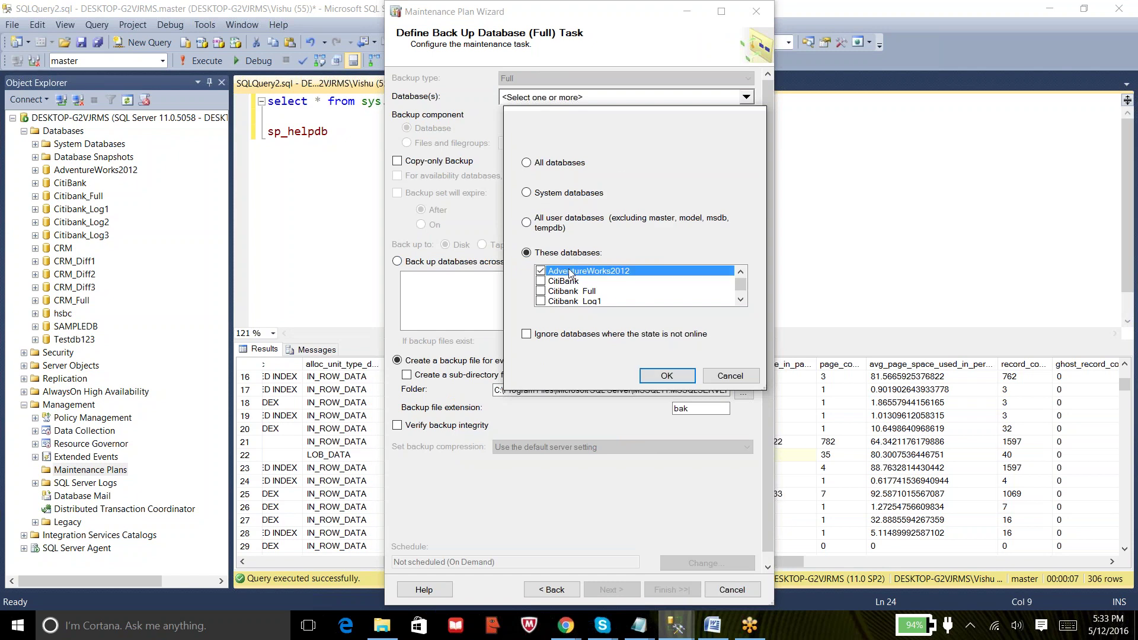
click(666, 375)
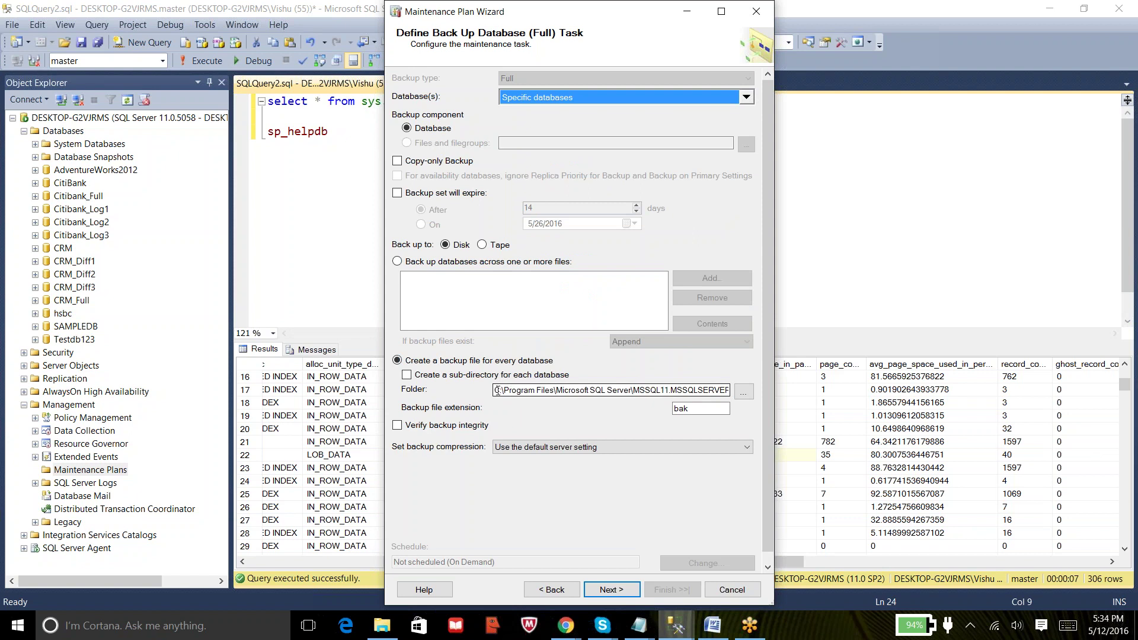
Step: Set the full backup task's destination folder to D:\Backups
drag(497, 390, 642, 392)
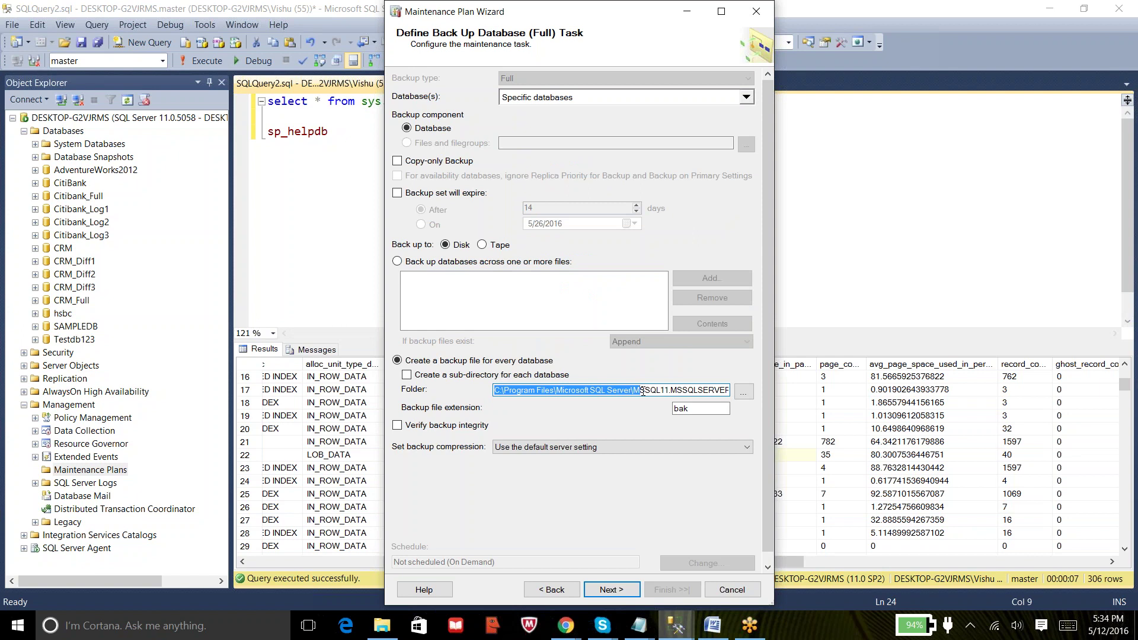
click(668, 389)
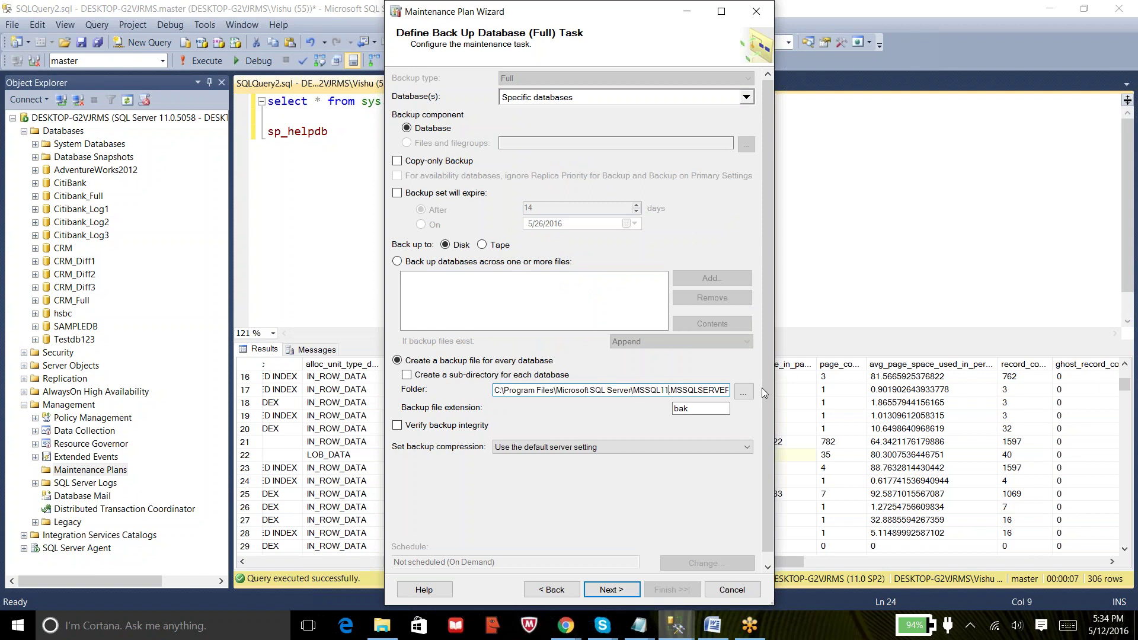
click(744, 390)
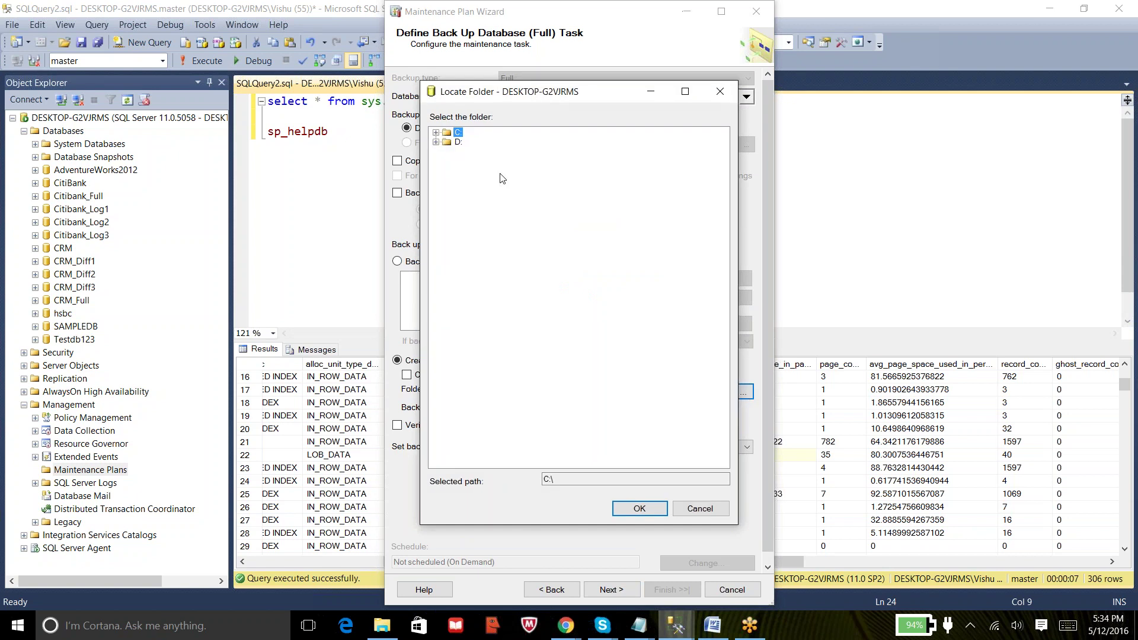
click(435, 142)
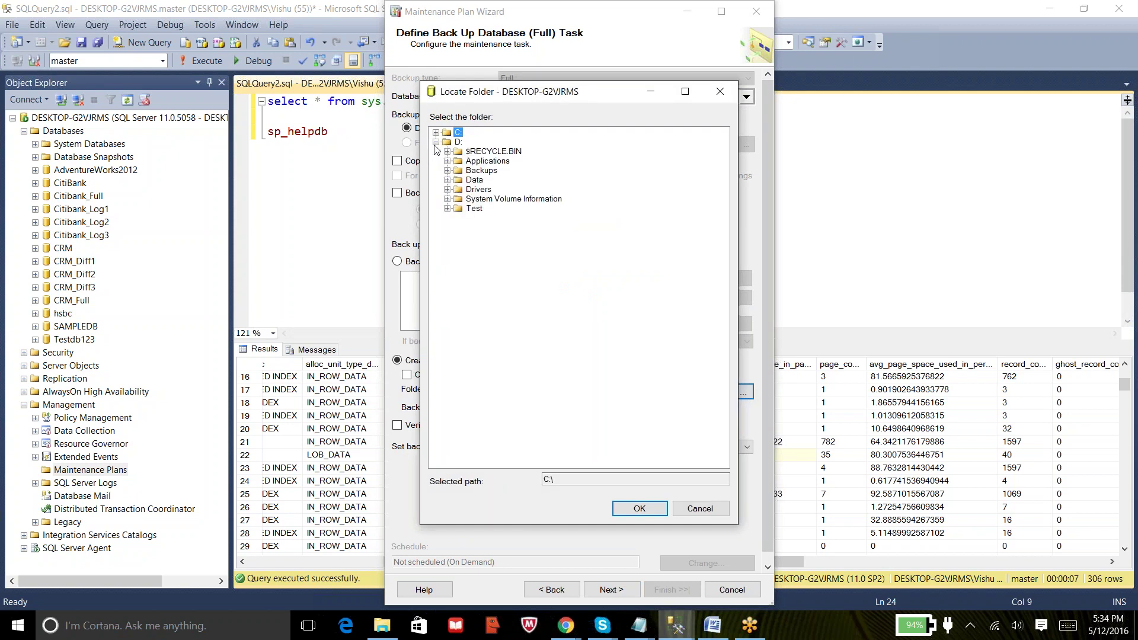
click(478, 171)
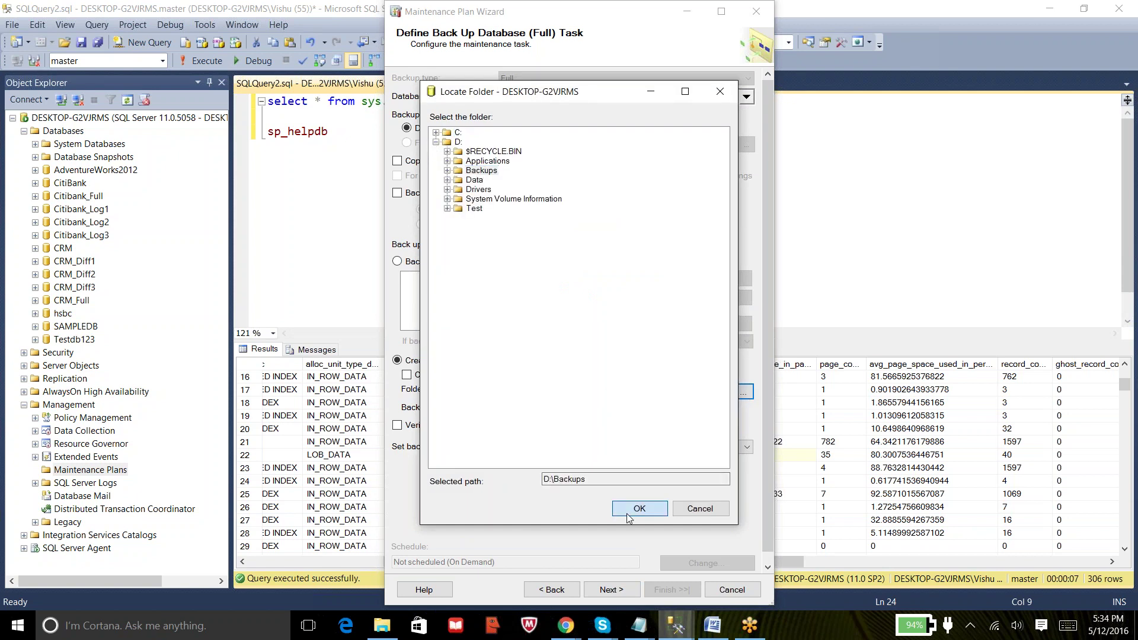
click(628, 510)
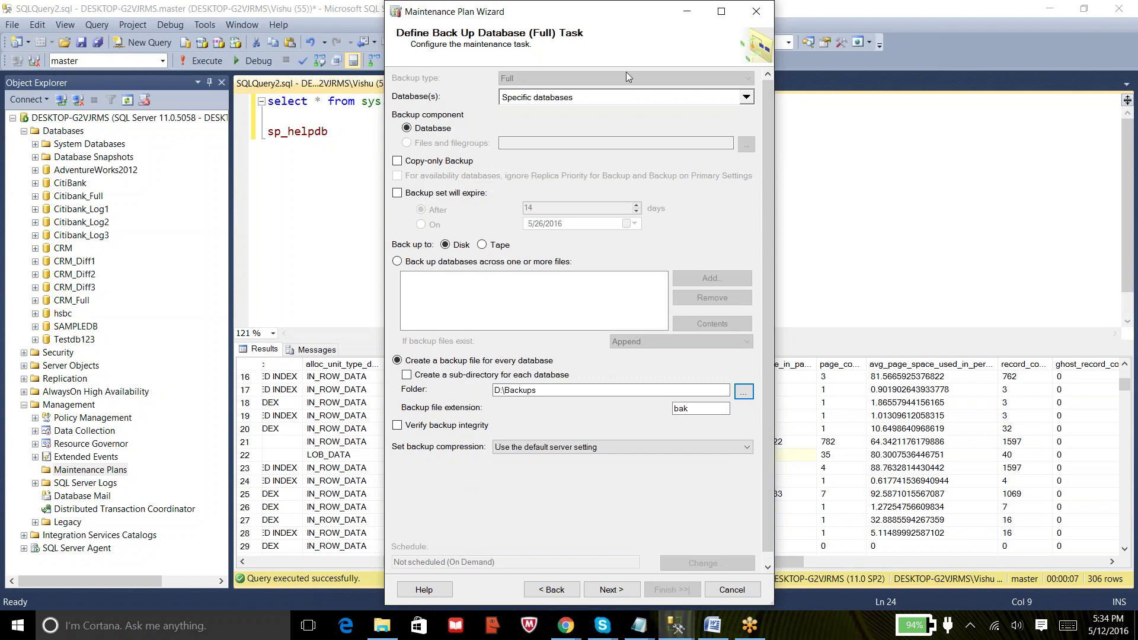
Step: Add CitiBank to the databases covered by the full backup task
click(613, 103)
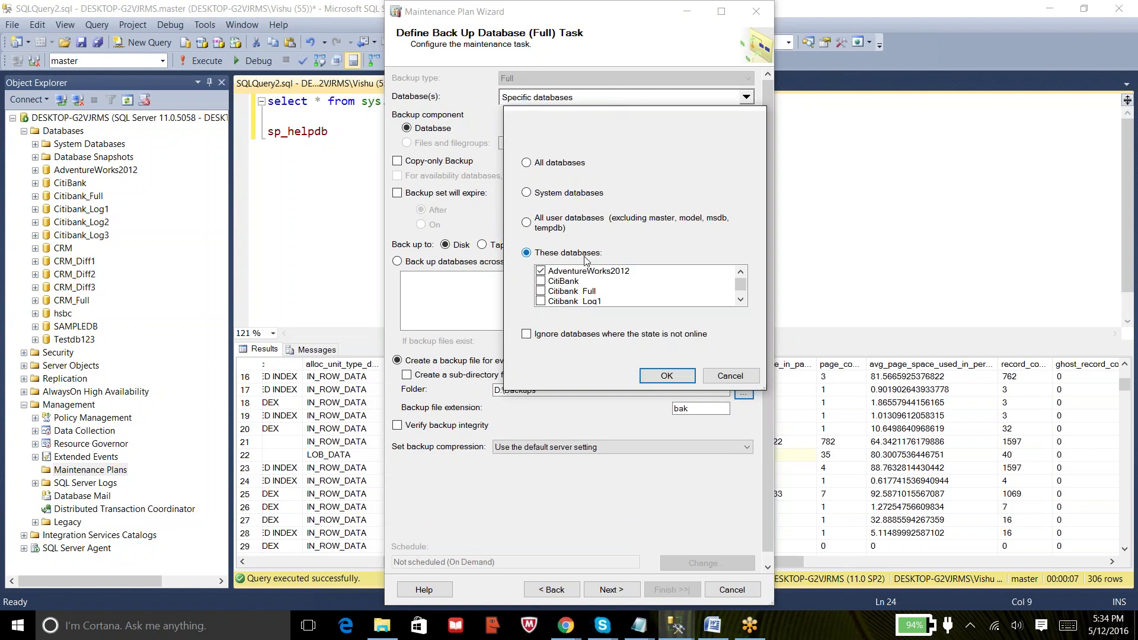
click(542, 282)
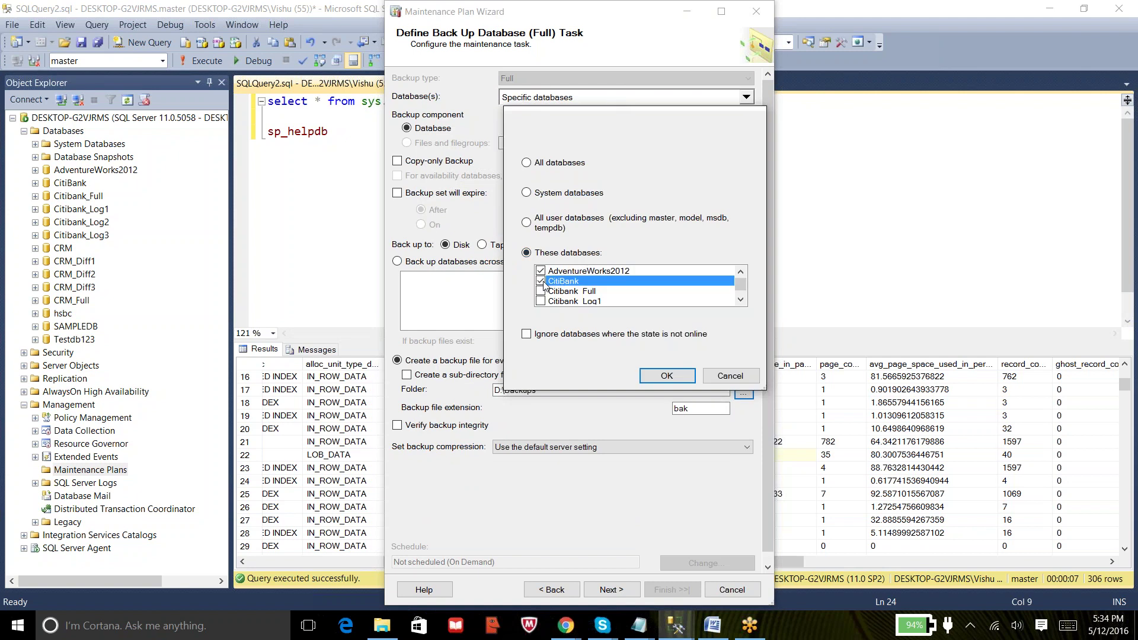
click(666, 376)
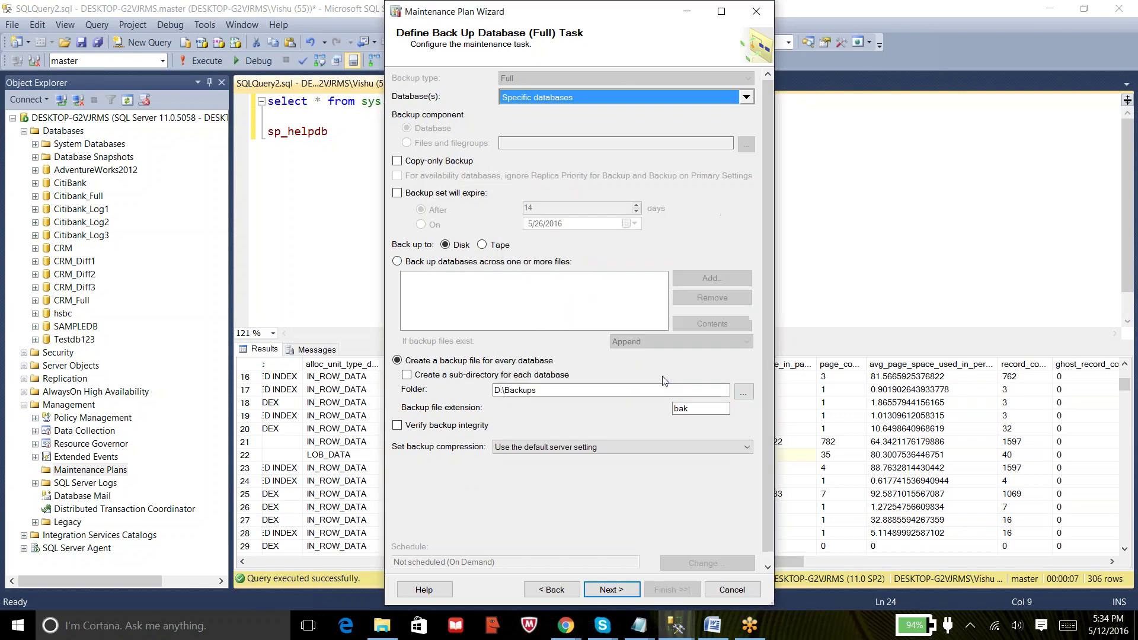
Step: Create a sub-directory for each database and set backup compression to Compress backup for the full backup task
click(407, 375)
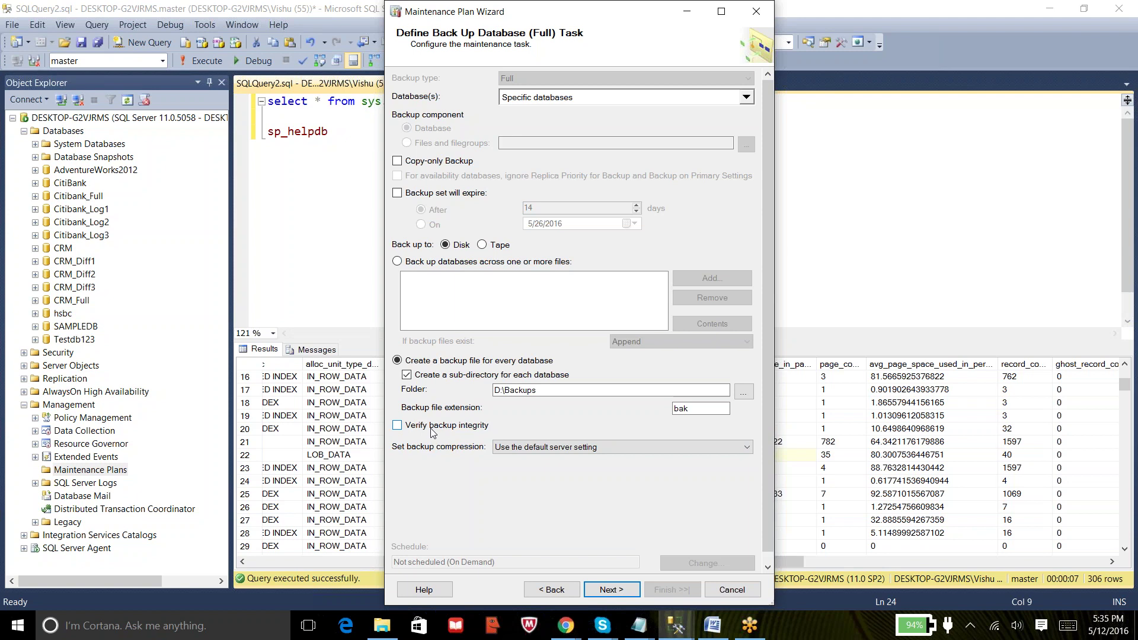
click(543, 447)
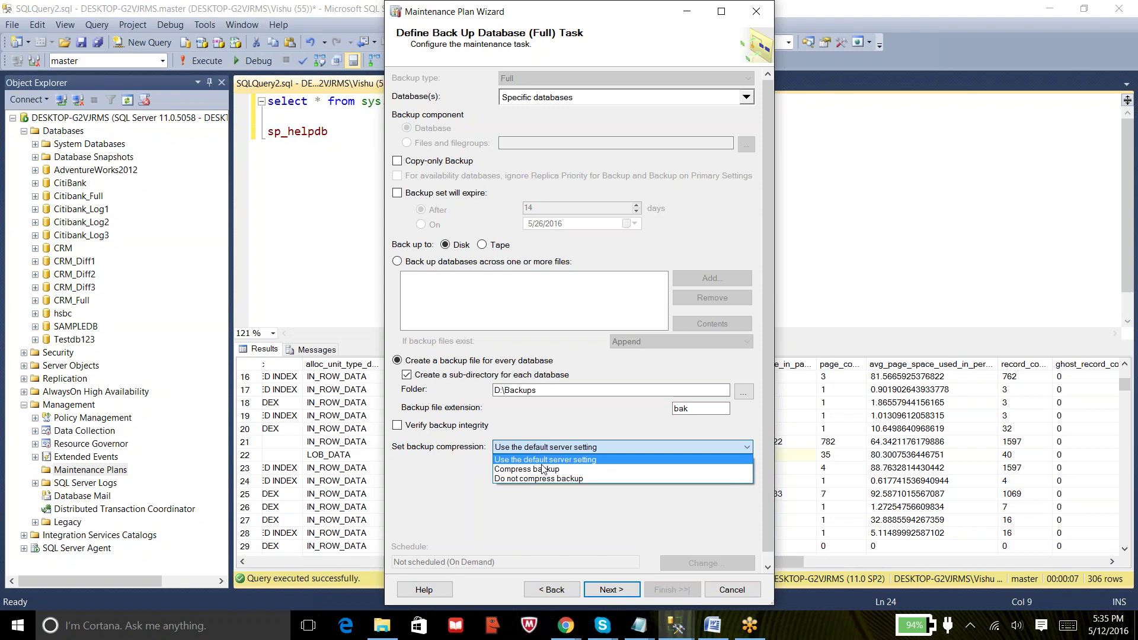
click(543, 469)
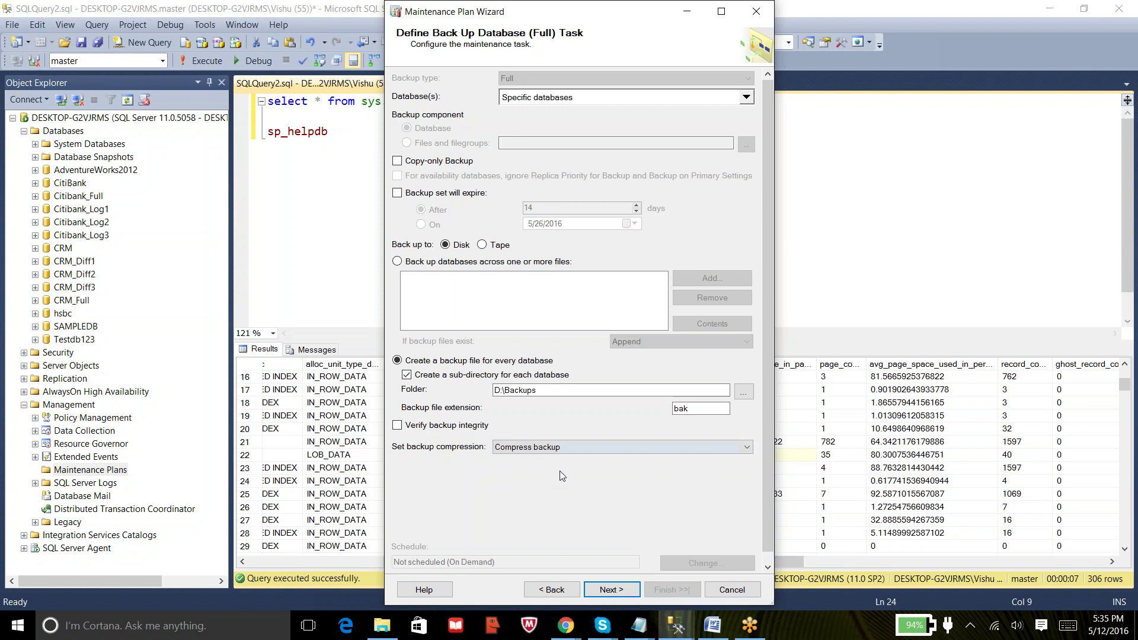
click(613, 590)
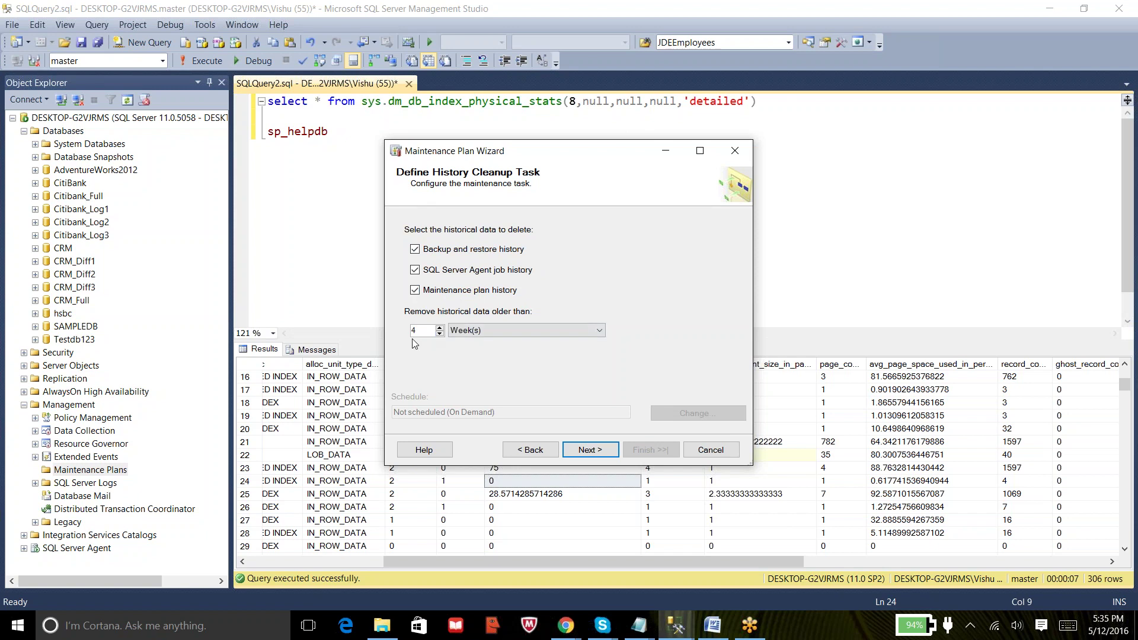
Step: Accept the 4-week history cleanup and the text file report options, and finish creating the maintenance plan
key(Tab)
click(590, 449)
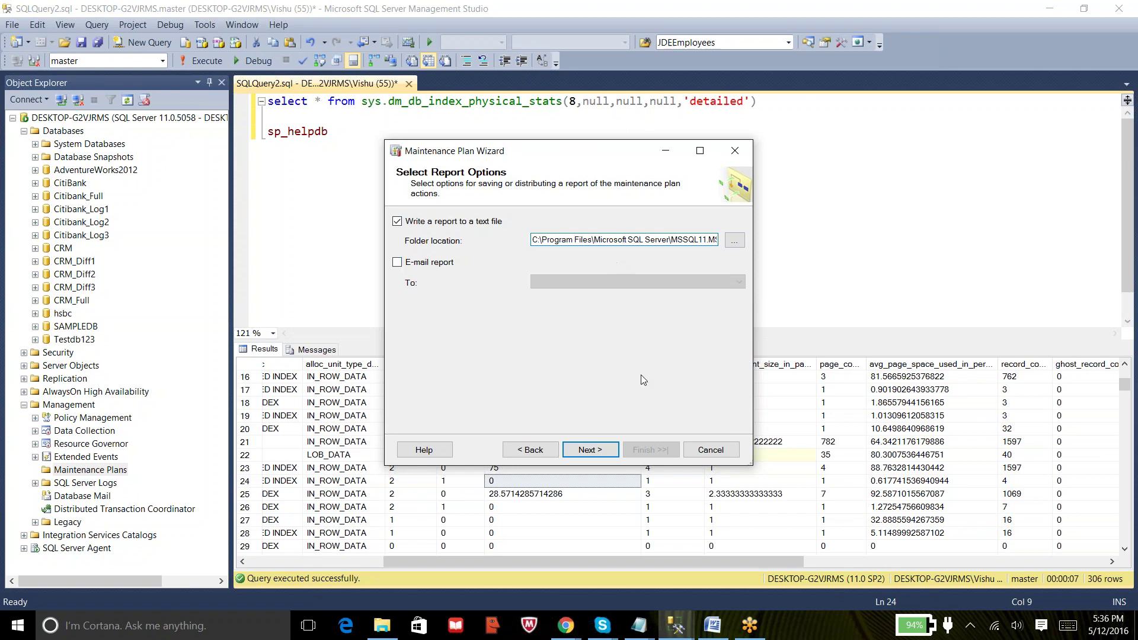
click(604, 448)
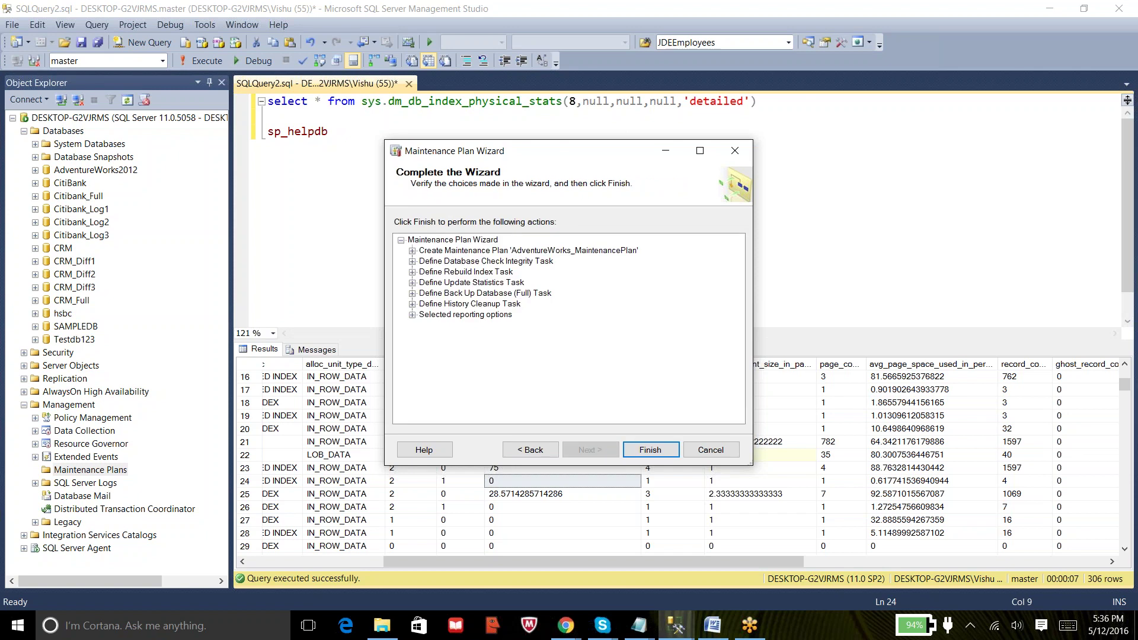
click(650, 449)
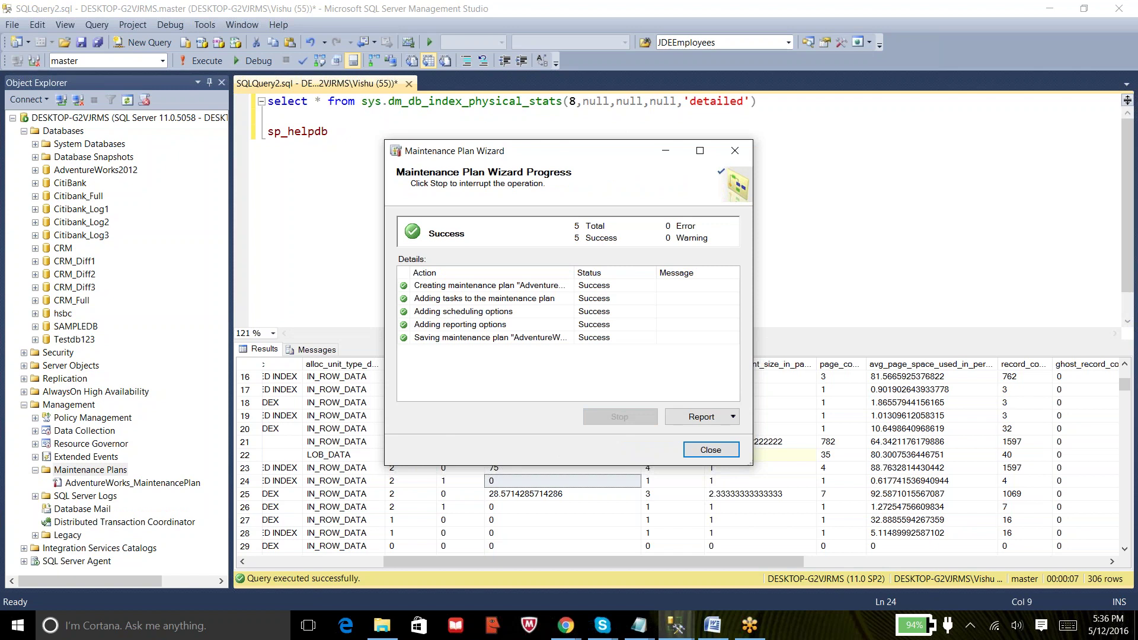
click(710, 449)
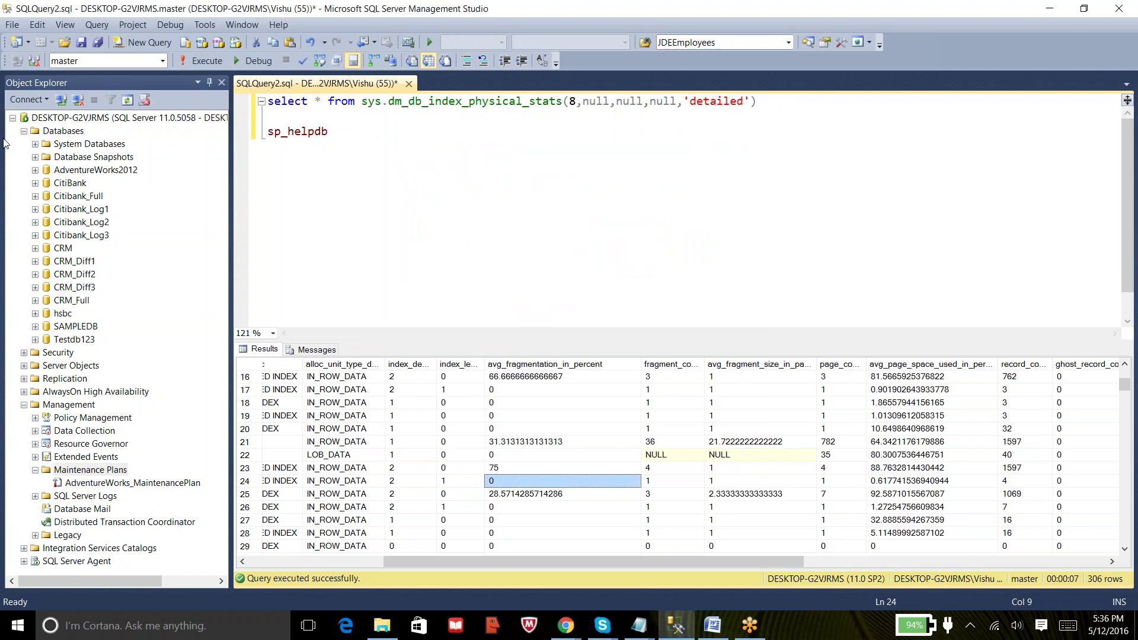
Step: Examine AdventureWorks_MaintenancePlan under Maintenance Plans and its corresponding subplan job under SQL Server Agent
click(25, 131)
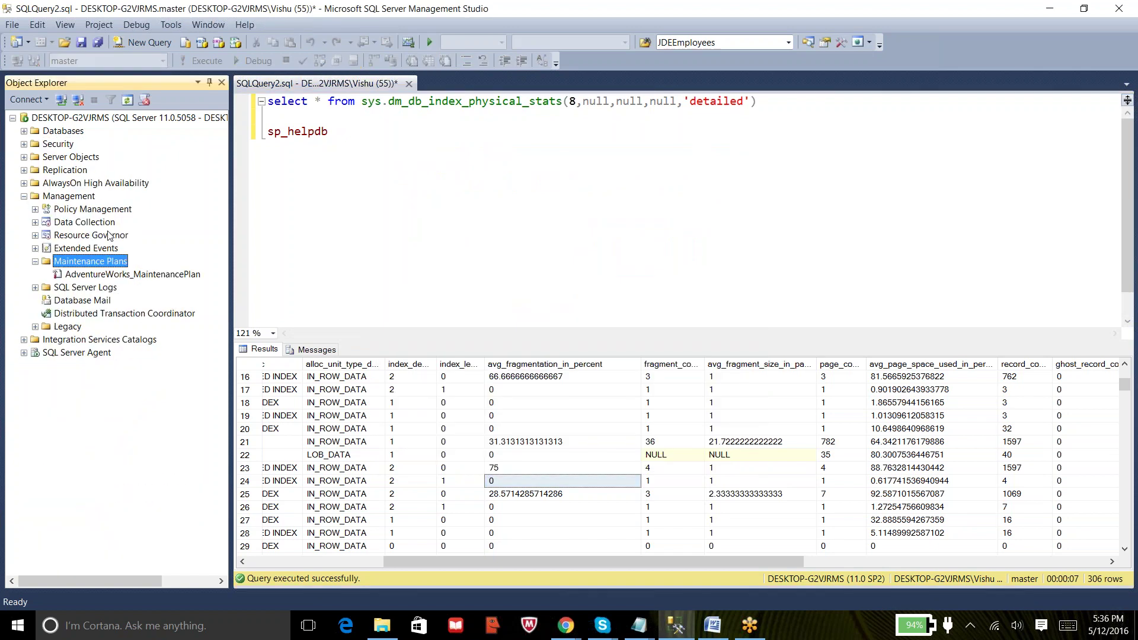
click(110, 277)
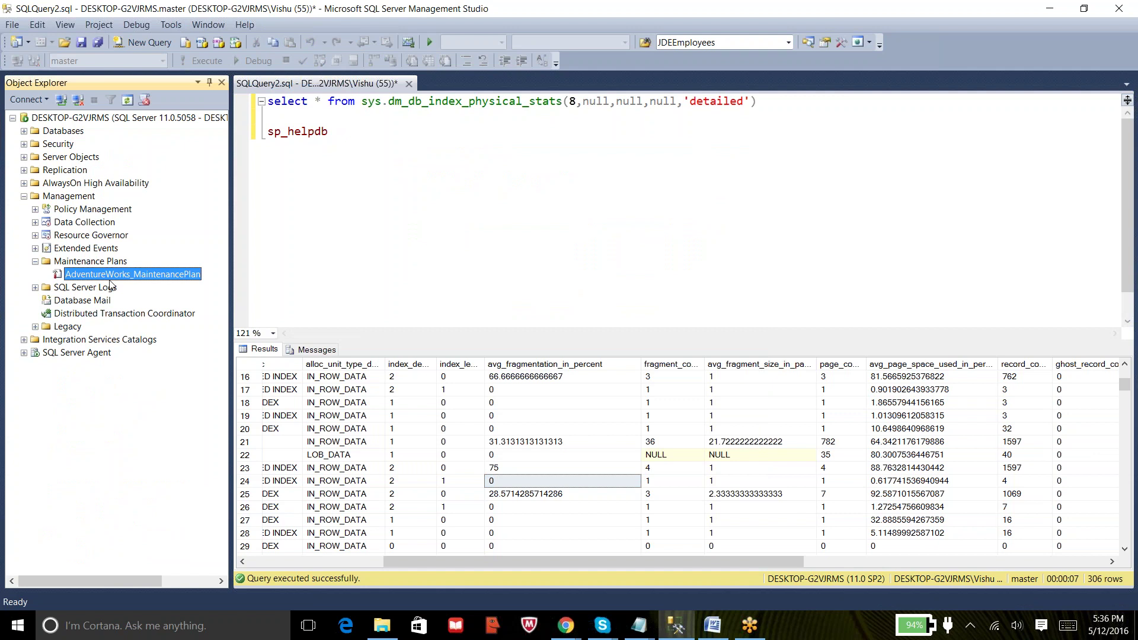
click(25, 353)
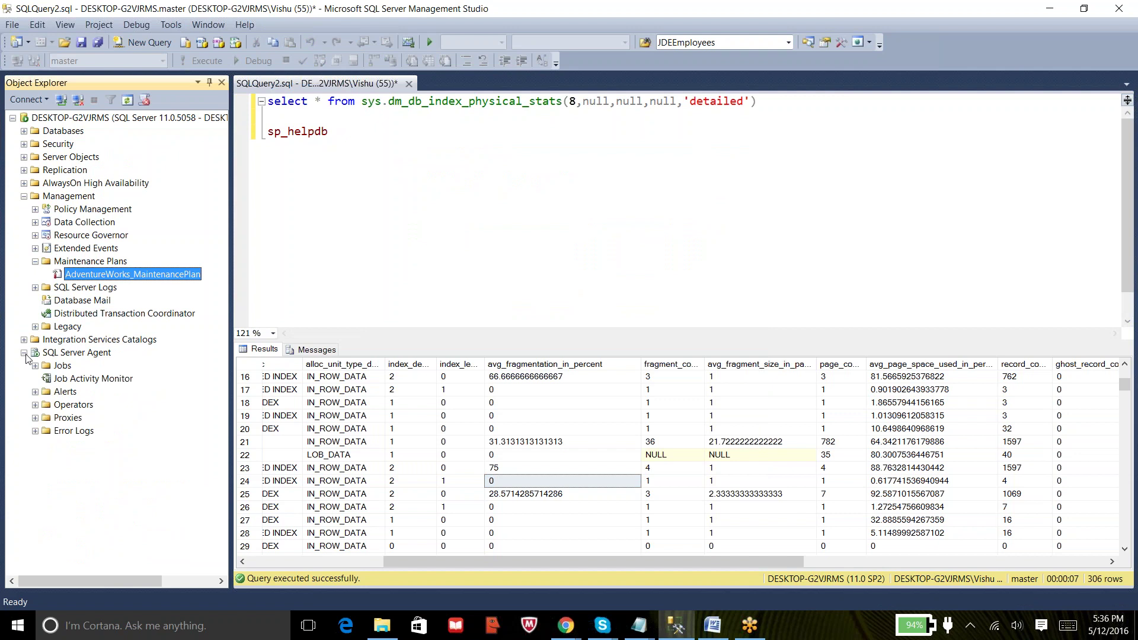
click(36, 367)
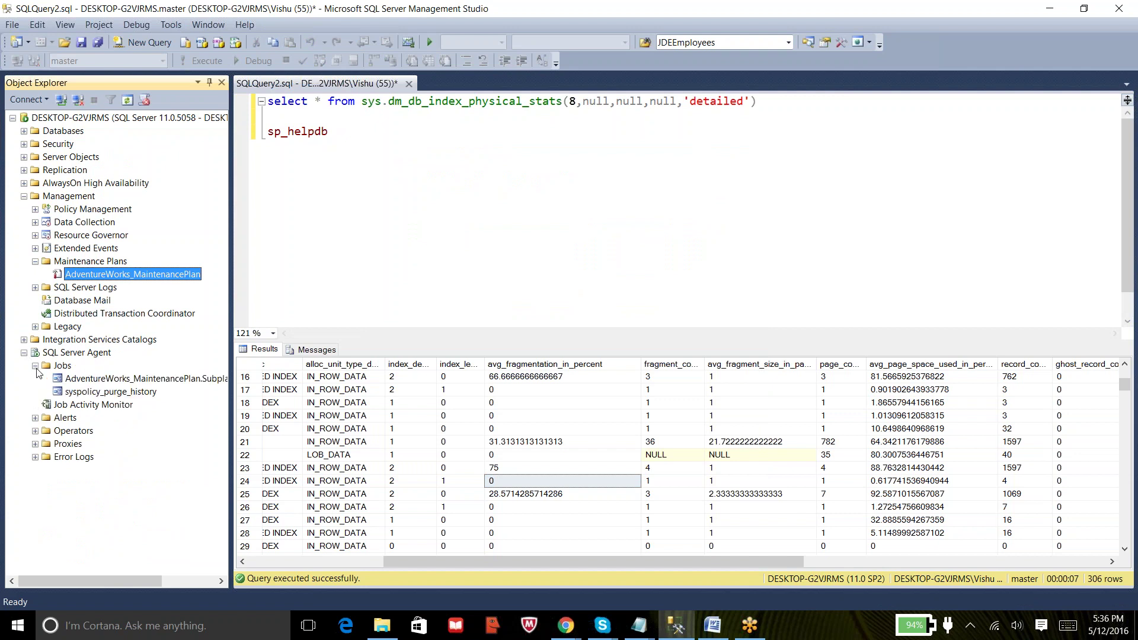
click(107, 380)
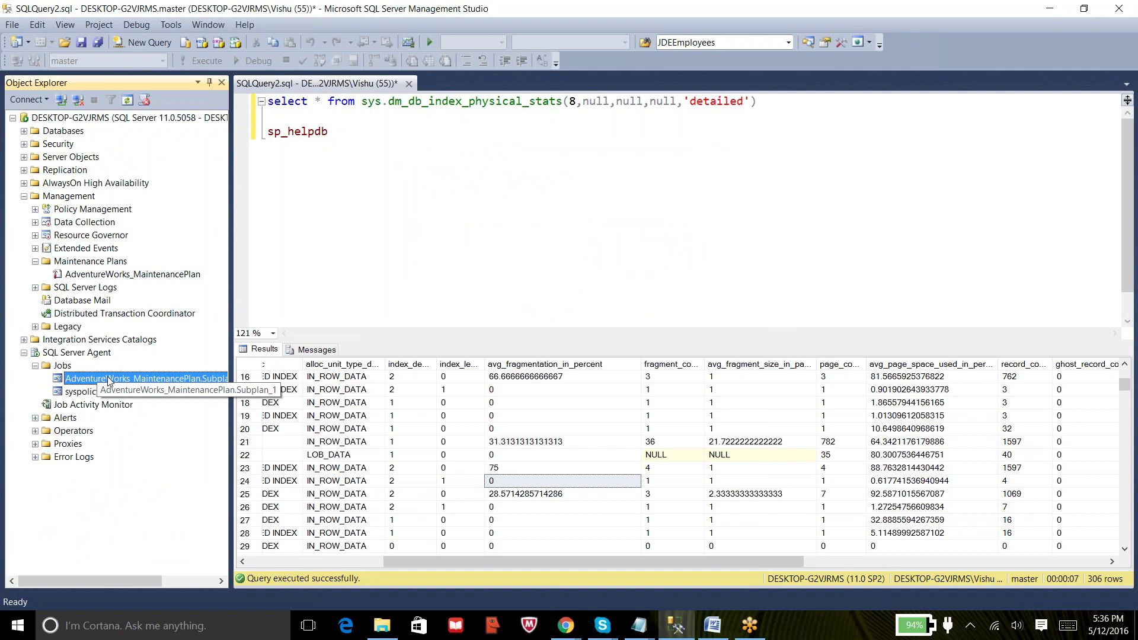
click(144, 275)
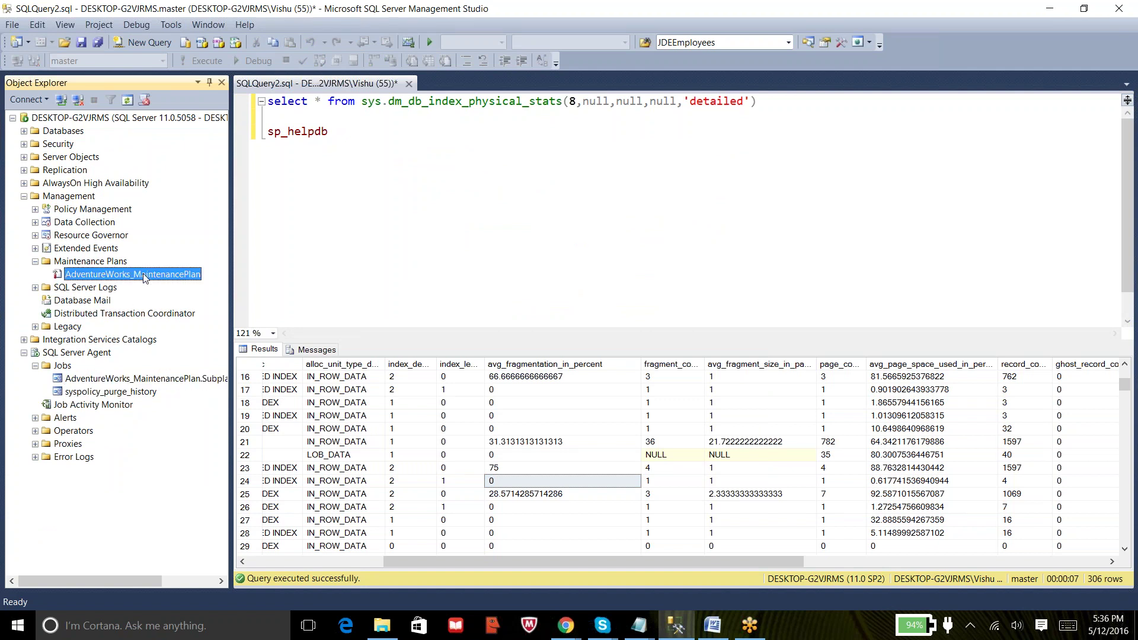
click(146, 379)
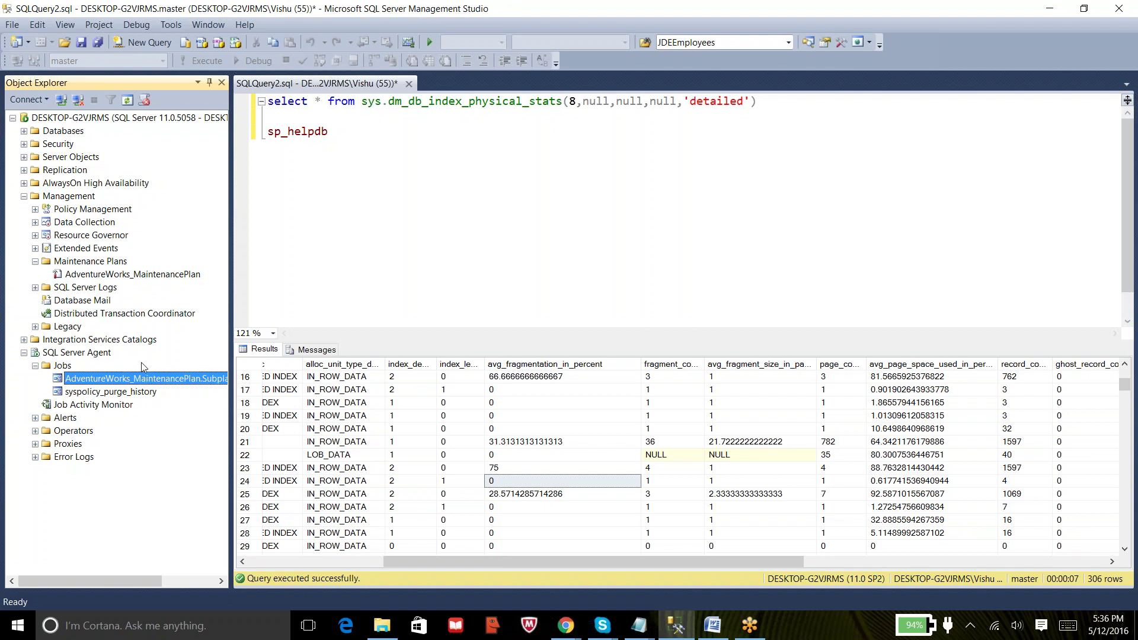
click(135, 278)
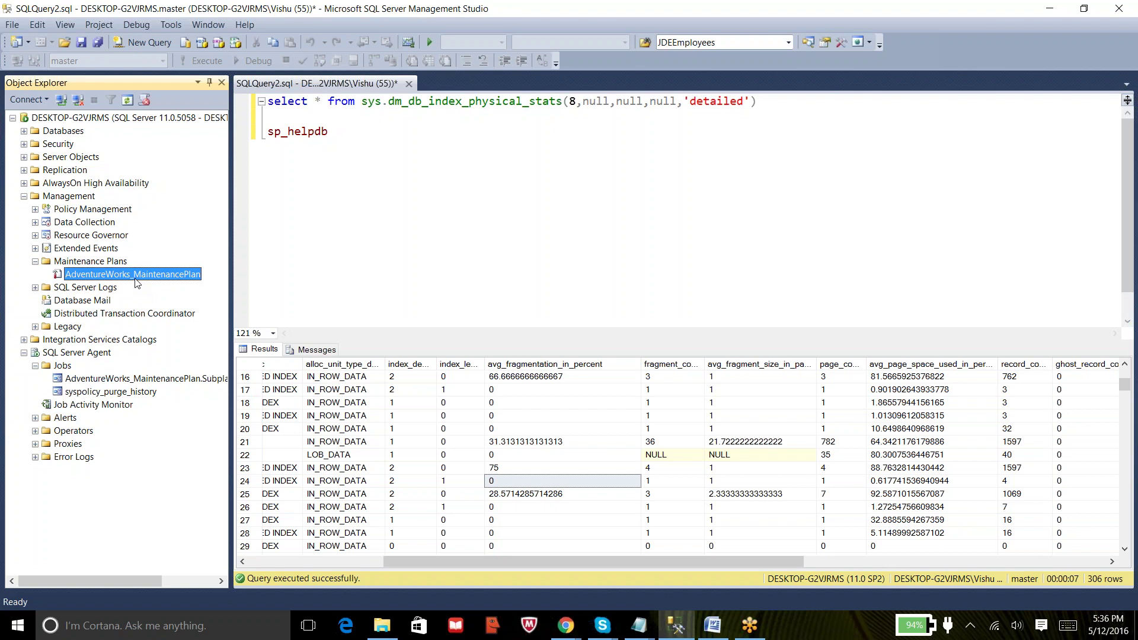
click(151, 381)
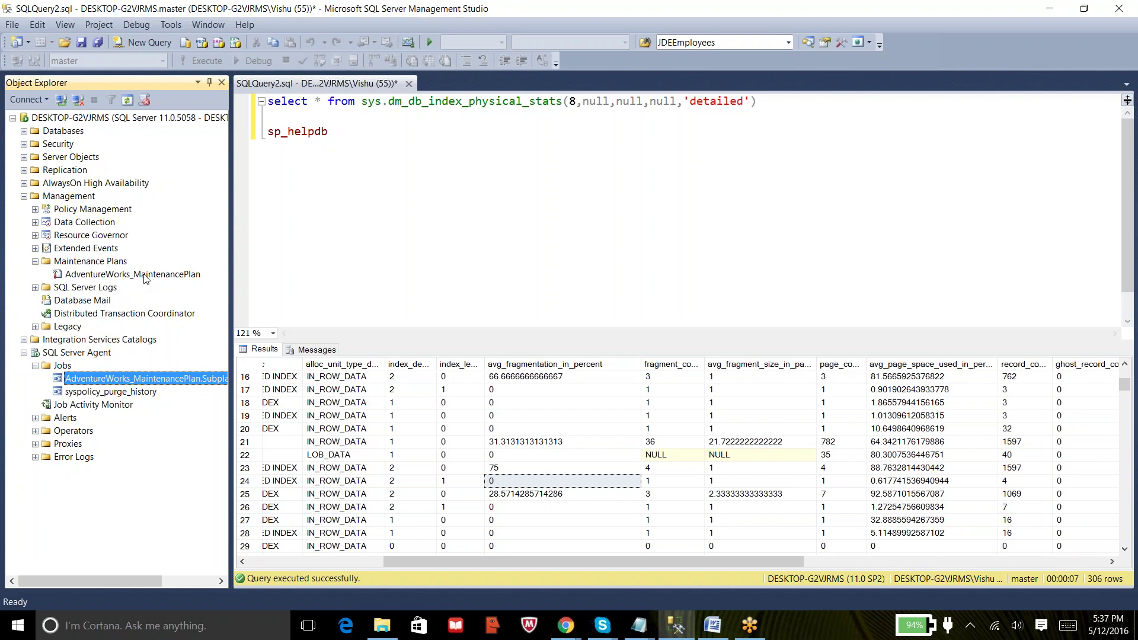
right_click(167, 380)
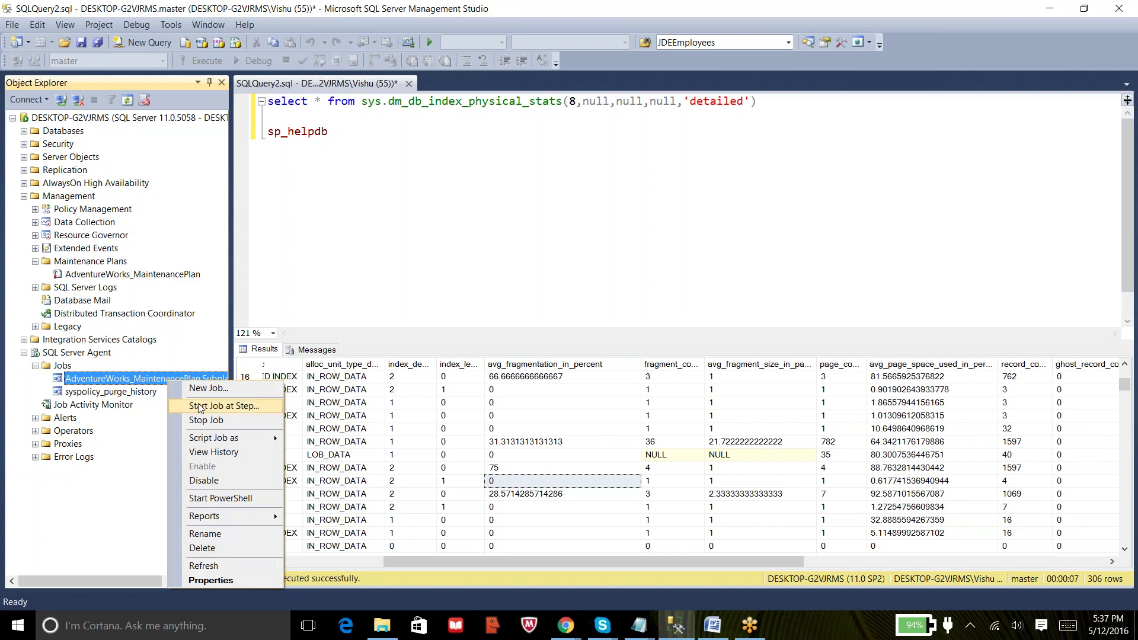
click(137, 277)
right_click(137, 275)
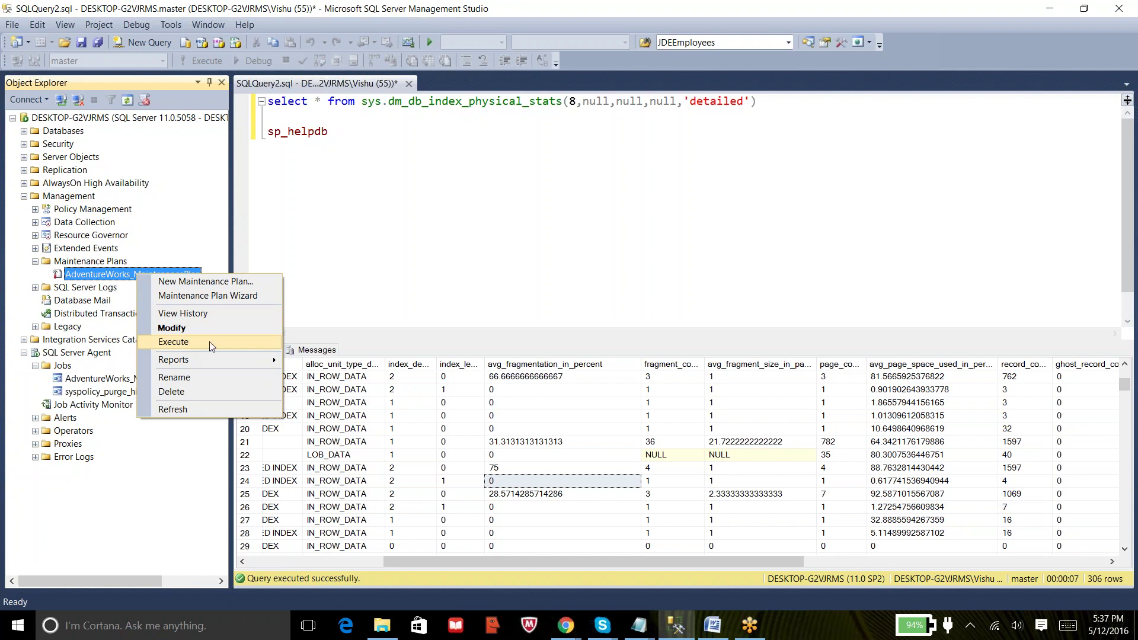
Step: Switch to File Explorer and permanently delete all the old Citibank backup files from the Backups folder on drive D
click(383, 627)
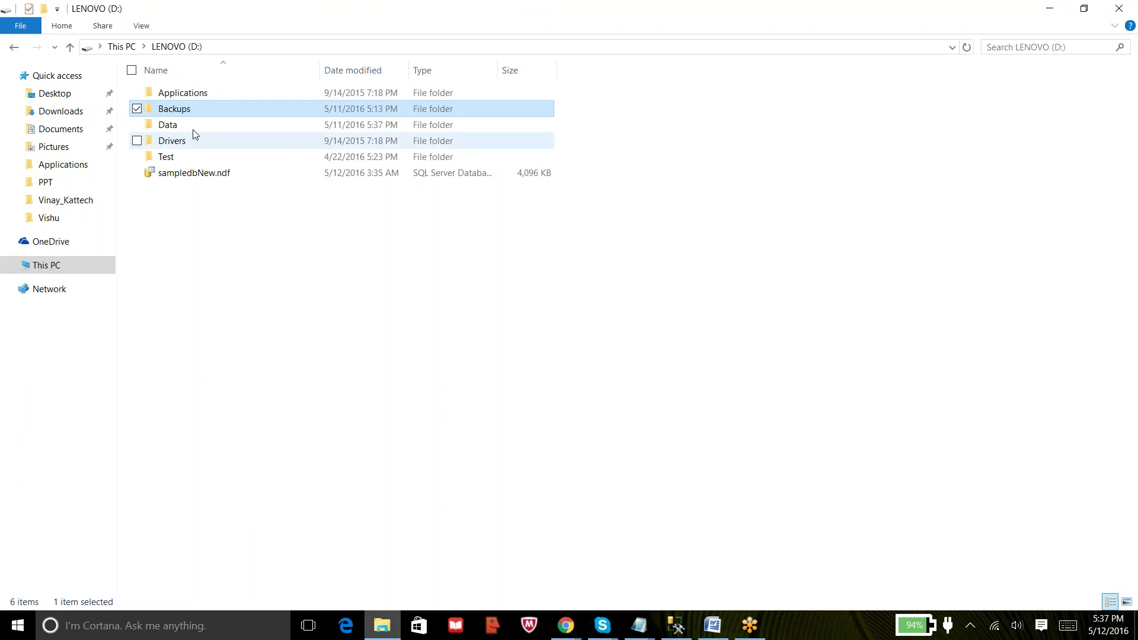
double_click(191, 112)
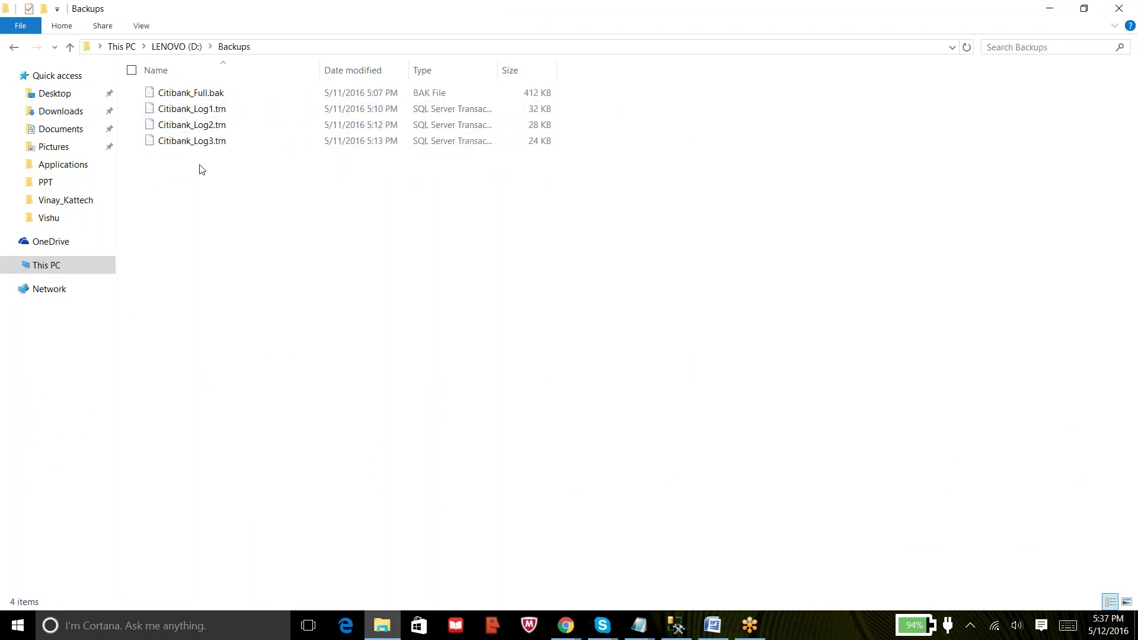
drag(201, 150, 204, 94)
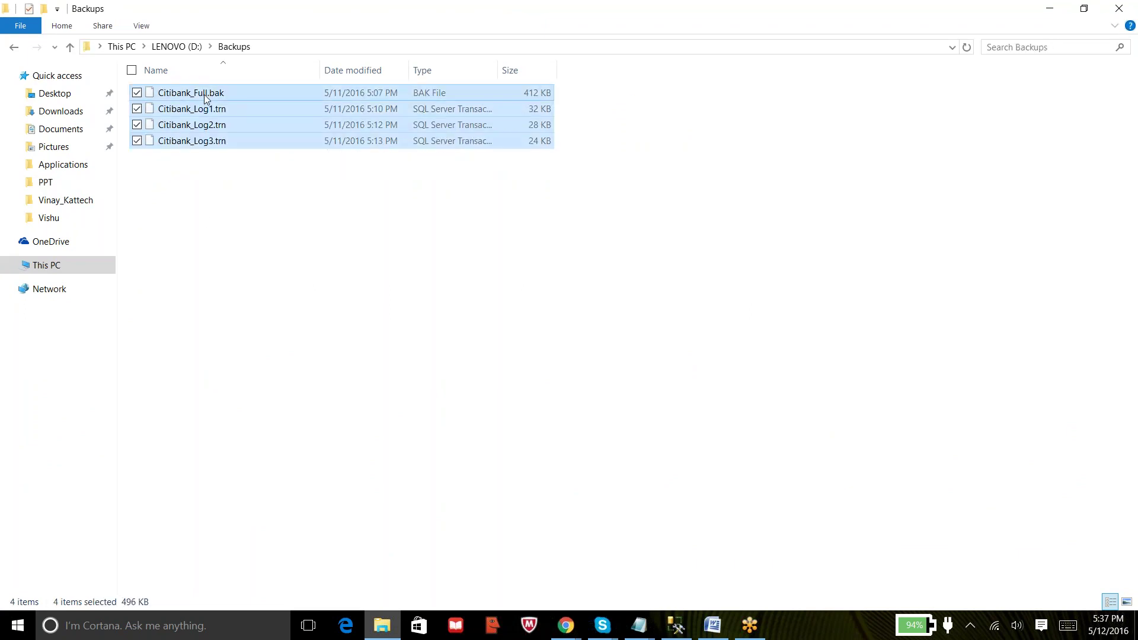
key(shift+Delete)
key(Return)
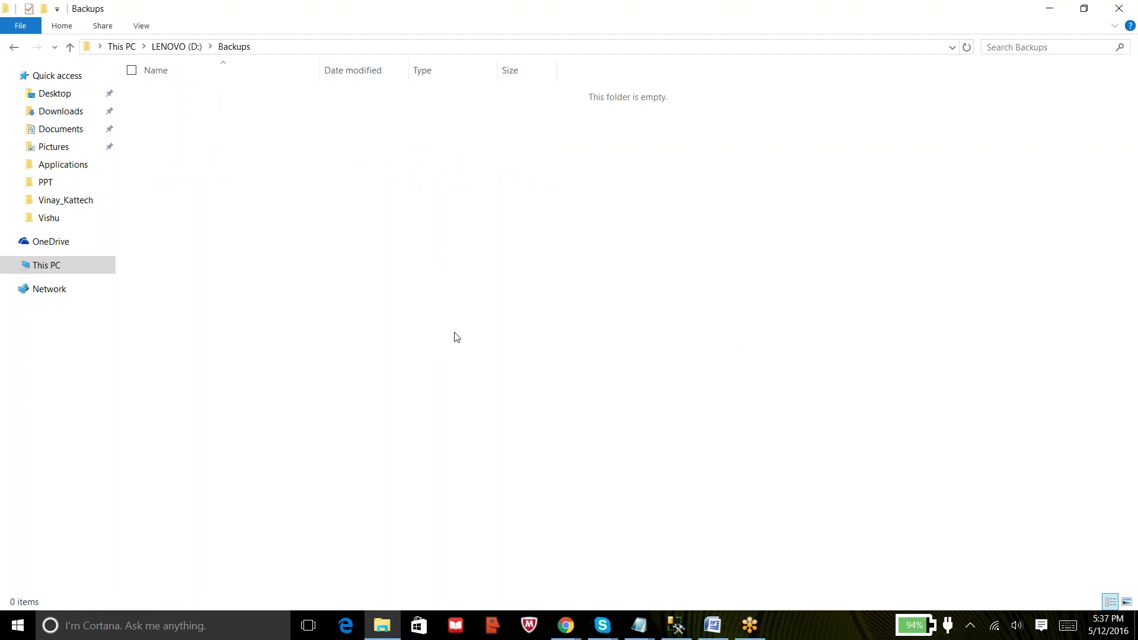
Step: Return to SQL Server Management Studio and execute AdventureWorks_MaintenancePlan
click(675, 628)
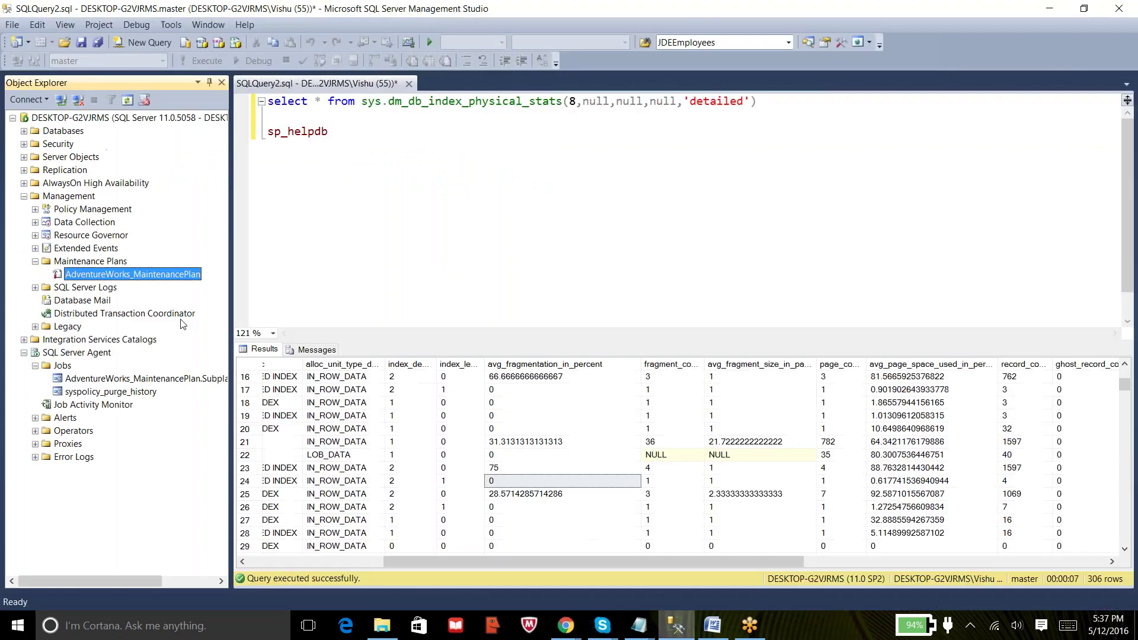
right_click(173, 275)
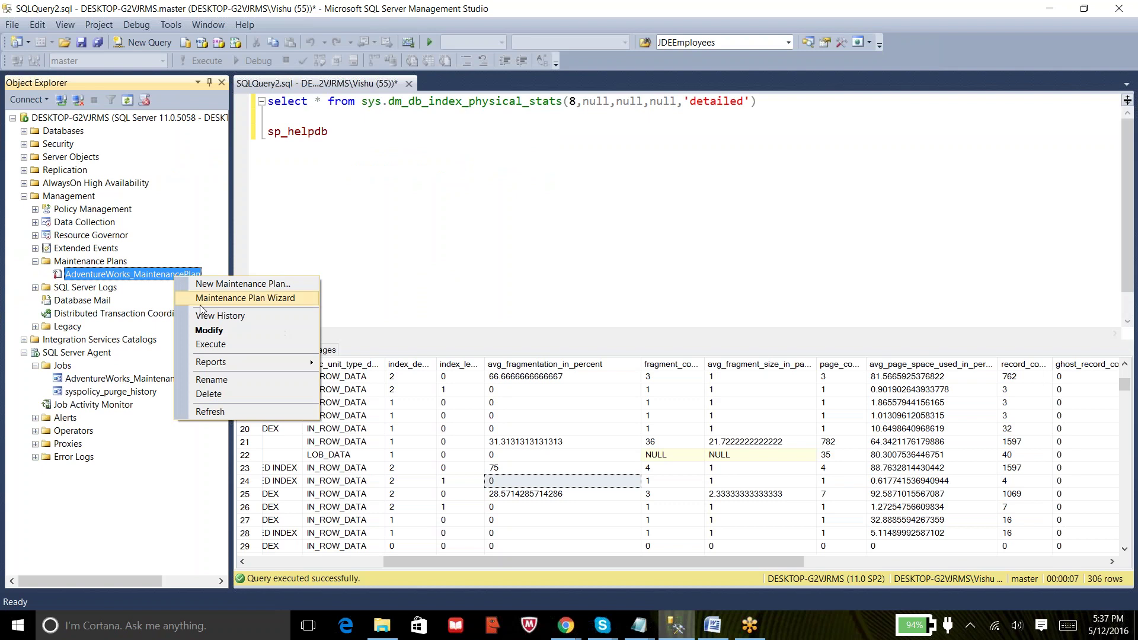
click(212, 345)
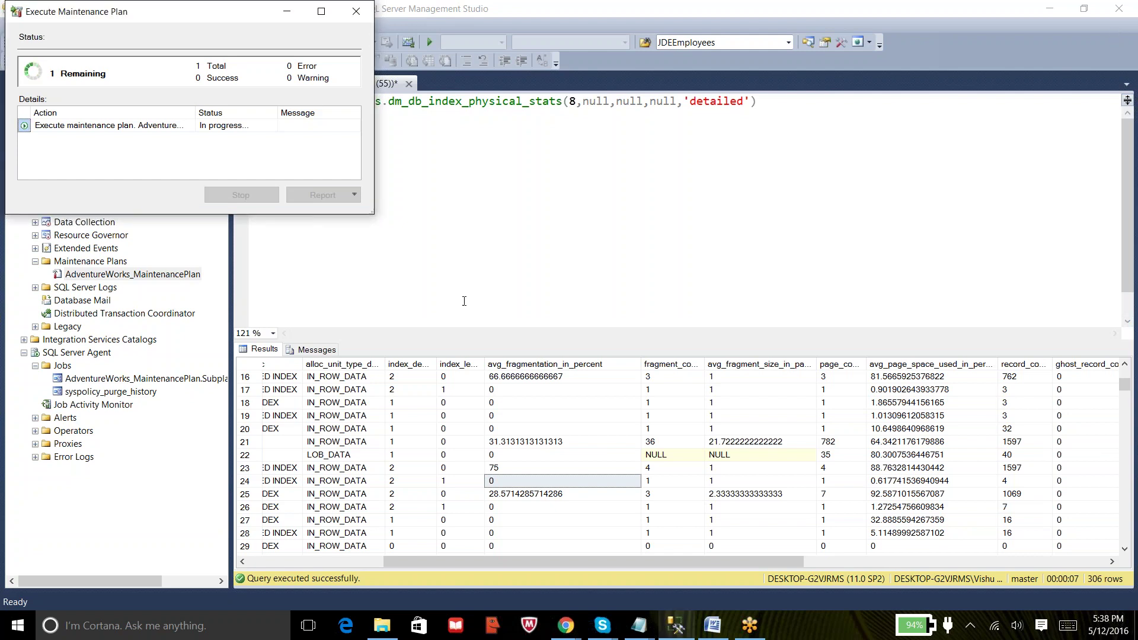
Step: Check the Backups folder in File Explorer for new backup files while the maintenance plan runs, and return to Management Studio
mouse_move(383, 623)
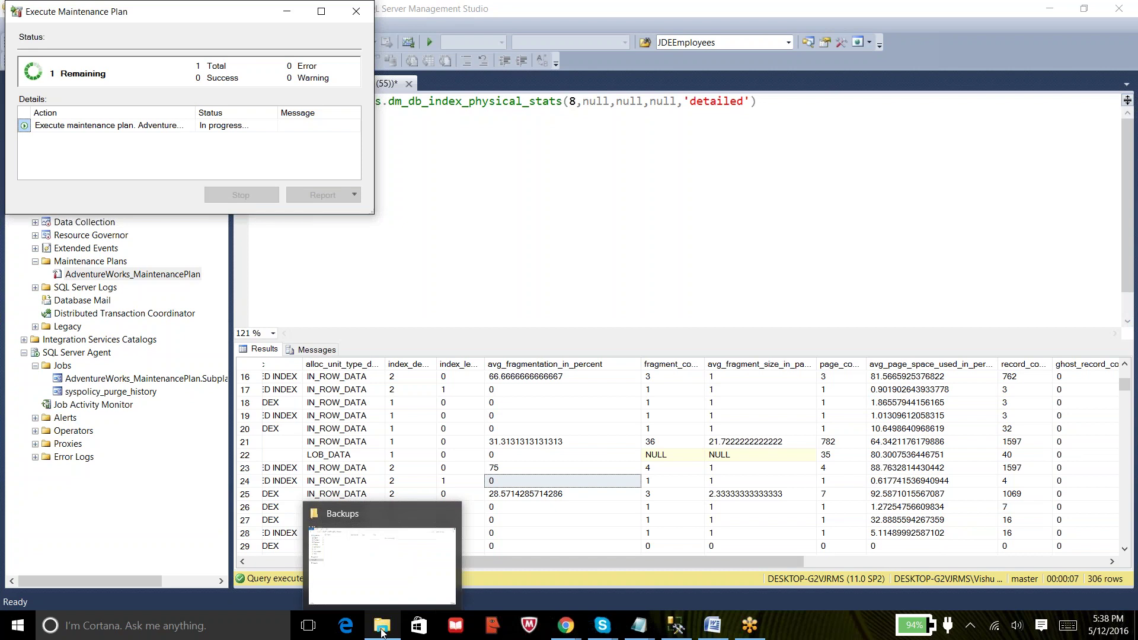
click(408, 575)
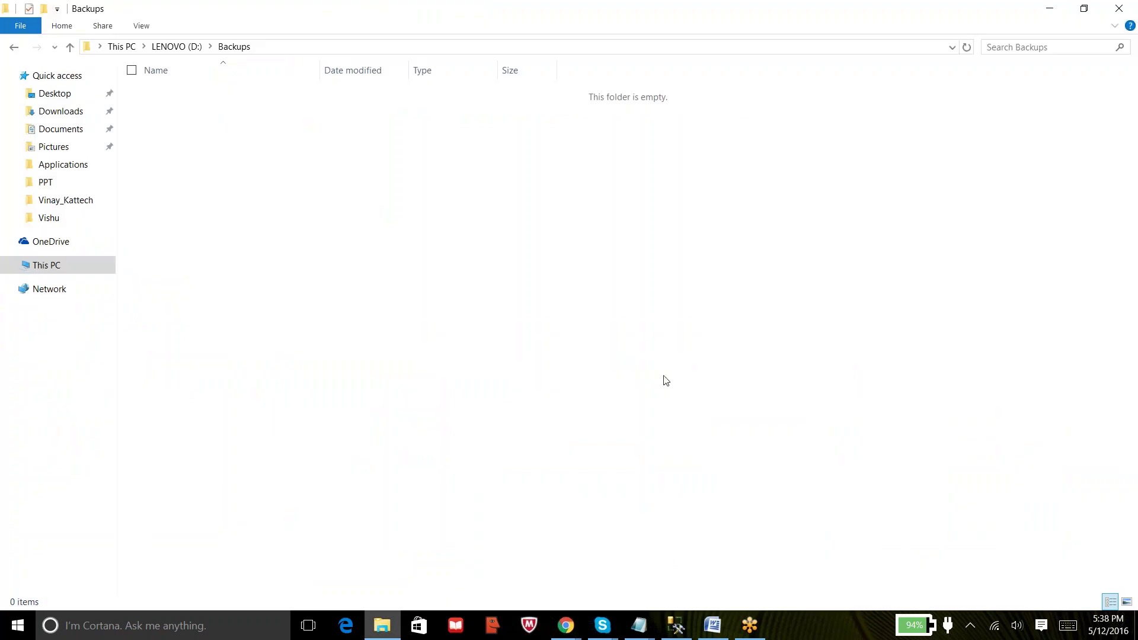
click(683, 623)
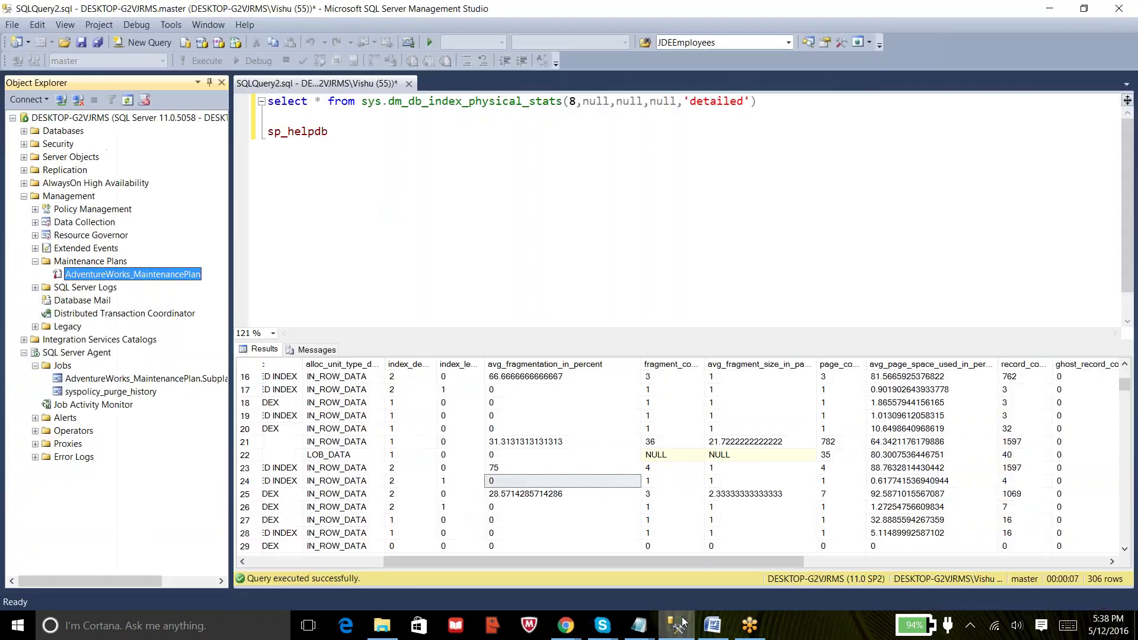
click(682, 622)
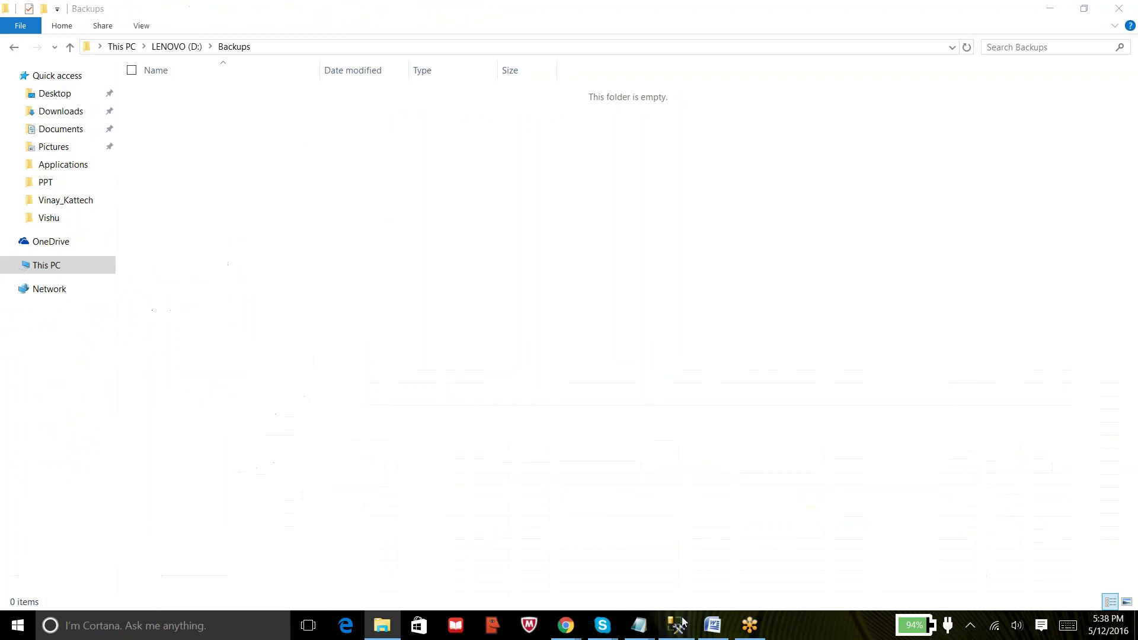
click(683, 622)
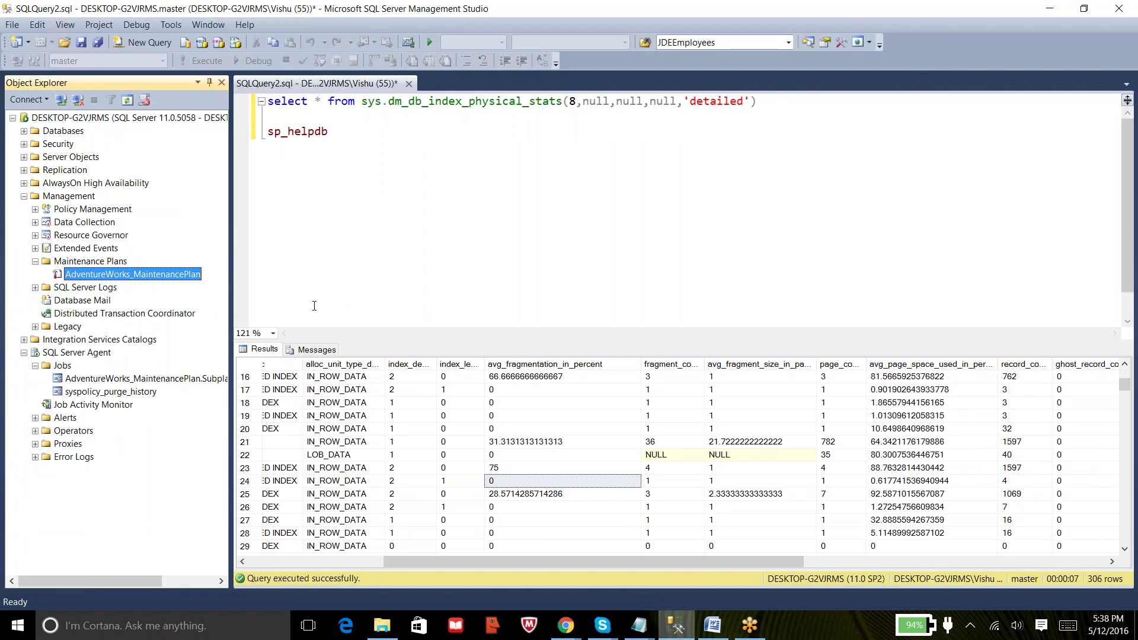
Step: Minimize the Management Studio window to reach the Execute Maintenance Plan dialog, and close that dialog once the run has finished
click(1050, 10)
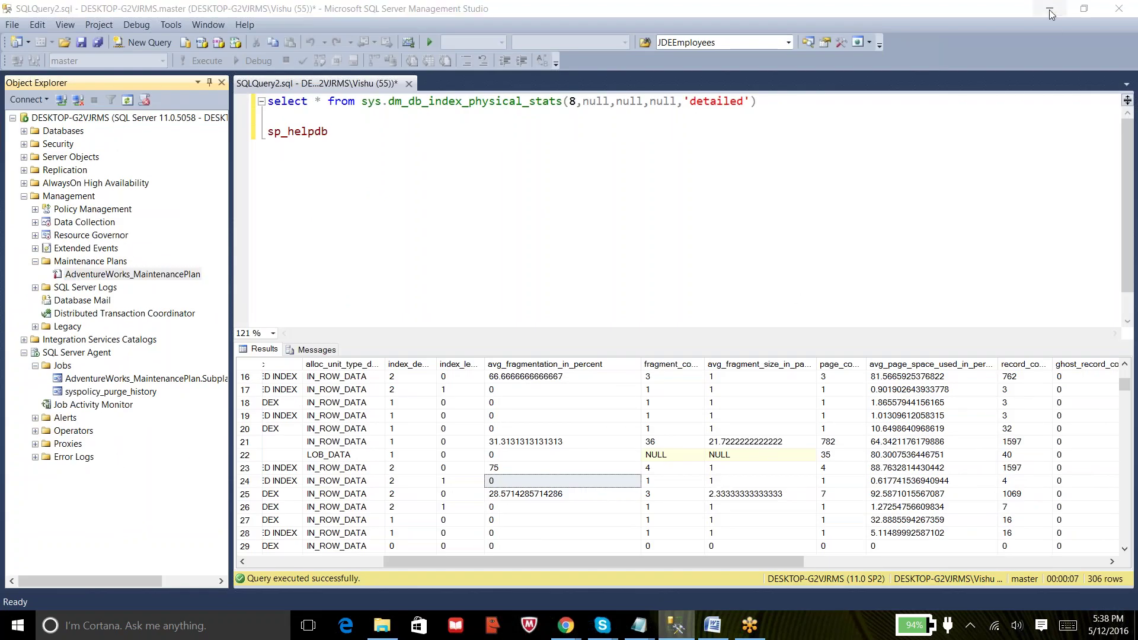
click(1049, 10)
click(1049, 11)
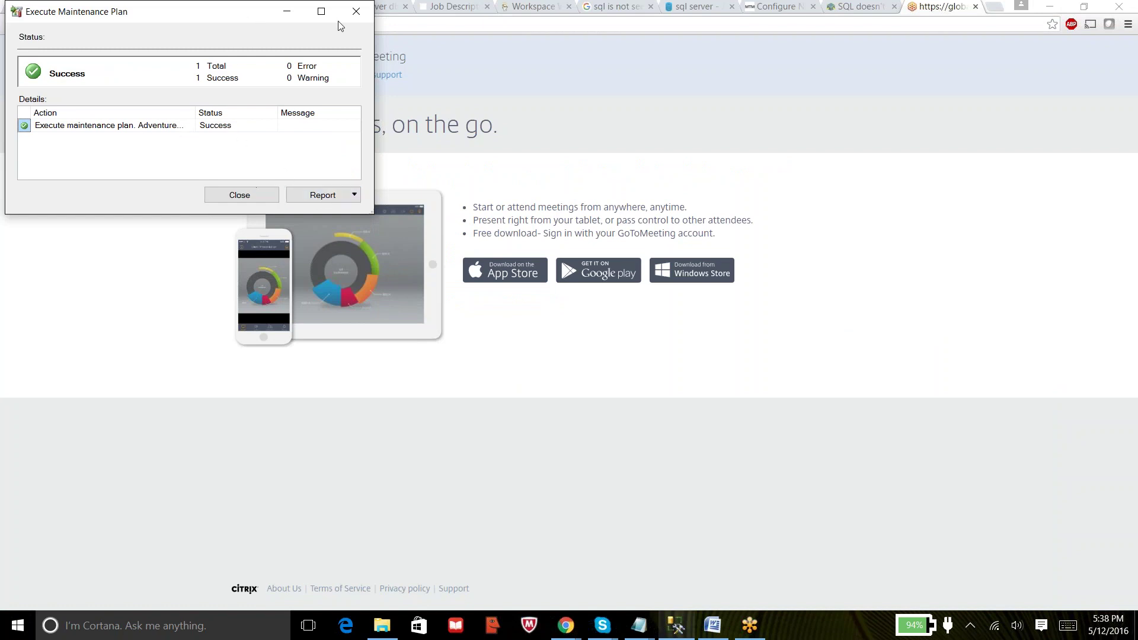
click(355, 11)
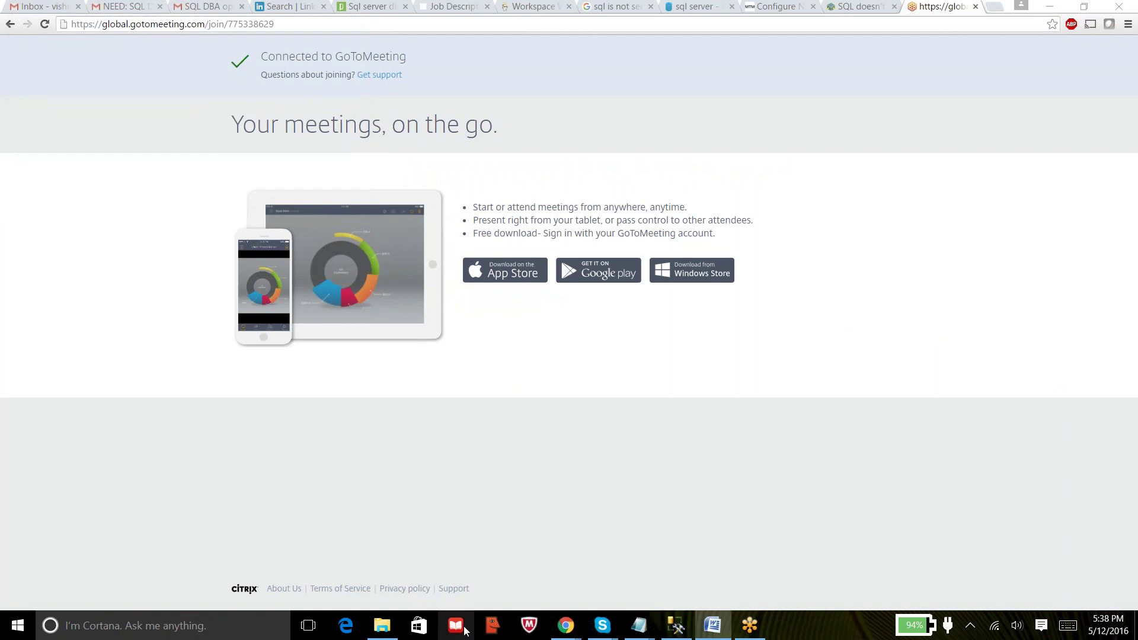
Step: Open the AdventureWorks2012 subfolder of Backups in File Explorer and widen the Name column to read the full backup file name
click(382, 626)
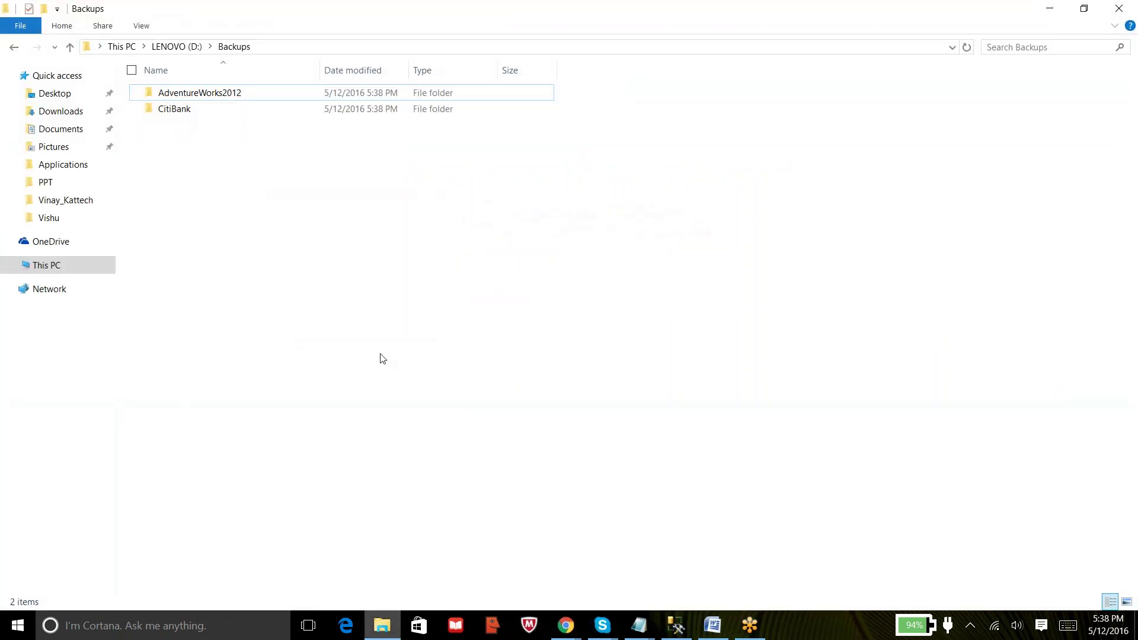
double_click(200, 96)
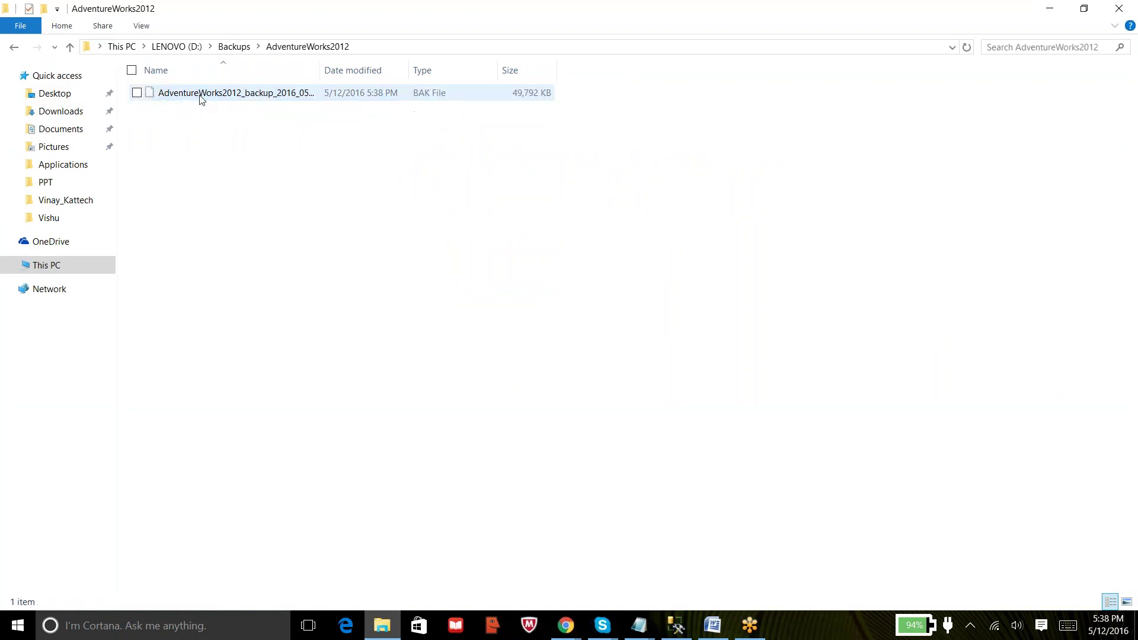
double_click(320, 70)
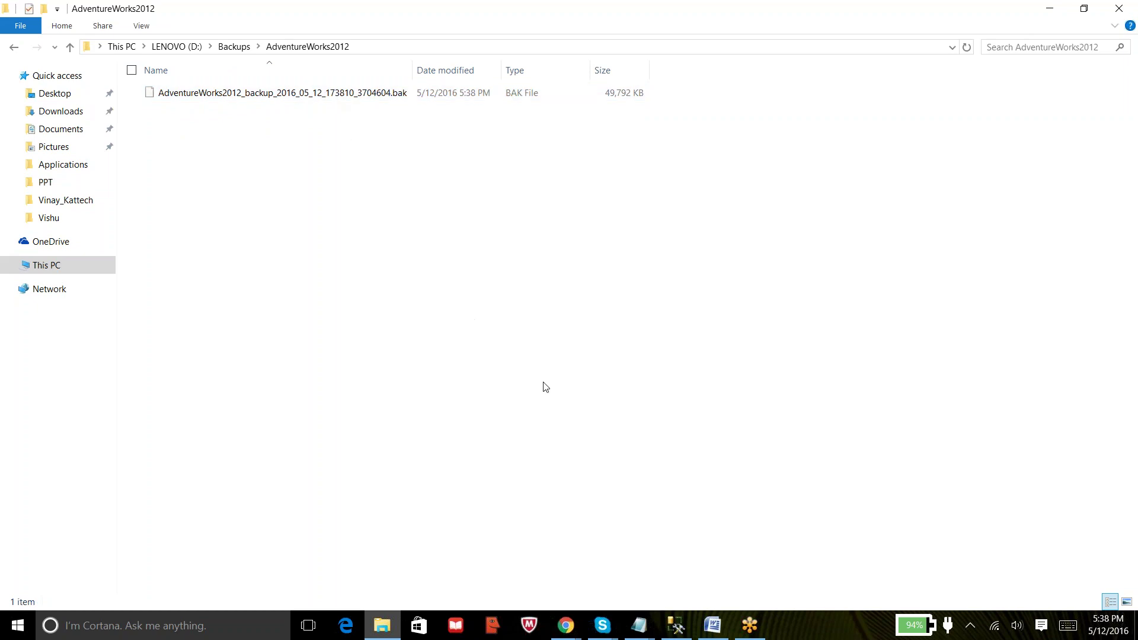
Step: Switch back to Management Studio and delete the sp_helpdb line from the query
click(675, 627)
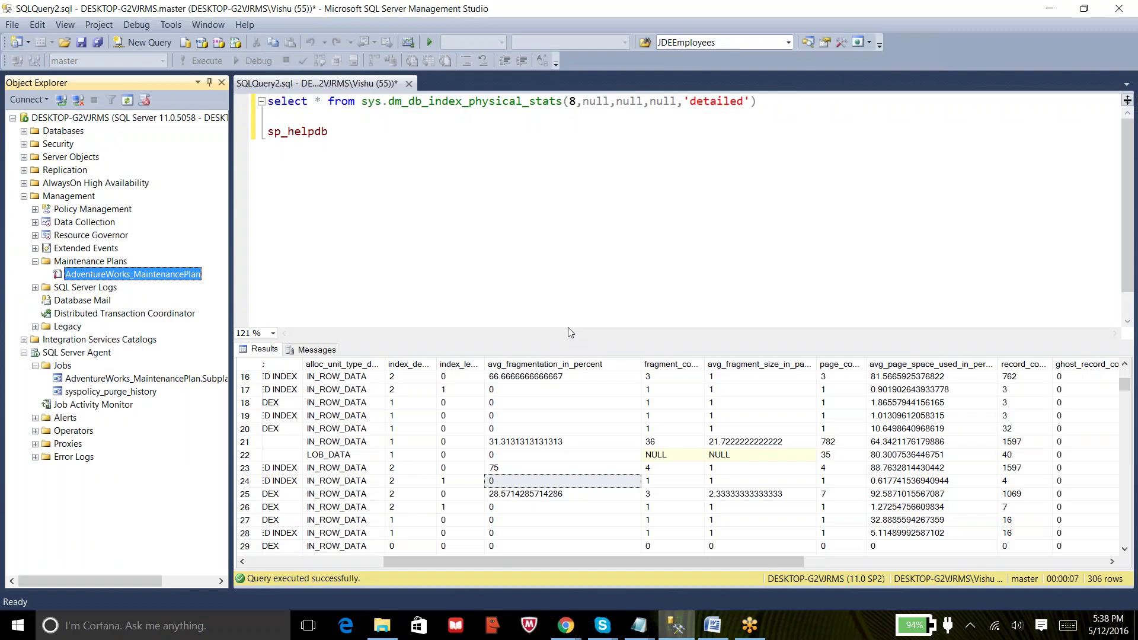
click(490, 221)
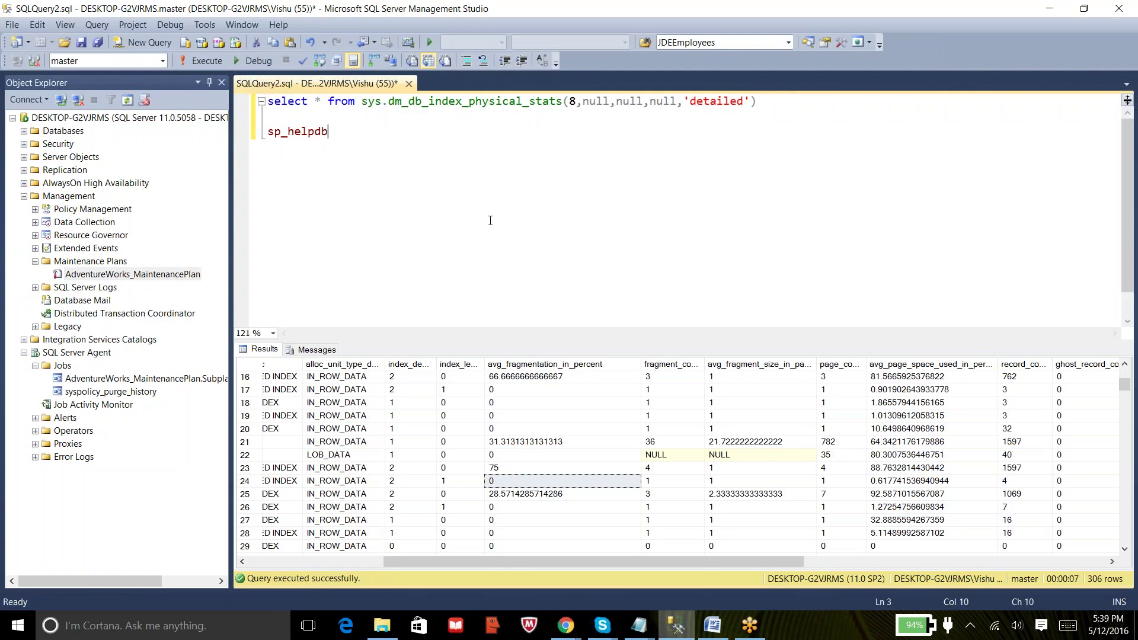
key(shift+Home)
key(Delete)
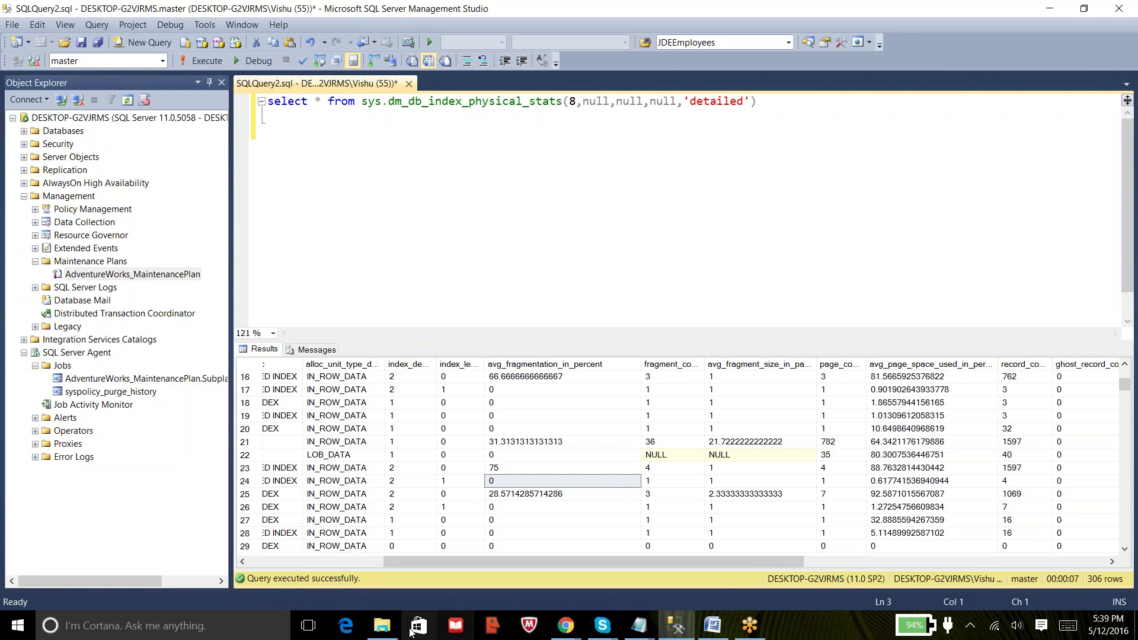
Step: Switch to File Explorer and open the Log folder at C:\Program Files\Microsoft SQL Server\MSSQL11.MSSQLSERVER\MSSQL
click(385, 626)
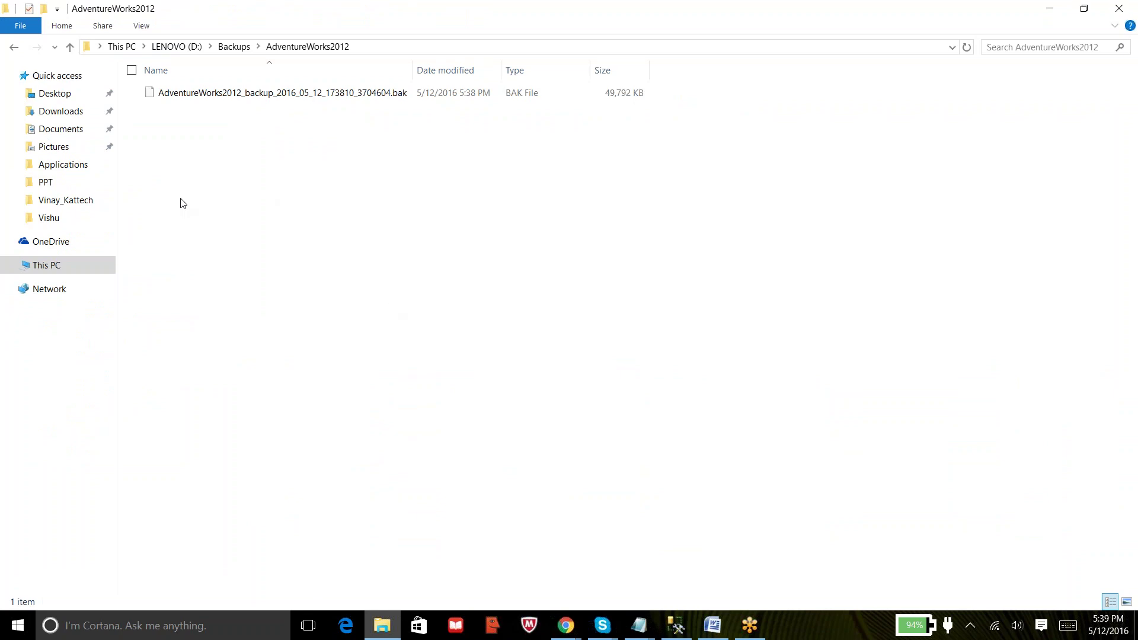
click(52, 268)
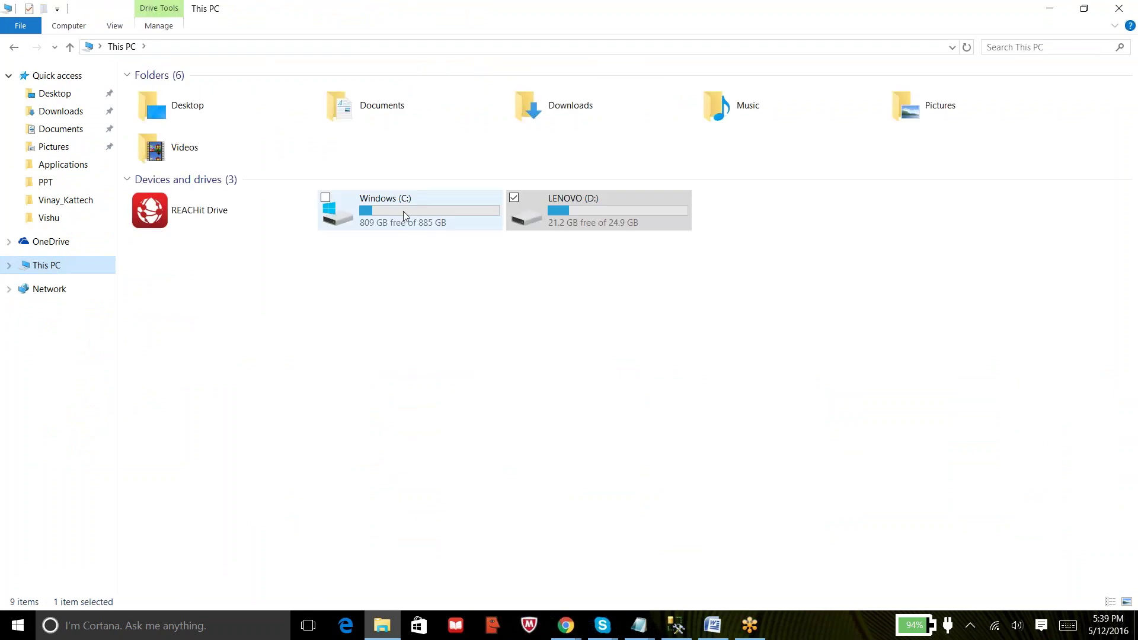
double_click(403, 211)
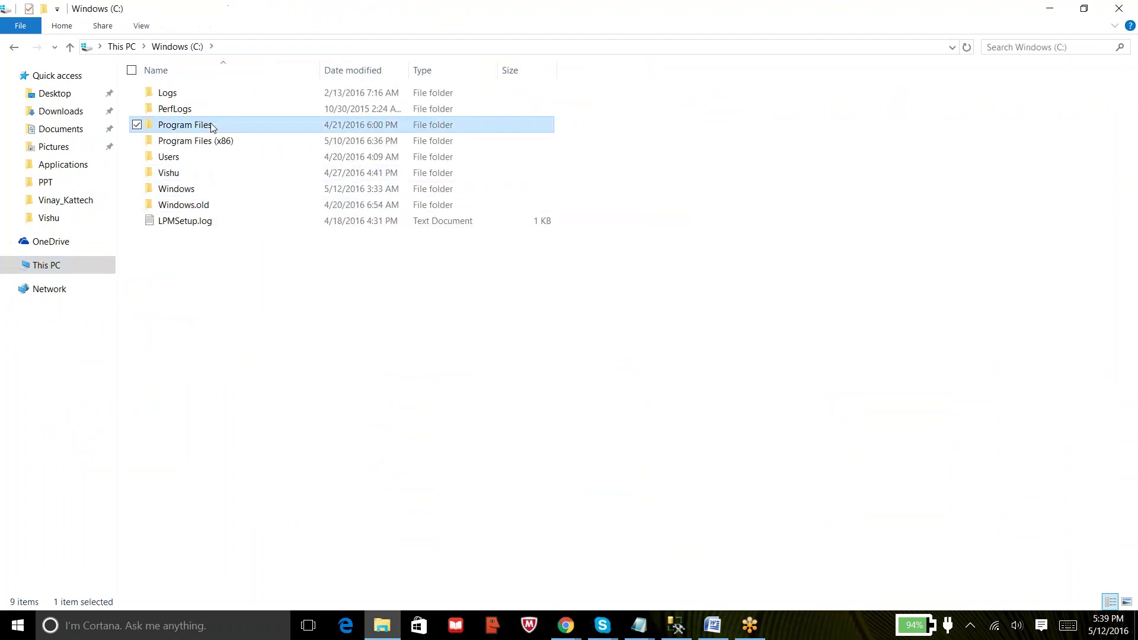
double_click(211, 124)
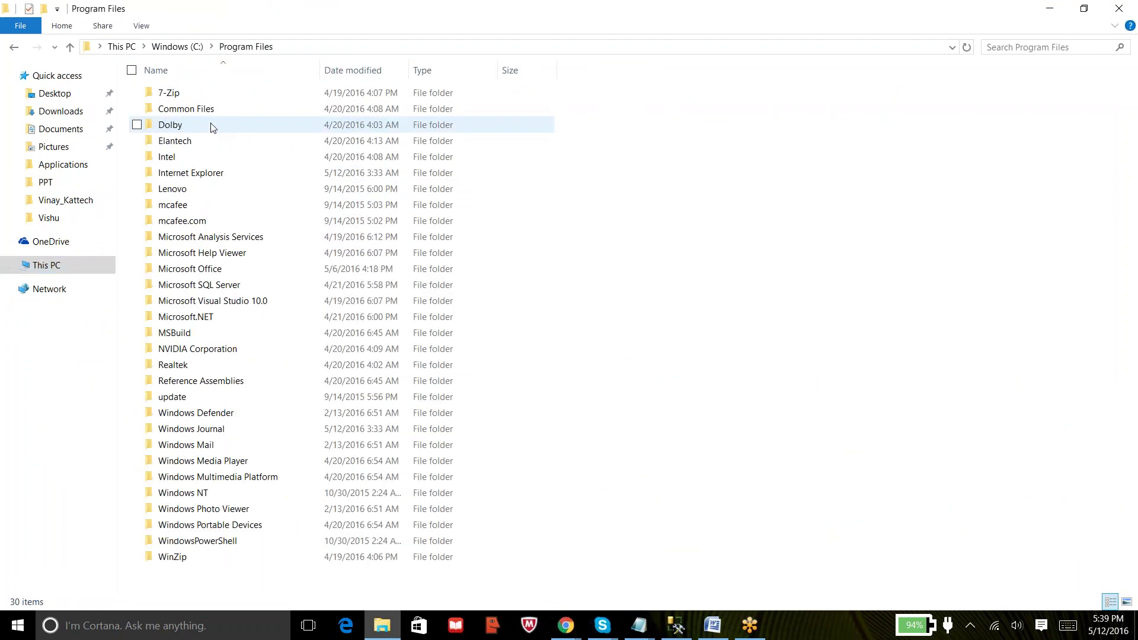
double_click(224, 286)
double_click(222, 157)
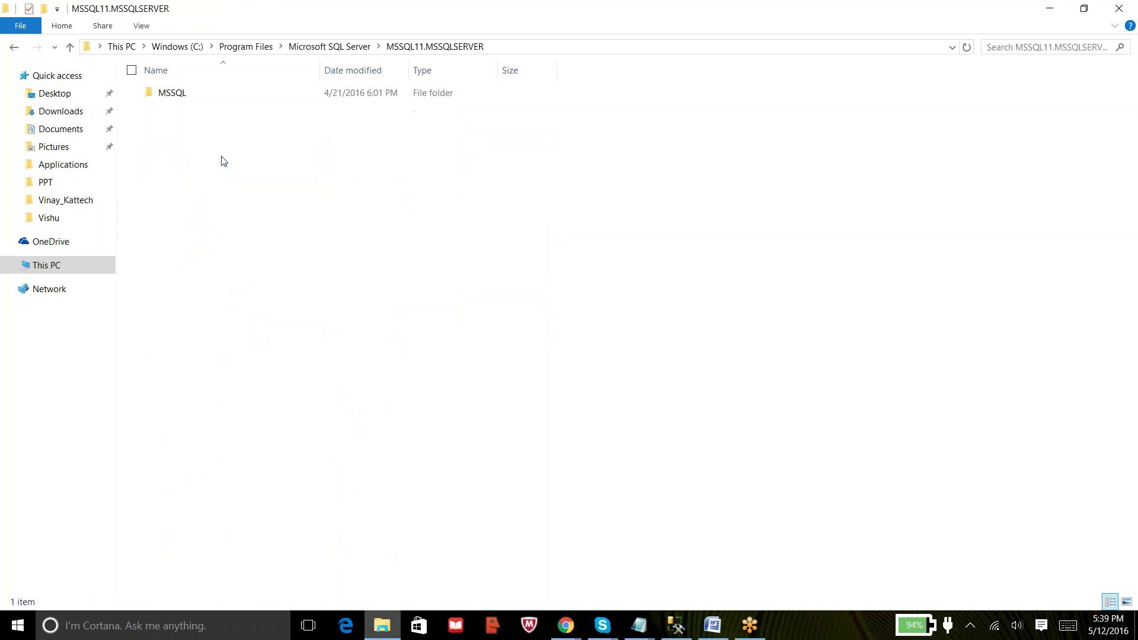
double_click(175, 93)
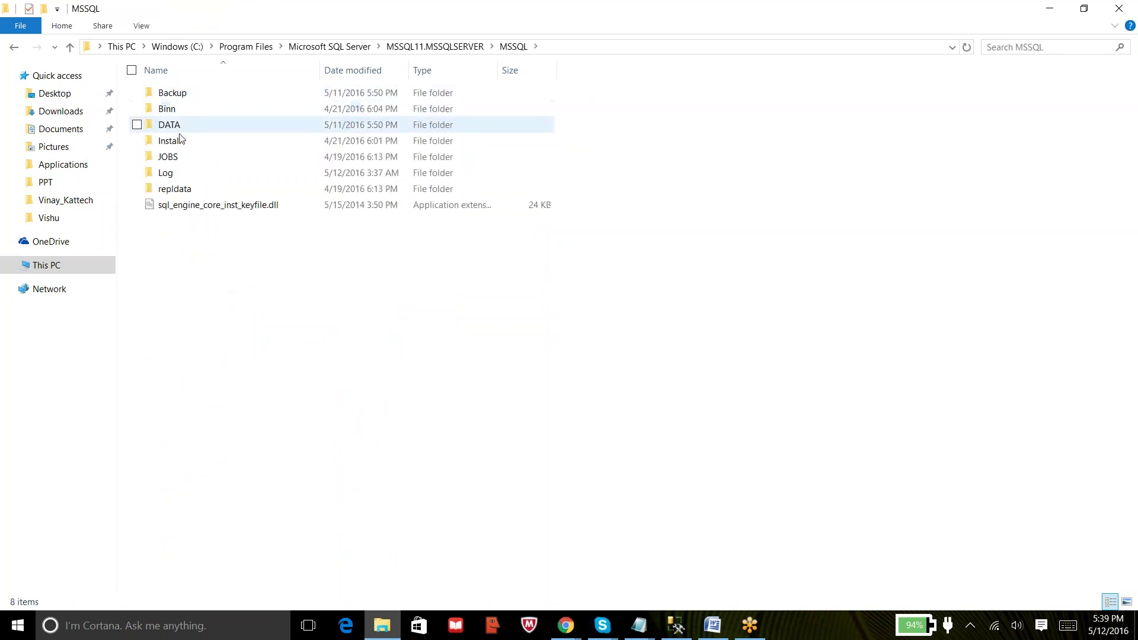
double_click(184, 175)
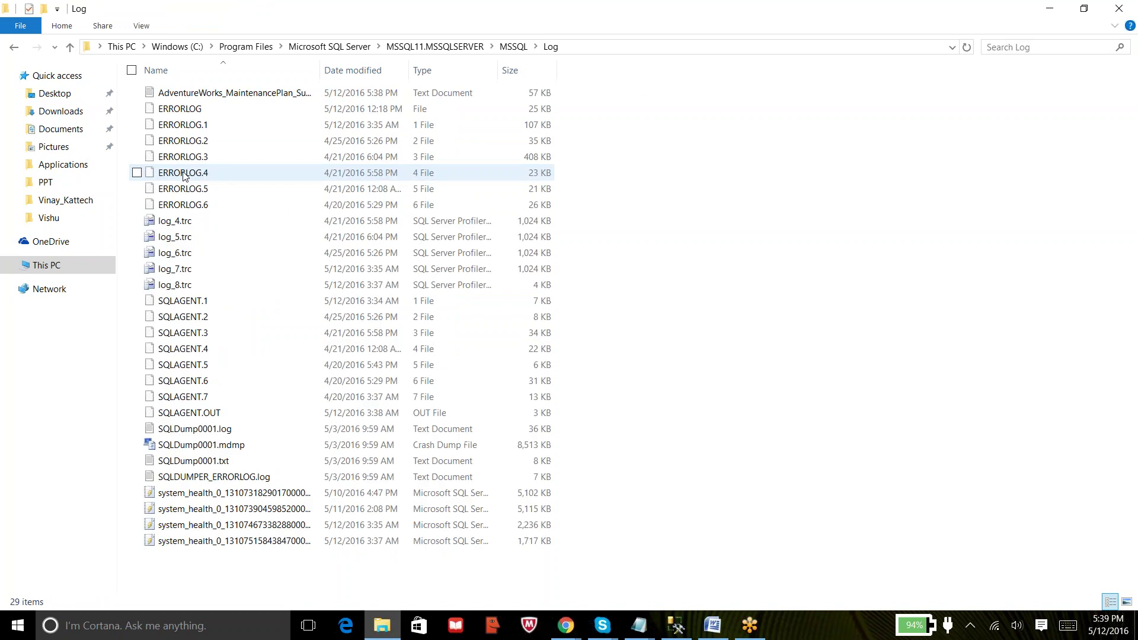
Step: Open the AdventureWorks_MaintenancePlan subplan text report in a maximized Notepad window, after widening the Name column to show its full file name
click(221, 98)
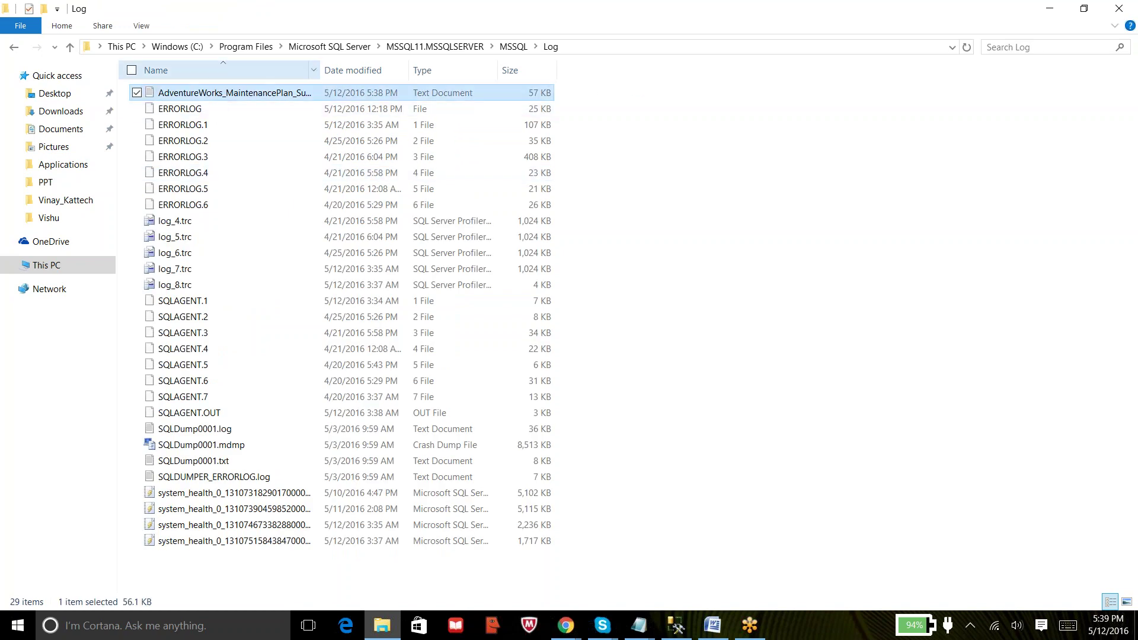
double_click(321, 77)
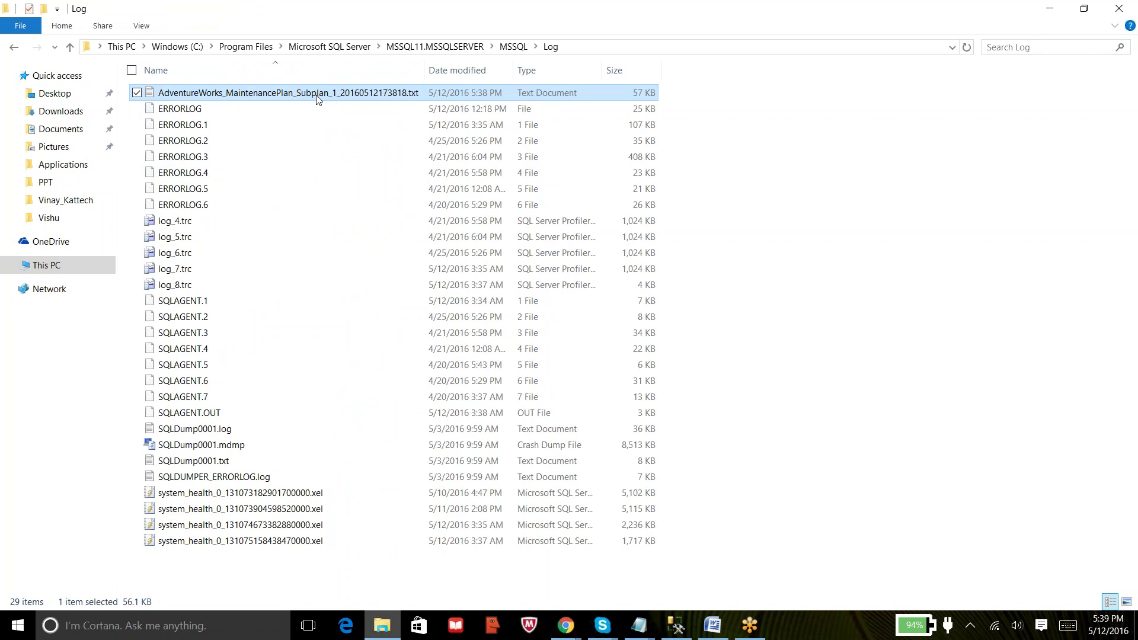
double_click(317, 95)
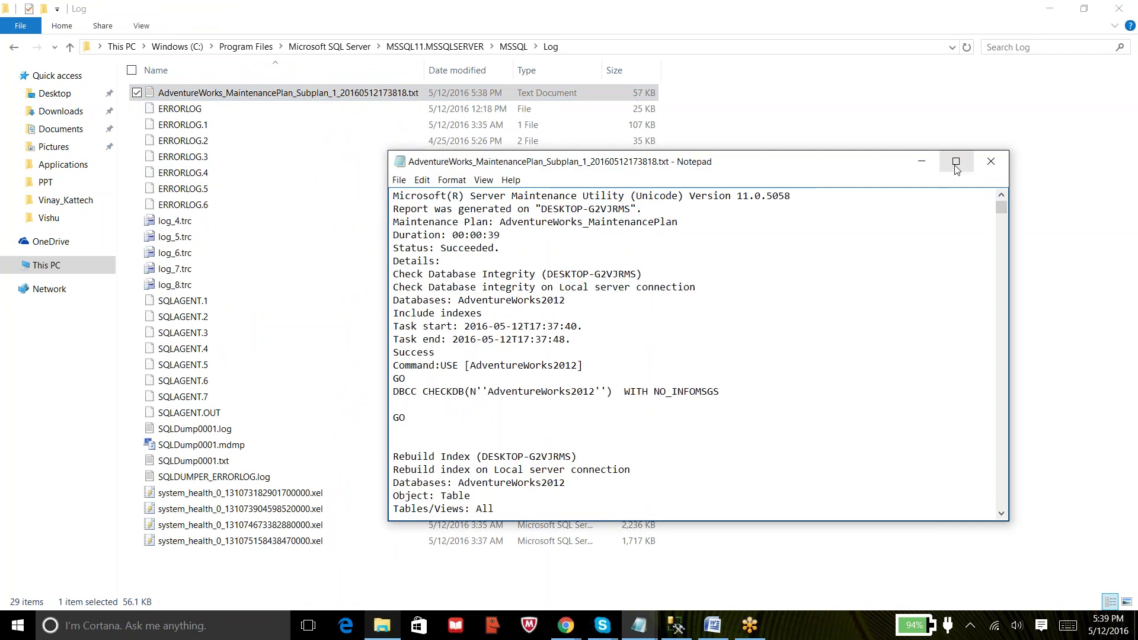
click(955, 161)
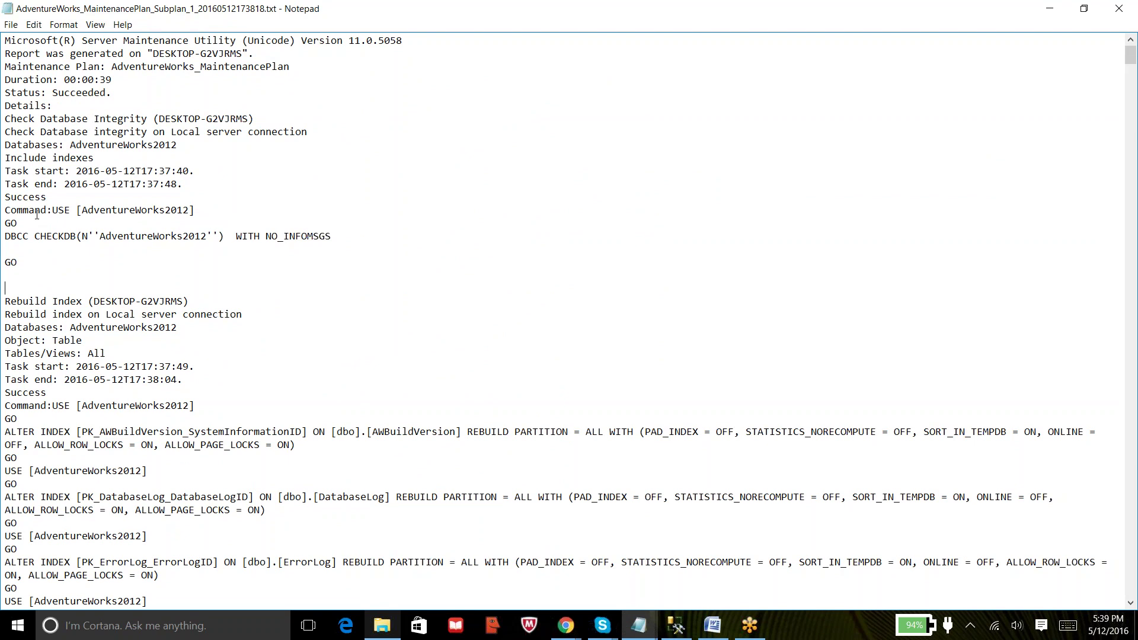
Step: Examine the Check Database Integrity section of the report, highlighting its description and the DBCC CHECKDB command for AdventureWorks2012
drag(23, 130, 164, 122)
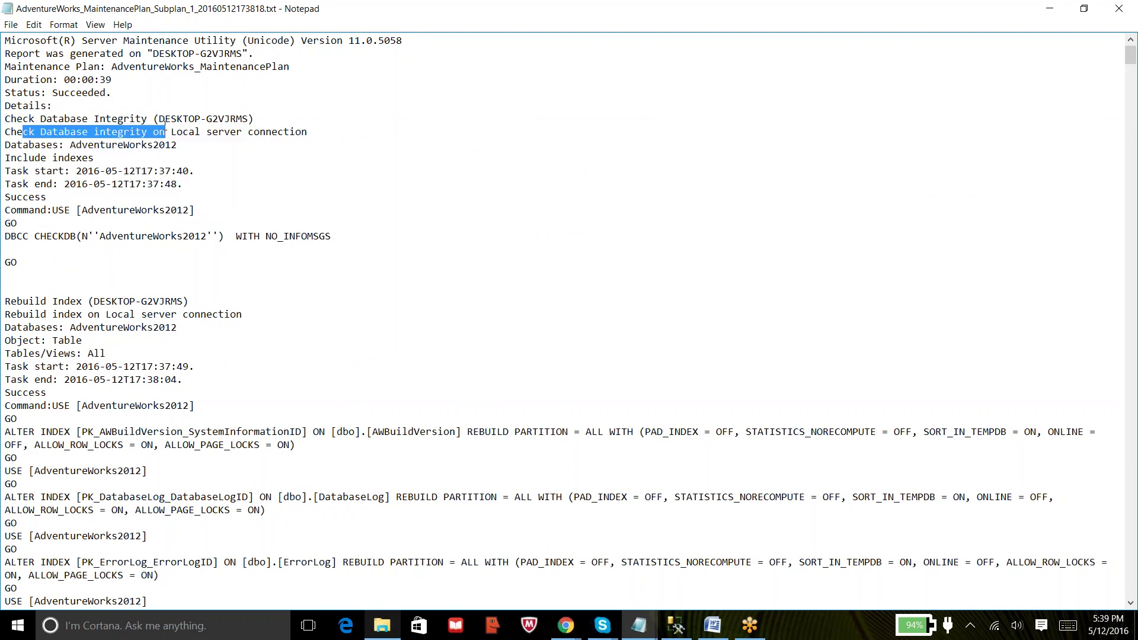
drag(5, 236, 272, 232)
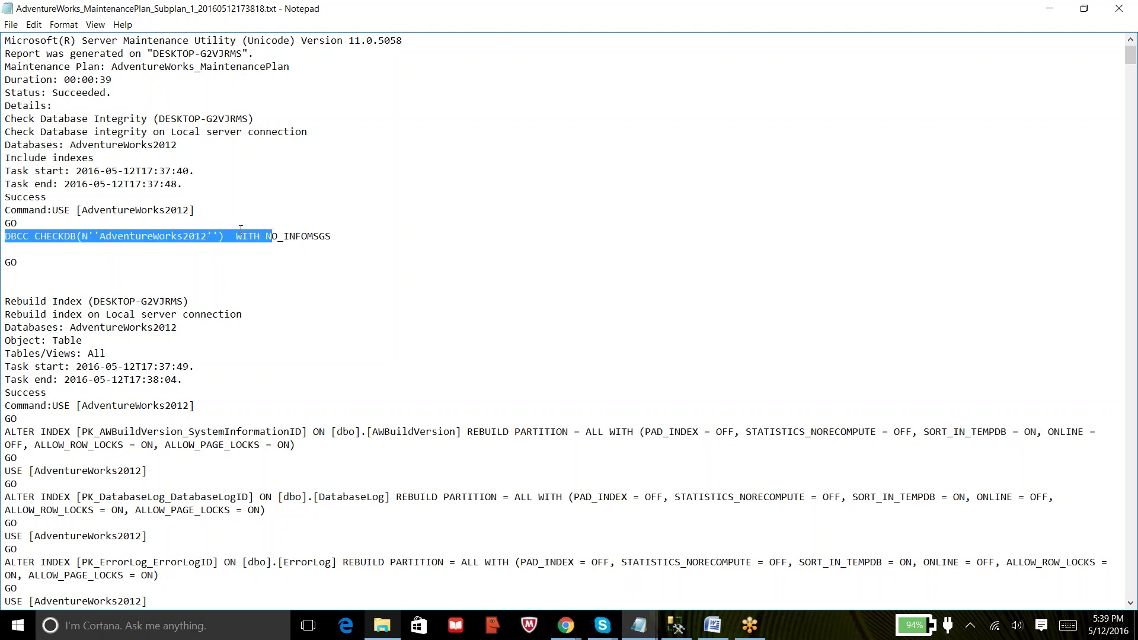
click(113, 249)
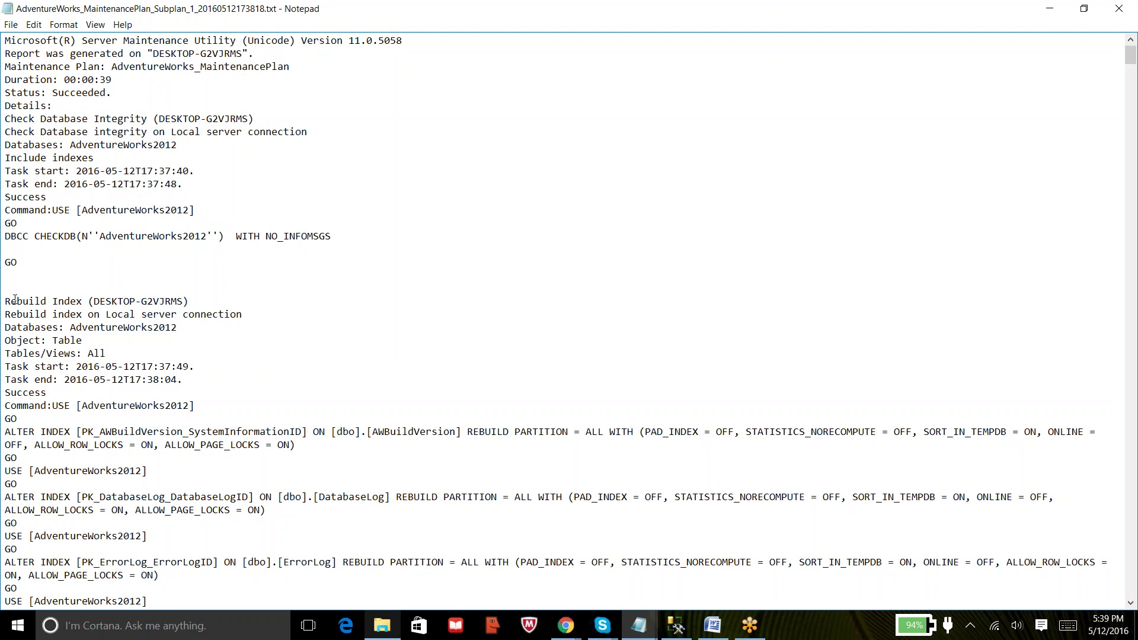
Step: Review the Rebuild Index section of the report, highlighting its description and first ALTER INDEX command, and read through the following index commands
drag(5, 314, 212, 314)
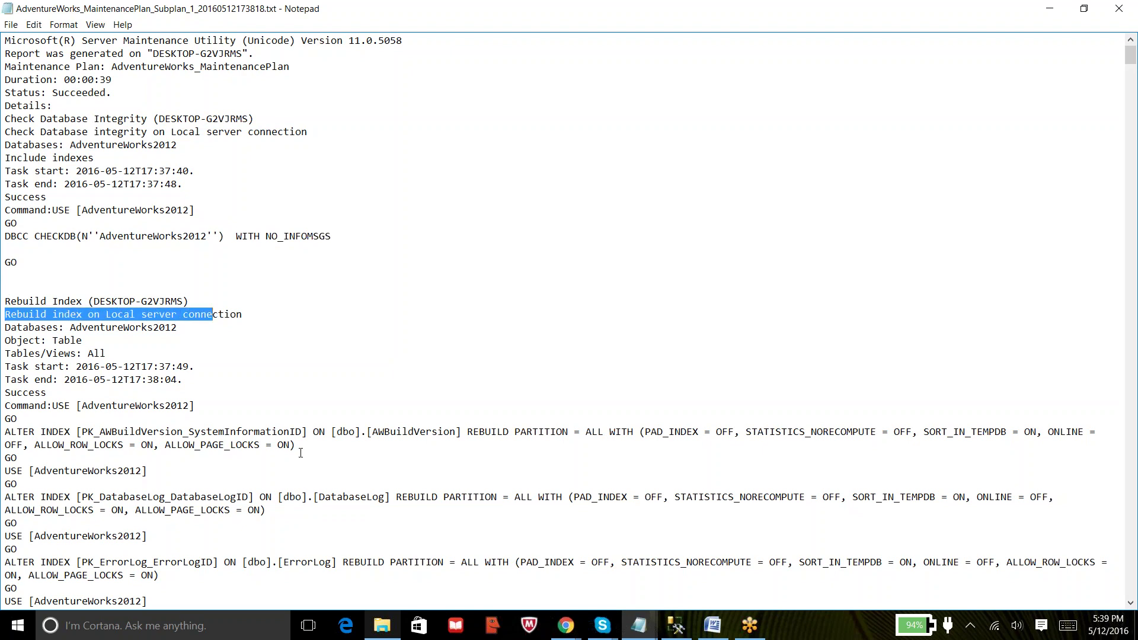
drag(300, 453, 6, 433)
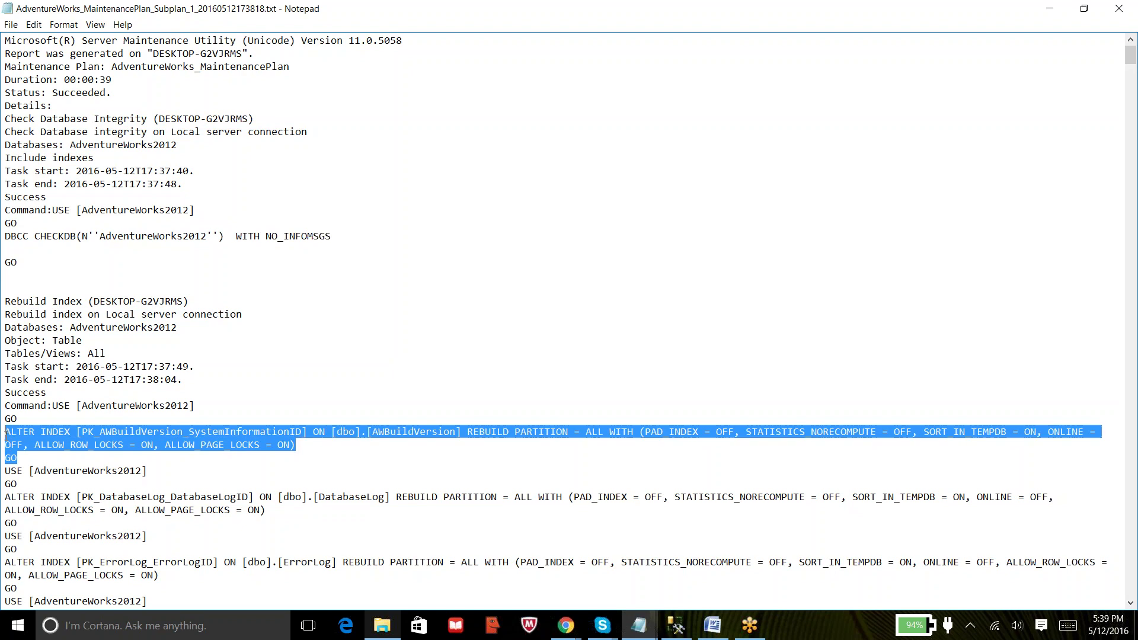
click(5, 444)
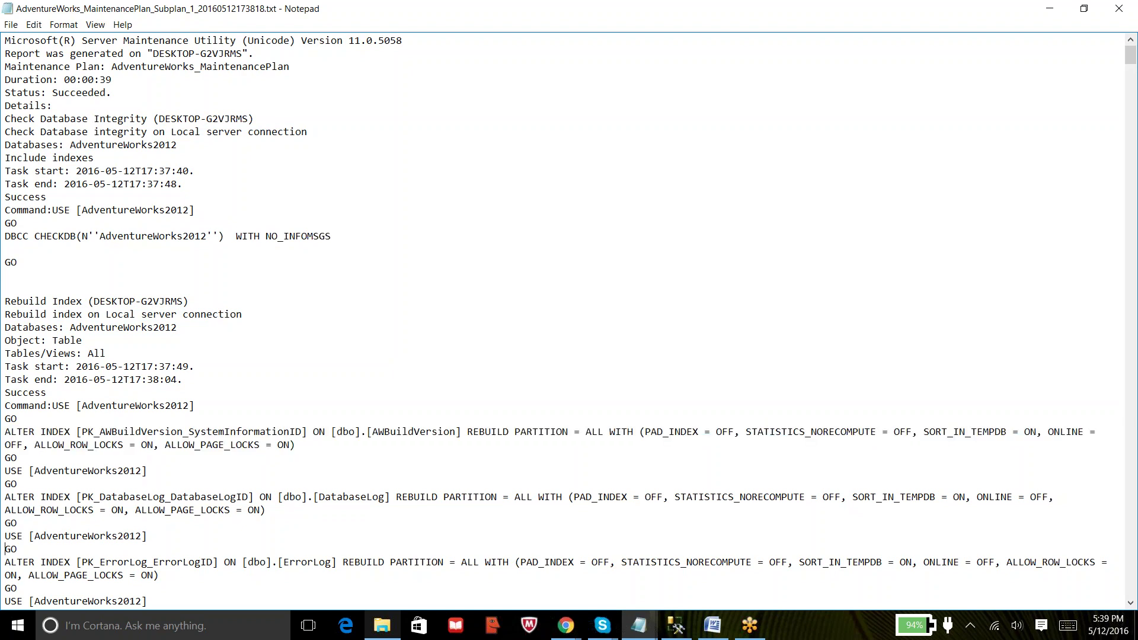
key(Down)
key(Down)
key(Down)
key(Down)
key(Down)
key(Down)
key(Down)
key(Down)
key(Down)
key(Down)
key(Down)
key(Down)
key(Down)
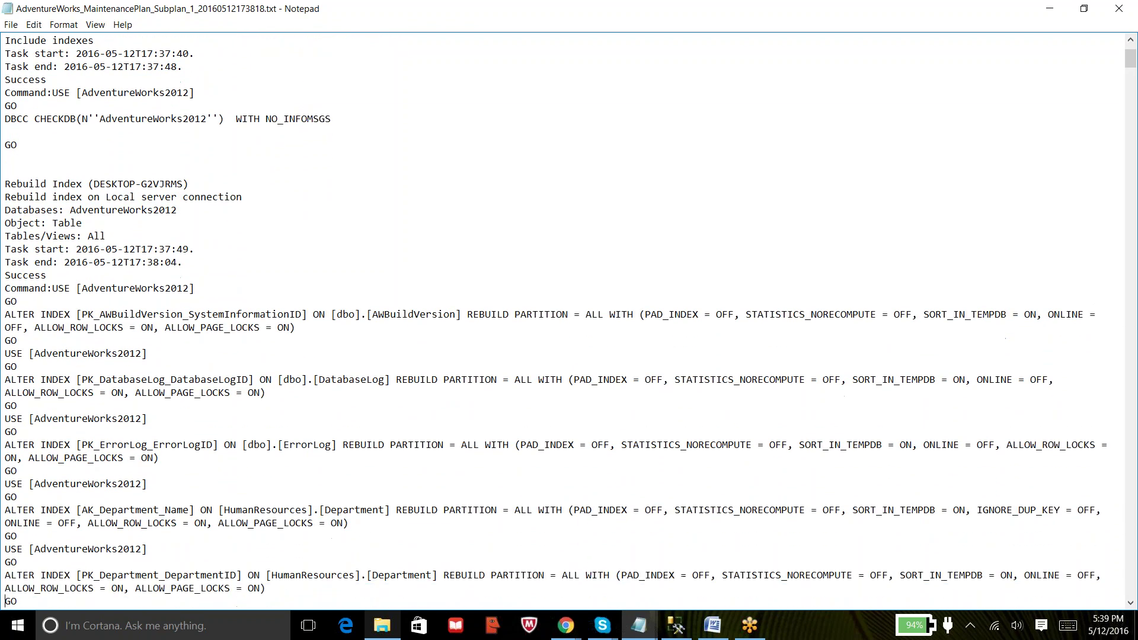
key(Down)
key(Down)
key(Down)
key(Down)
key(Down)
key(Down)
key(Down)
key(Down)
key(Down)
key(Down)
key(Down)
key(Down)
key(Down)
key(Down)
key(Down)
key(Down)
key(Down)
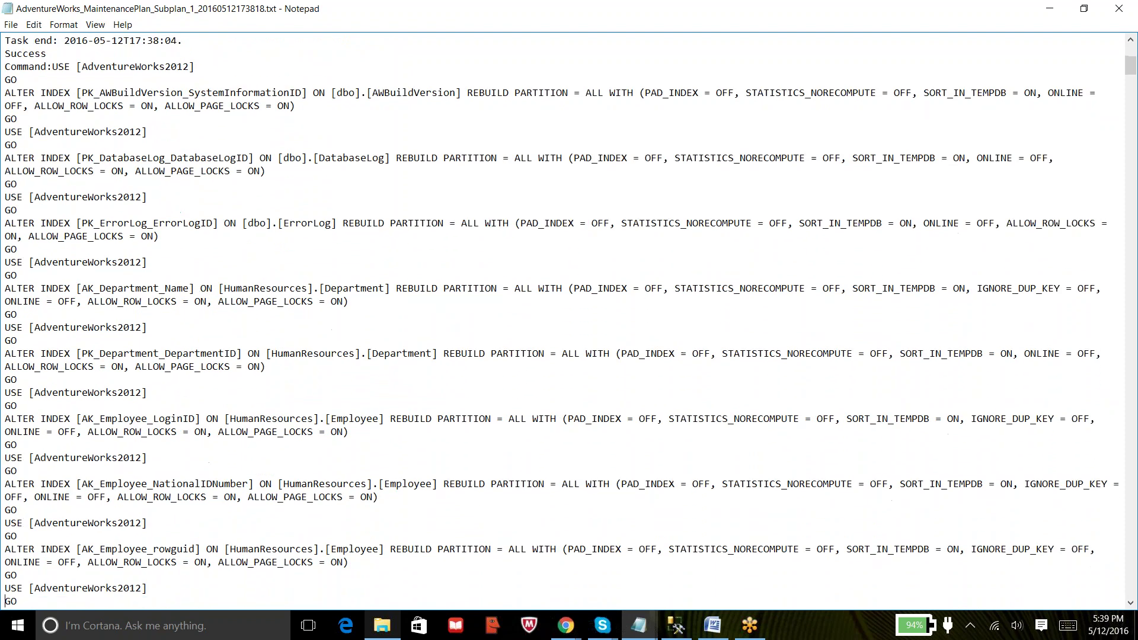
key(Down)
key(Down)
key(Down)
key(Down)
key(Down)
key(Down)
key(Down)
key(Down)
key(Down)
key(Down)
key(Down)
key(Down)
key(Down)
key(Down)
key(Down)
key(Down)
key(Down)
key(Down)
key(Down)
key(Down)
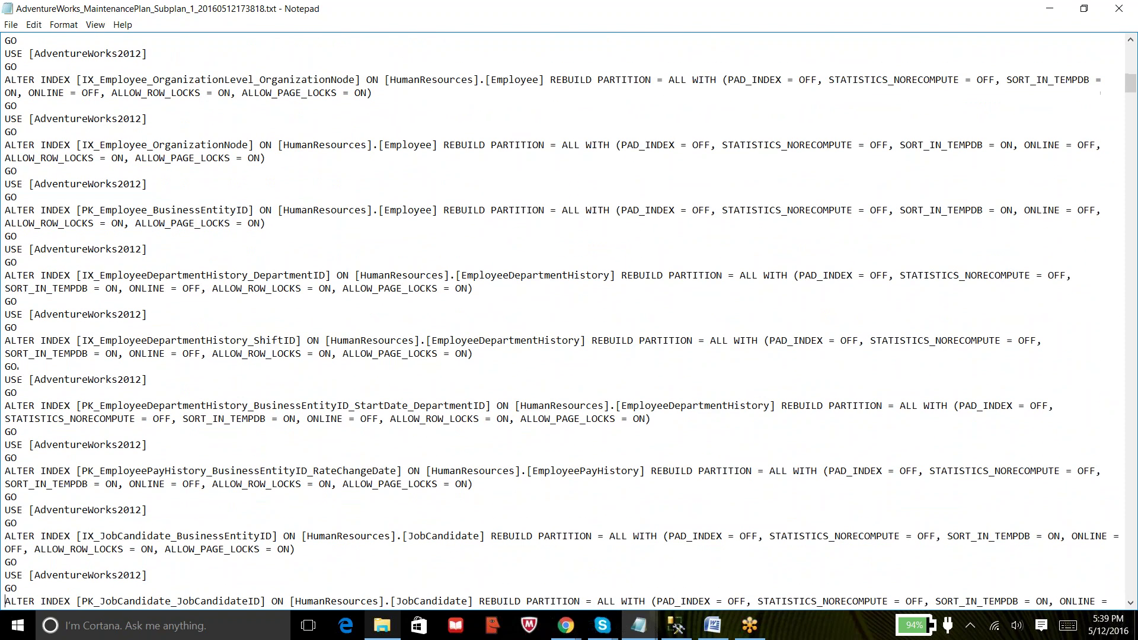
key(Down)
key(Down)
key(Down)
key(Down)
key(Down)
key(Down)
key(Down)
key(Down)
key(Down)
key(Down)
key(Down)
key(Down)
key(Down)
key(Down)
key(Down)
key(Down)
key(Down)
key(Down)
key(Down)
key(Down)
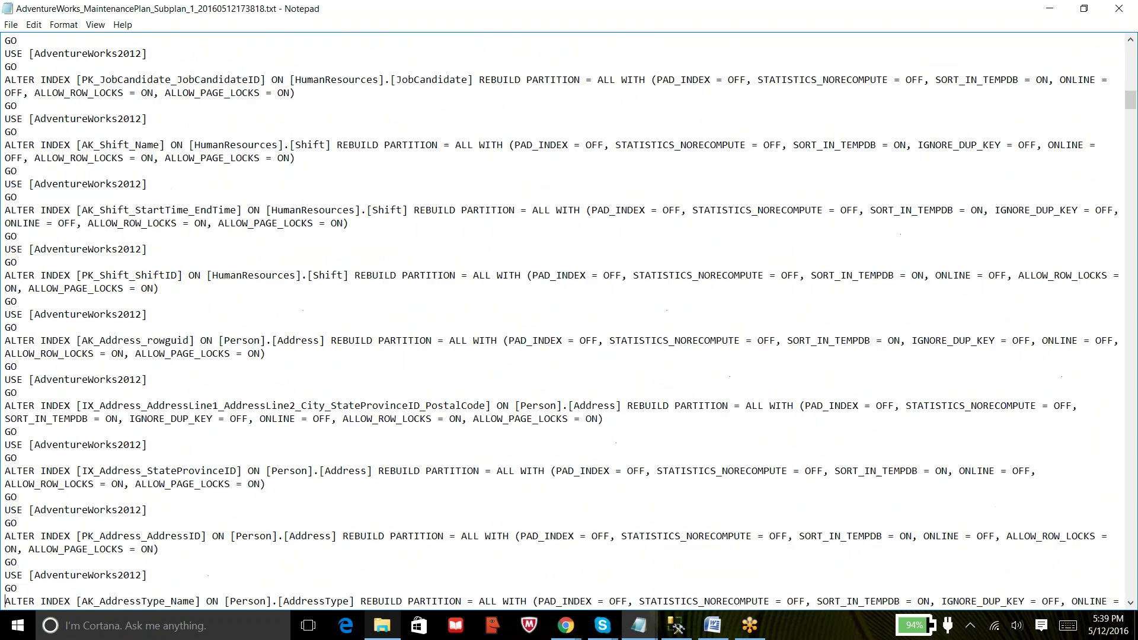
key(Down)
key(Down)
key(Down)
key(Down)
key(Down)
key(Down)
key(Down)
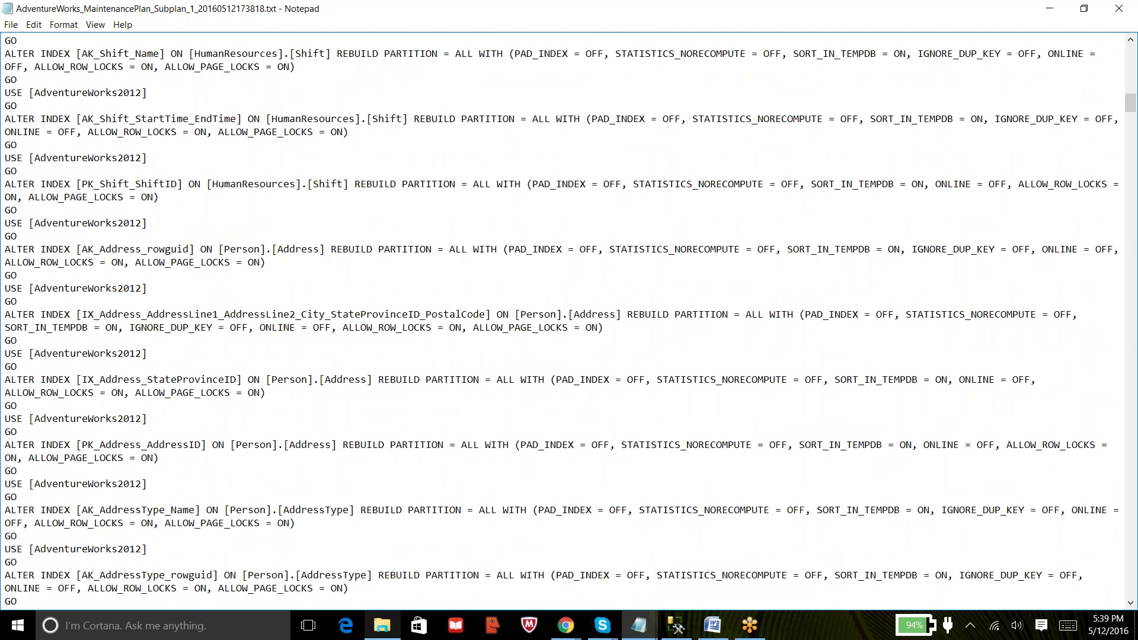
Step: Go to the end of the report and highlight the AdventureWorks2012 and CitiBank BACKUP DATABASE commands and the Clean Up History commands
key(ctrl+Home)
key(ctrl+End)
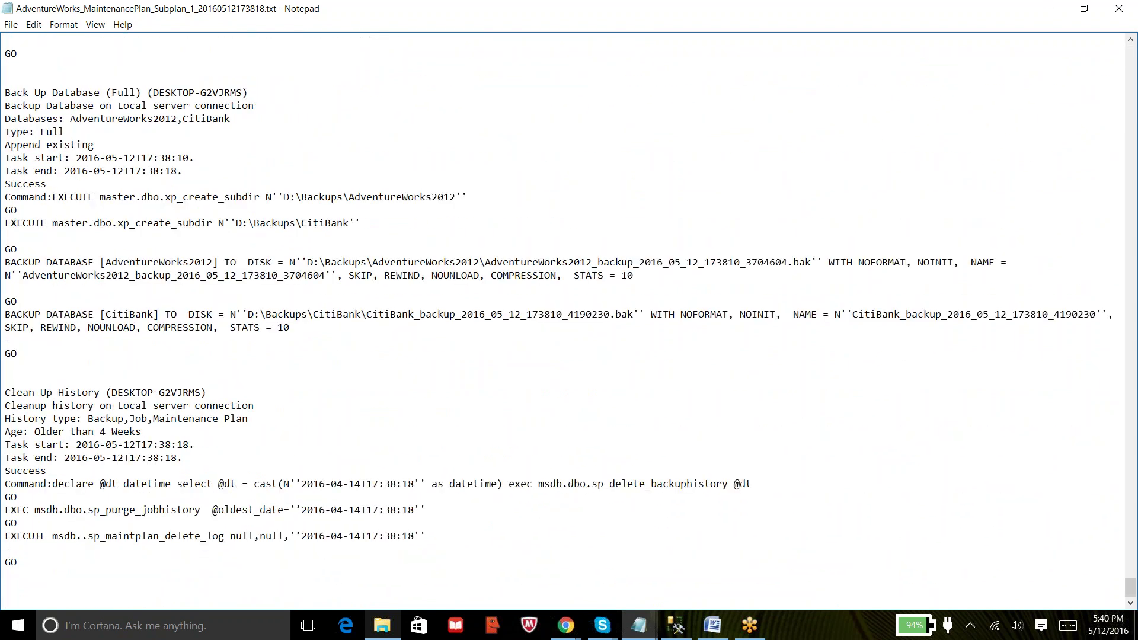
click(5, 588)
key(Down)
key(Down)
key(Down)
key(Down)
key(Down)
key(Down)
key(shift+Down)
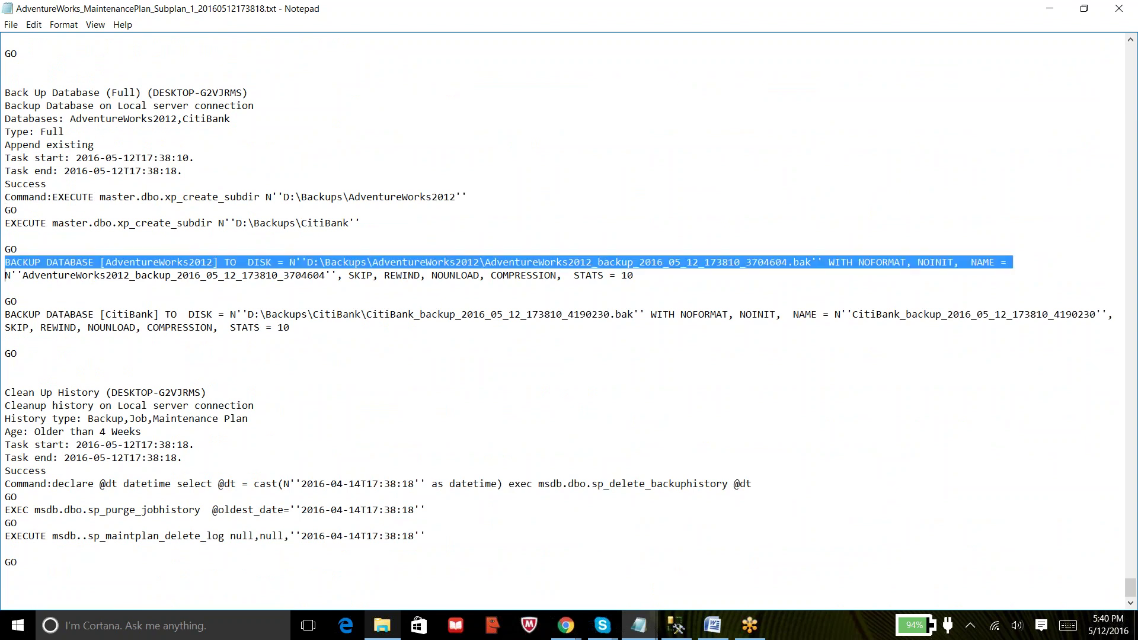
key(shift+Down)
key(shift+Down)
key(shift+Down)
key(shift+Down)
key(shift+Down)
key(shift+Down)
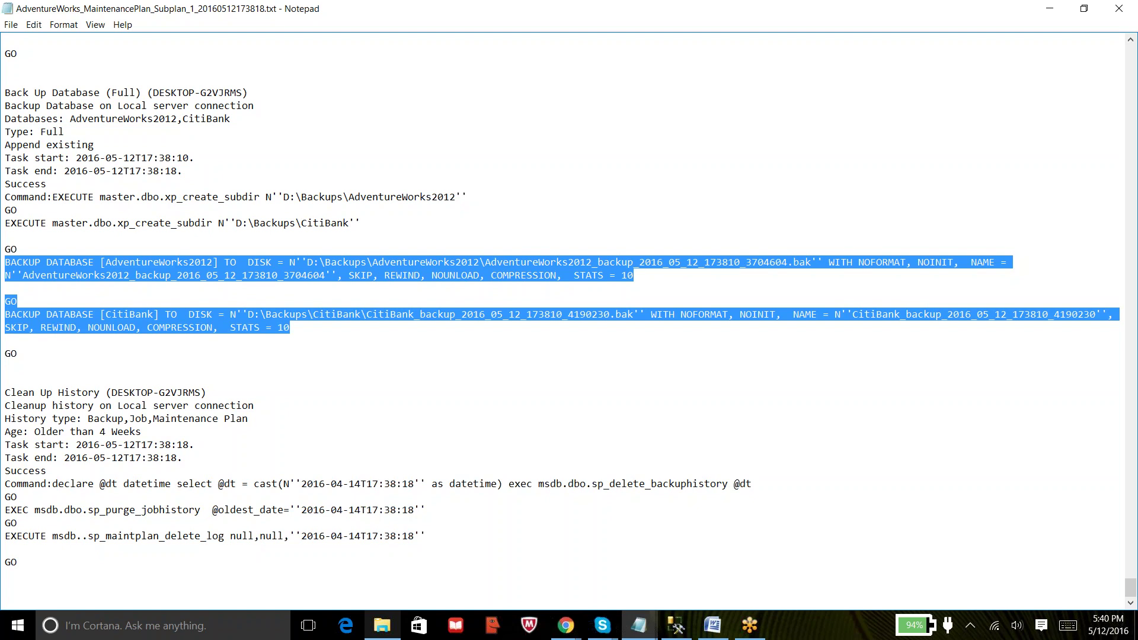
drag(426, 537, 4, 484)
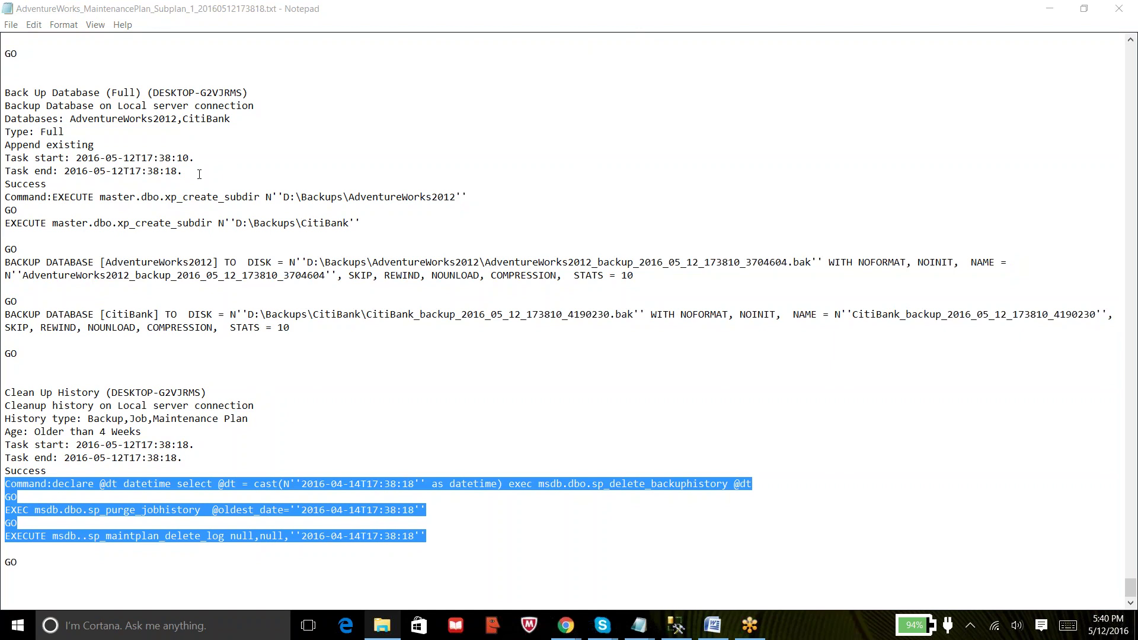
click(199, 174)
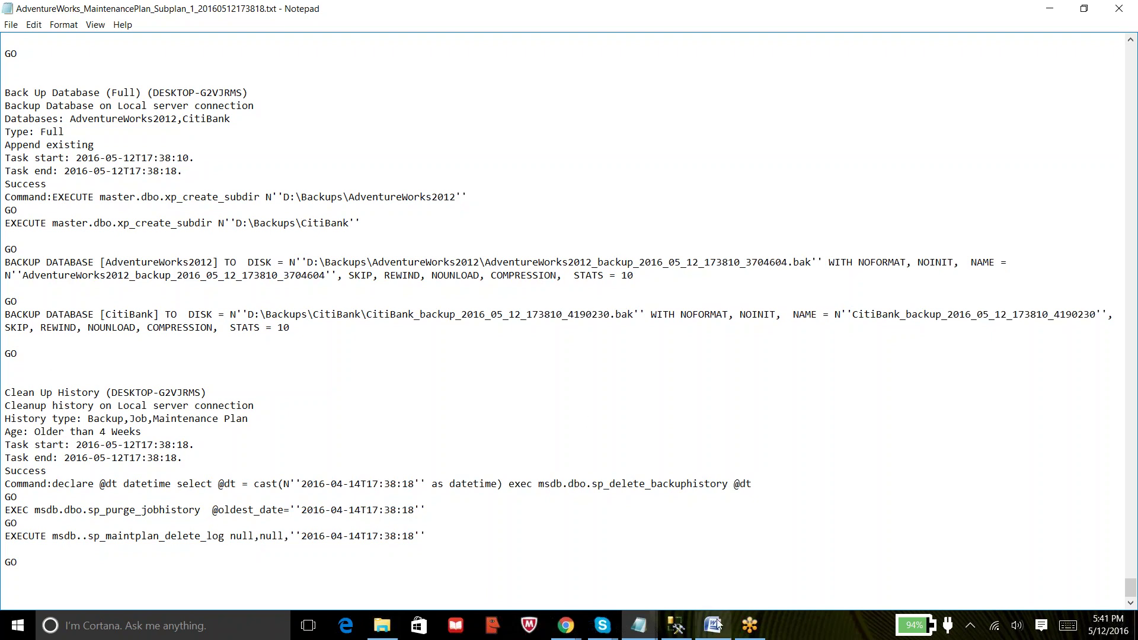
Step: Switch to Management Studio and show the schedules in the properties of the AdventureWorks_MaintenancePlan.Subplan_1 job
click(674, 627)
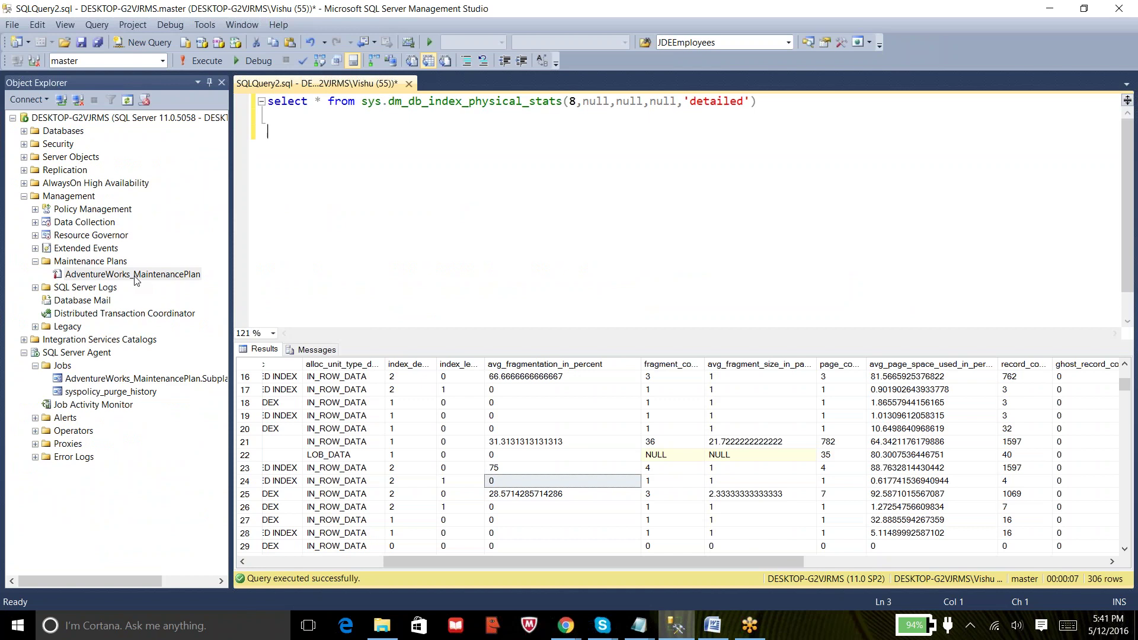
click(175, 380)
right_click(177, 380)
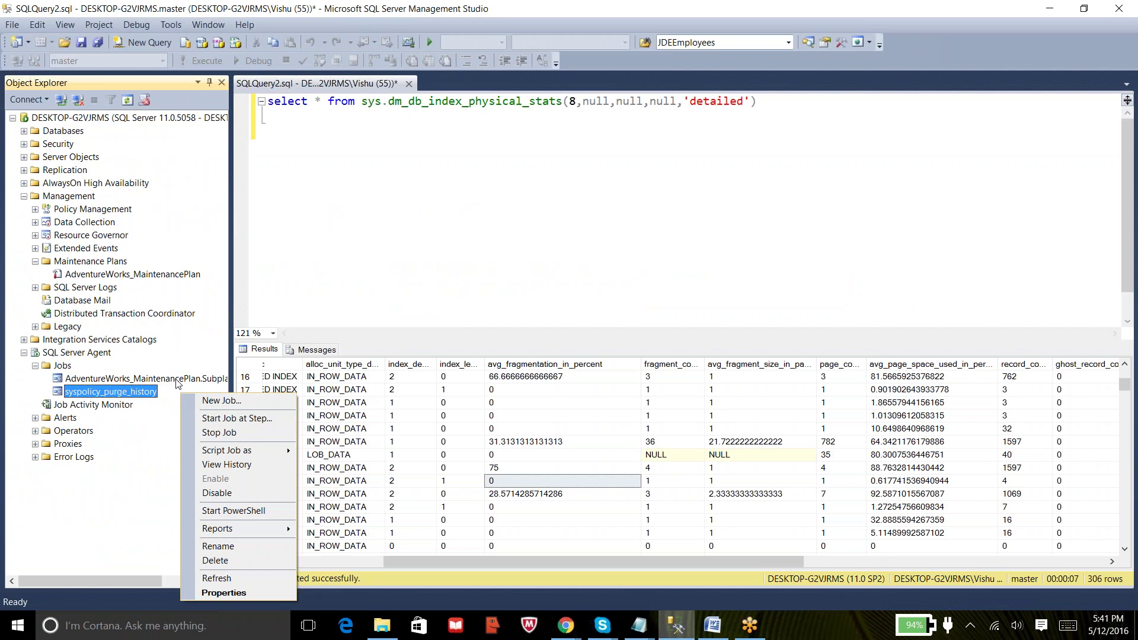
click(219, 578)
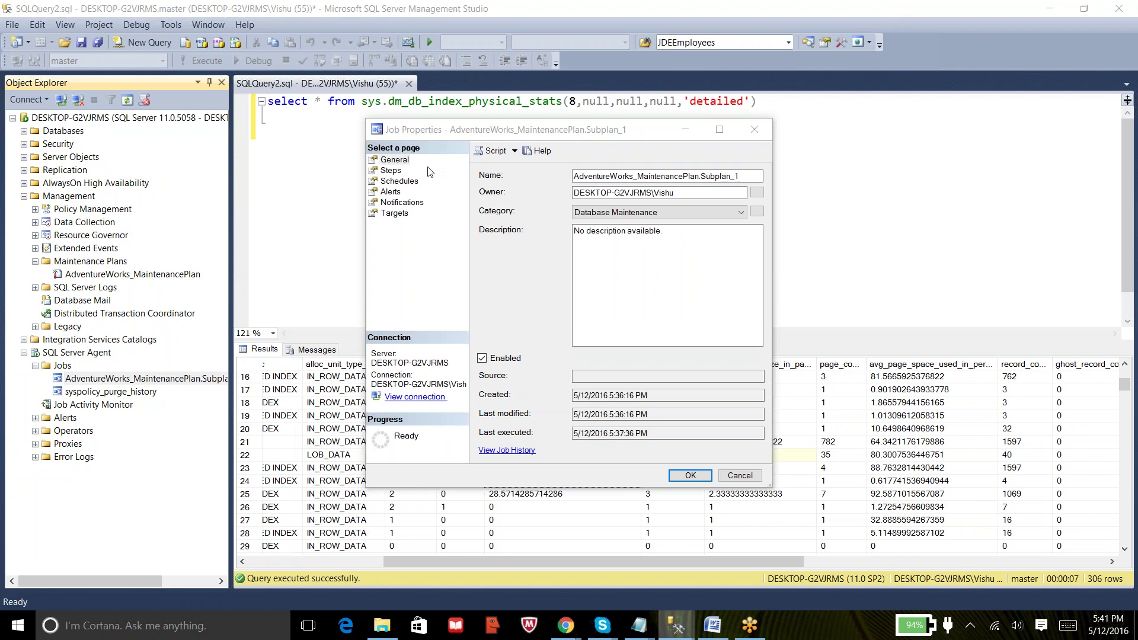
click(399, 182)
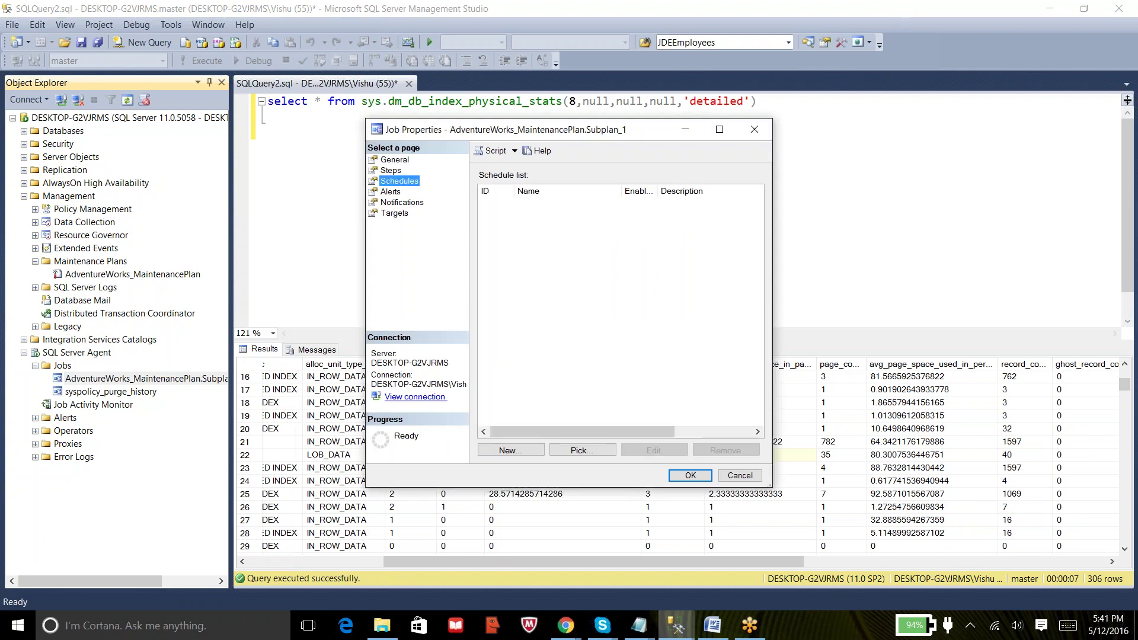
Step: Start a new recurring job schedule named "Weekly on Saturday" and have it run weekly on Saturday instead of Sunday
click(516, 452)
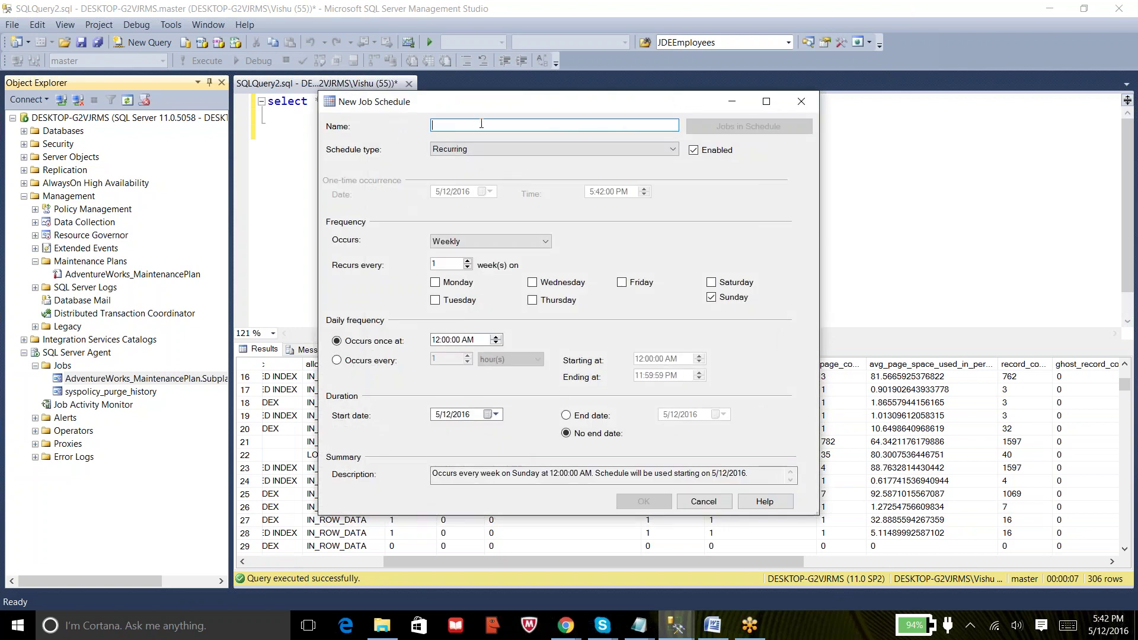
text(Weekly)
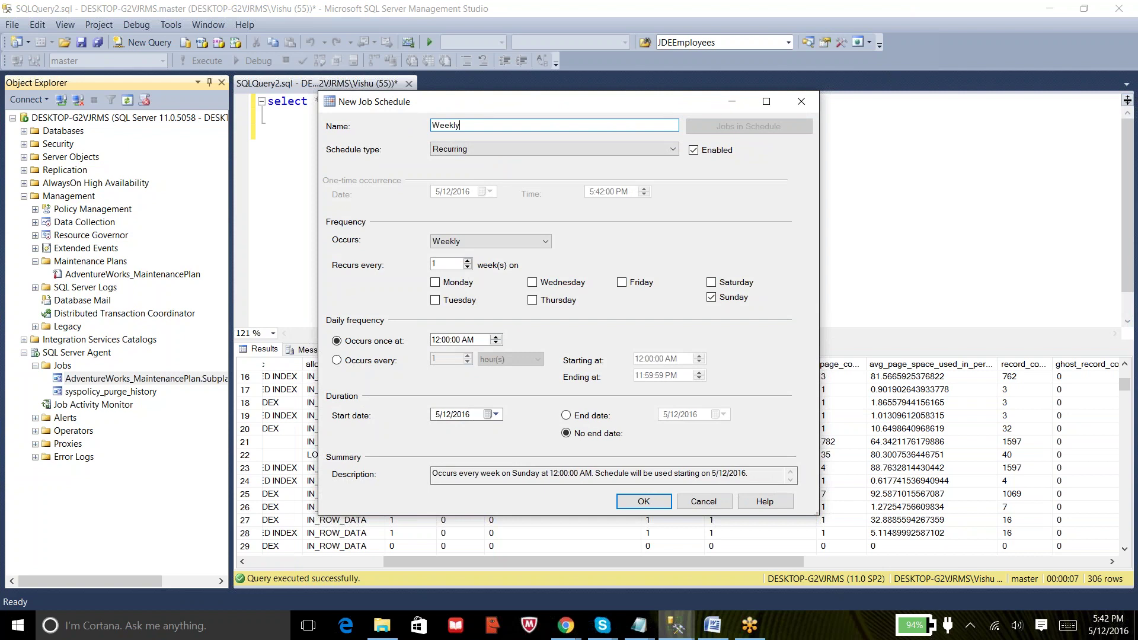
text( on Saturday)
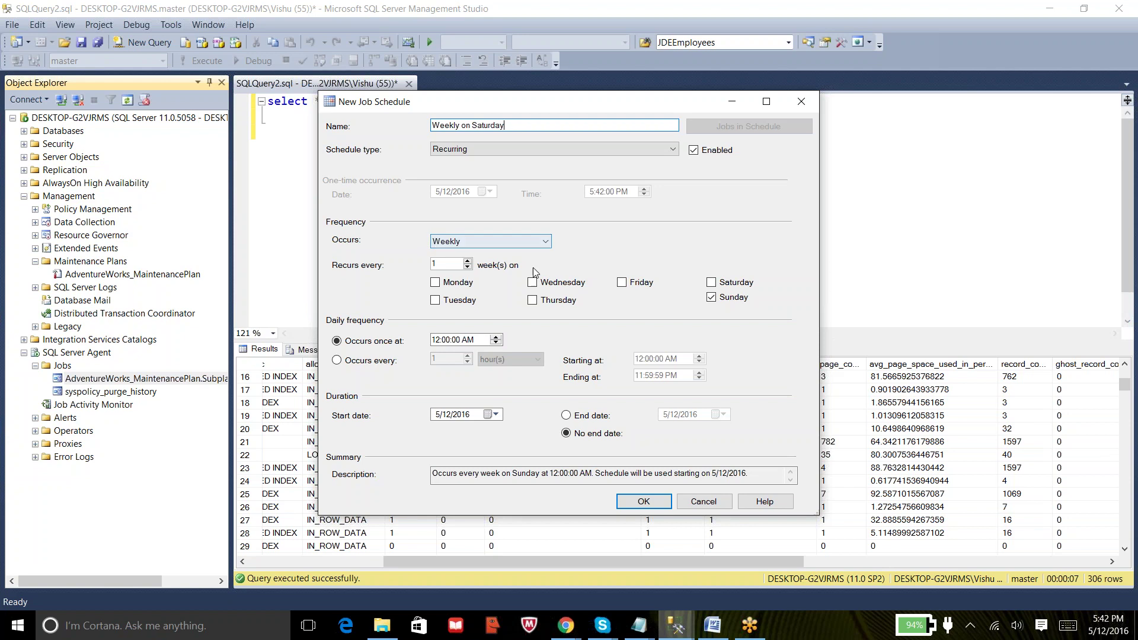
click(712, 299)
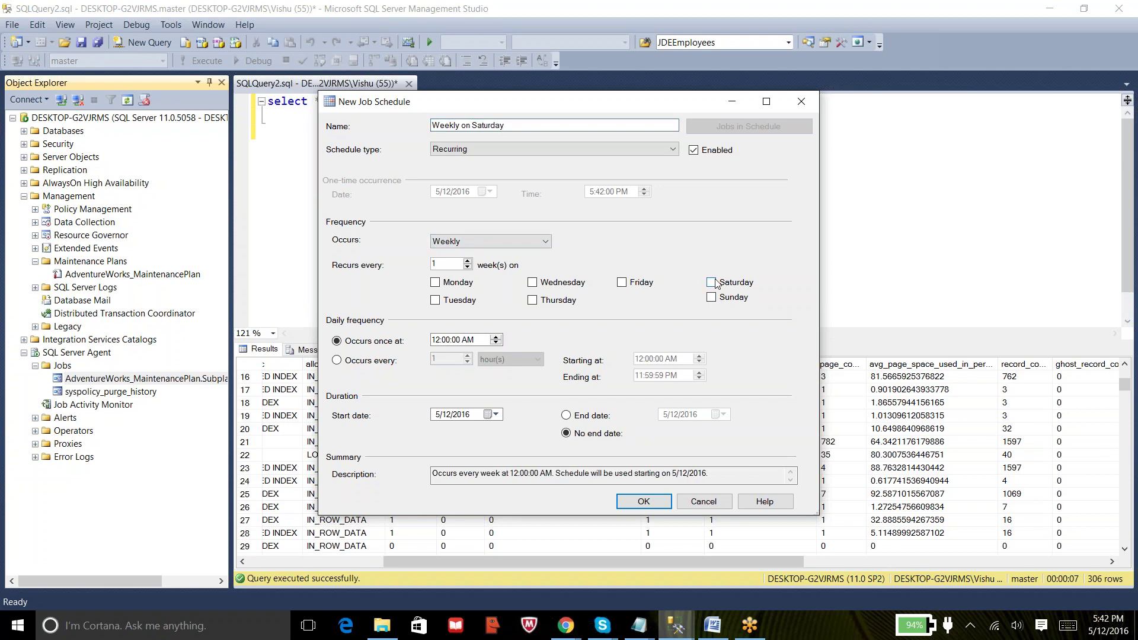
click(711, 283)
Step: Set the schedule to occur once at 7:00:00 PM, then save the schedule and the job properties
click(437, 340)
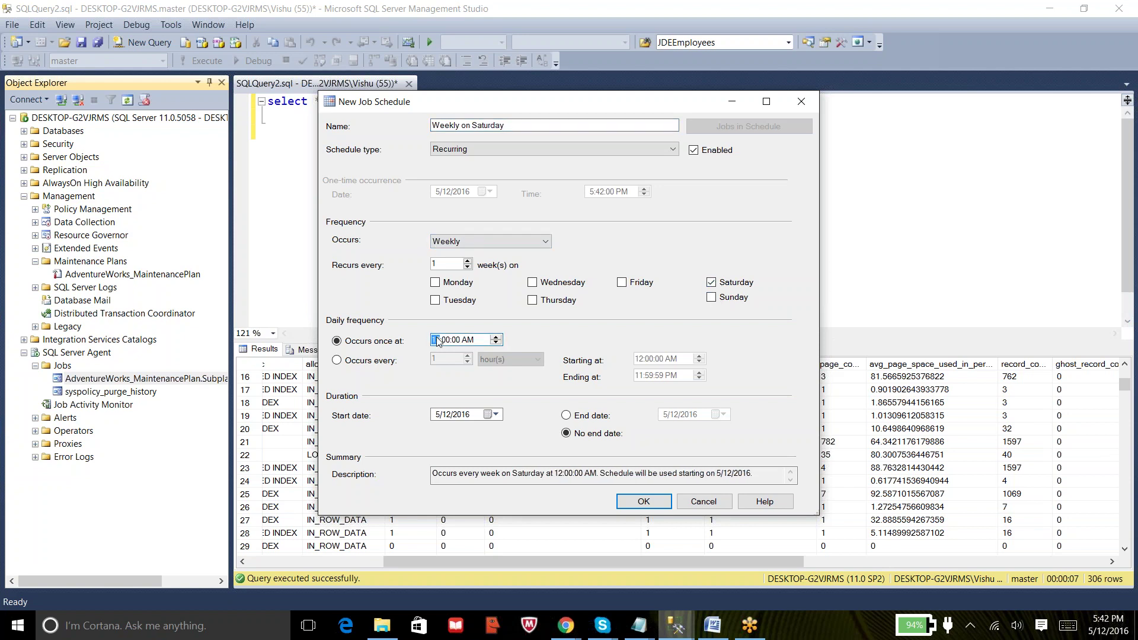
text(7)
click(469, 341)
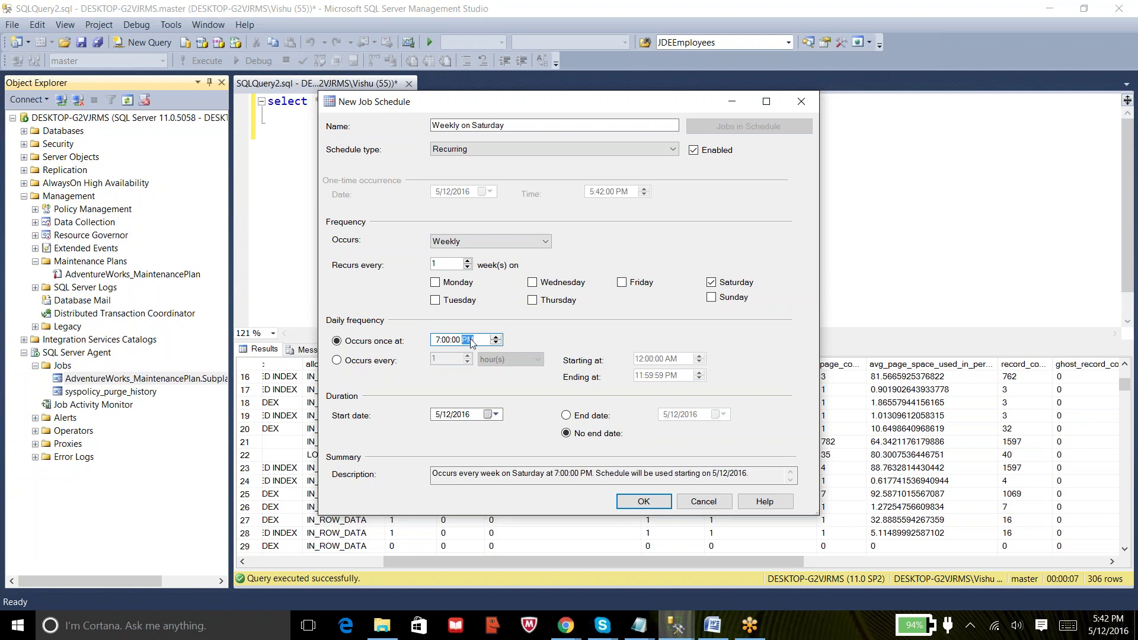
click(640, 502)
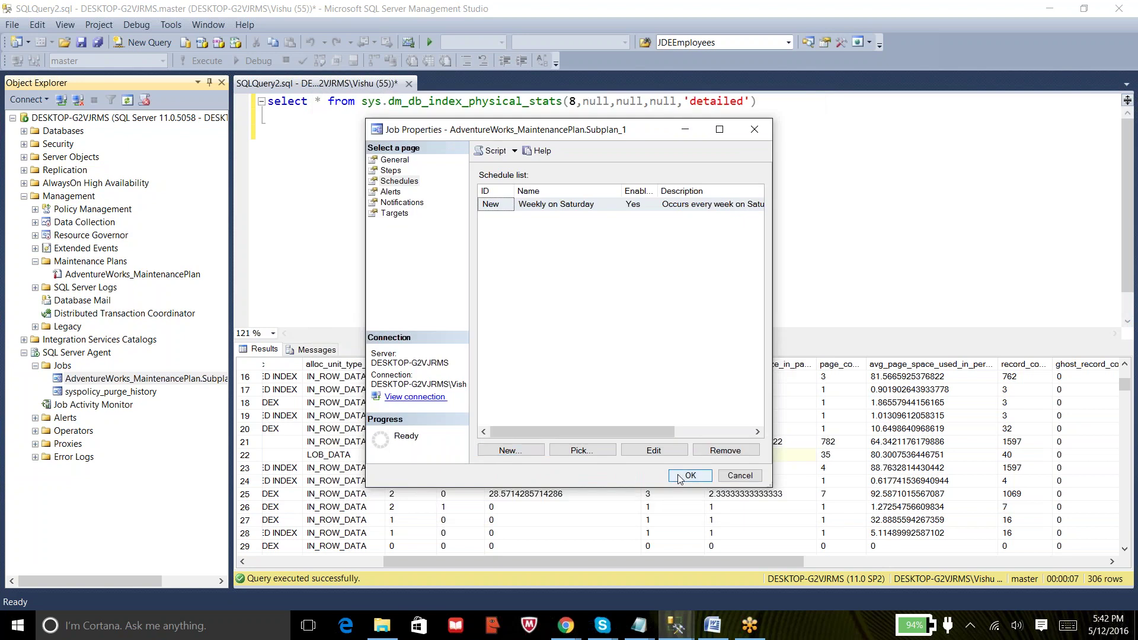
click(680, 479)
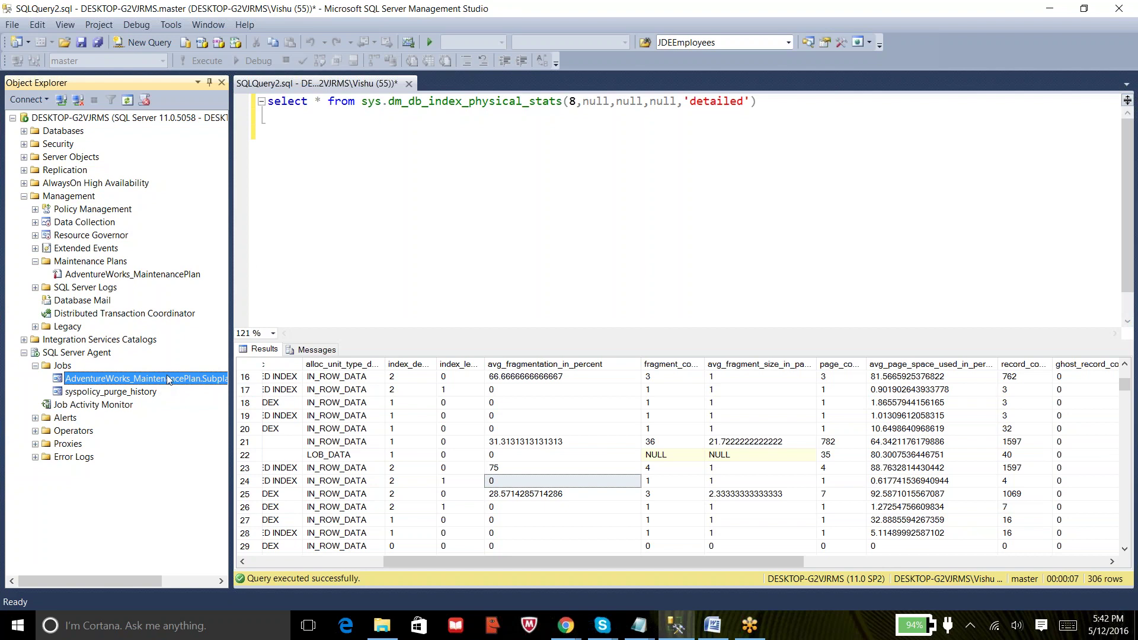
Step: Switch to the SQL_Server_Training.docx document in Word and read through the maintenance plan task notes down to the statistics update commands
click(723, 629)
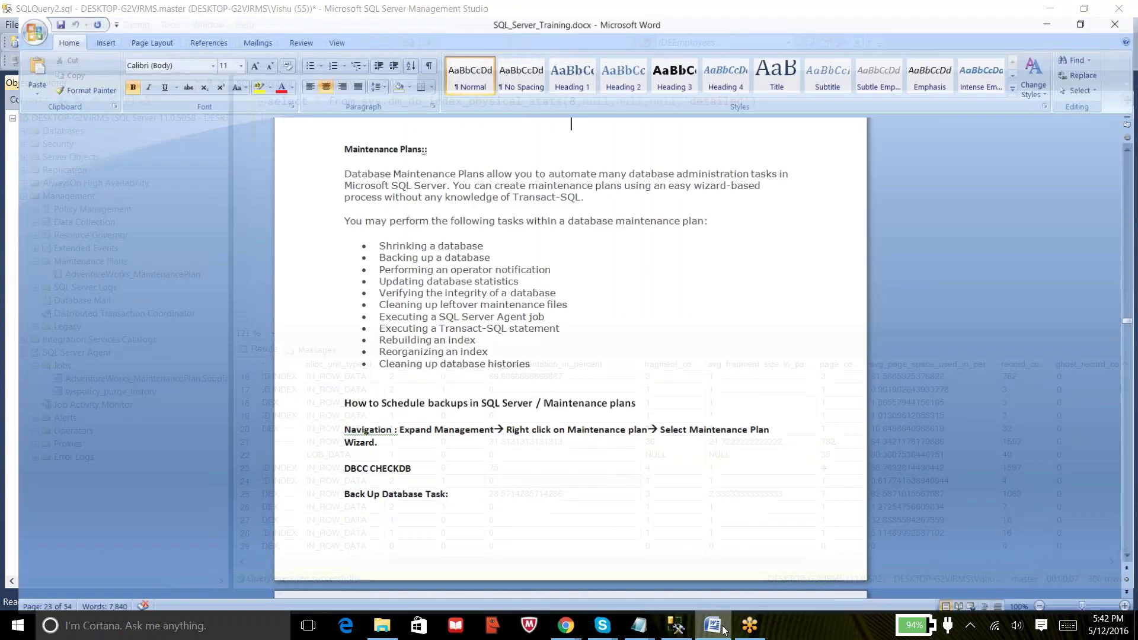
key(Down)
key(Down)
key(Down)
key(Down)
key(Down)
key(Down)
key(Down)
key(Down)
key(Down)
key(Down)
key(Down)
key(Down)
key(Down)
key(Down)
key(Down)
key(Down)
key(Down)
key(Down)
key(Down)
key(Down)
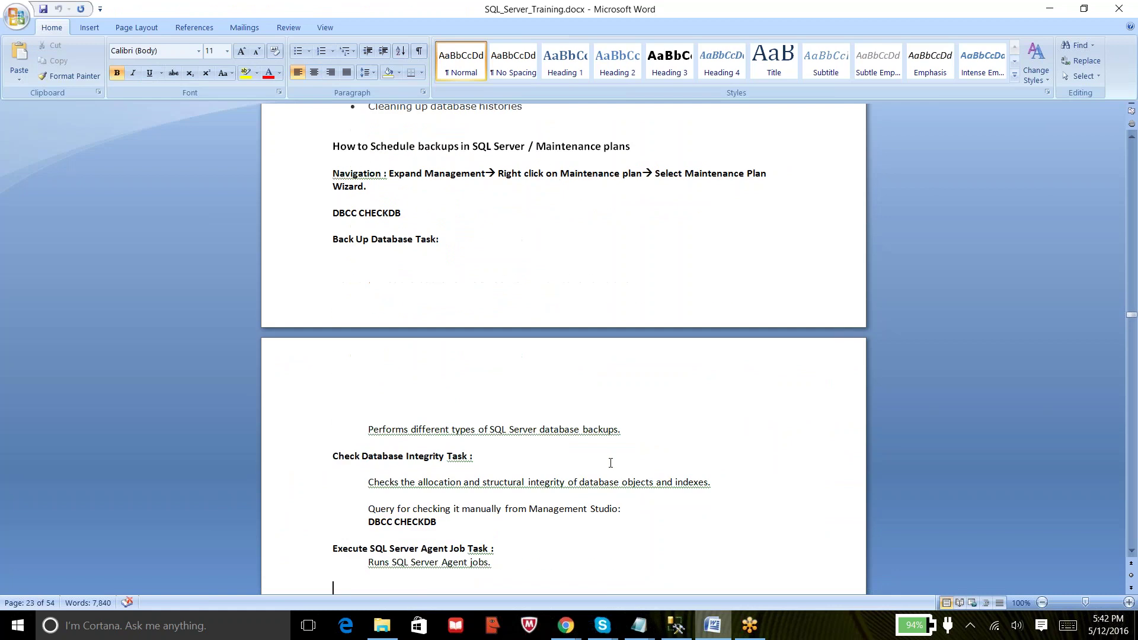
key(Down)
key(Down)
key(Down)
key(Down)
key(Down)
key(Down)
key(Down)
key(Down)
key(Down)
key(Down)
key(Down)
key(Down)
key(Down)
key(Down)
key(Down)
key(Down)
key(Down)
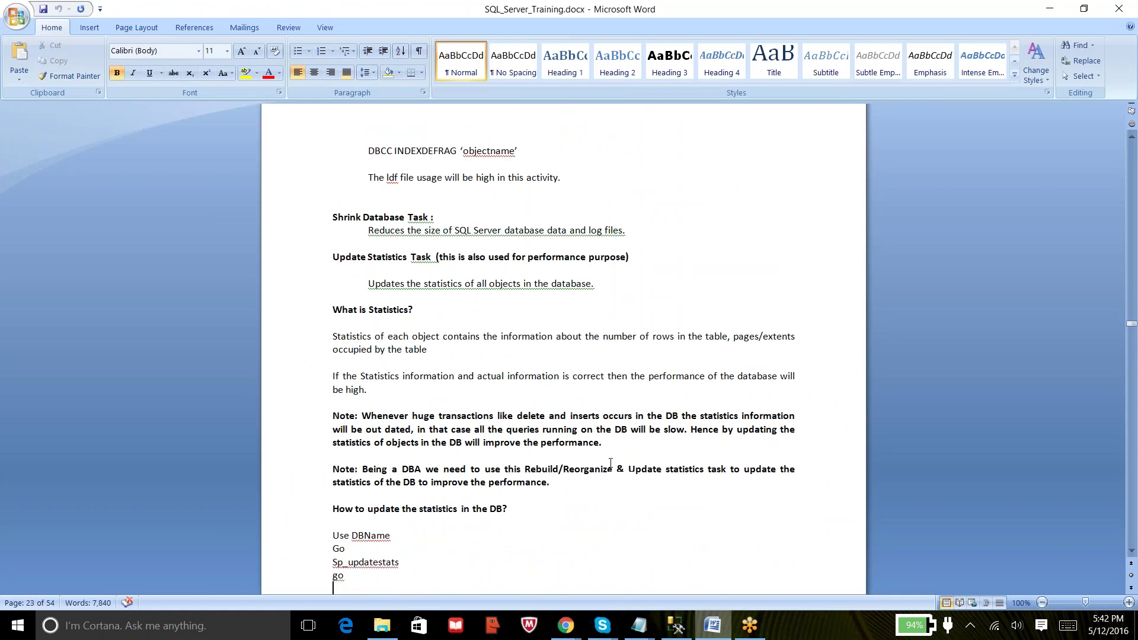
key(Down)
key(Down)
key(Down)
key(Down)
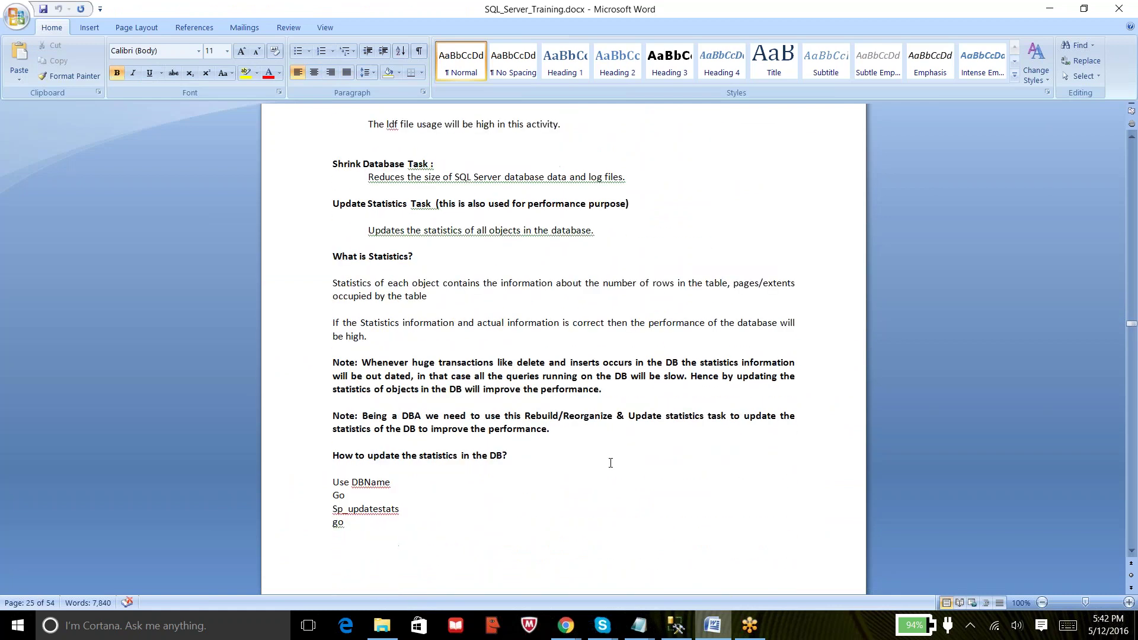
Step: Read through the SQL Server Agent and DatabaseMail notes in the training document down to the current connections heading
key(Down)
key(Down)
key(Down)
key(Down)
key(Down)
key(Down)
key(Down)
key(Down)
key(Down)
key(Down)
key(Down)
key(Down)
key(Down)
key(Down)
key(Down)
key(Down)
key(Down)
key(Down)
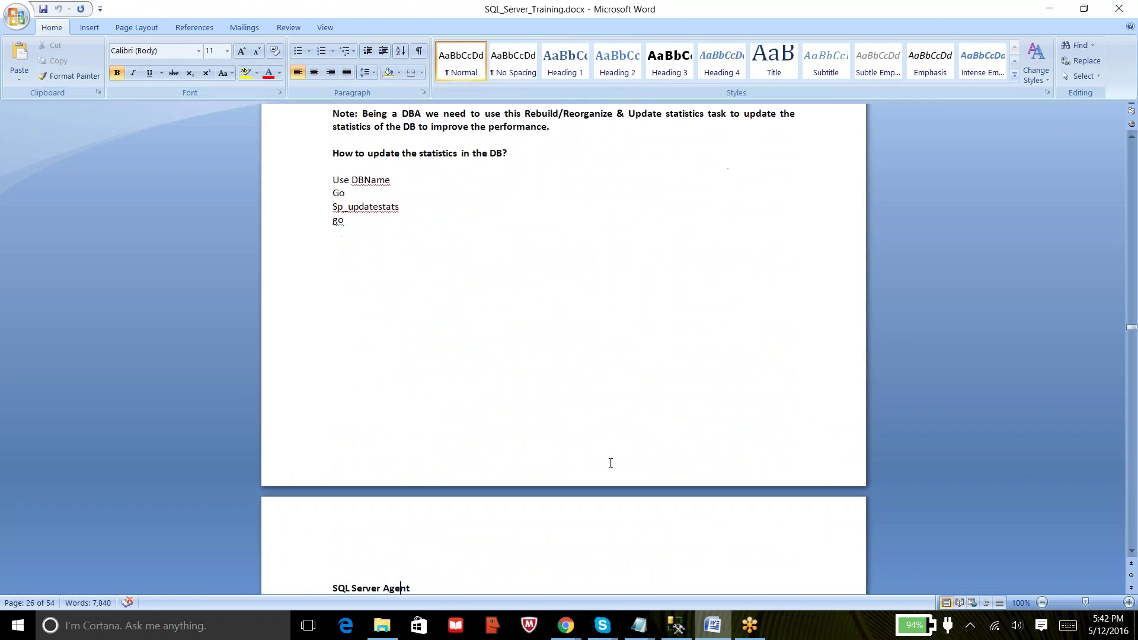
key(Down)
key(Down)
key(Down)
key(Down)
key(Down)
key(Down)
key(Down)
key(Down)
key(Down)
key(Down)
key(Down)
key(Down)
key(Down)
key(Down)
key(Down)
key(Down)
key(Down)
key(Down)
key(Down)
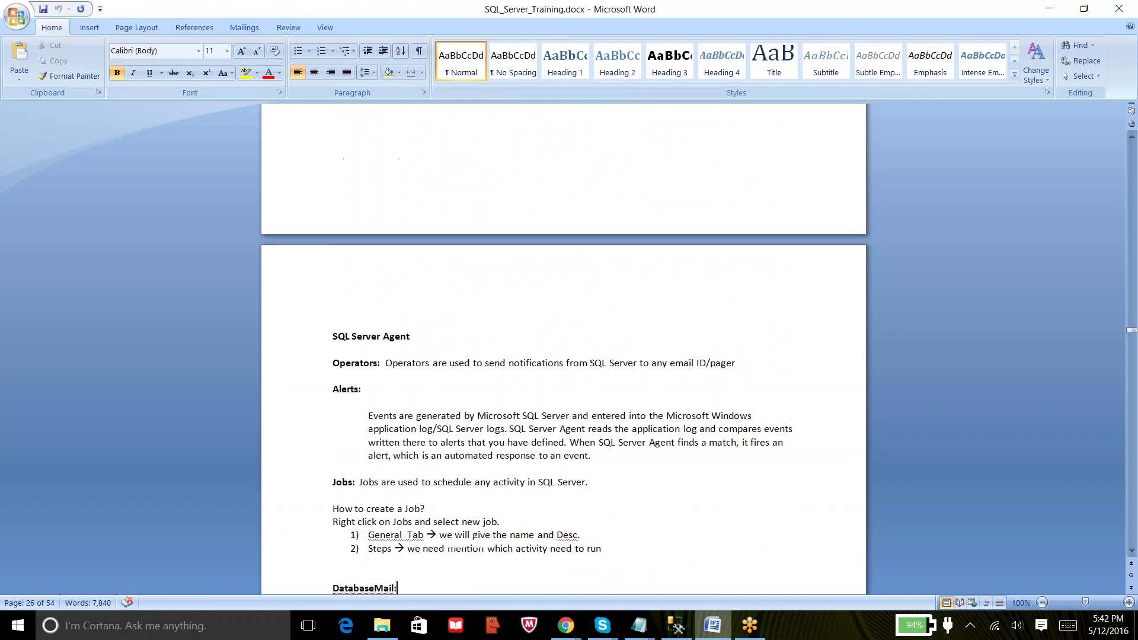
key(Down)
key(Down)
key(Down)
key(Down)
key(Down)
key(Down)
key(Down)
key(Down)
key(Down)
key(Down)
key(Down)
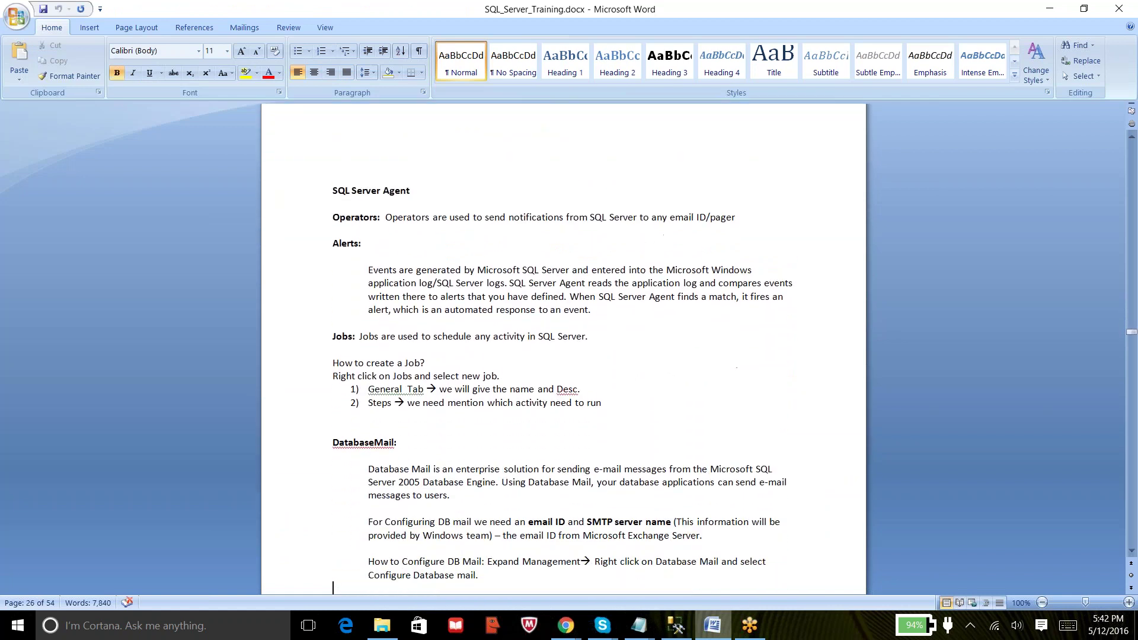
key(Down)
key(Down)
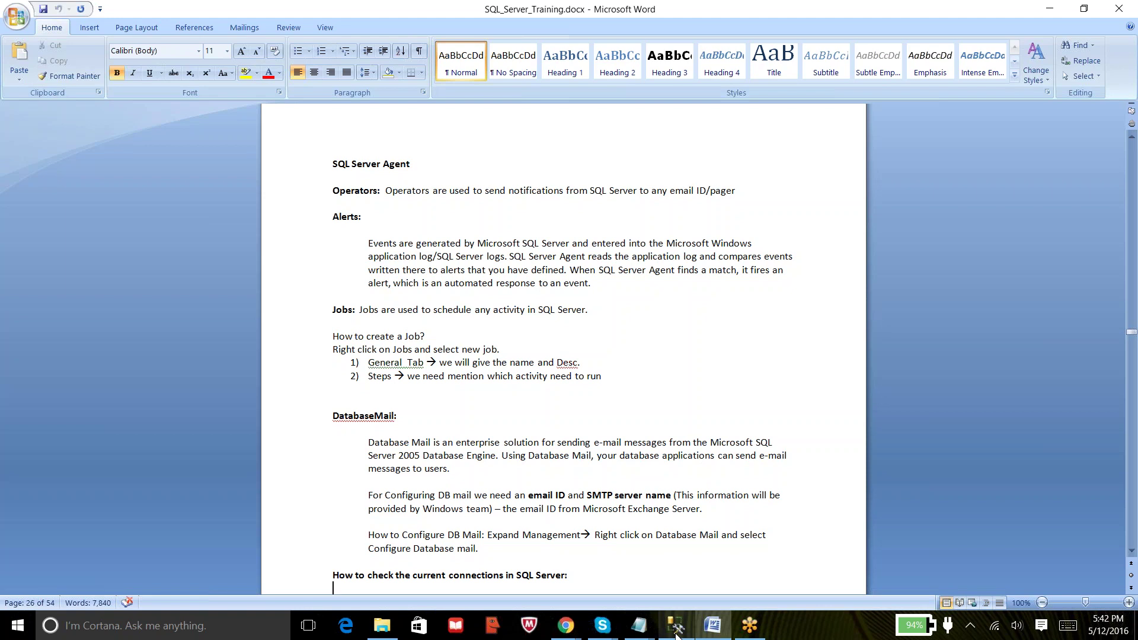
Step: Switch to Management Studio, collapse the Jobs folder and review the Jobs and Alerts folders under SQL Server Agent
key(alt+Tab)
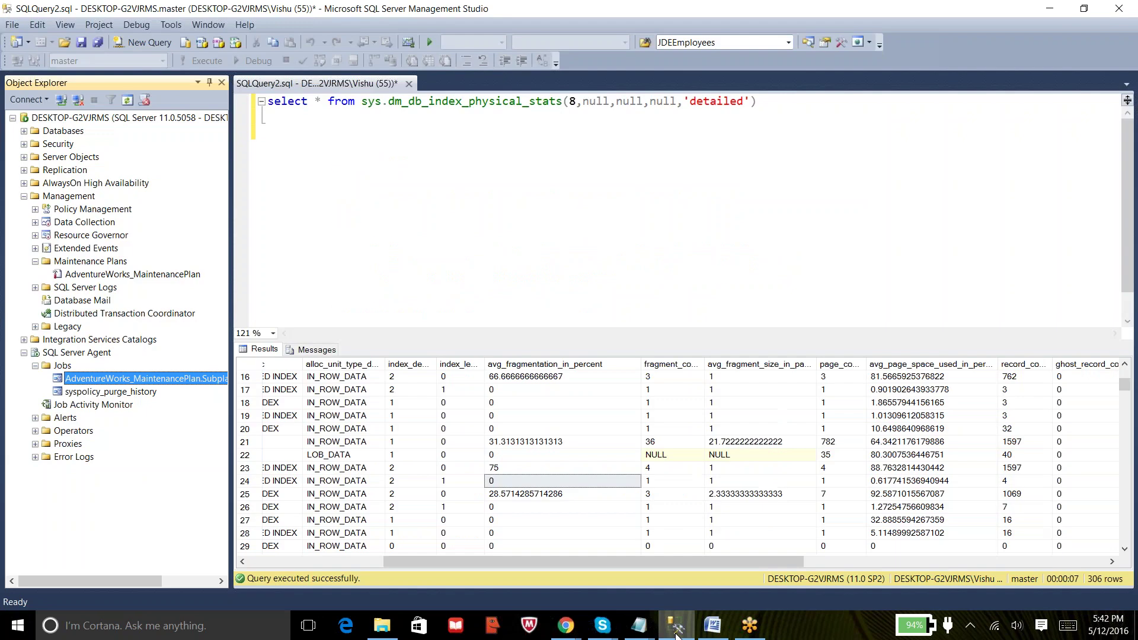
click(66, 353)
click(35, 366)
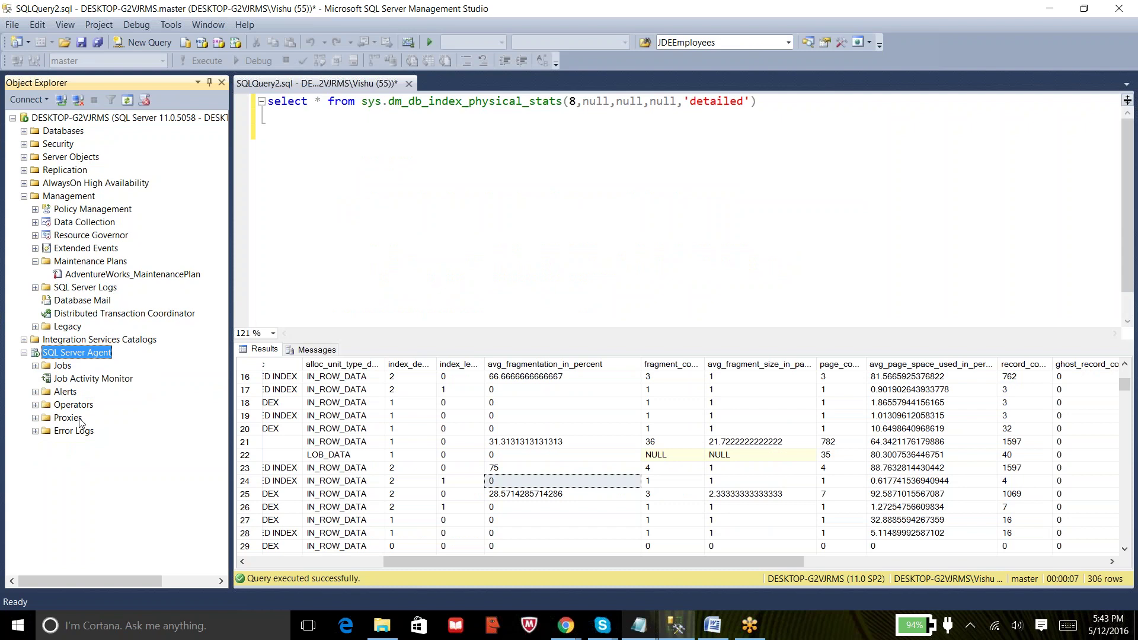
click(58, 366)
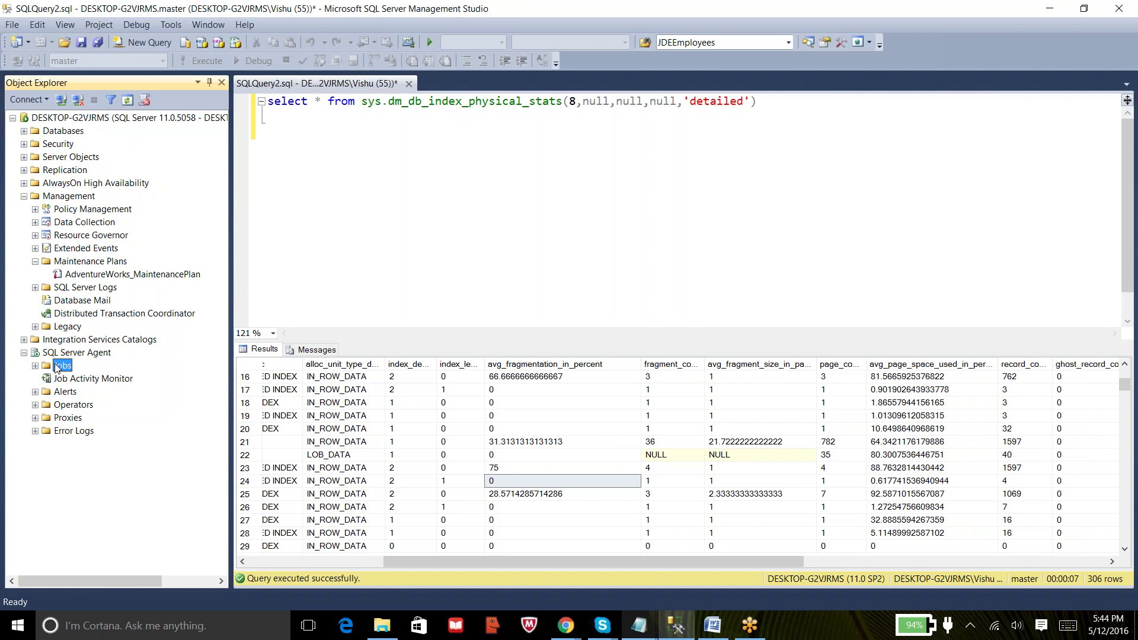
click(61, 392)
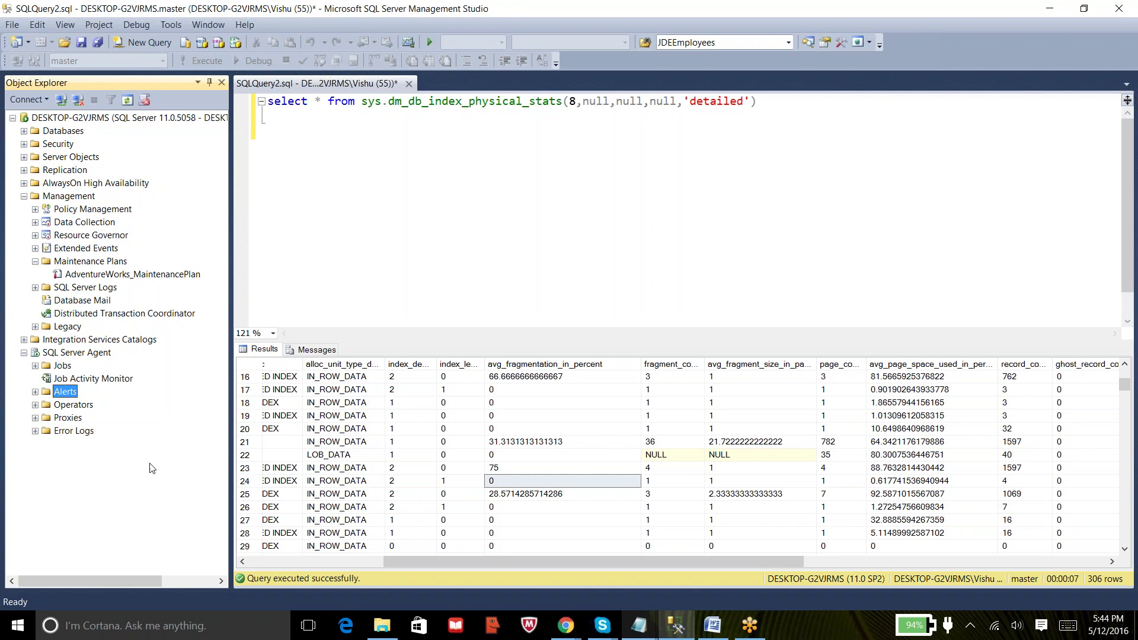
Step: Switch to File Explorer and open the PPT folder inside the personal training folder on drive C:
click(382, 626)
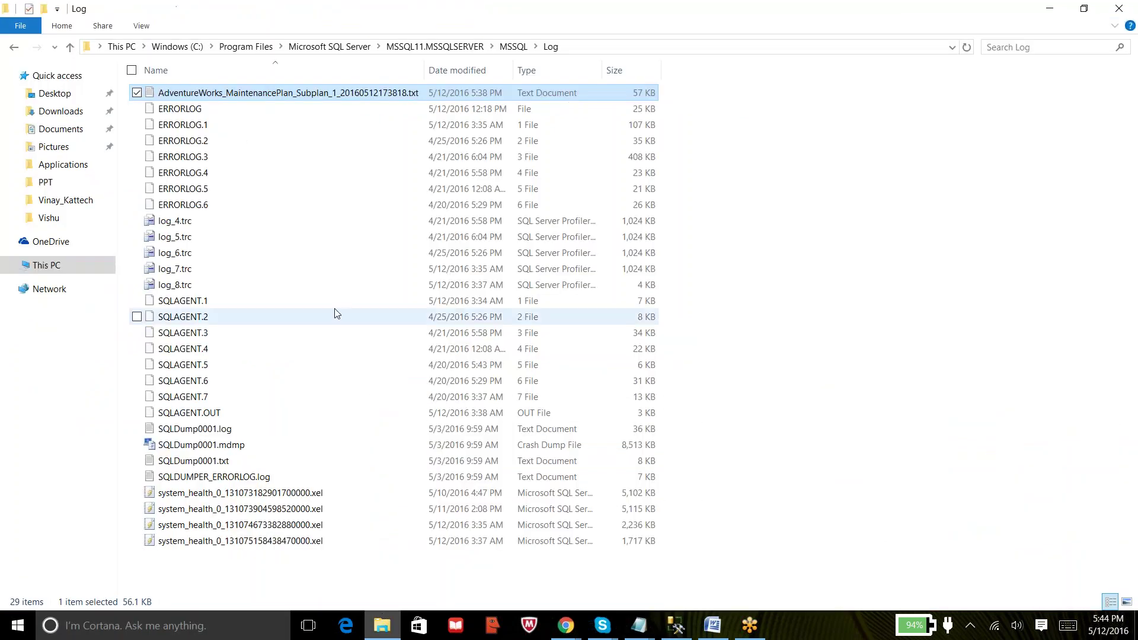
click(64, 265)
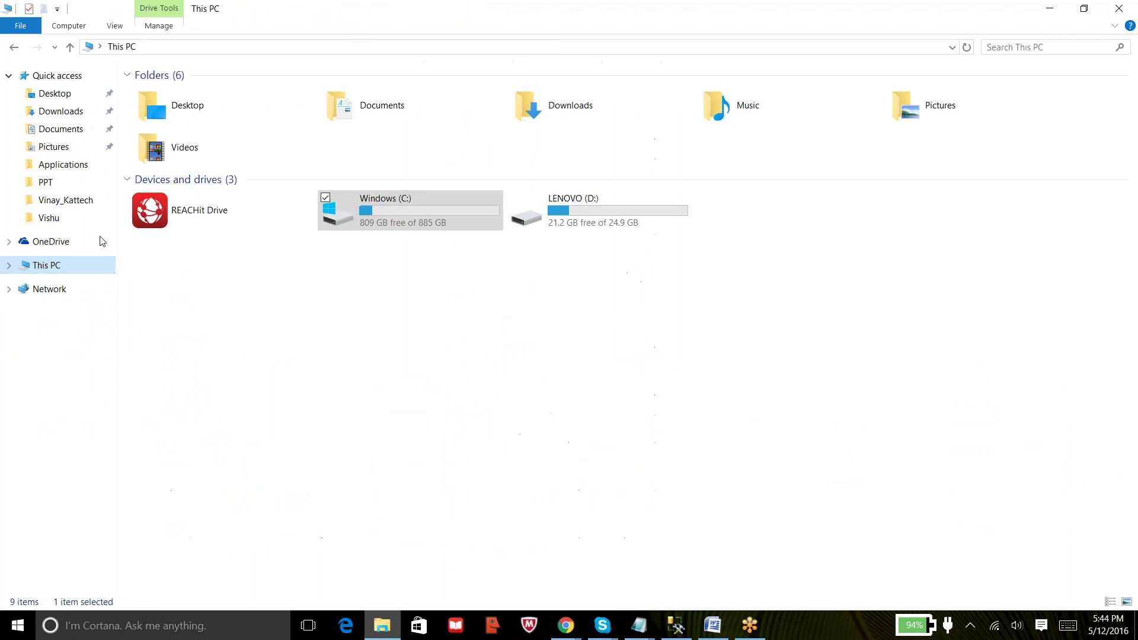
double_click(358, 209)
double_click(189, 159)
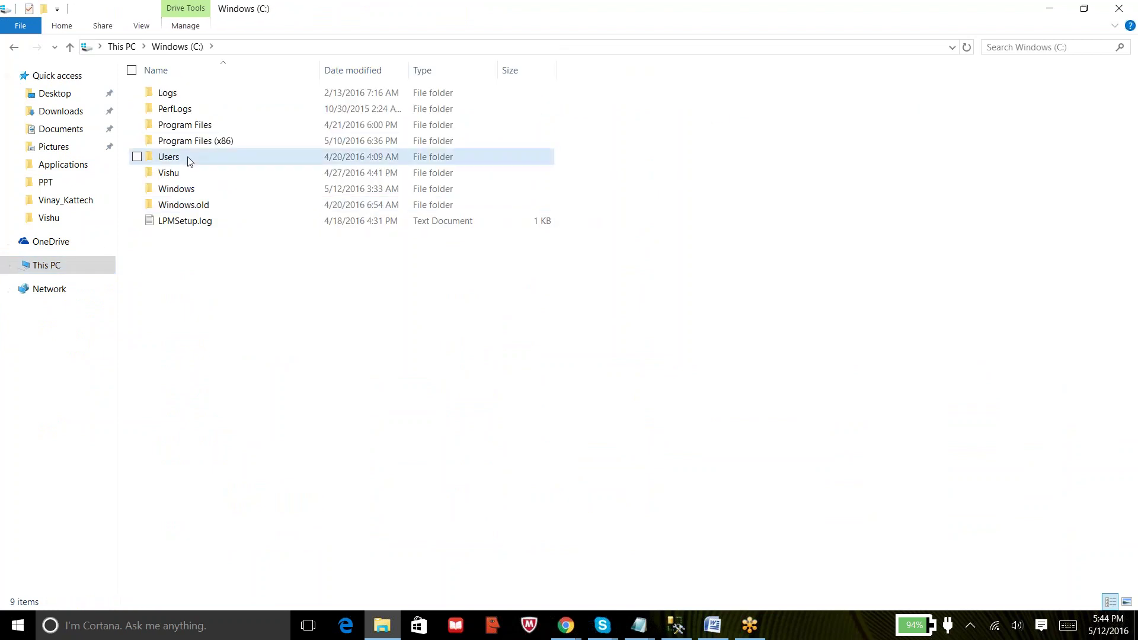
click(144, 71)
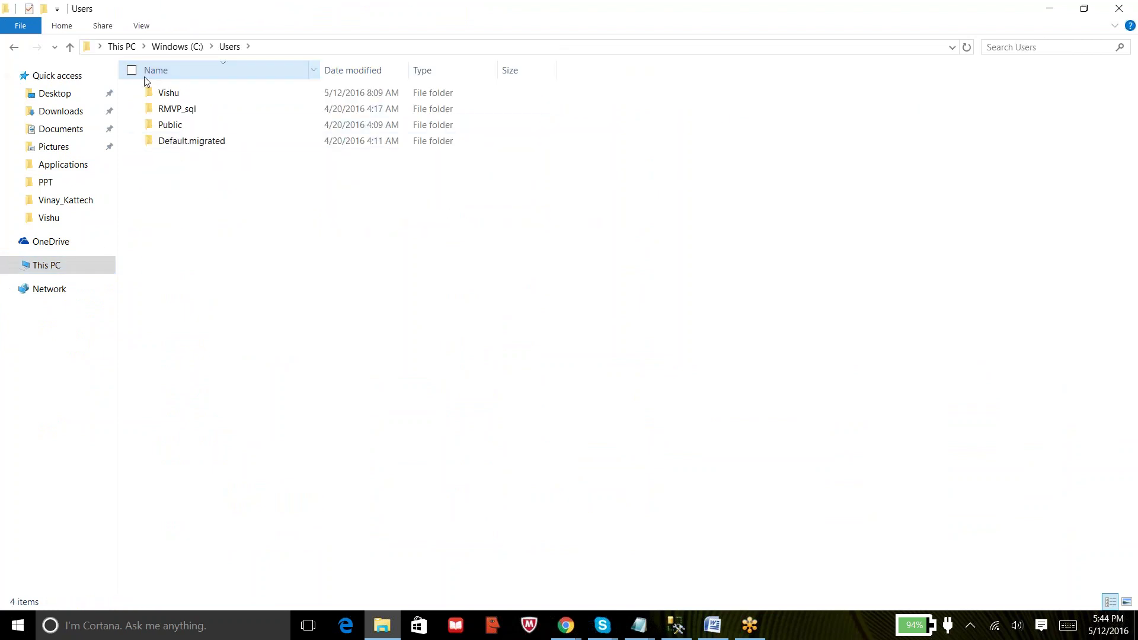
key(BackSpace)
key(Down)
key(Return)
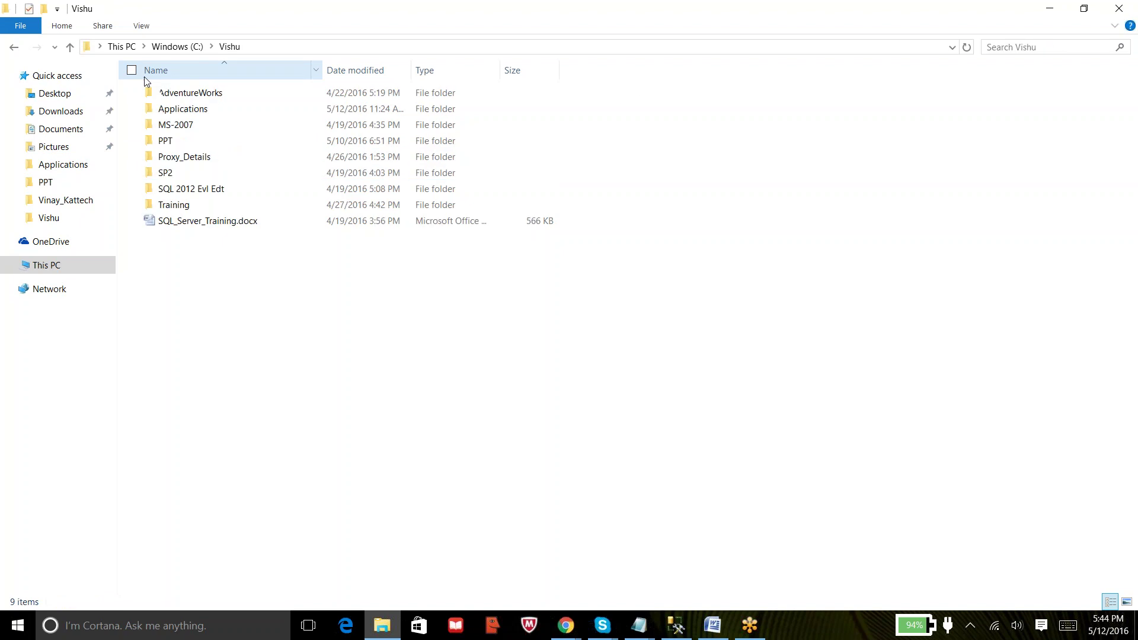
key(Down)
key(Down)
key(Down)
key(Return)
Step: Open the SQL Agent Service.pptx presentation in PowerPoint and show it as a slide show from the first slide
key(Down)
key(Down)
key(Down)
key(Down)
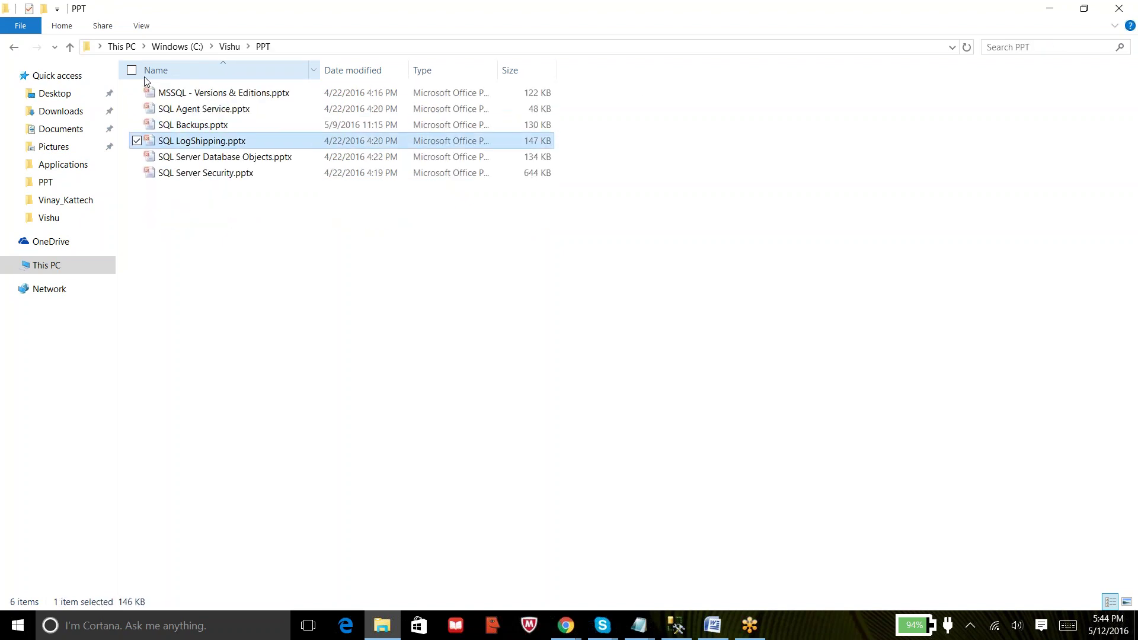
key(Up)
key(Up)
key(Return)
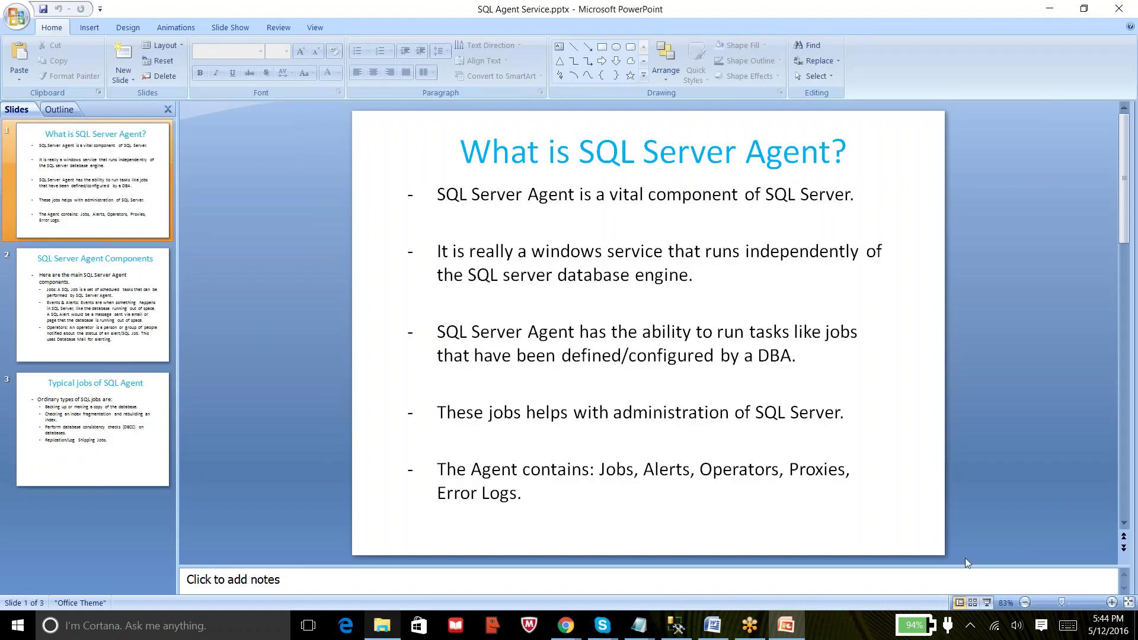
key(F5)
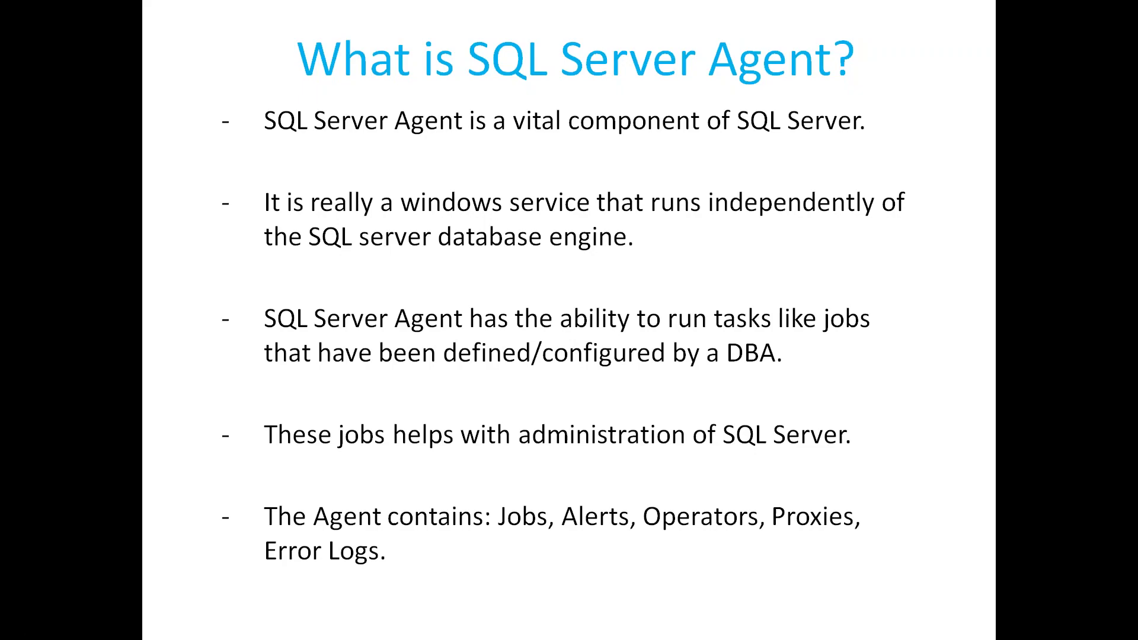
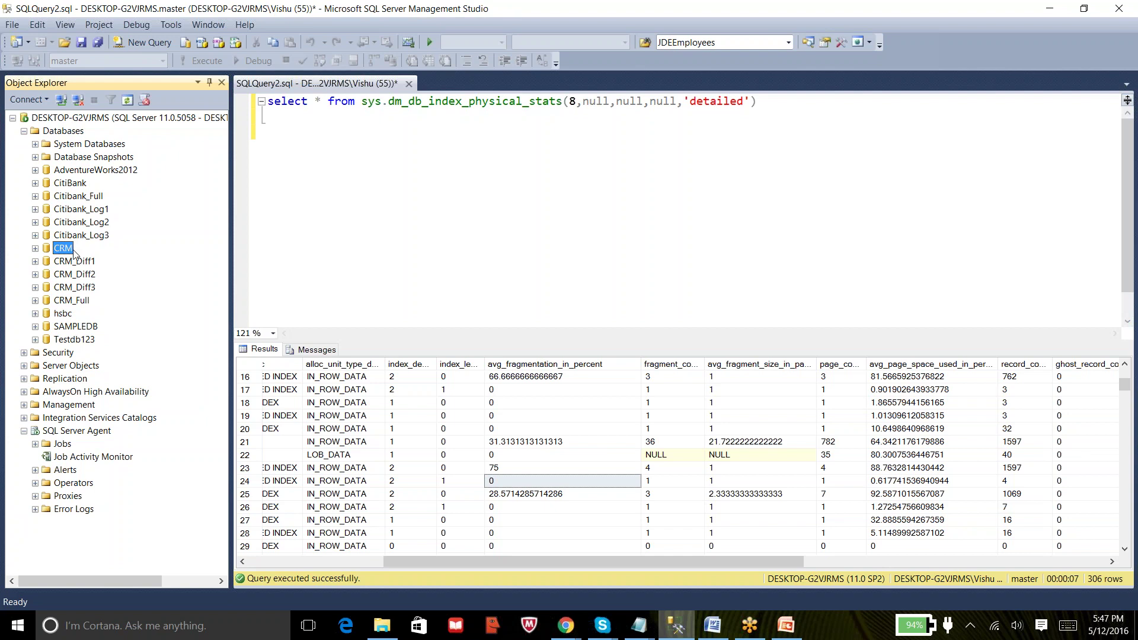
Step: Start a full backup of the CRM database and remove the existing crm_Diff3.bak destination
right_click(74, 254)
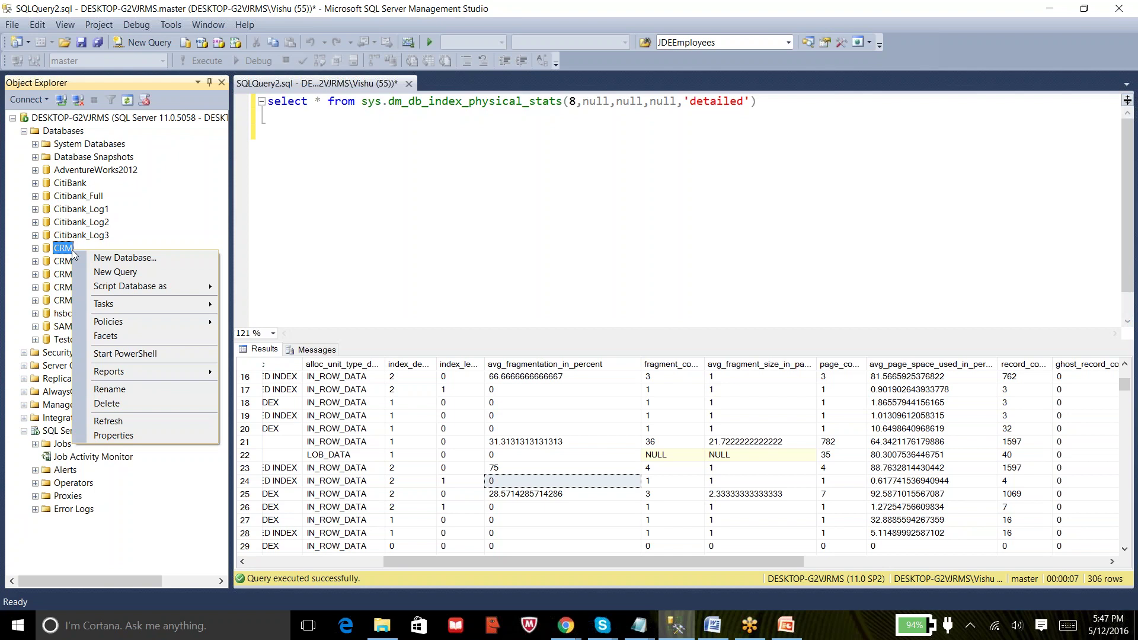
mouse_move(110, 301)
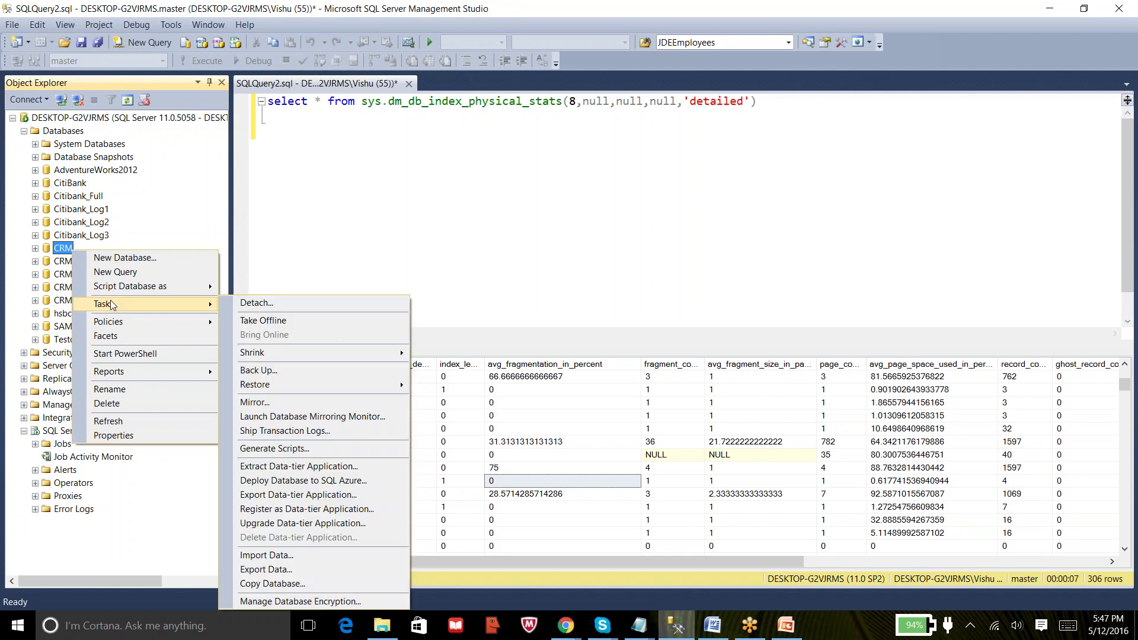
click(265, 370)
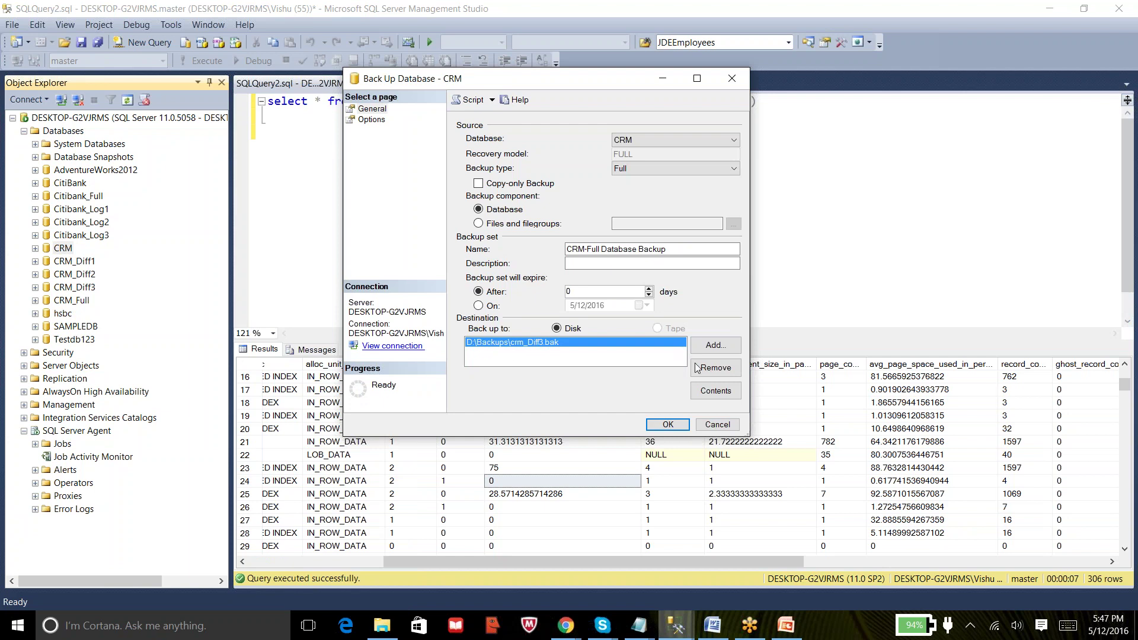
click(714, 367)
Step: Add a disk backup destination named CRM_Full.bak in the D:\Backups folder
click(715, 345)
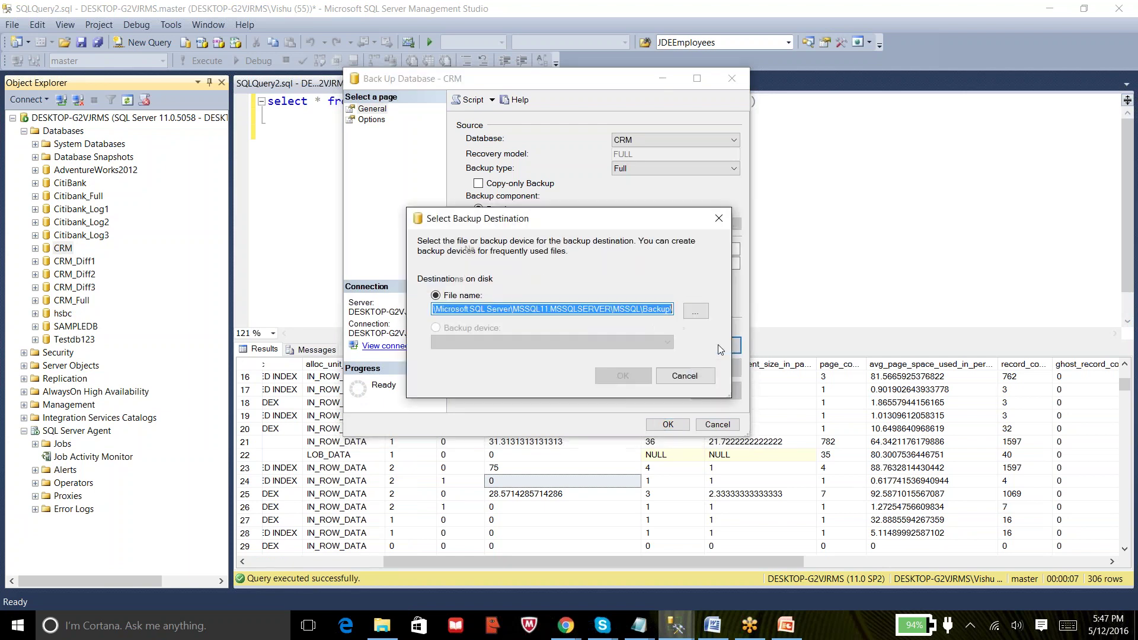
click(705, 314)
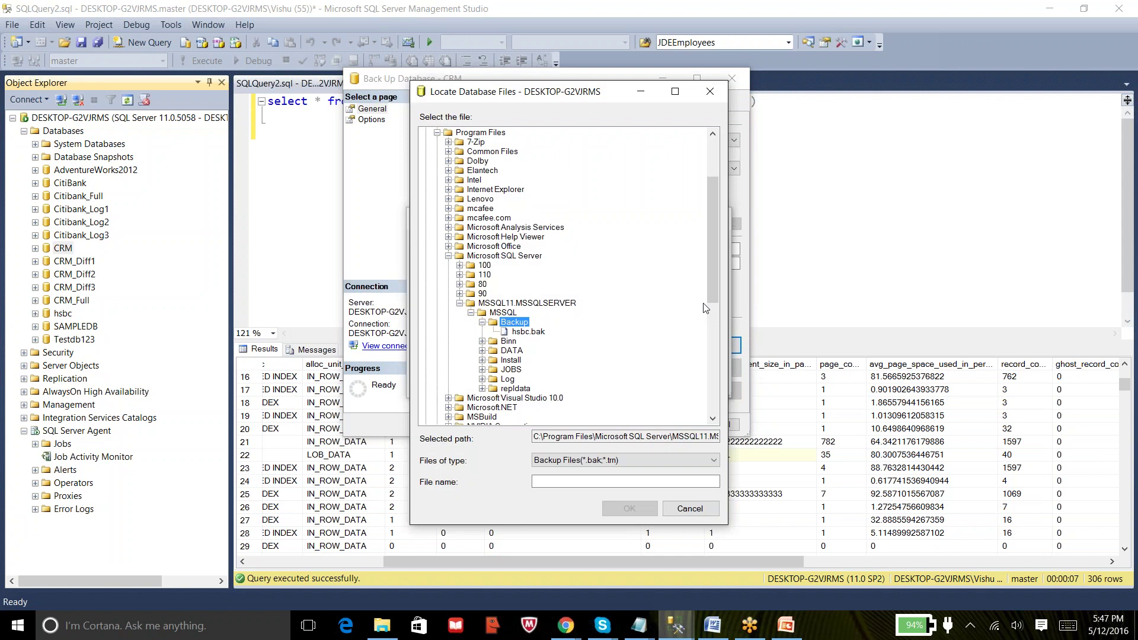
scroll(705, 215, up, 2)
click(425, 132)
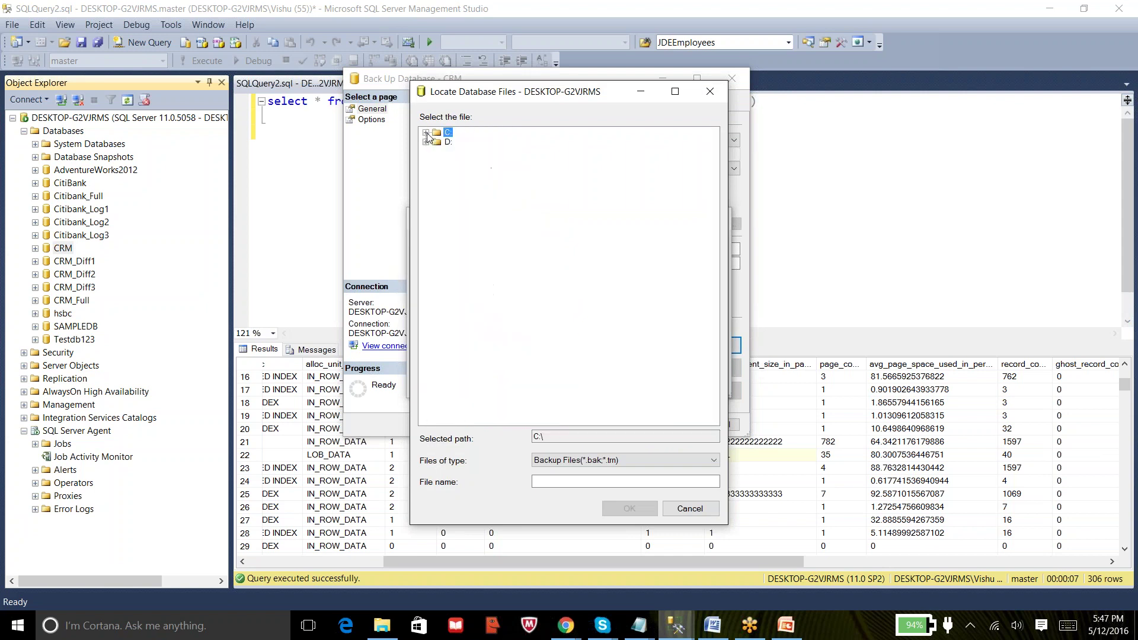
click(425, 142)
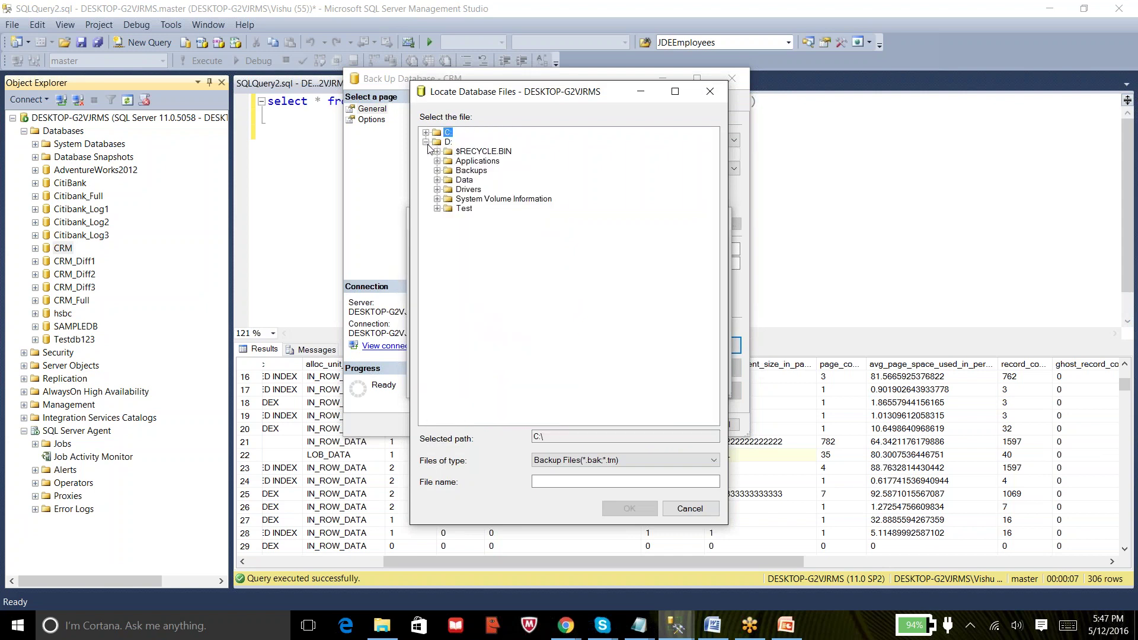
click(461, 171)
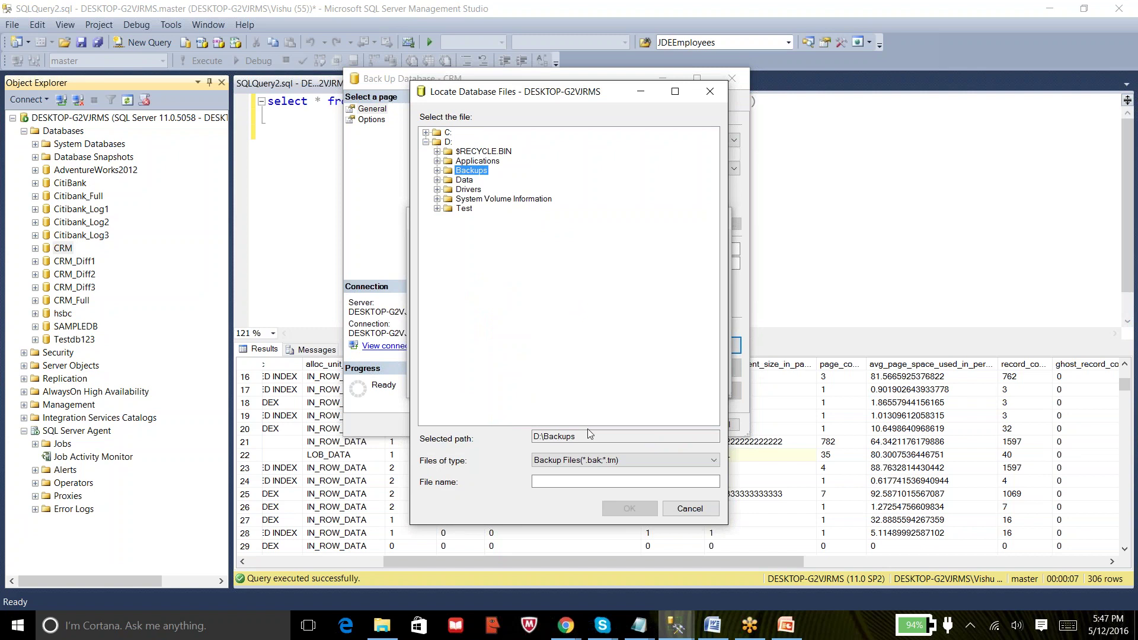
click(576, 482)
text(CRM)
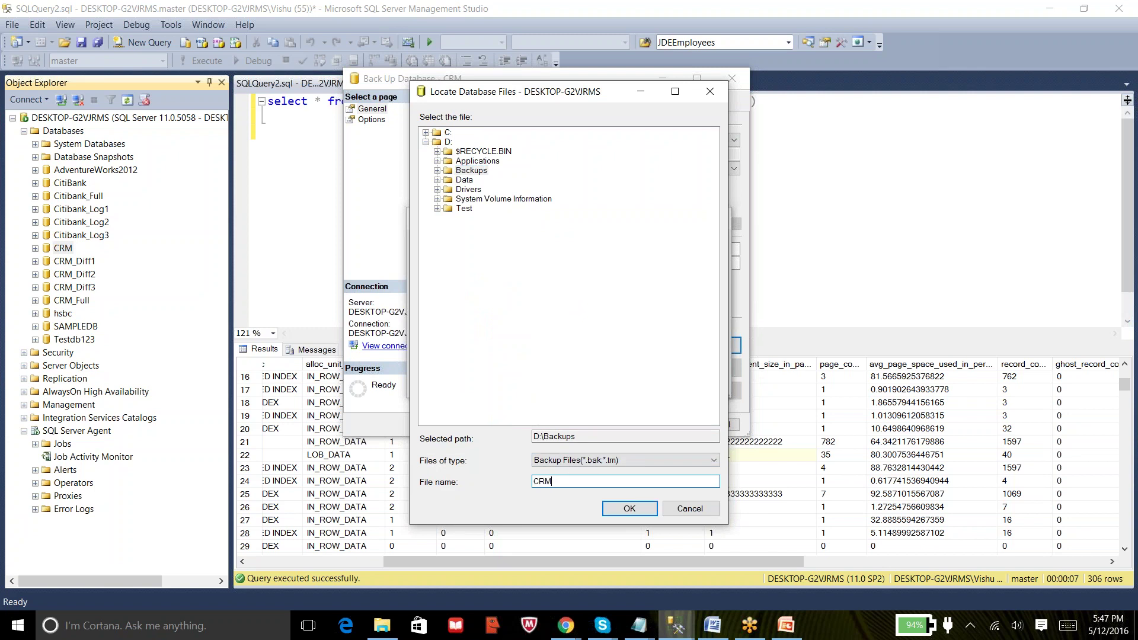
text(_Full.bak)
click(628, 508)
click(612, 377)
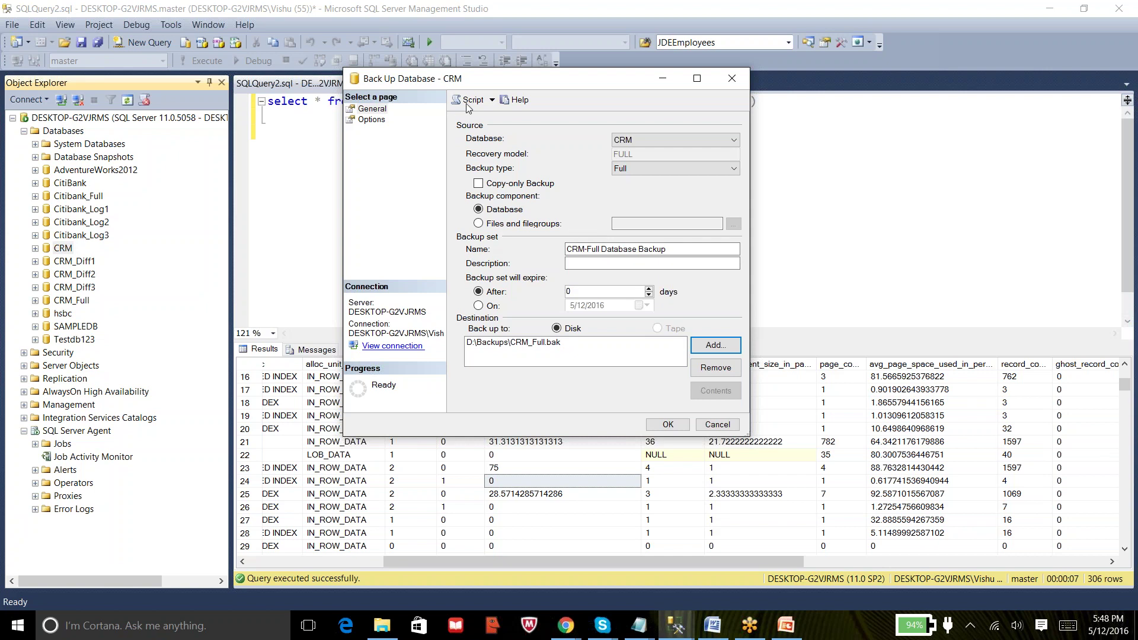
Step: Script the CRM backup action to a new query window and close the backup dialog without running it
click(492, 99)
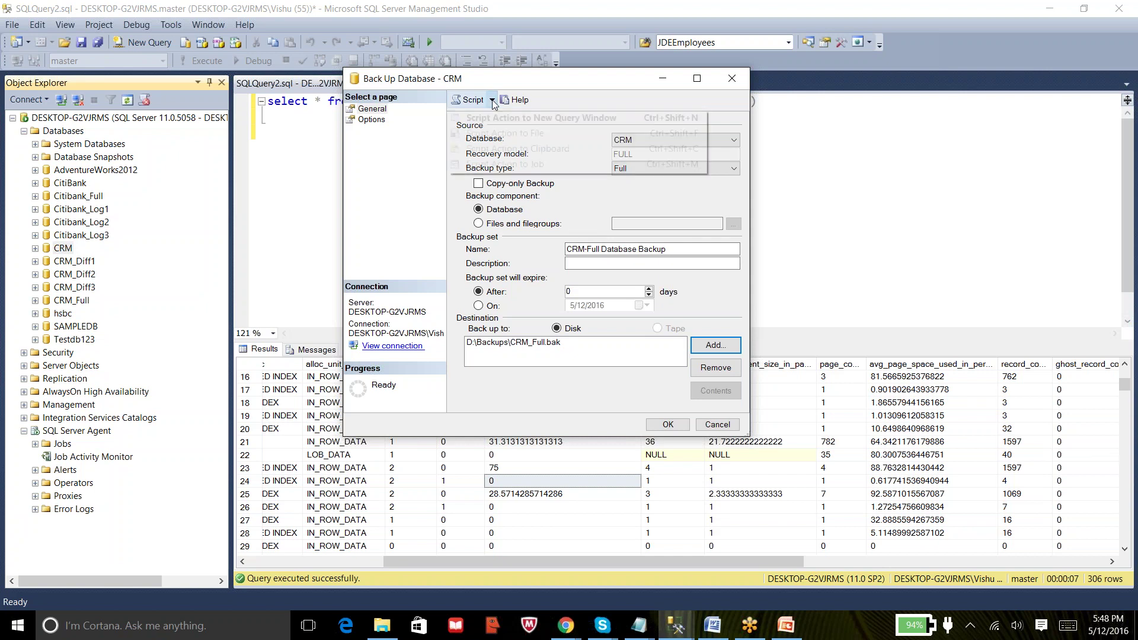
click(496, 118)
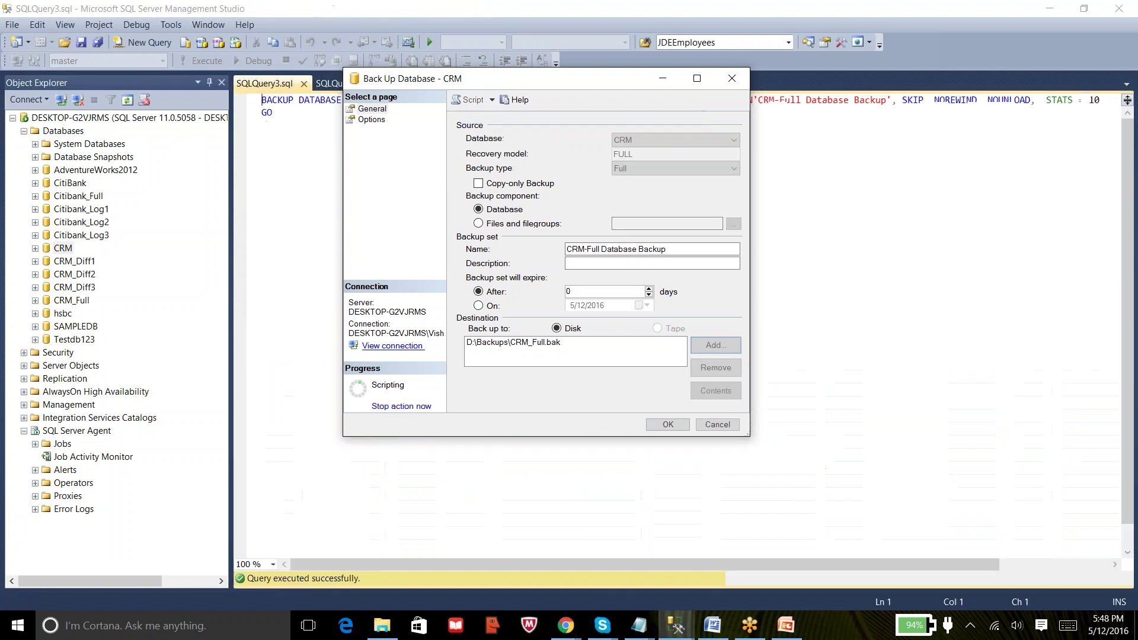
click(735, 77)
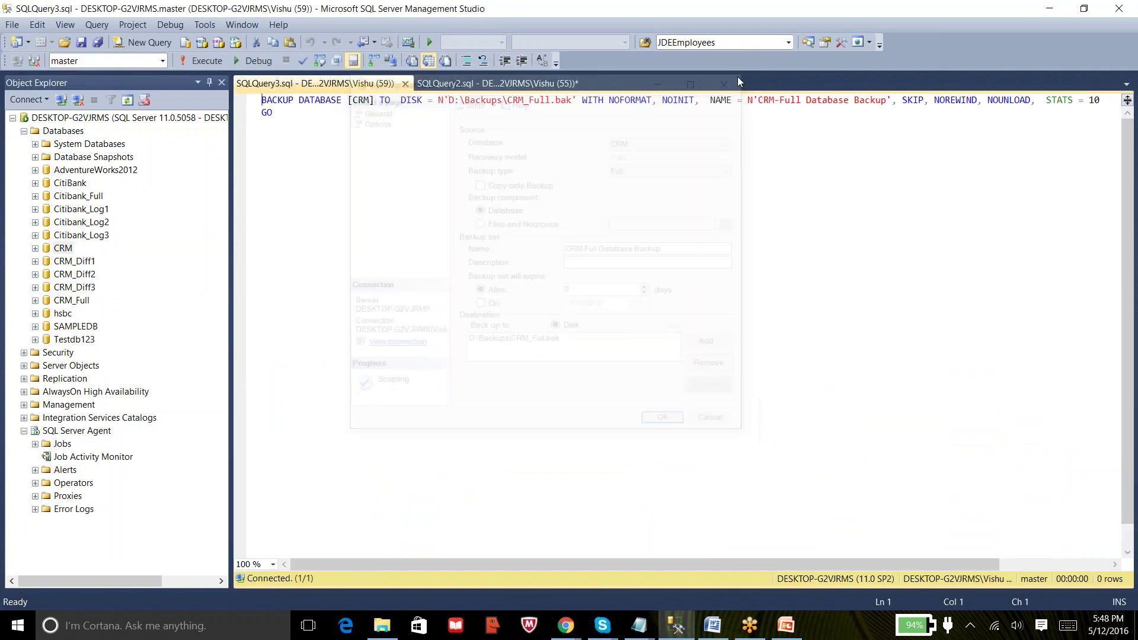
Step: Break the BACKUP DATABASE statement onto a second line before SKIP and copy the whole statement without GO
click(901, 98)
key(Return)
key(Up)
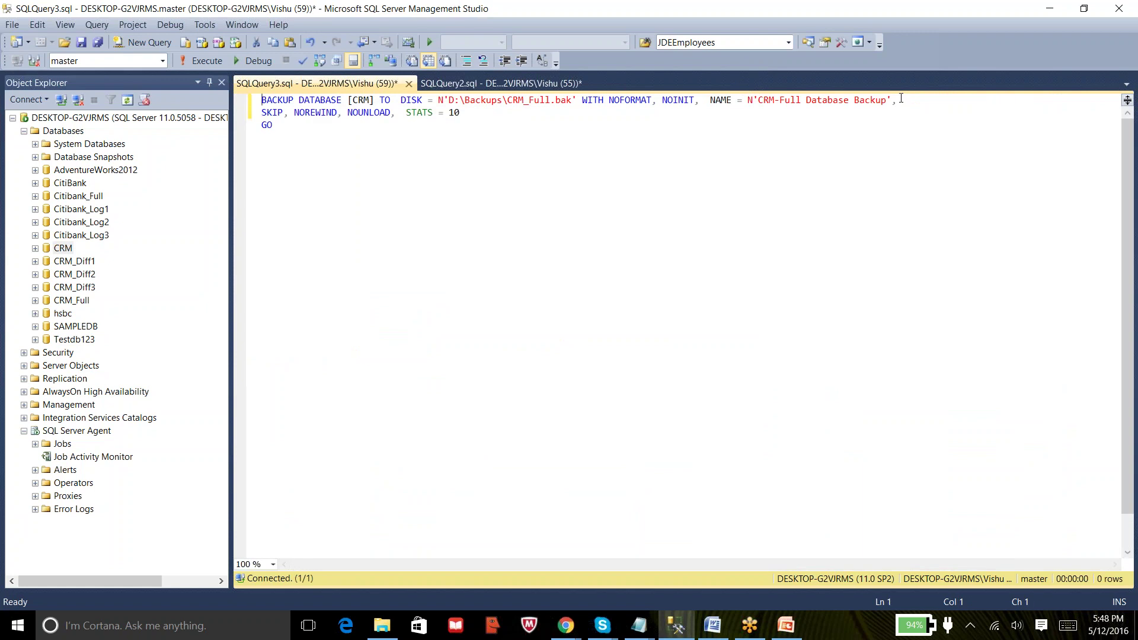
key(shift+Down)
key(shift+Down)
key(ctrl+c)
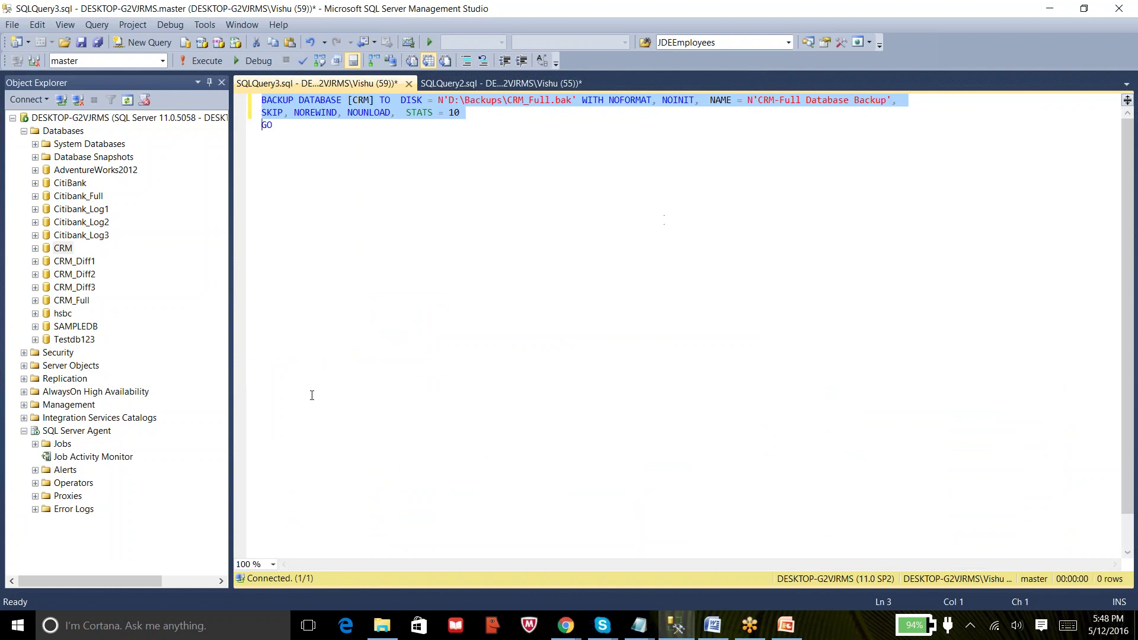
Step: Start a new SQL Server Agent job named "Backup CRM Database" and show its job step list
click(35, 443)
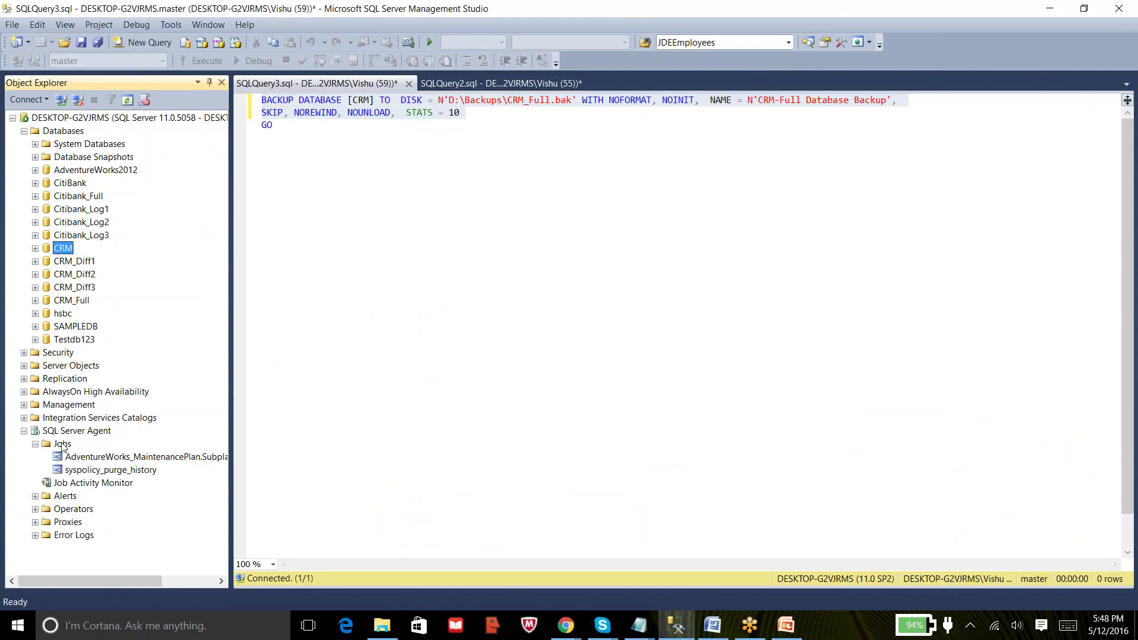
right_click(62, 445)
click(97, 448)
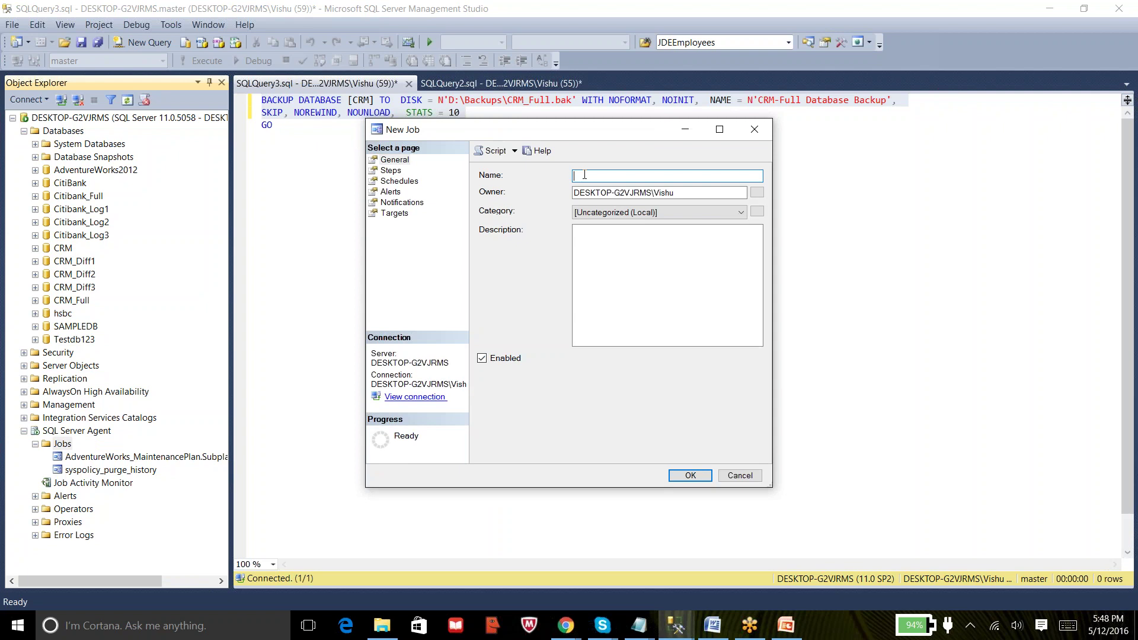
text(Backup CRM Database)
click(391, 171)
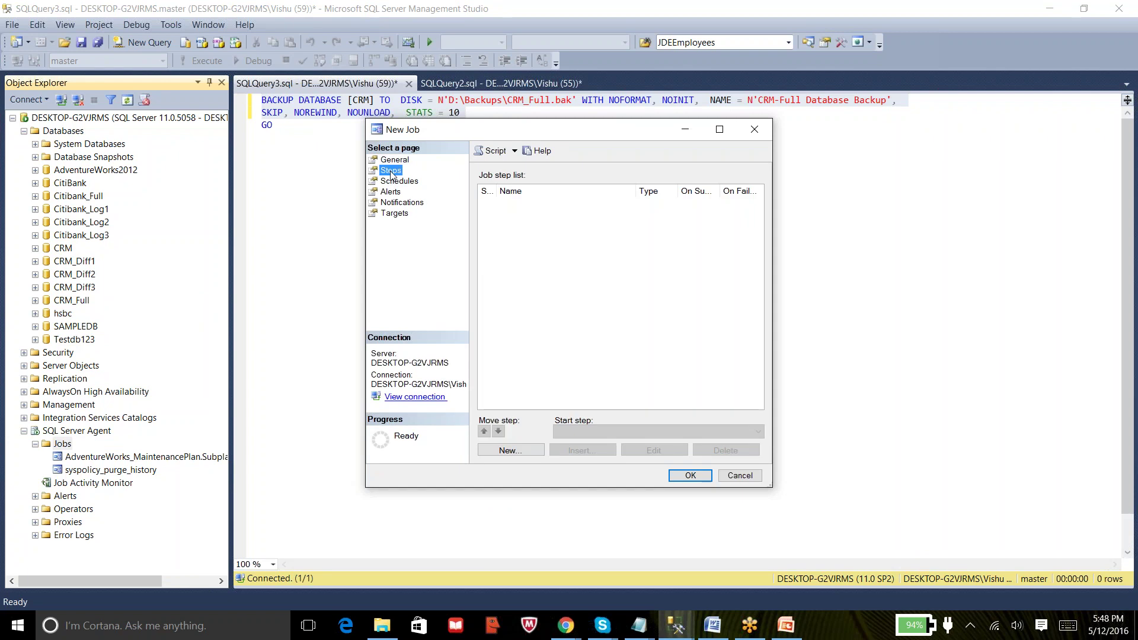
Step: Add a T-SQL job step named "Backup" with the copied BACKUP DATABASE [CRM] statement as its command
click(519, 452)
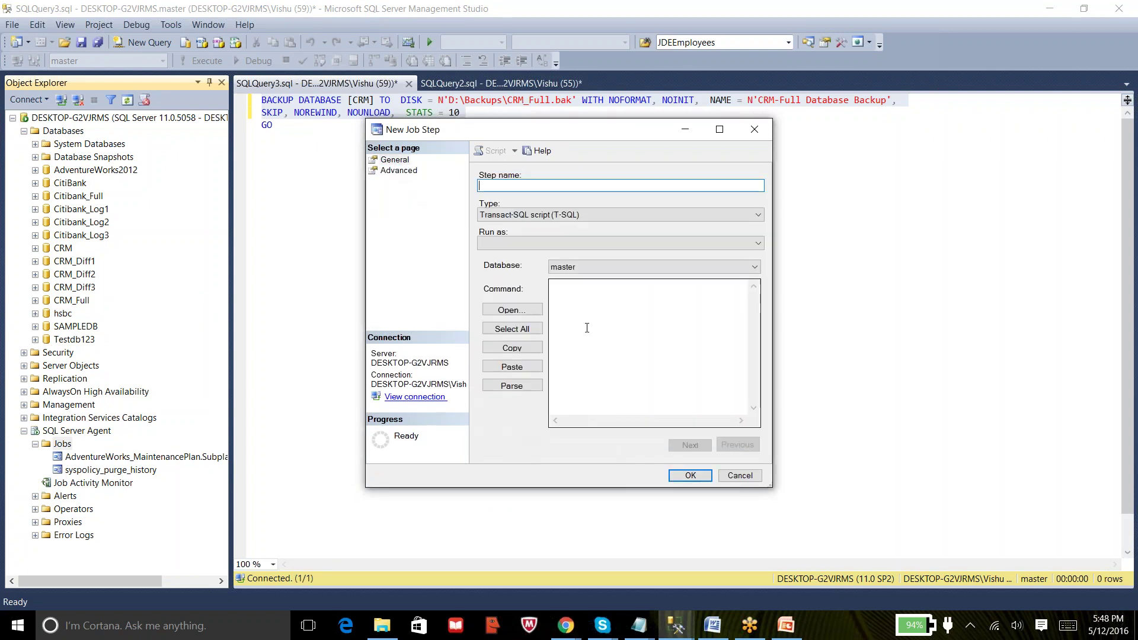
click(587, 328)
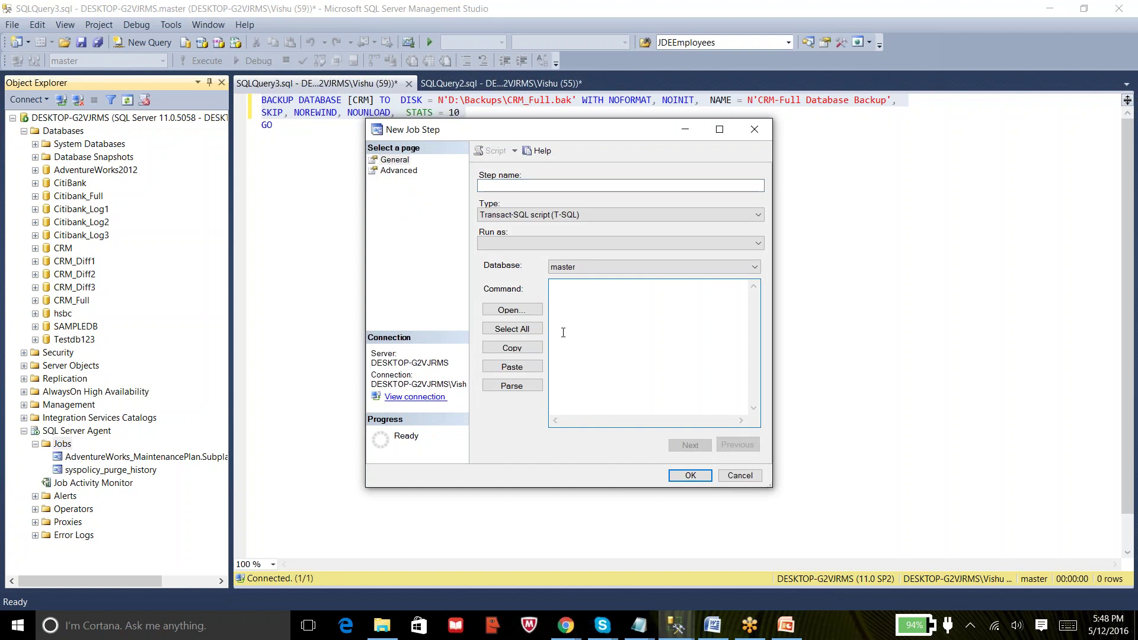
right_click(563, 332)
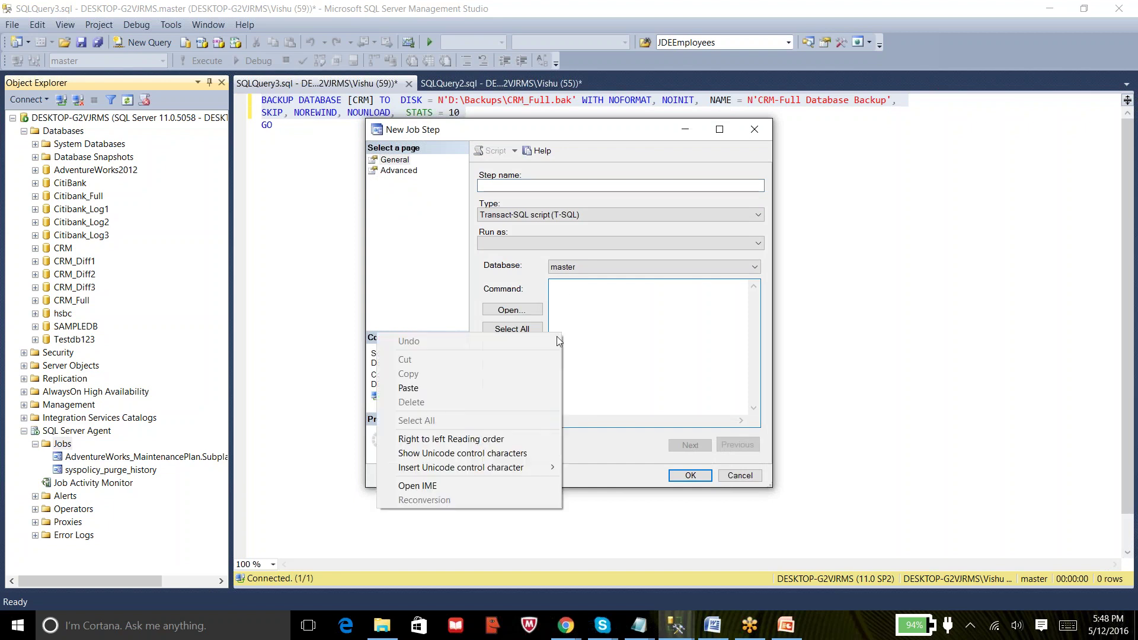
click(493, 383)
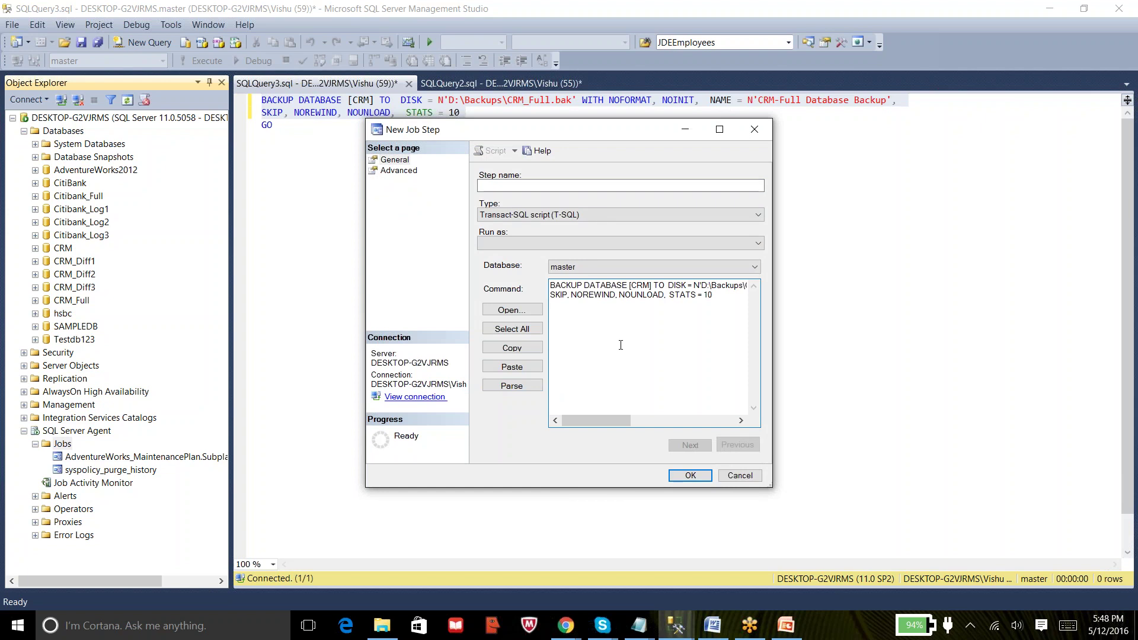
click(536, 188)
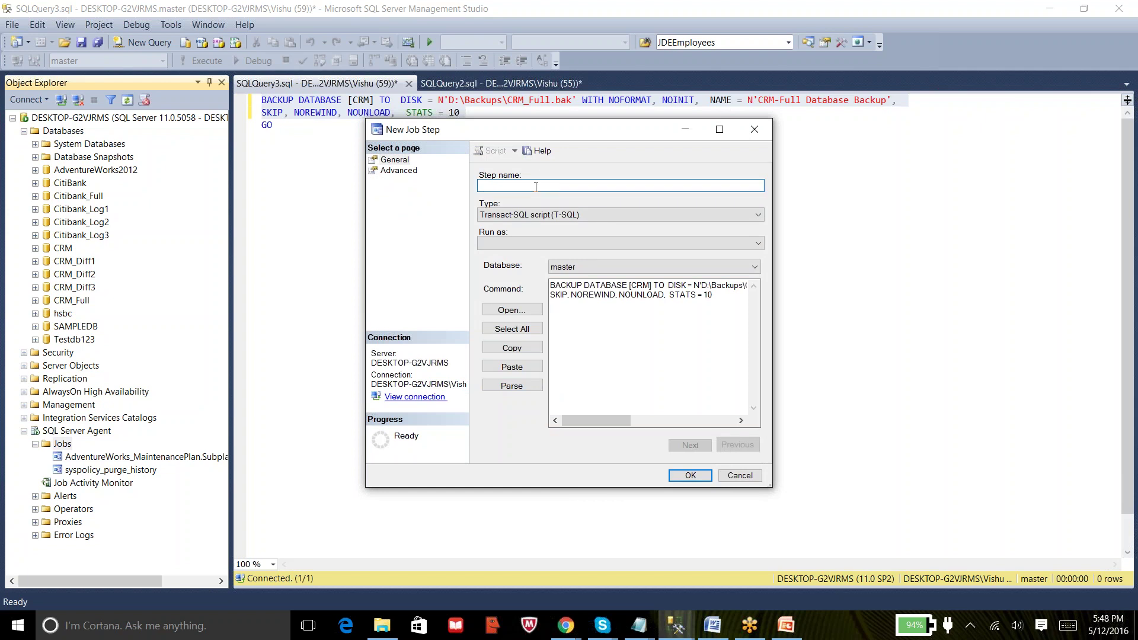
text(Backup)
Step: Set the Backup step to quit the job reporting success on success and reporting failure on failure, and save the step
click(399, 173)
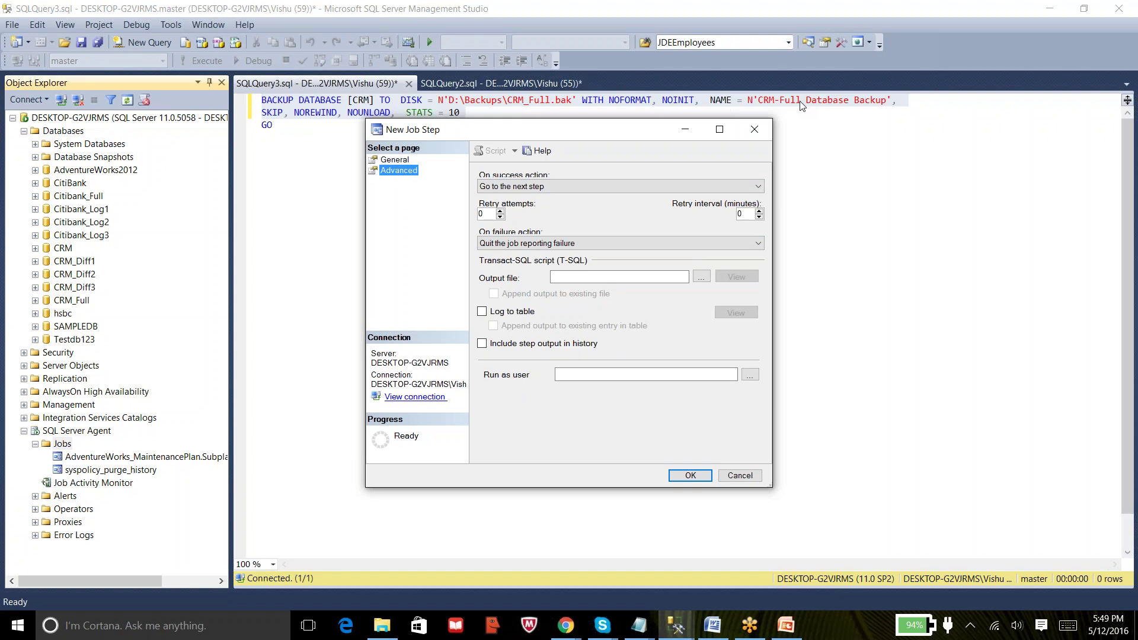
click(537, 187)
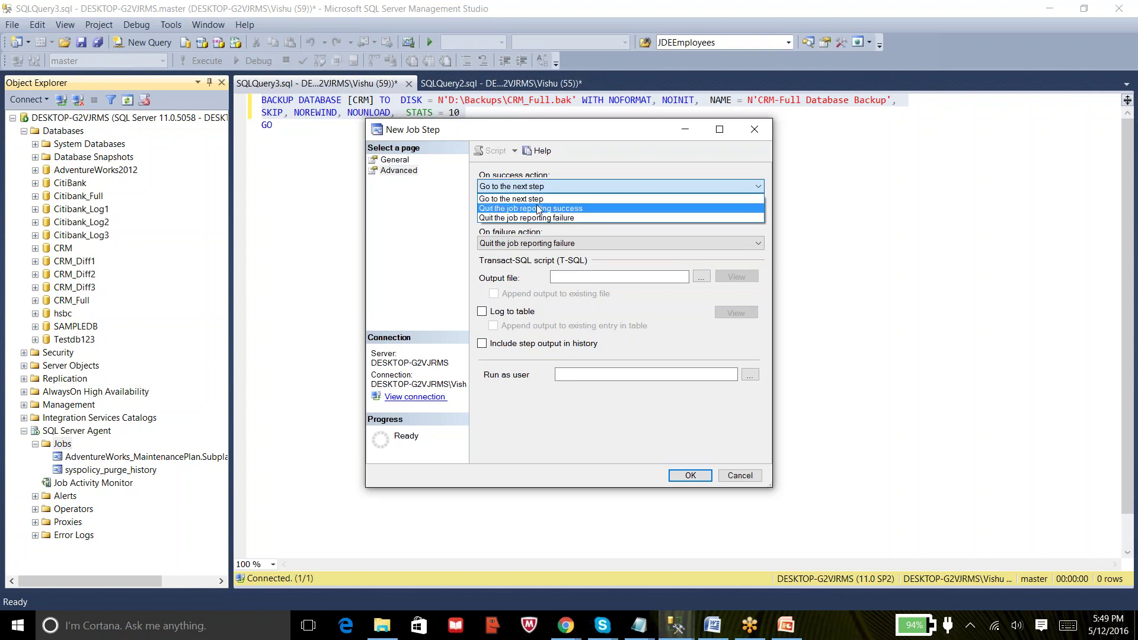
click(538, 204)
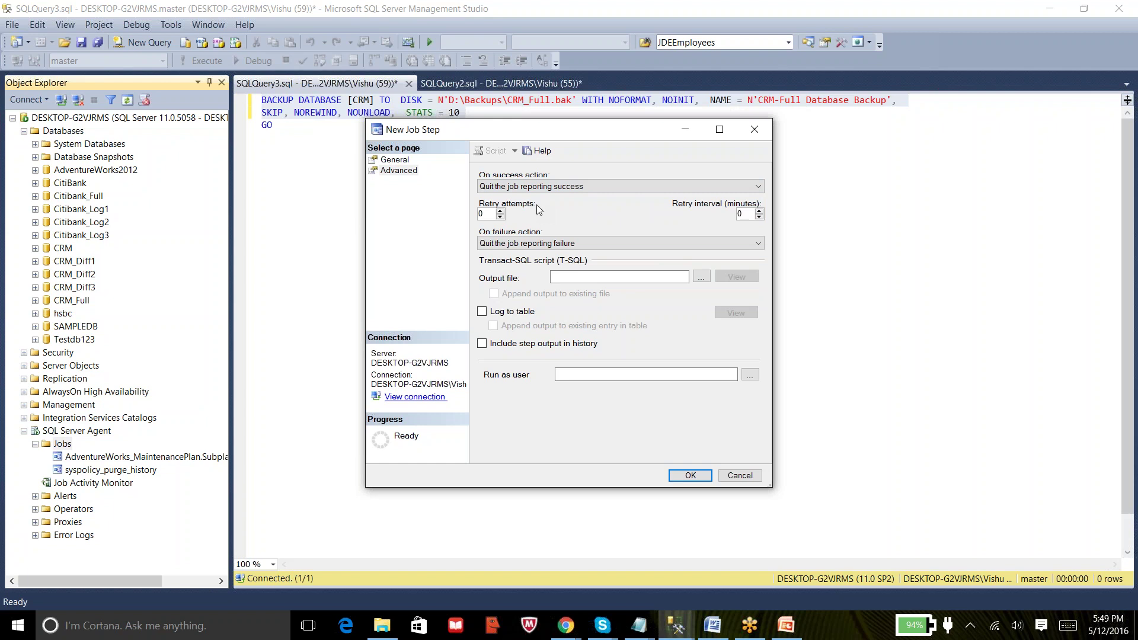
click(537, 243)
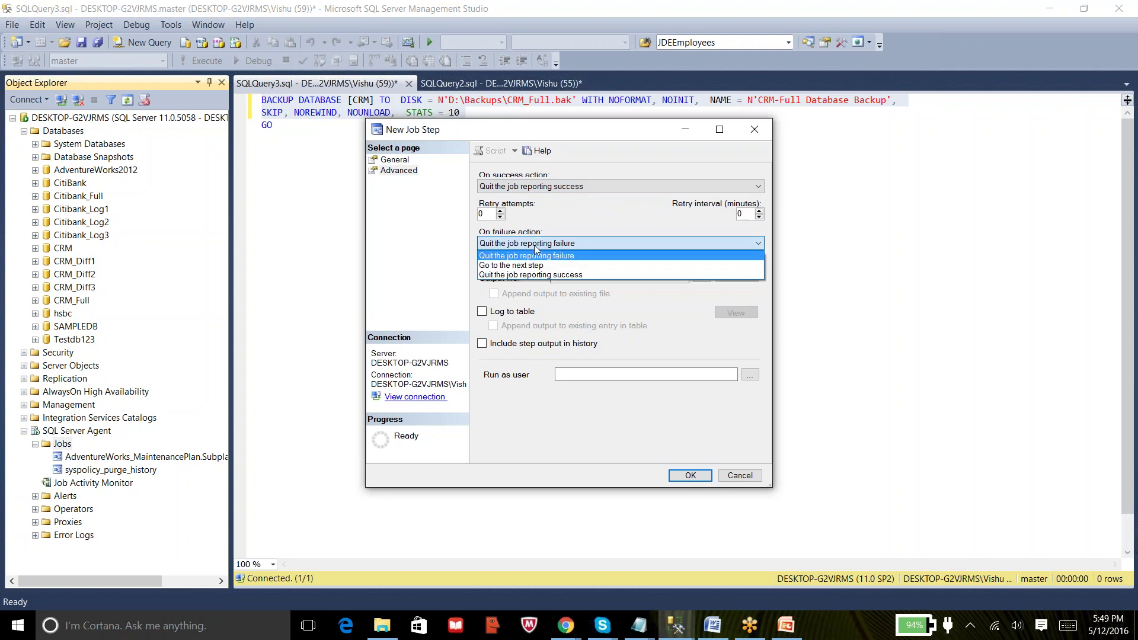
click(526, 276)
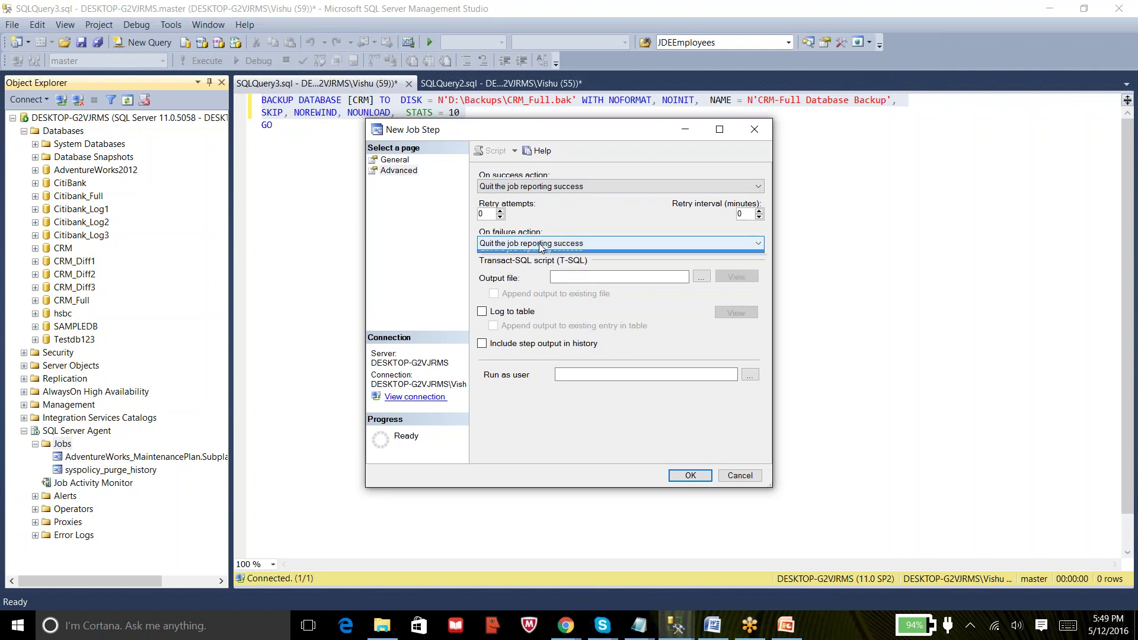
click(543, 244)
click(542, 257)
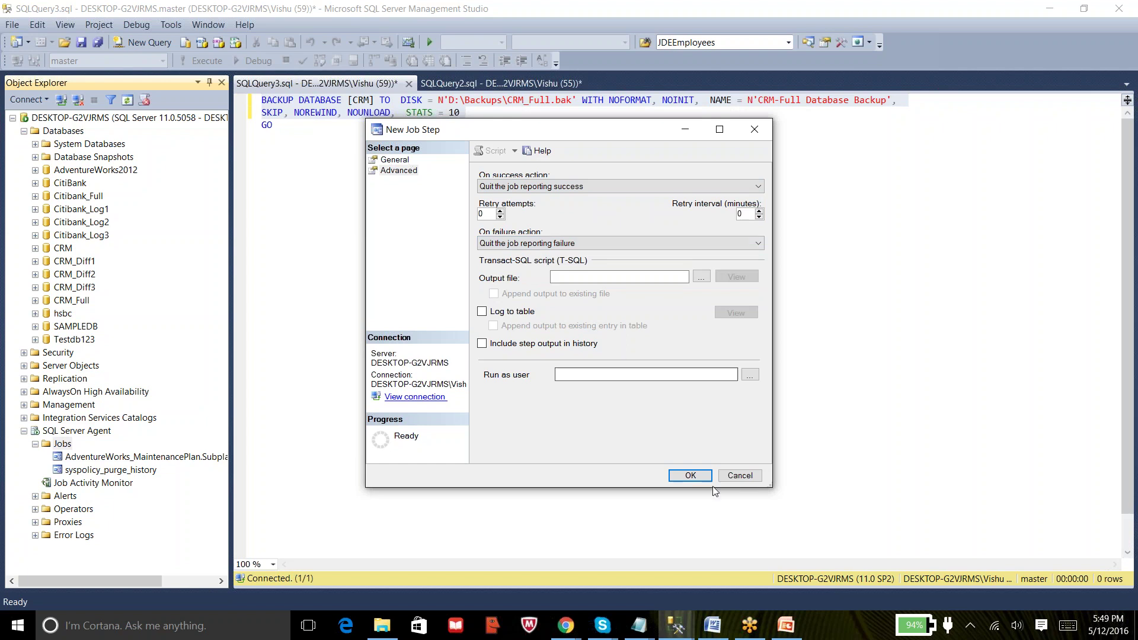
click(692, 477)
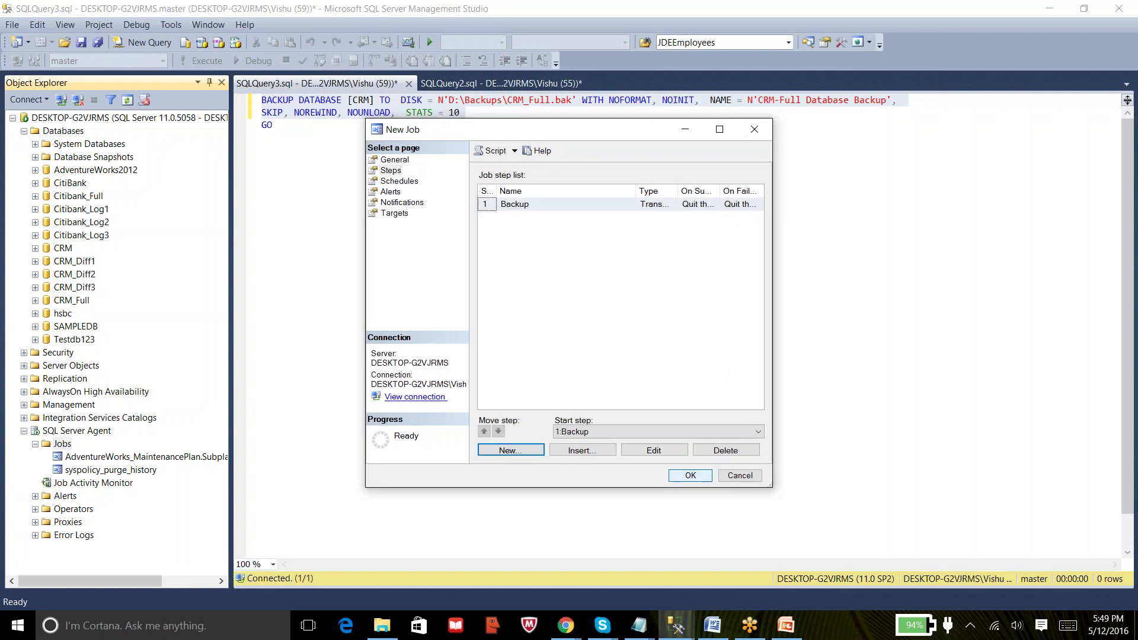
click(539, 205)
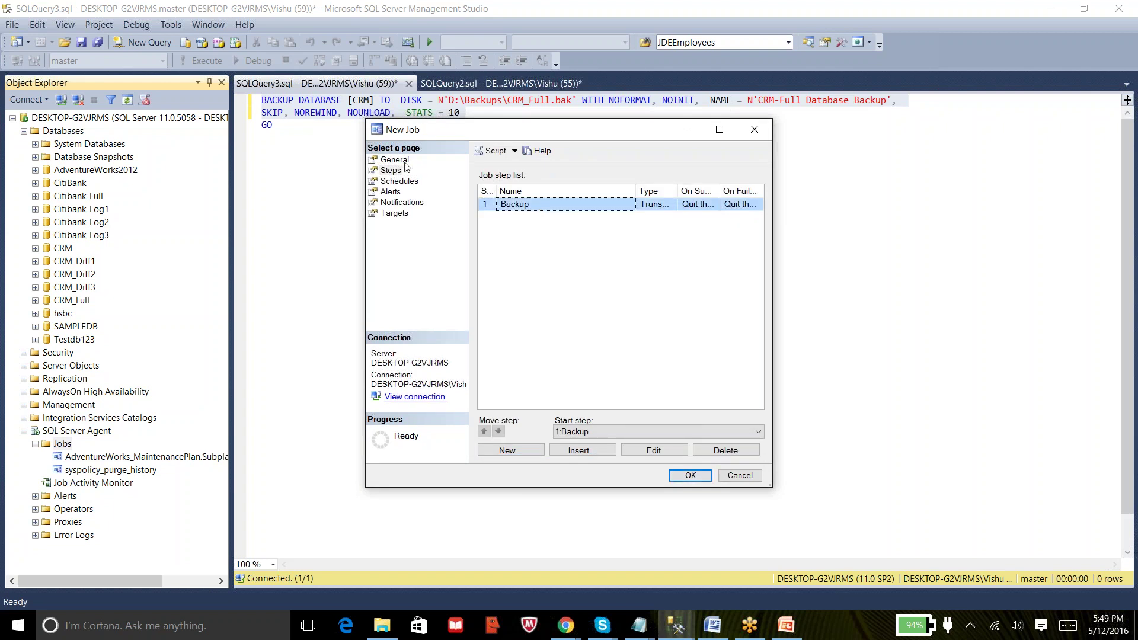
Step: Start a new recurring job schedule named "Adhoc" that occurs daily
click(400, 181)
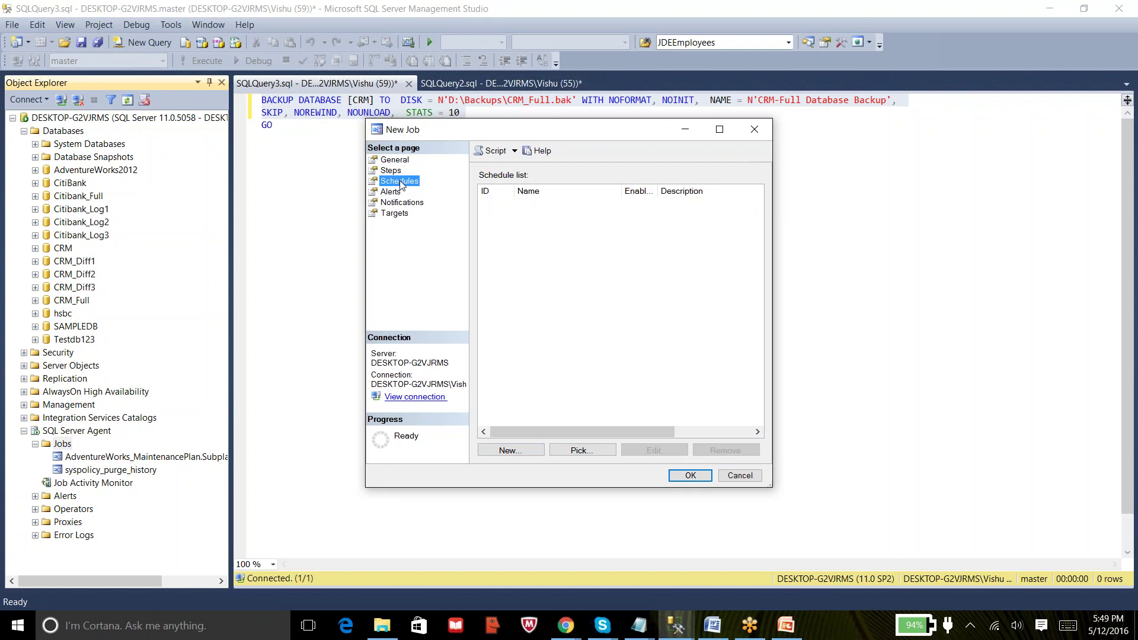
click(511, 452)
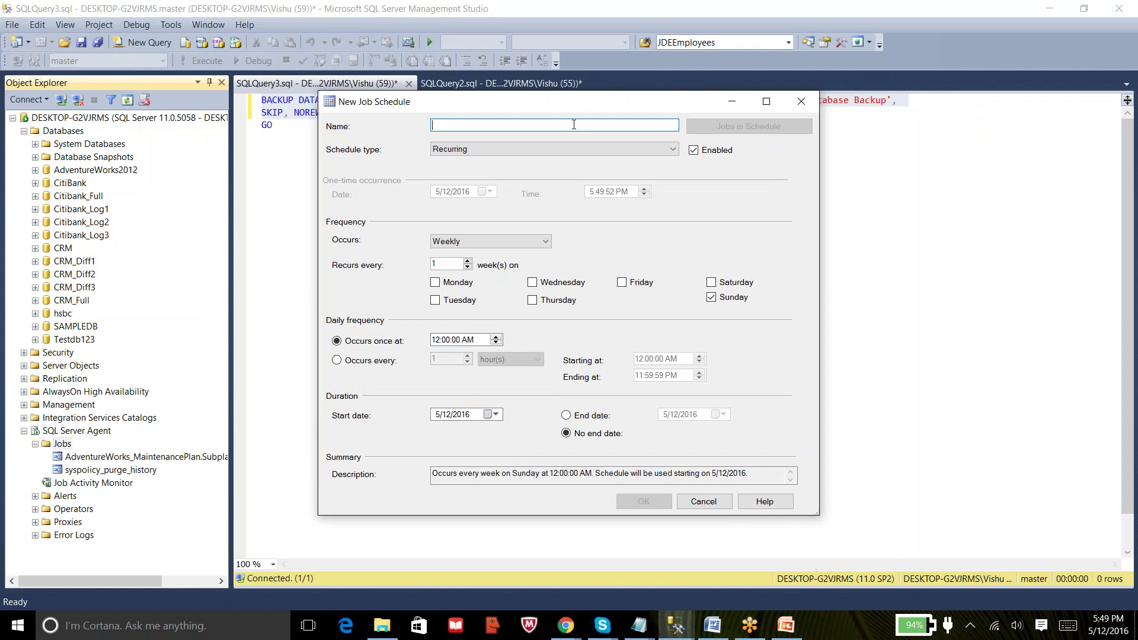
text(Adhoc)
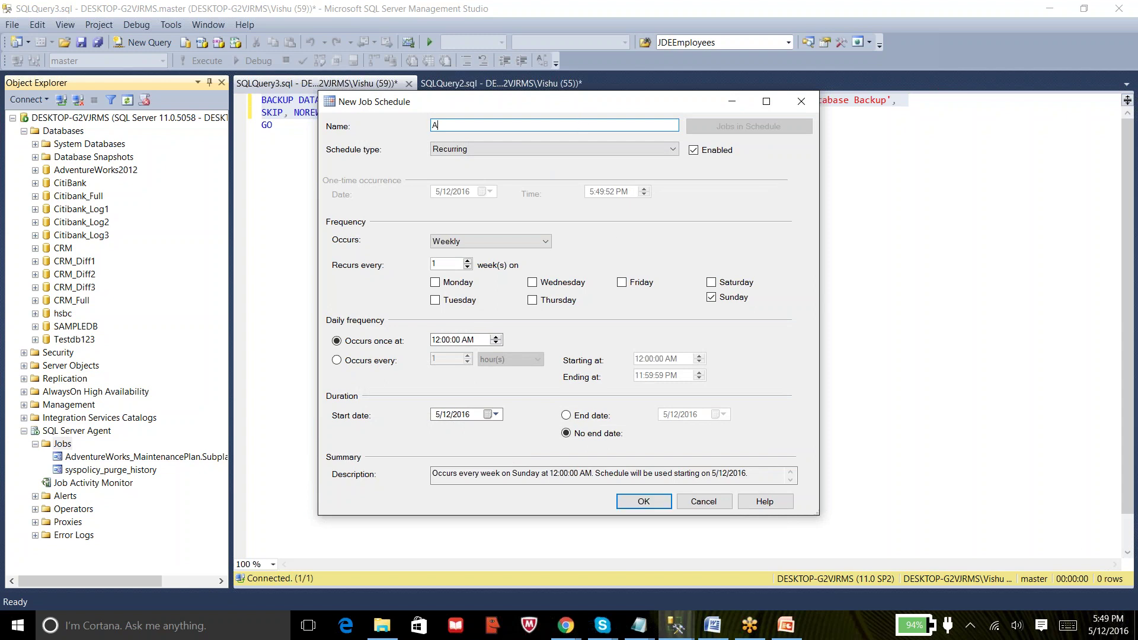
click(481, 240)
click(445, 254)
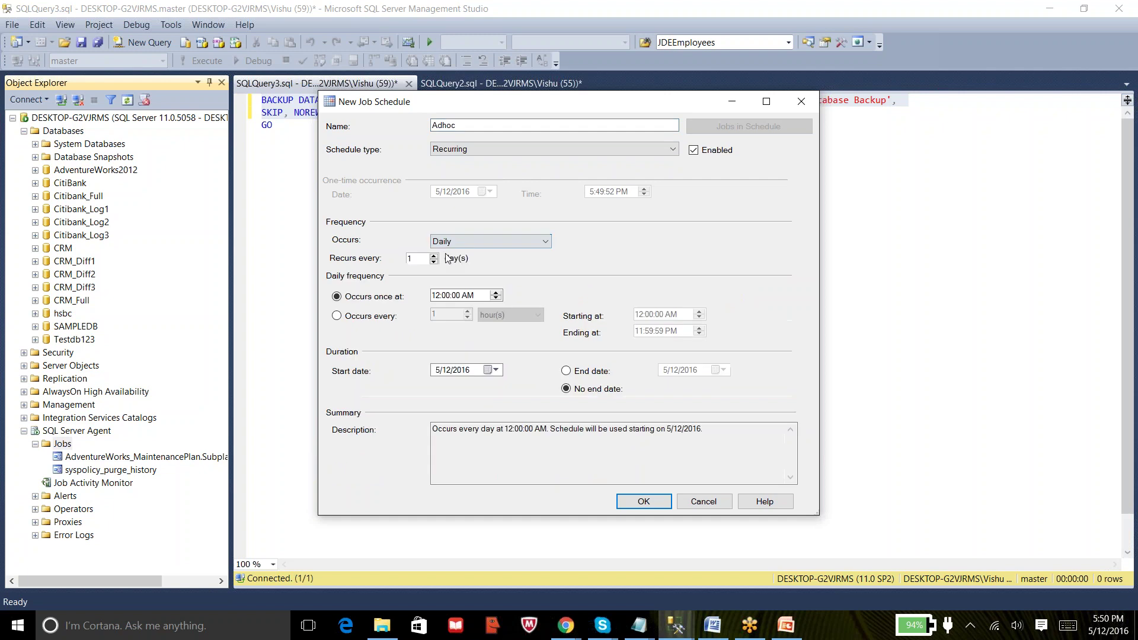
Step: Set the Adhoc schedule to occur once at 5:51 AM, then save the schedule and the new job
click(438, 300)
text(9)
key(Right)
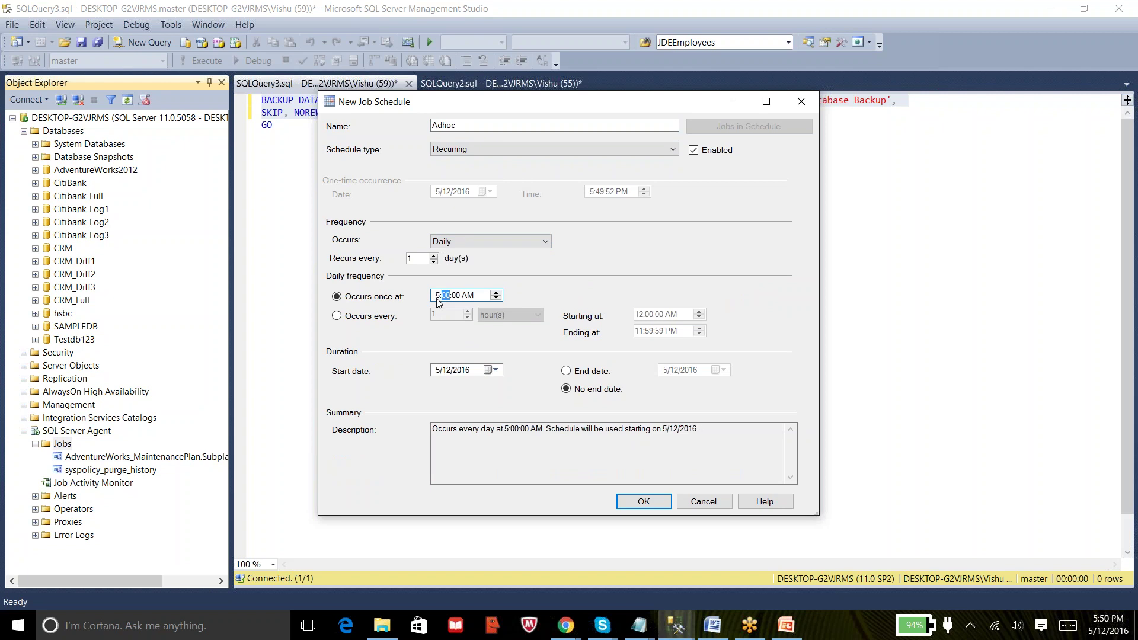
text(51)
click(552, 462)
click(643, 501)
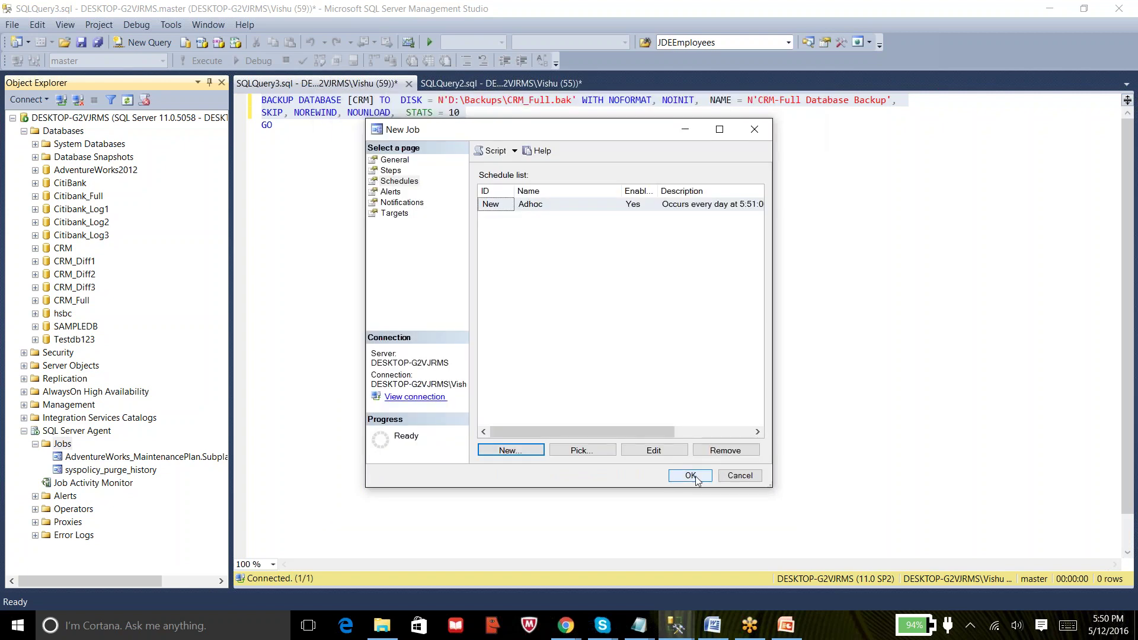
click(692, 476)
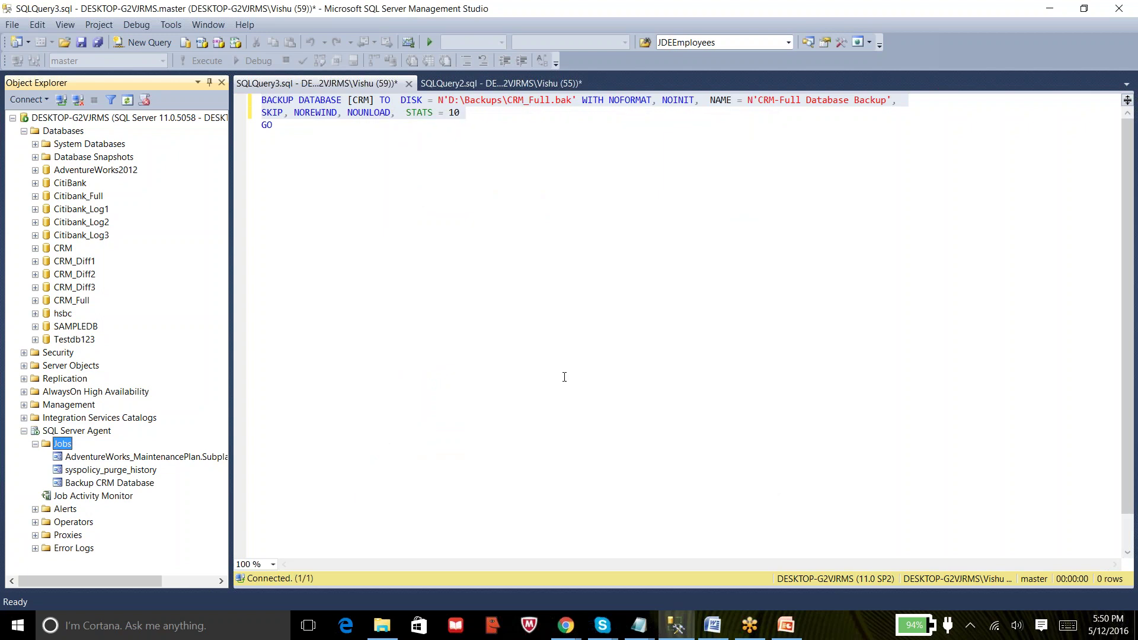
Step: Switch to File Explorer, check the D:\Backups folder for the CRM backup file, and return to SQL Server Management Studio
click(382, 625)
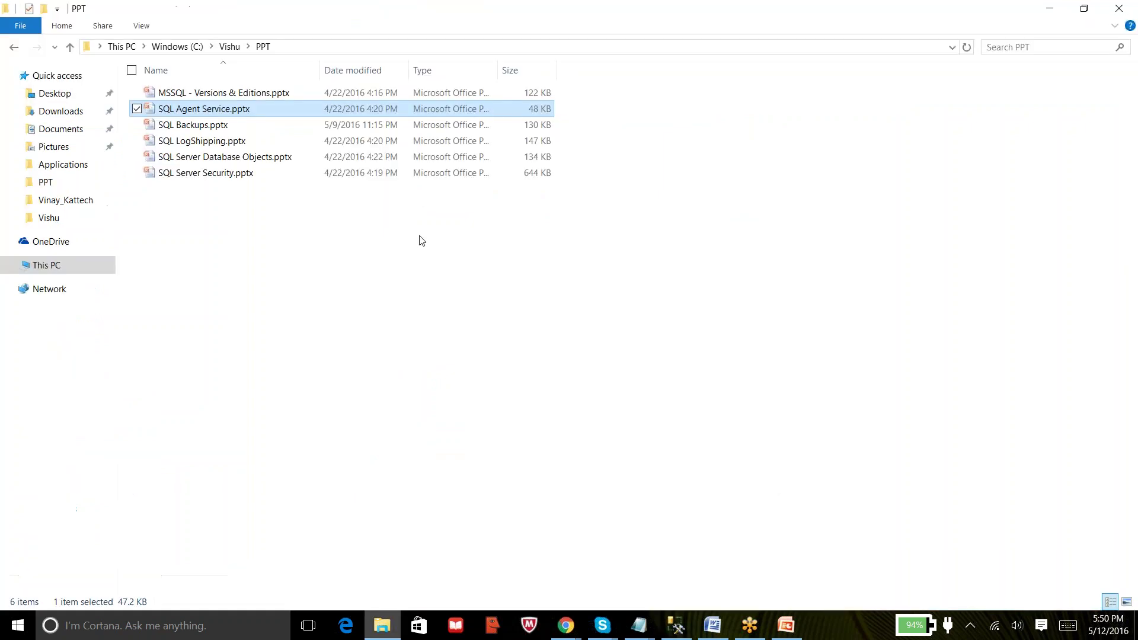
click(53, 267)
click(533, 237)
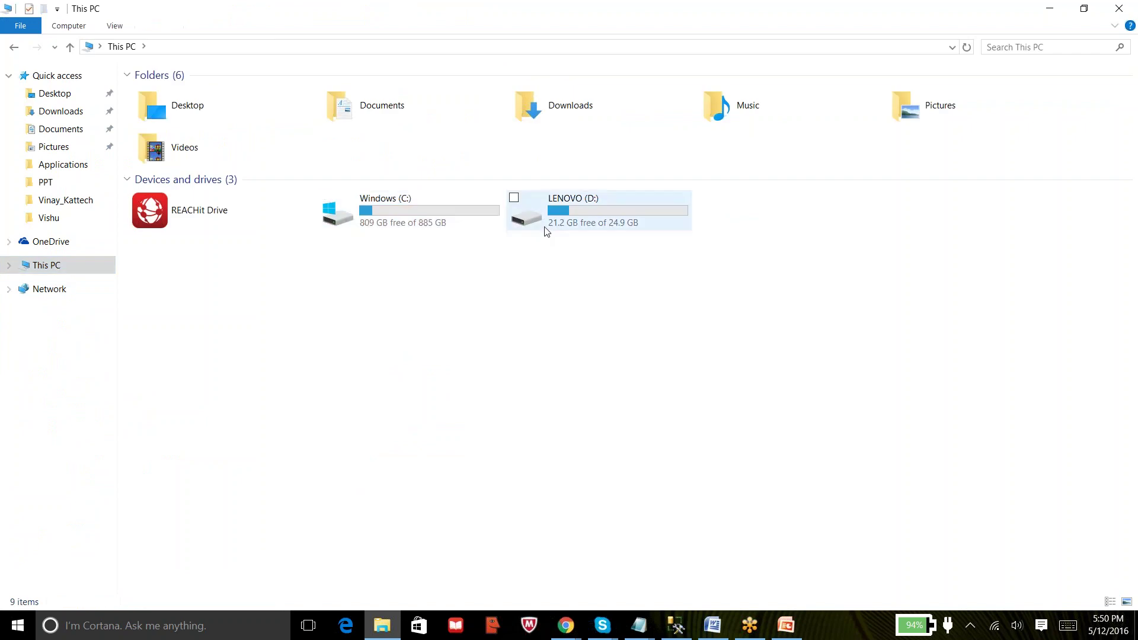
double_click(567, 225)
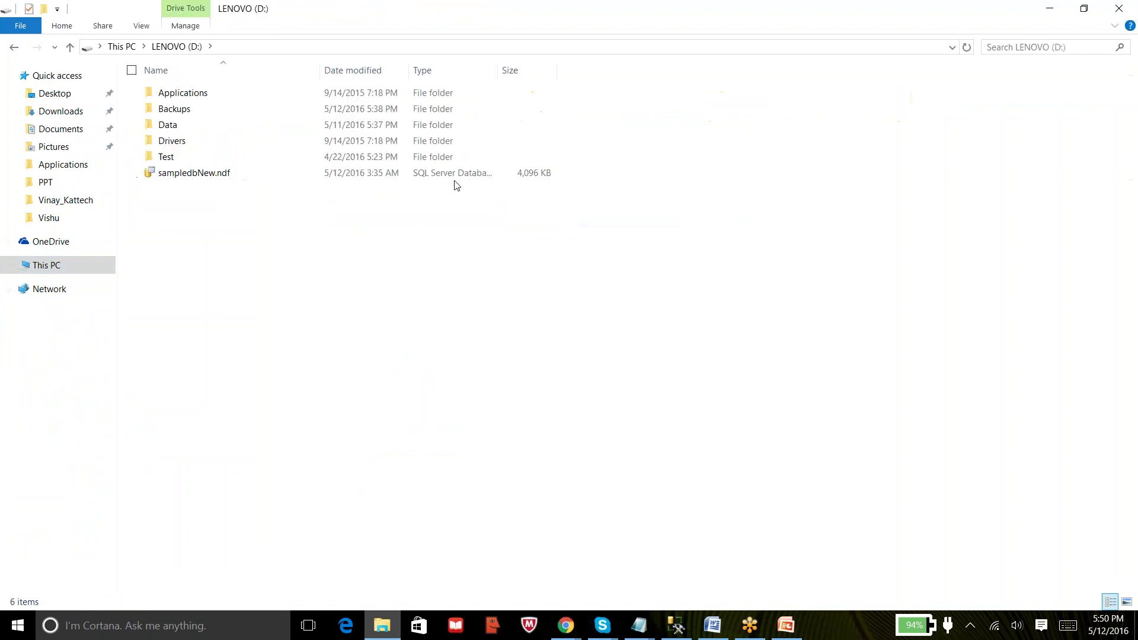
double_click(187, 110)
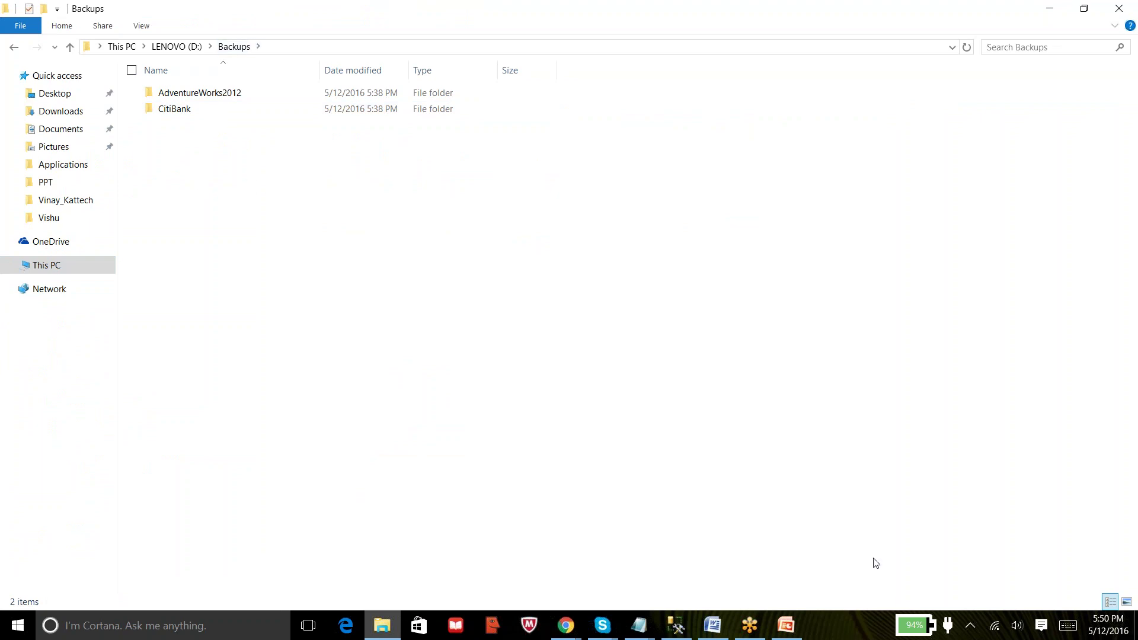
click(678, 626)
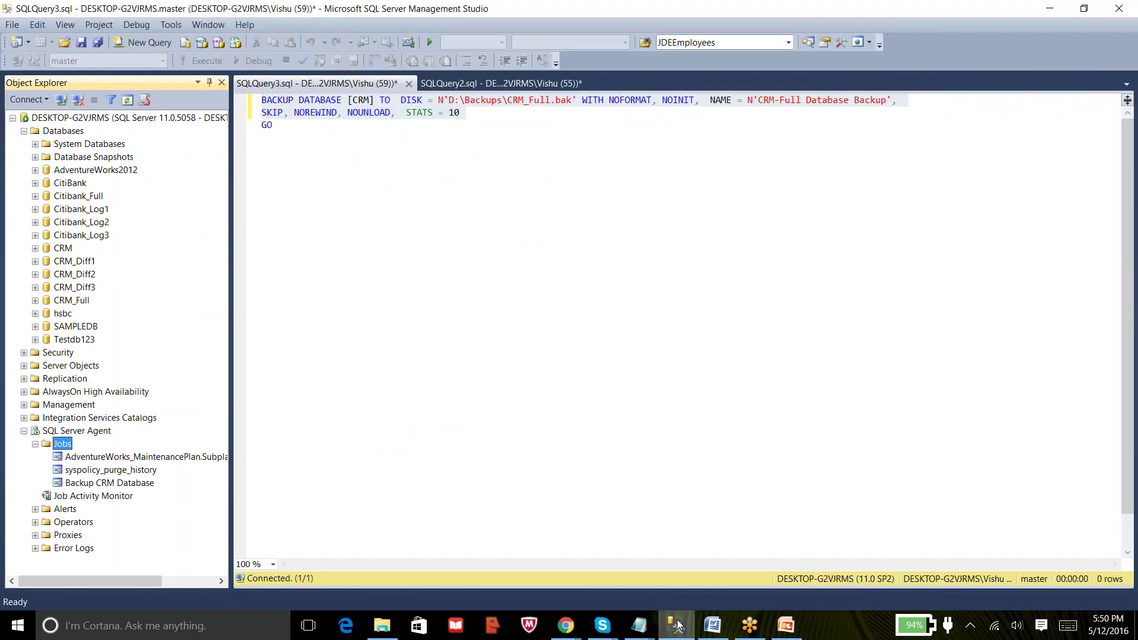
Step: Check the Backup CRM Database job's history with repeated refreshes, recheck the D:\Backups folder, and close the log viewer
right_click(143, 483)
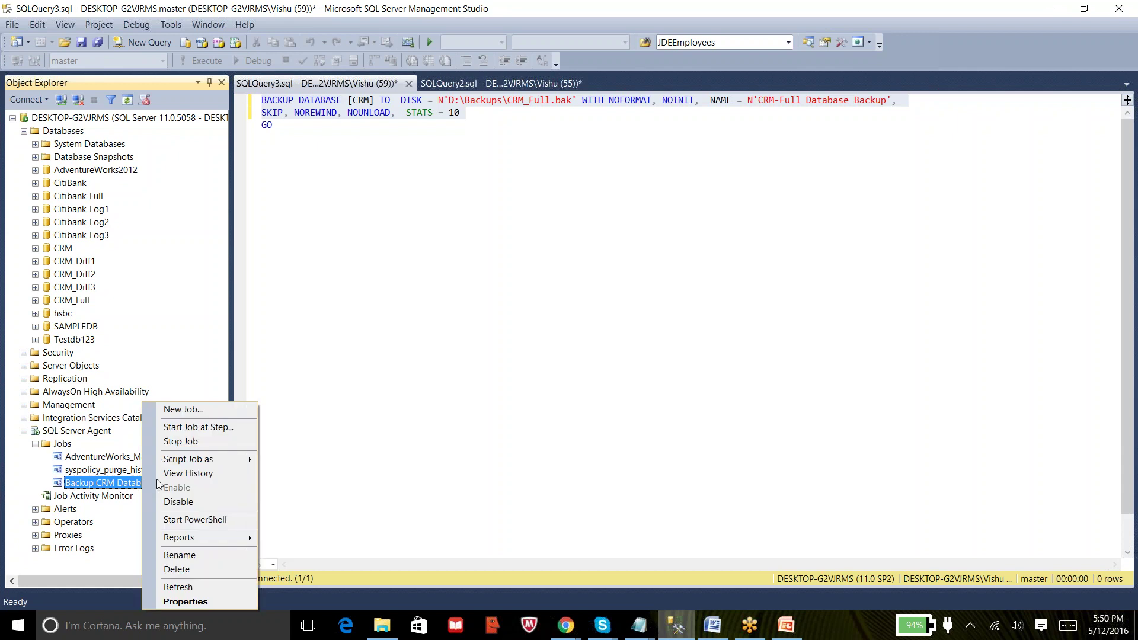
click(180, 474)
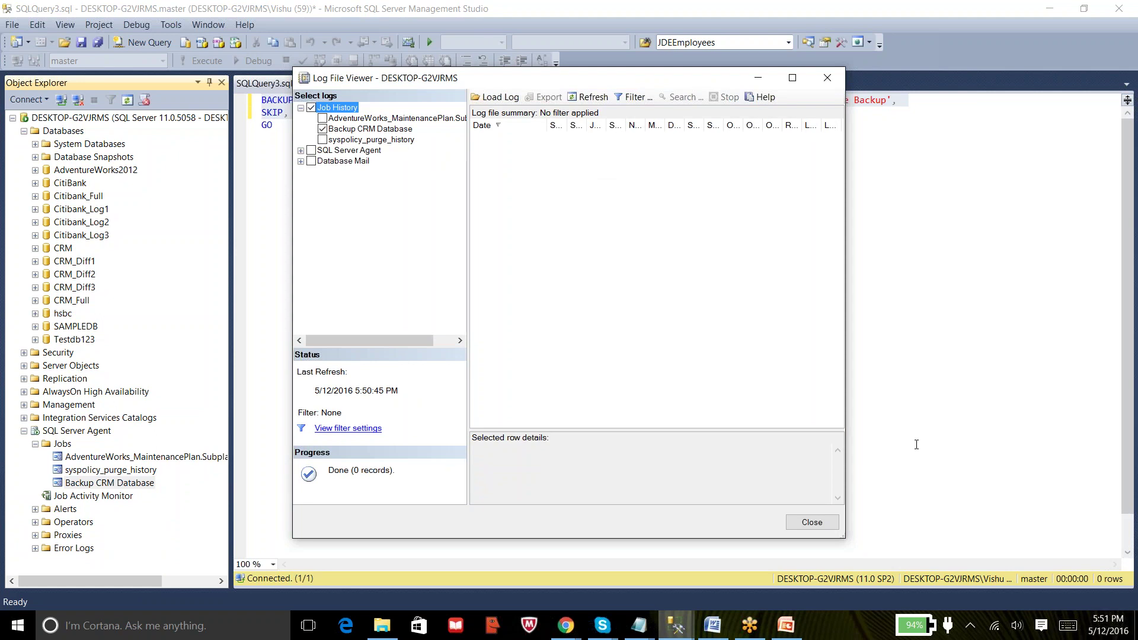
click(593, 97)
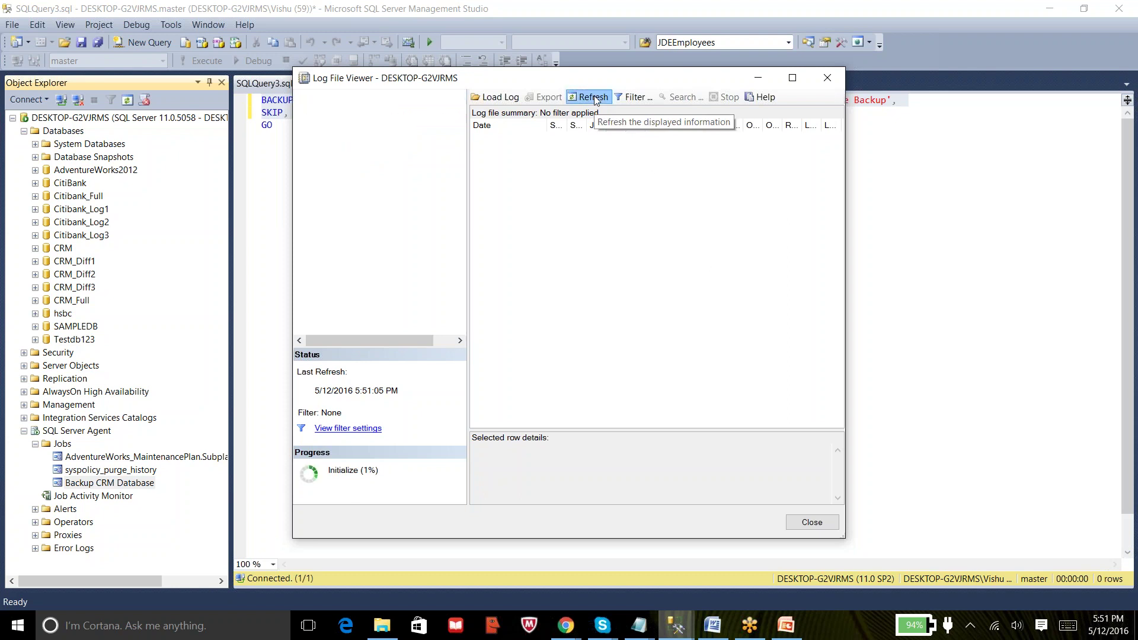
click(596, 98)
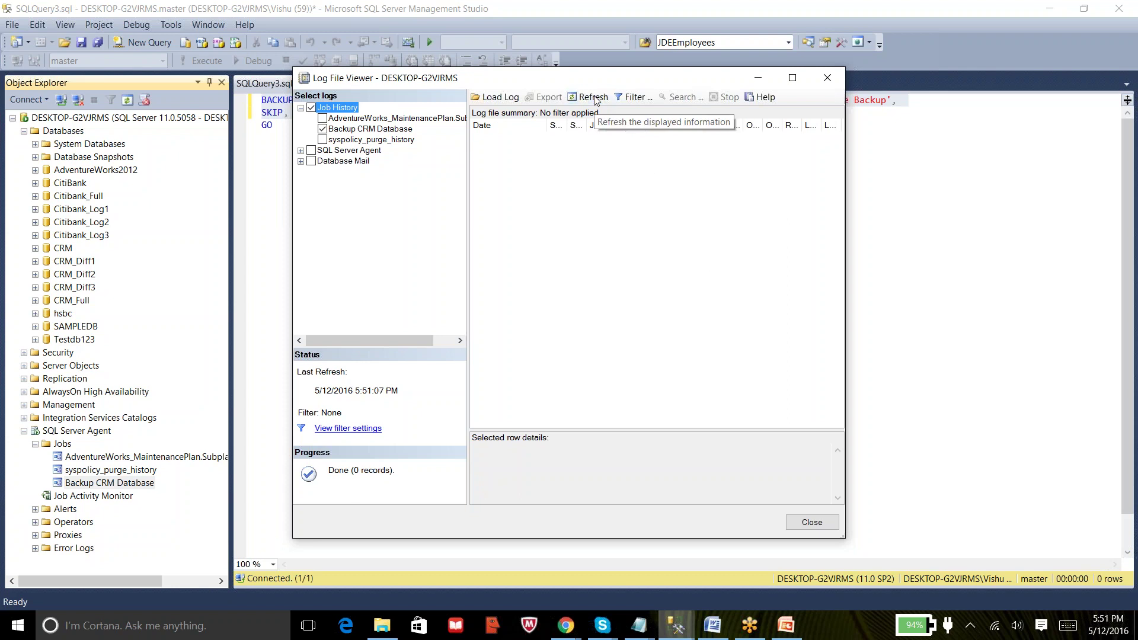
click(593, 98)
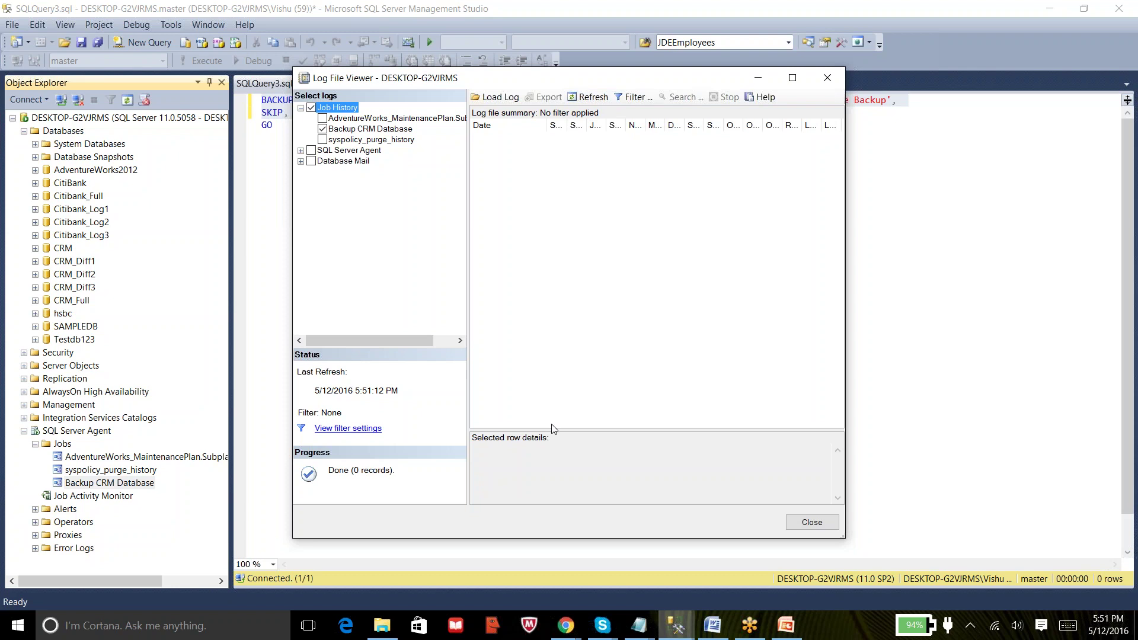
click(381, 626)
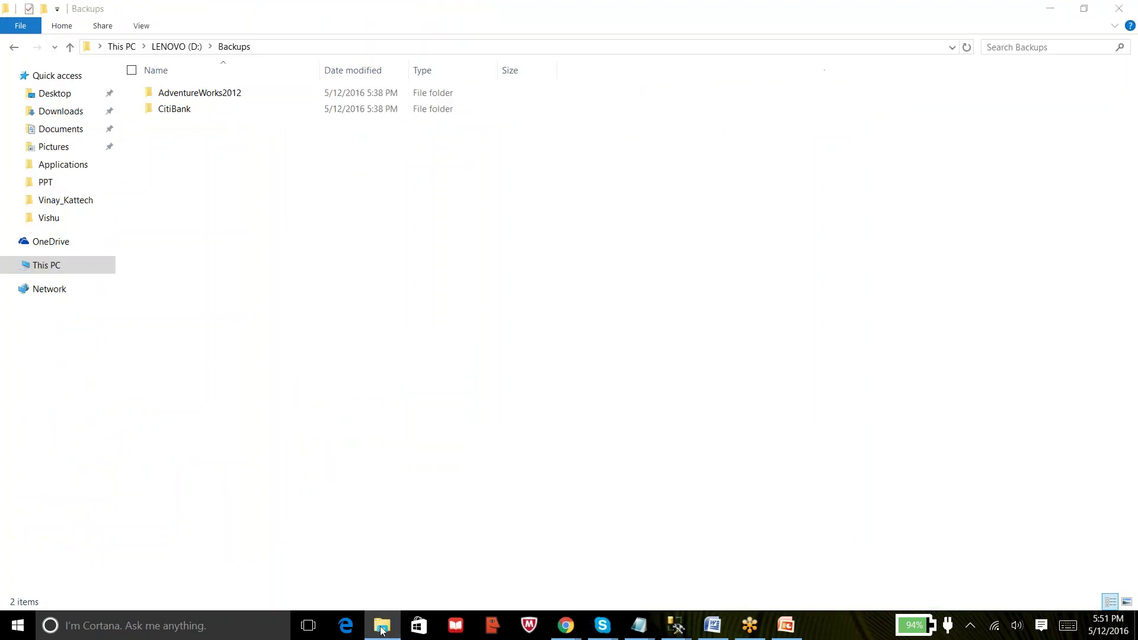
click(382, 627)
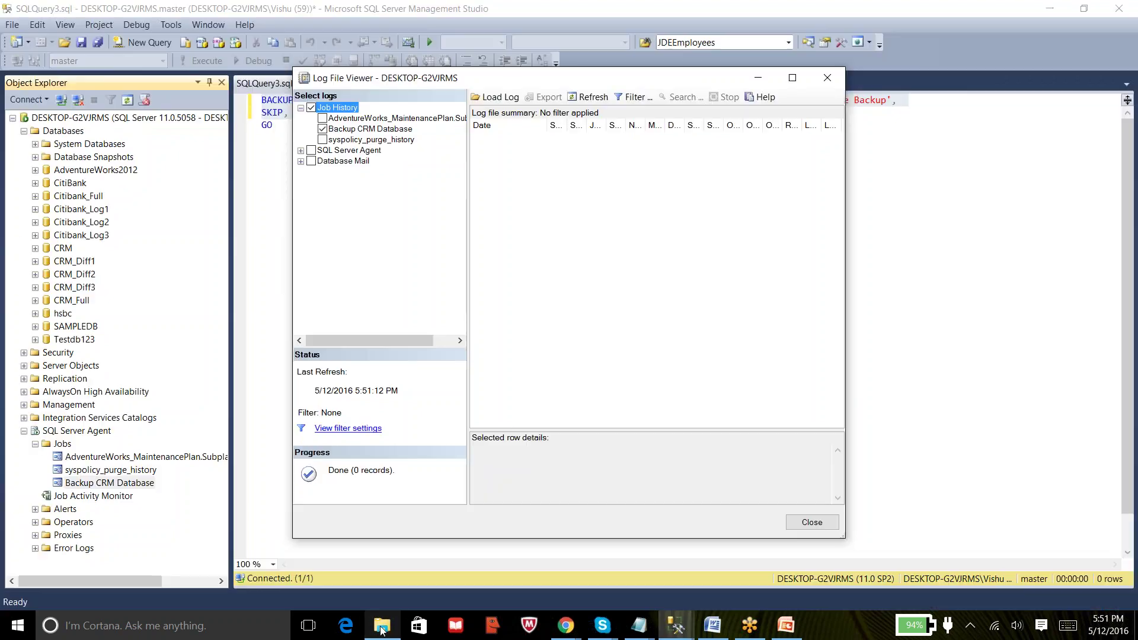
click(809, 524)
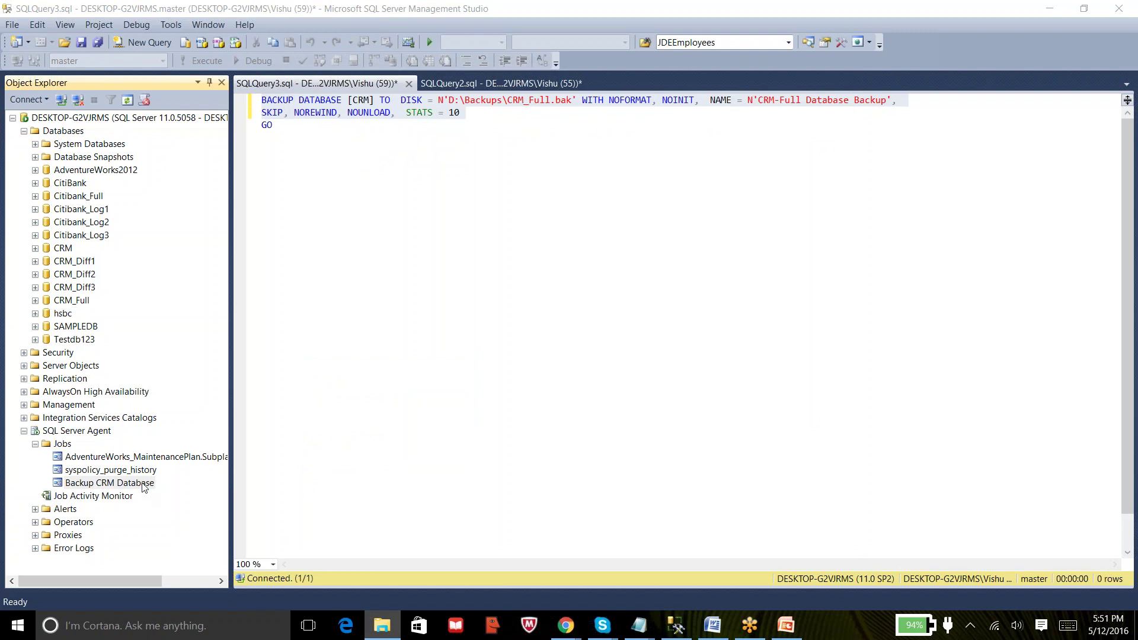
Step: Change the Backup CRM Database job's Adhoc schedule to occur once at 5:52 PM, then save the schedule and job
double_click(143, 483)
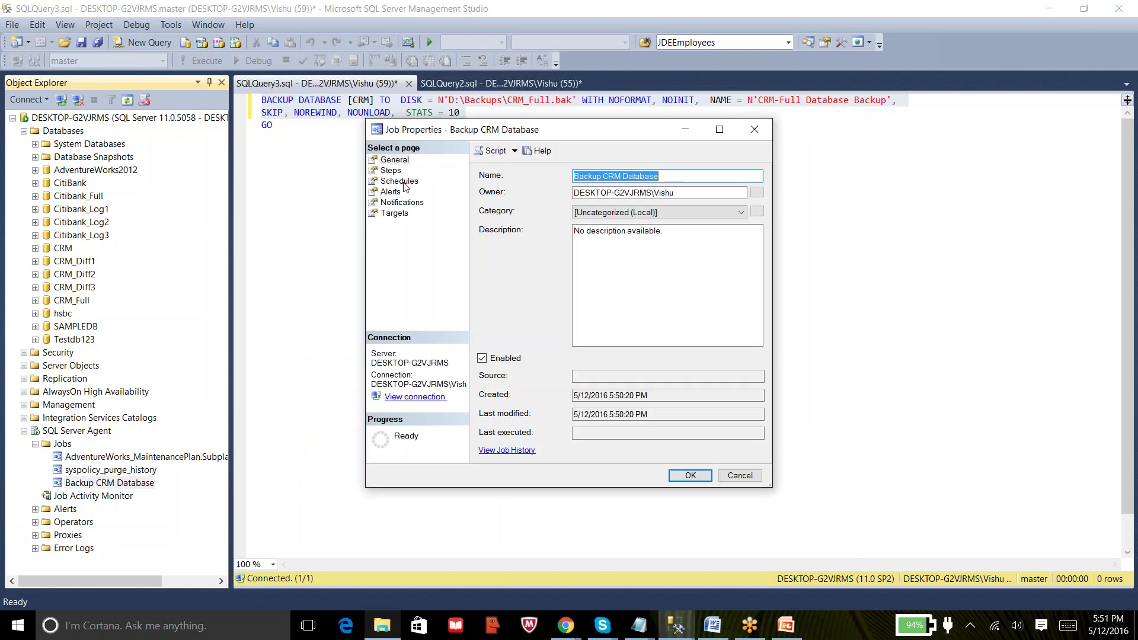
click(402, 181)
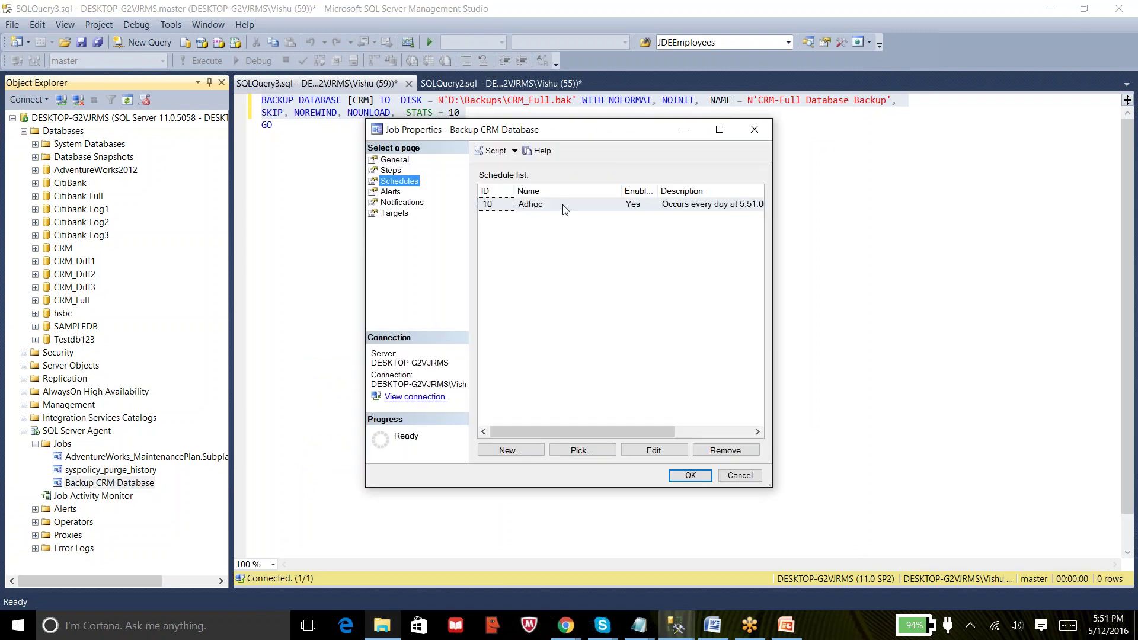
double_click(562, 204)
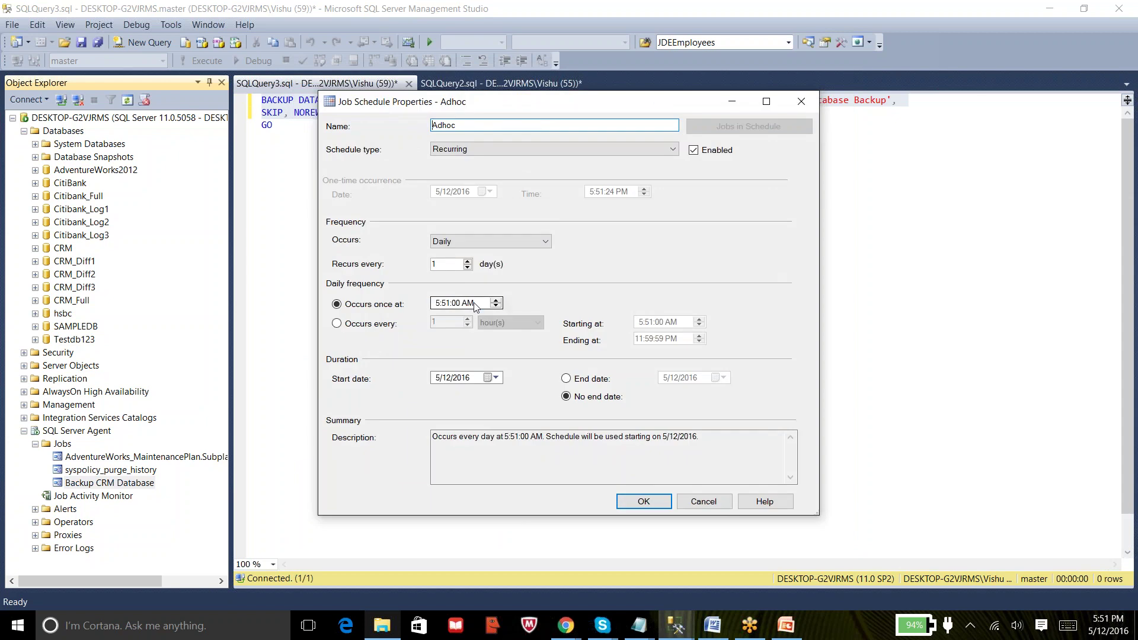
click(474, 304)
text(p)
key(Left)
key(Left)
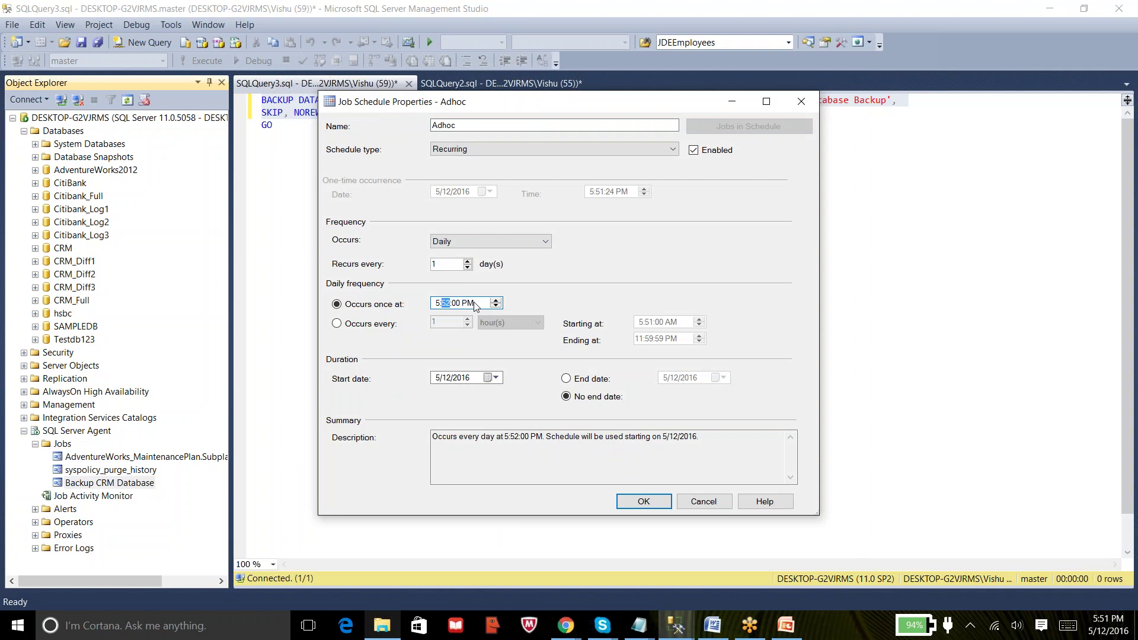
click(488, 443)
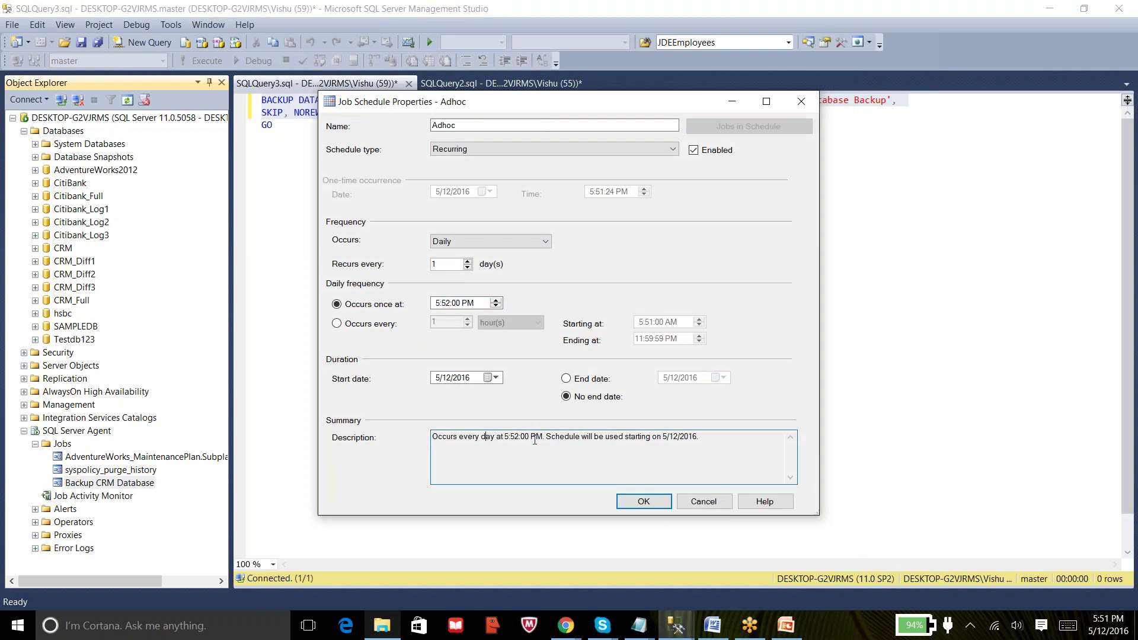
click(643, 504)
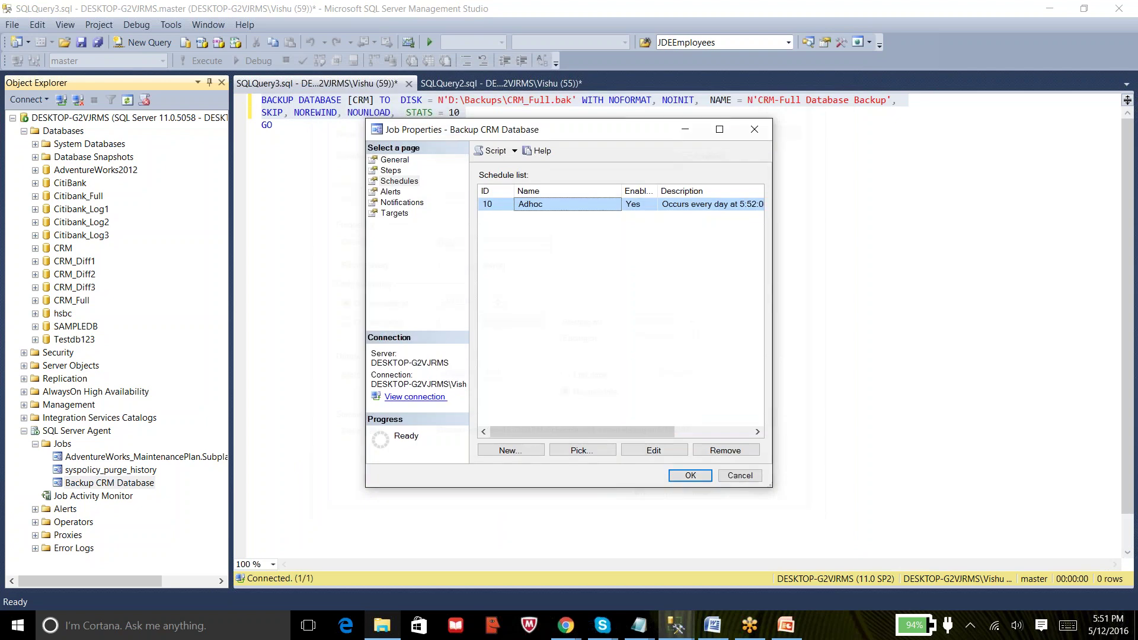
click(675, 478)
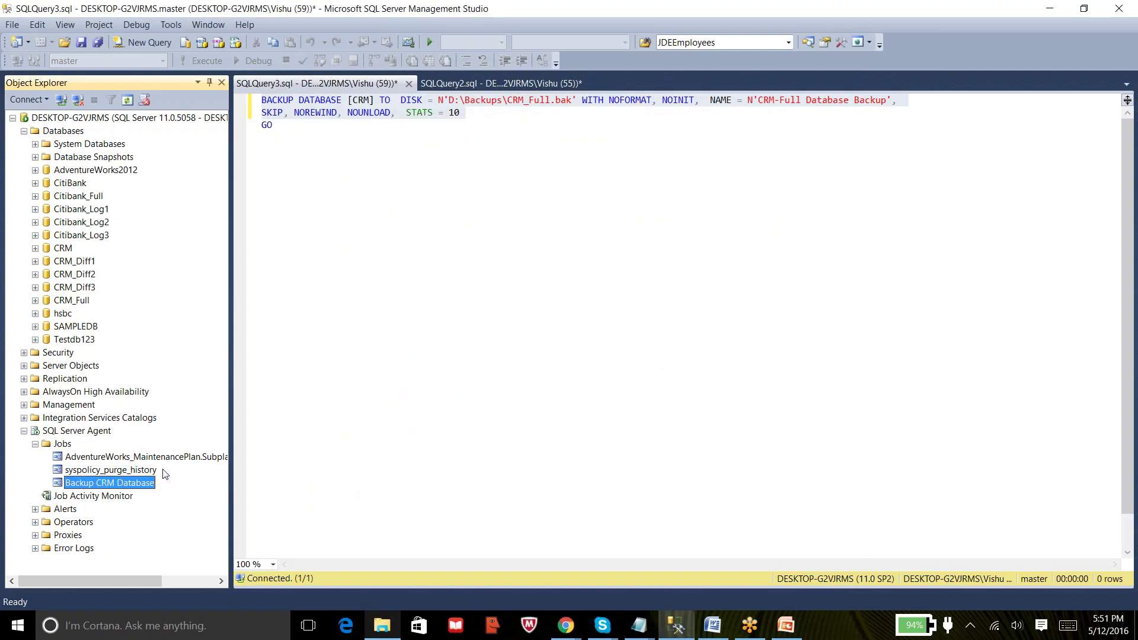
Step: View the Backup CRM Database job's history, check the D:\Backups folder in File Explorer, and return to the log viewer
right_click(149, 487)
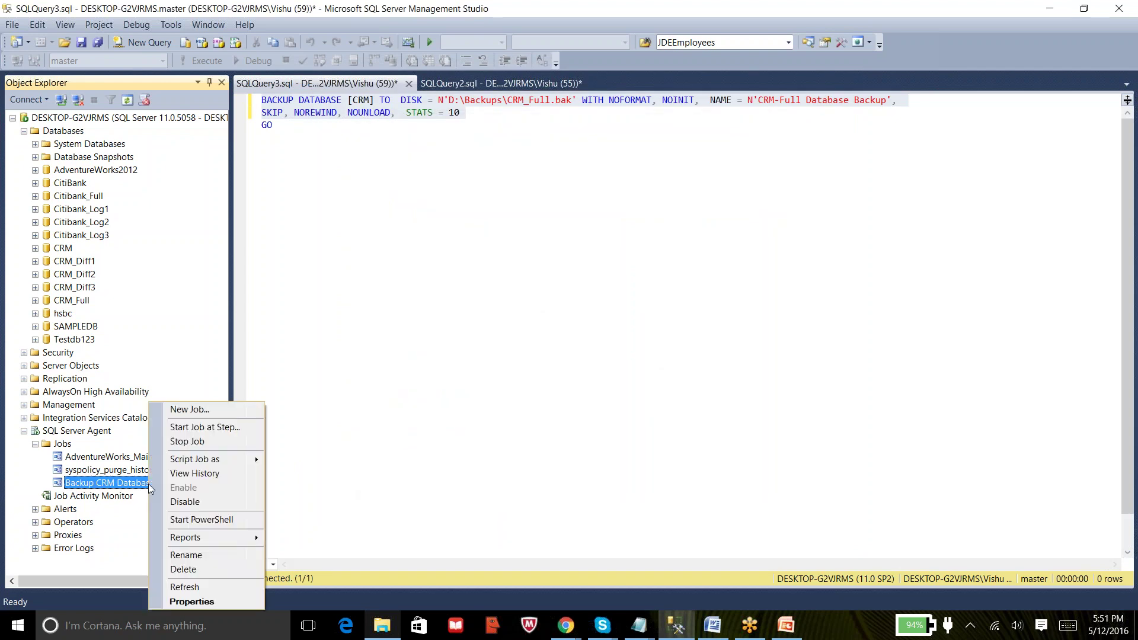
click(183, 475)
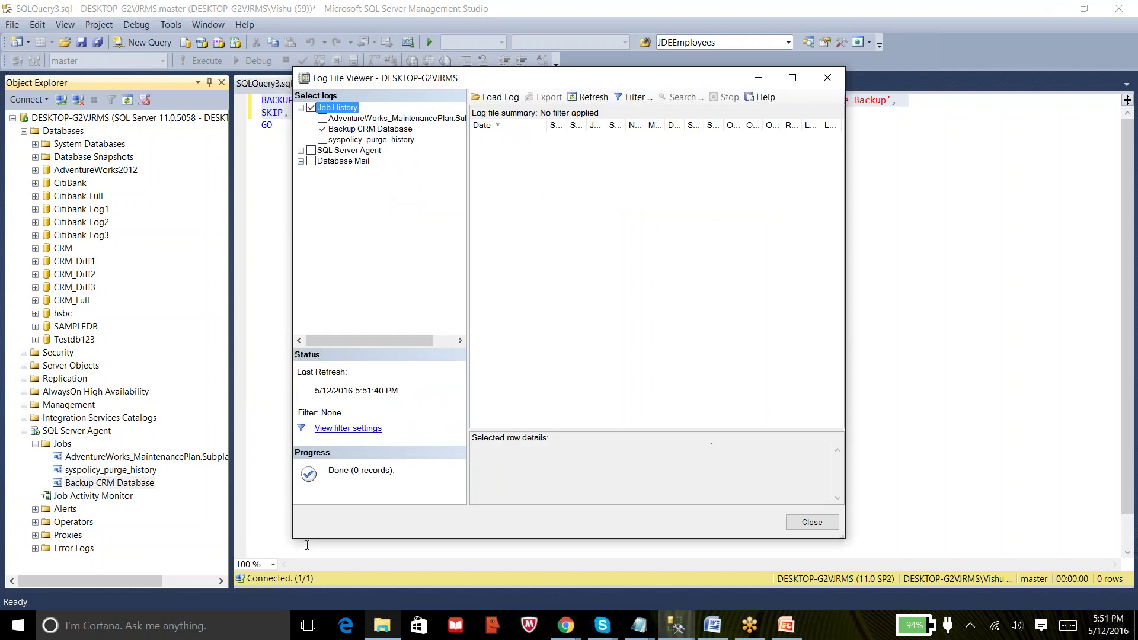
click(382, 625)
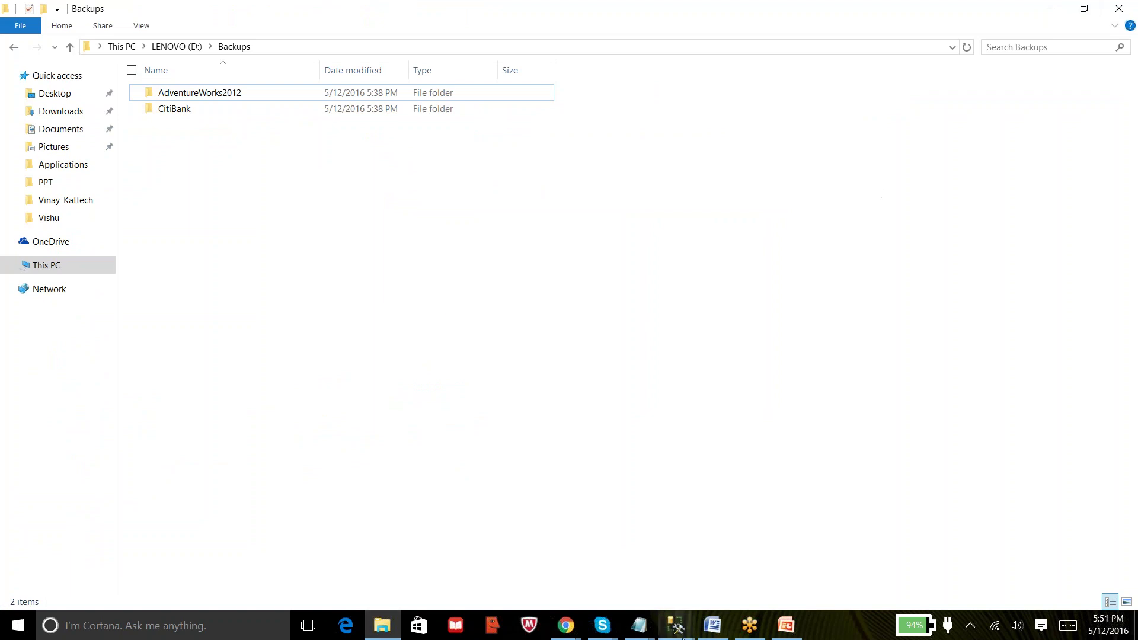
mouse_move(678, 622)
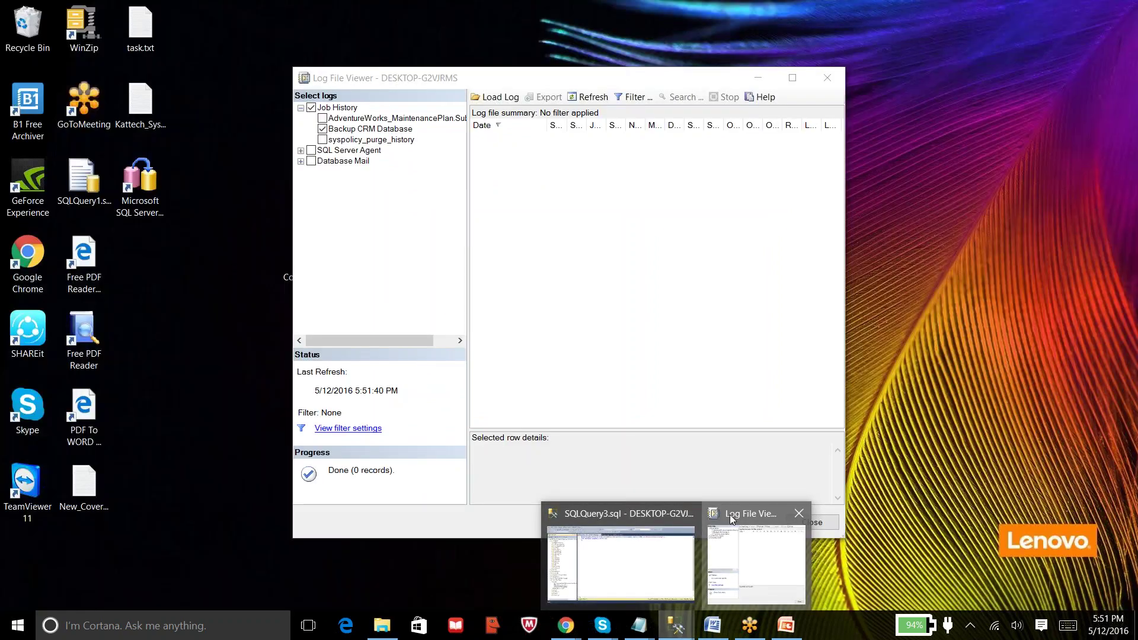
click(730, 515)
Step: Refresh the job history until the scheduled run is logged, then expand its entry to inspect the step and collapse it
click(590, 98)
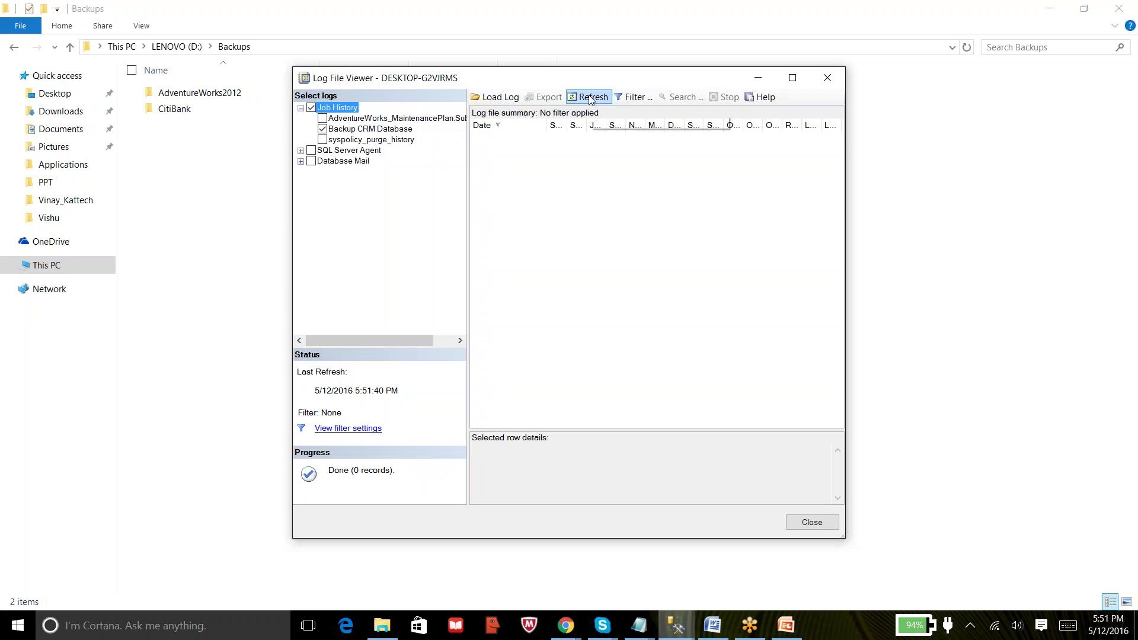
click(589, 97)
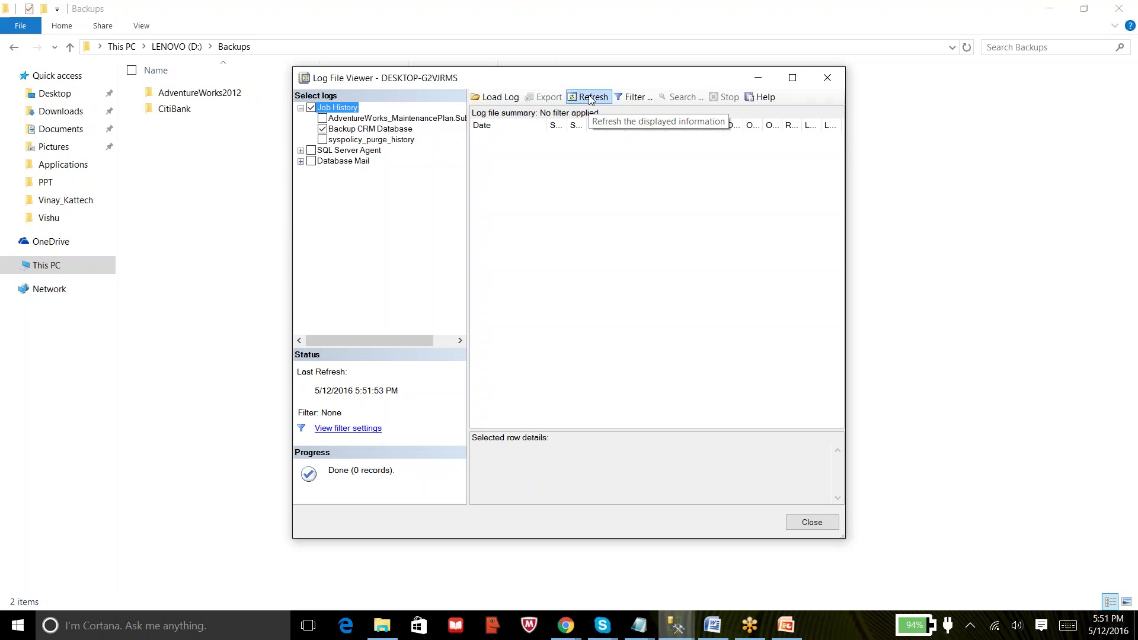
click(590, 98)
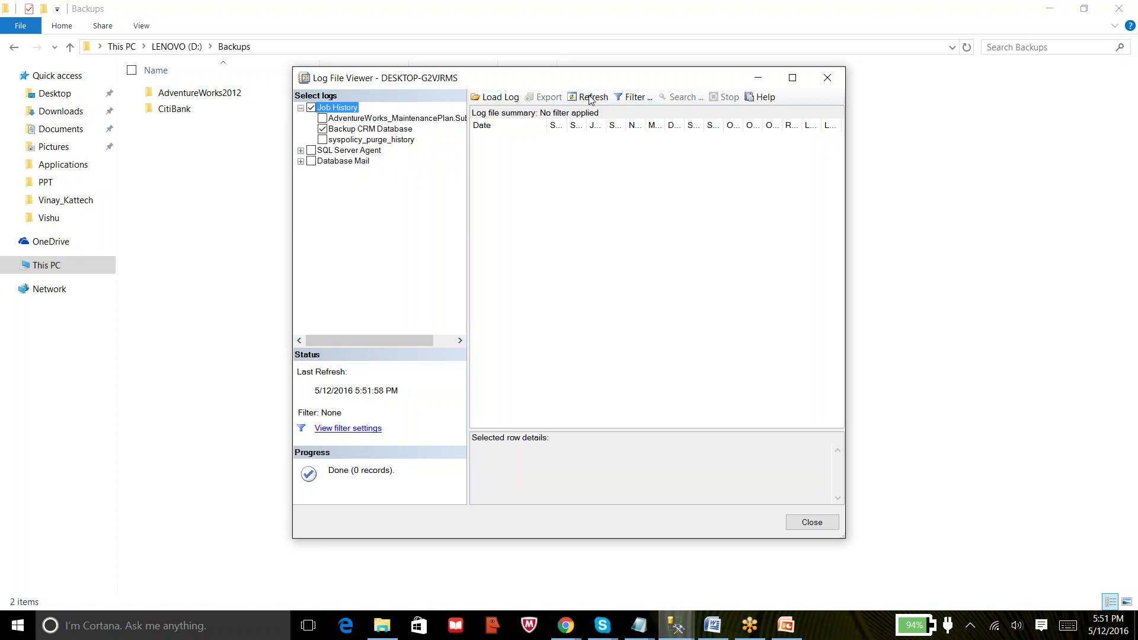
click(590, 98)
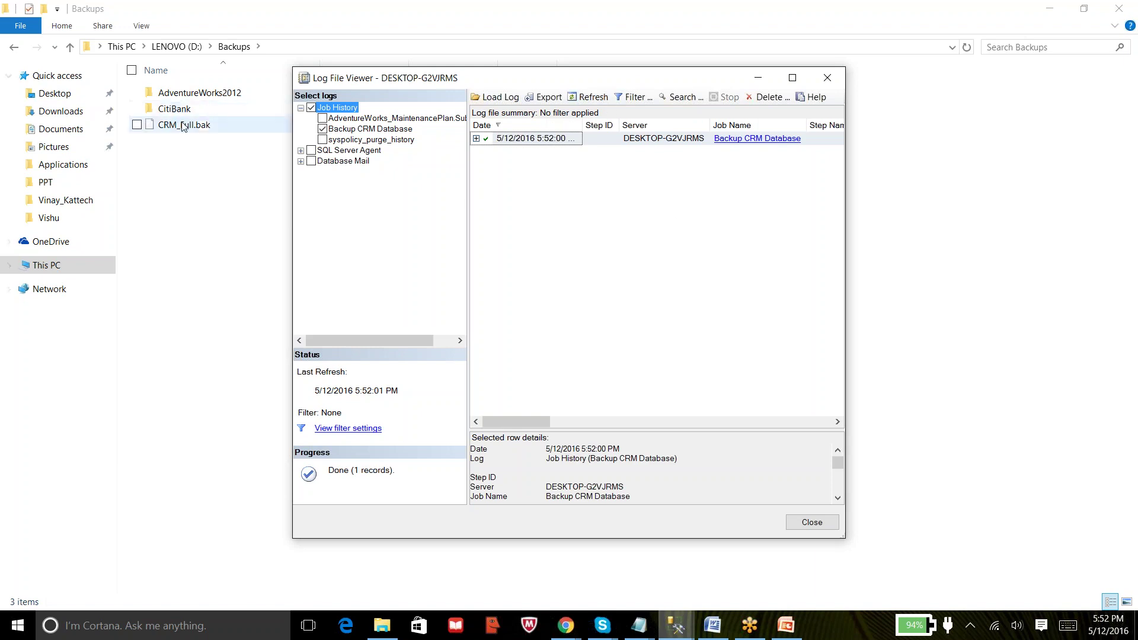
double_click(550, 141)
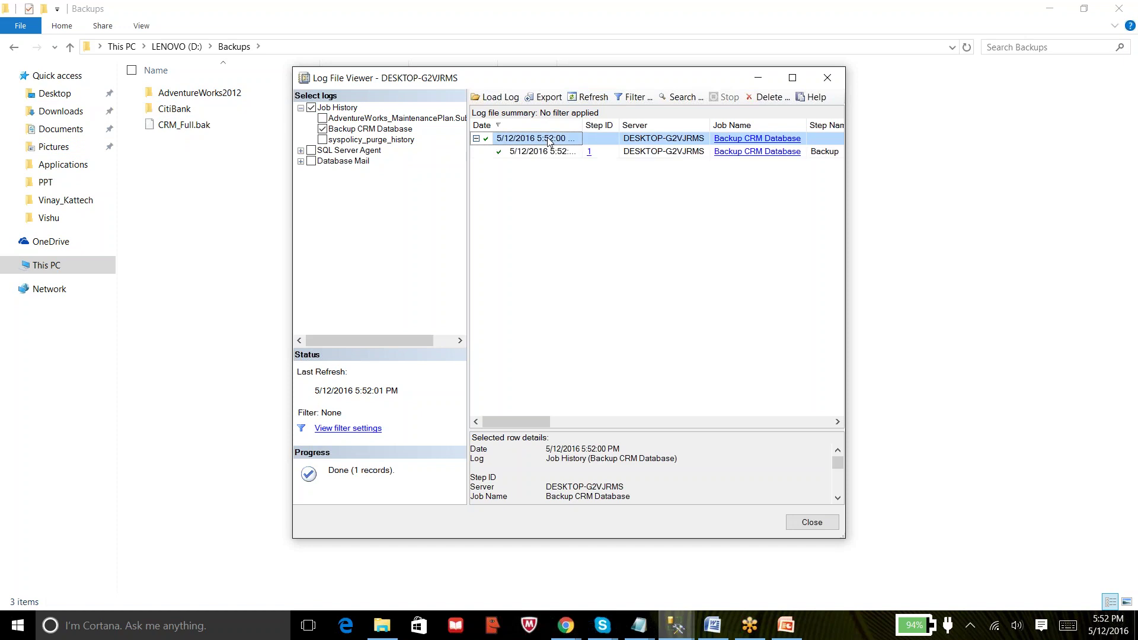
click(476, 139)
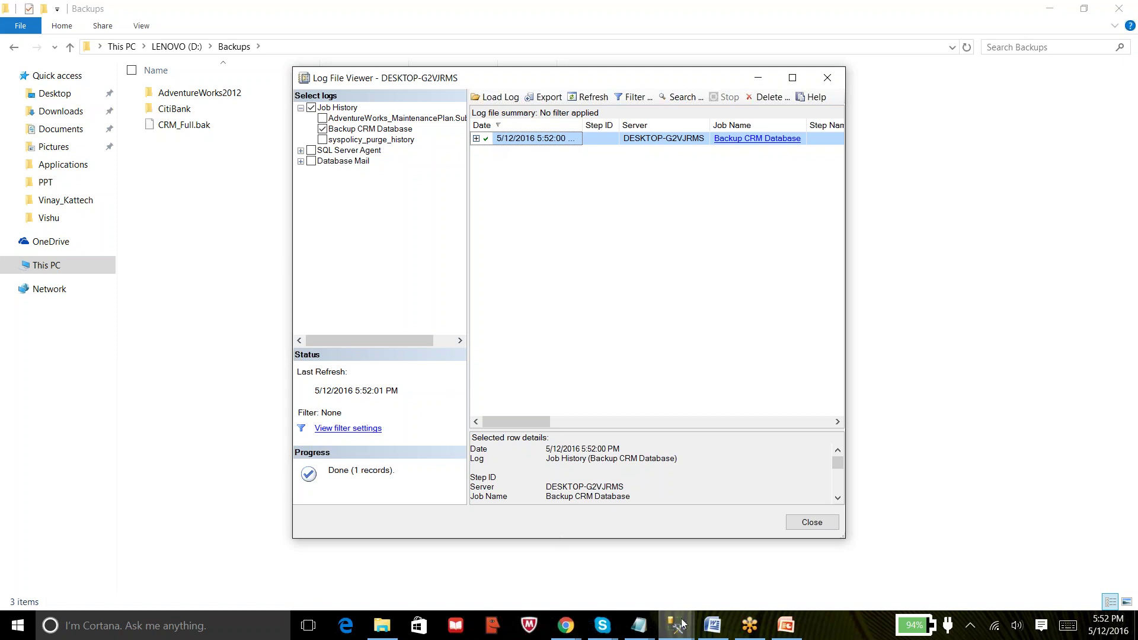
Step: Introduce a syntax error in the Backup CRM Database job's Backup step by changing BACKUP to BACKUP123 in its command, and save the job
mouse_move(685, 637)
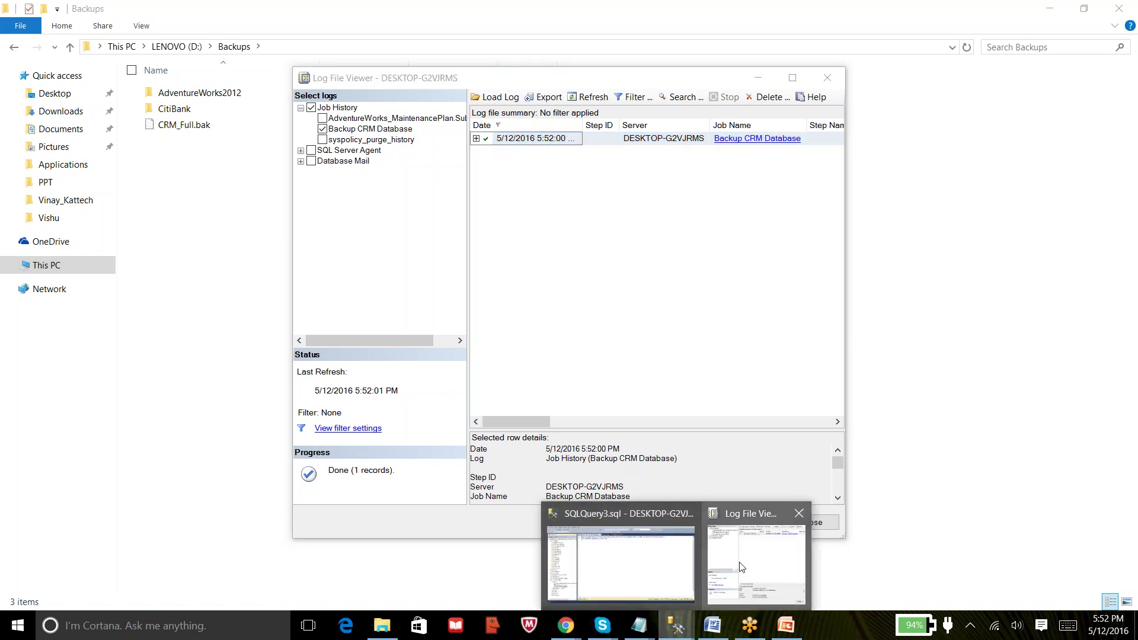
mouse_move(738, 562)
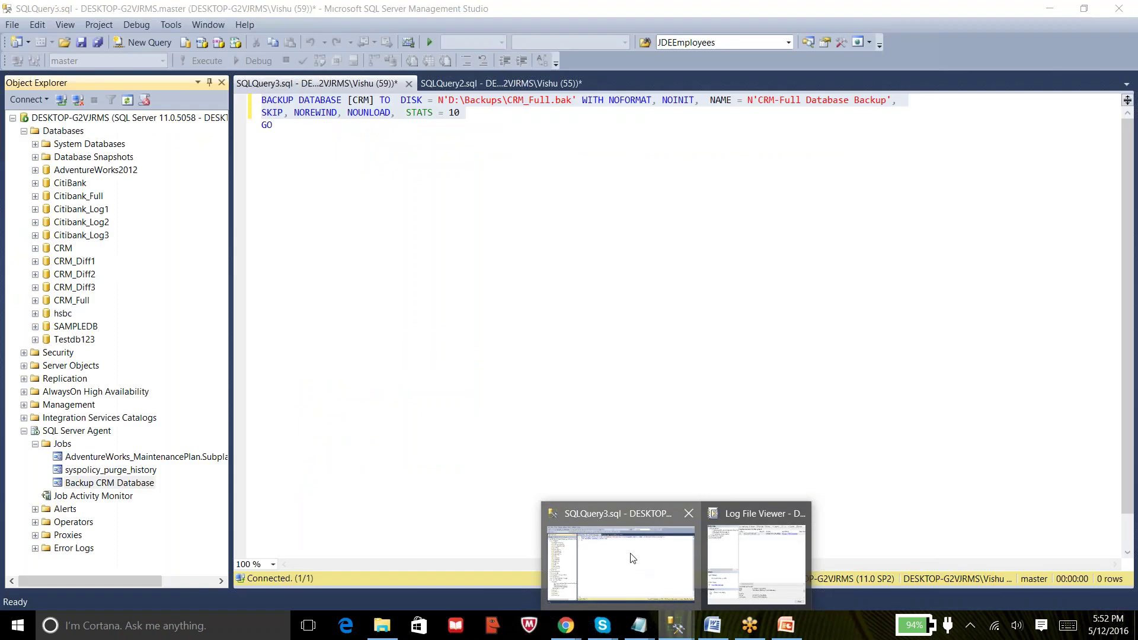
click(633, 558)
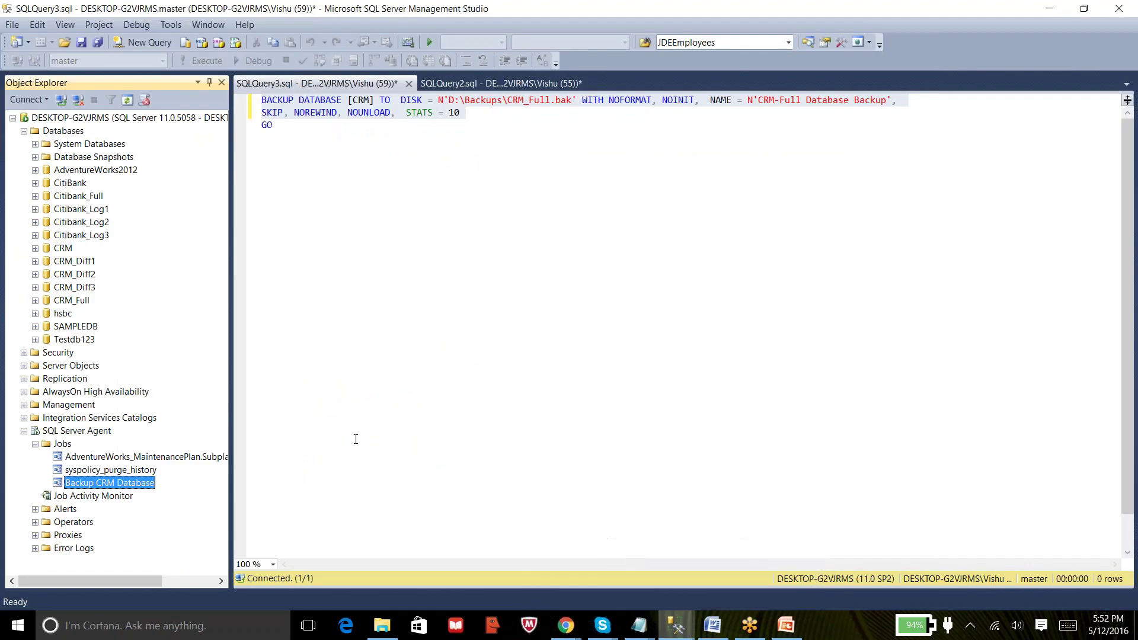
double_click(100, 489)
click(392, 171)
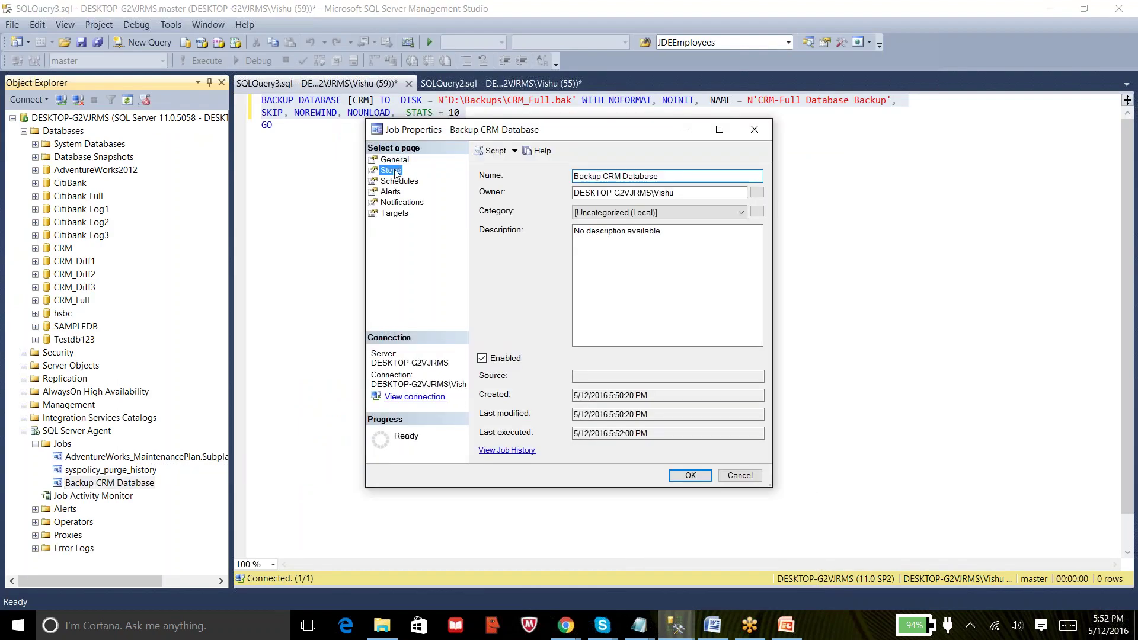
double_click(586, 204)
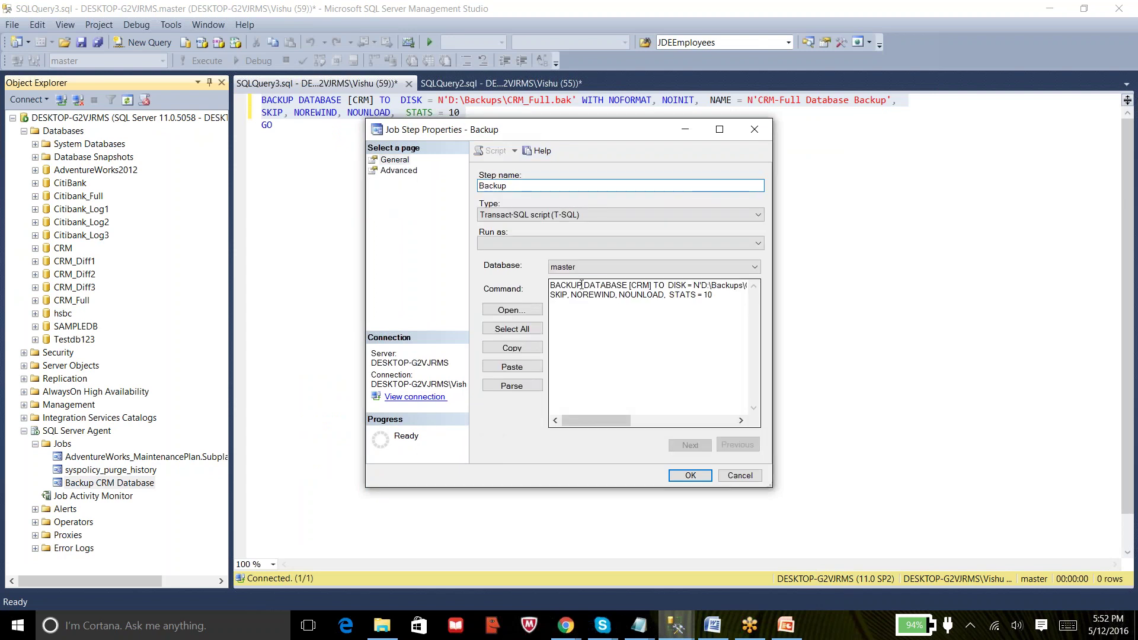
click(581, 285)
text(123)
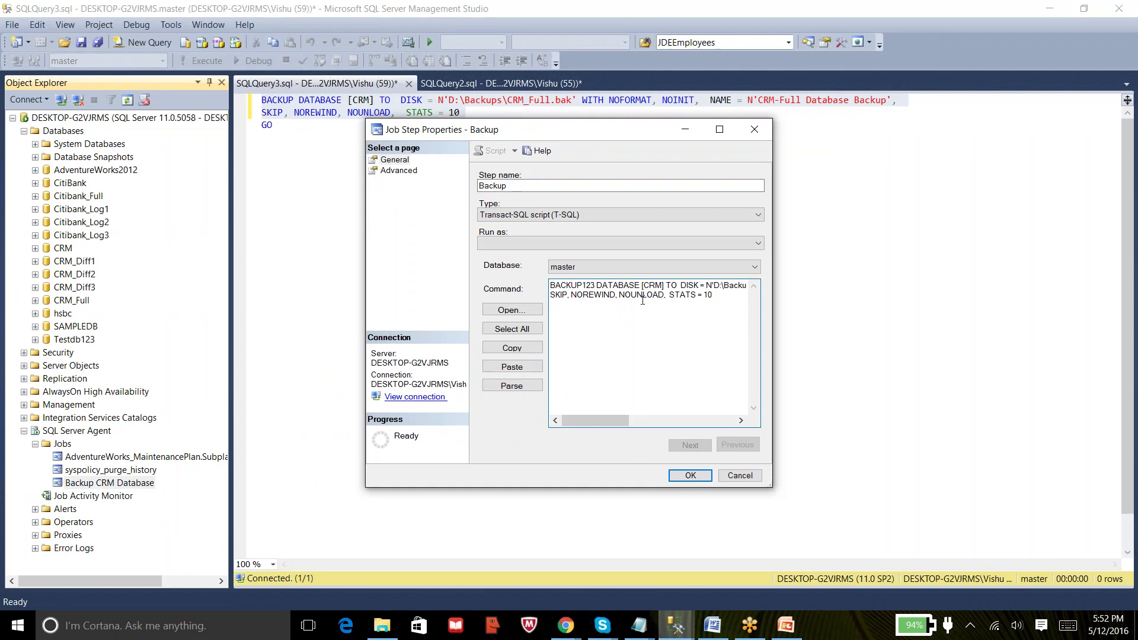
click(689, 475)
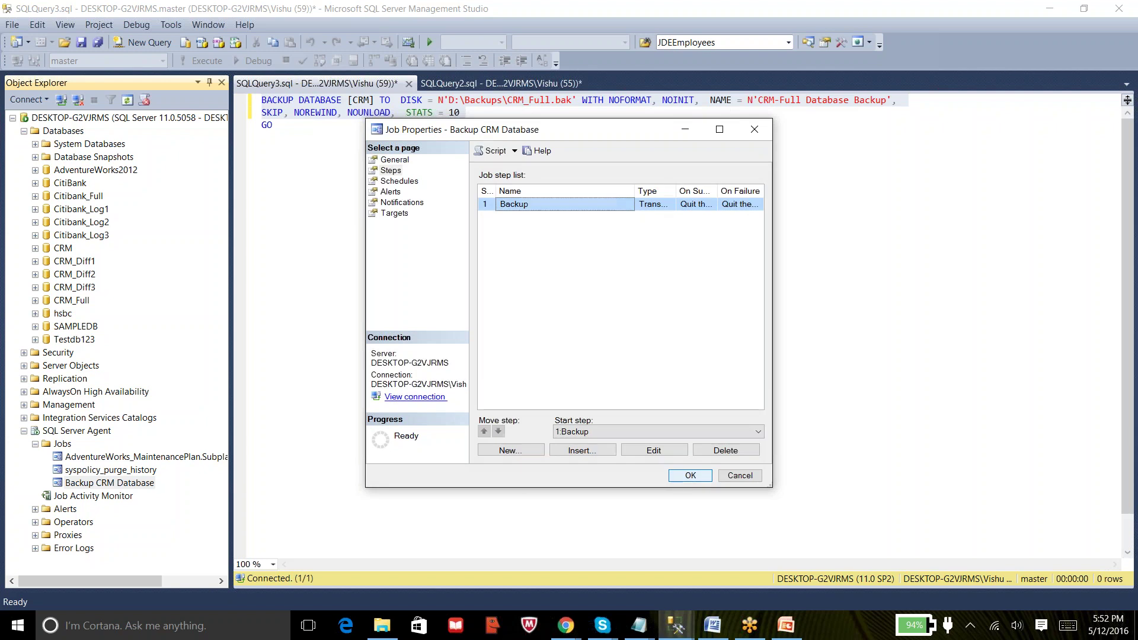
click(689, 477)
click(492, 391)
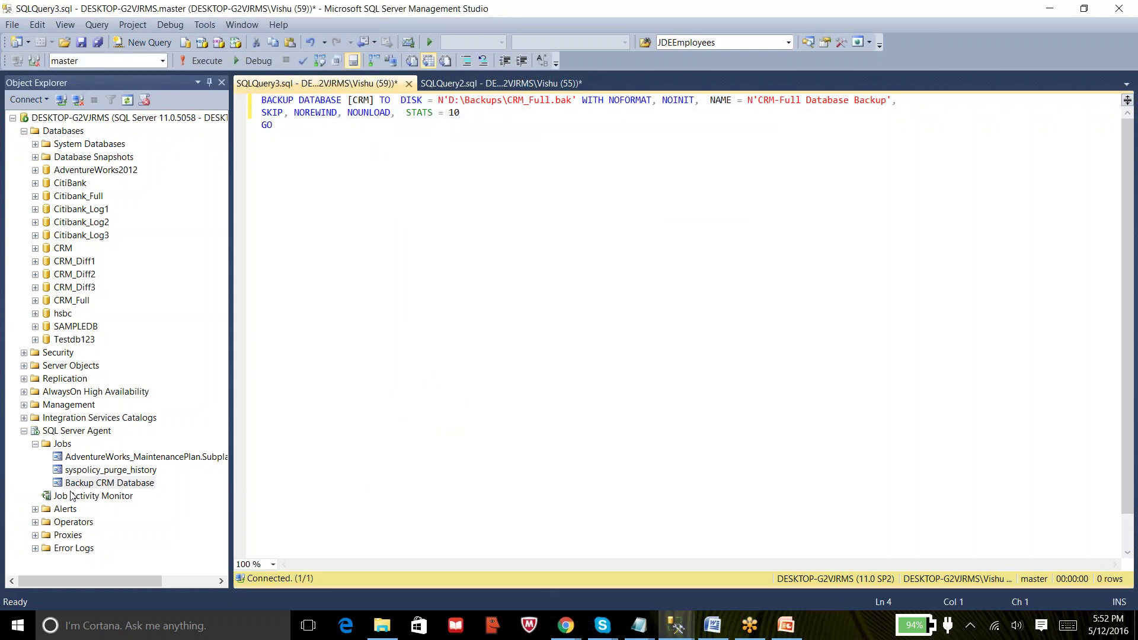
Step: Start the Backup CRM Database job manually, read the execution message, and close the start-job results
right_click(127, 486)
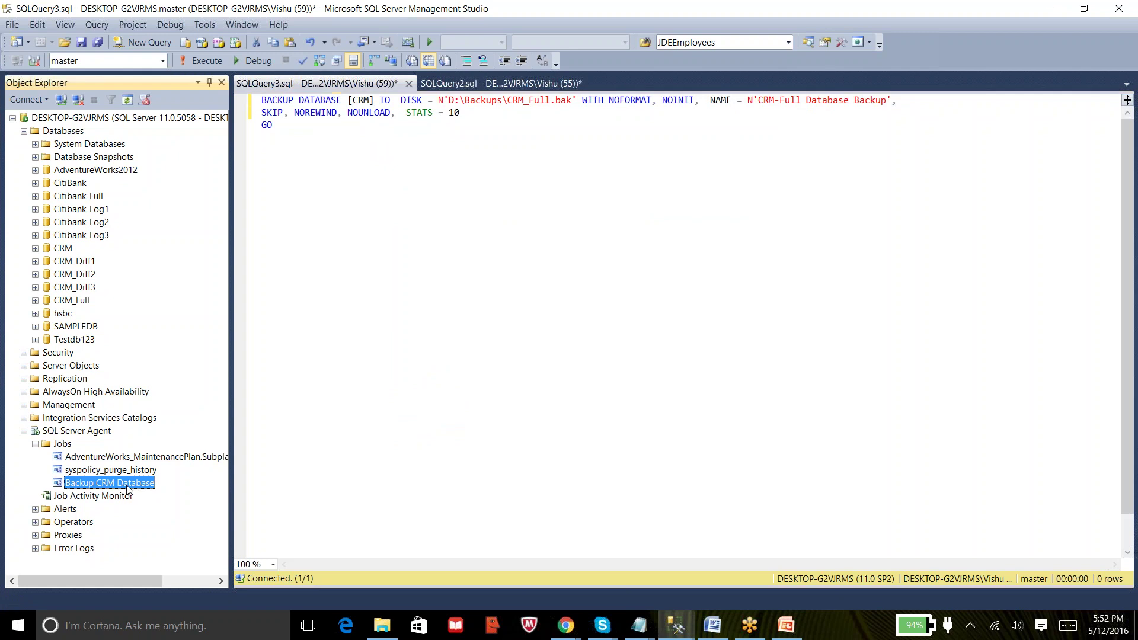
click(177, 427)
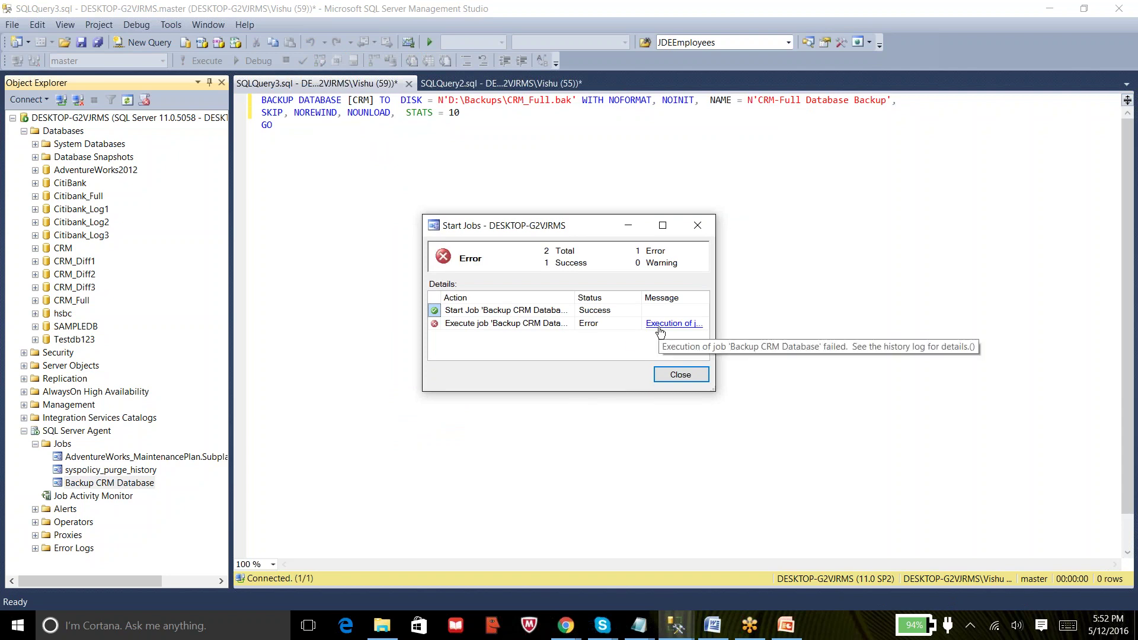
click(659, 327)
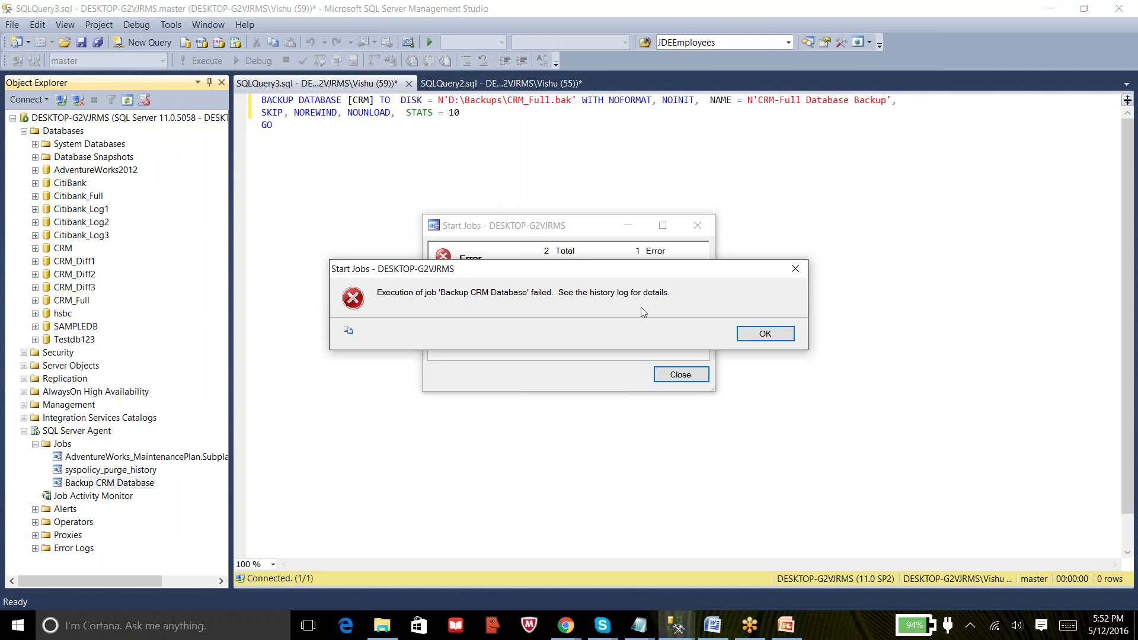
click(764, 333)
click(680, 375)
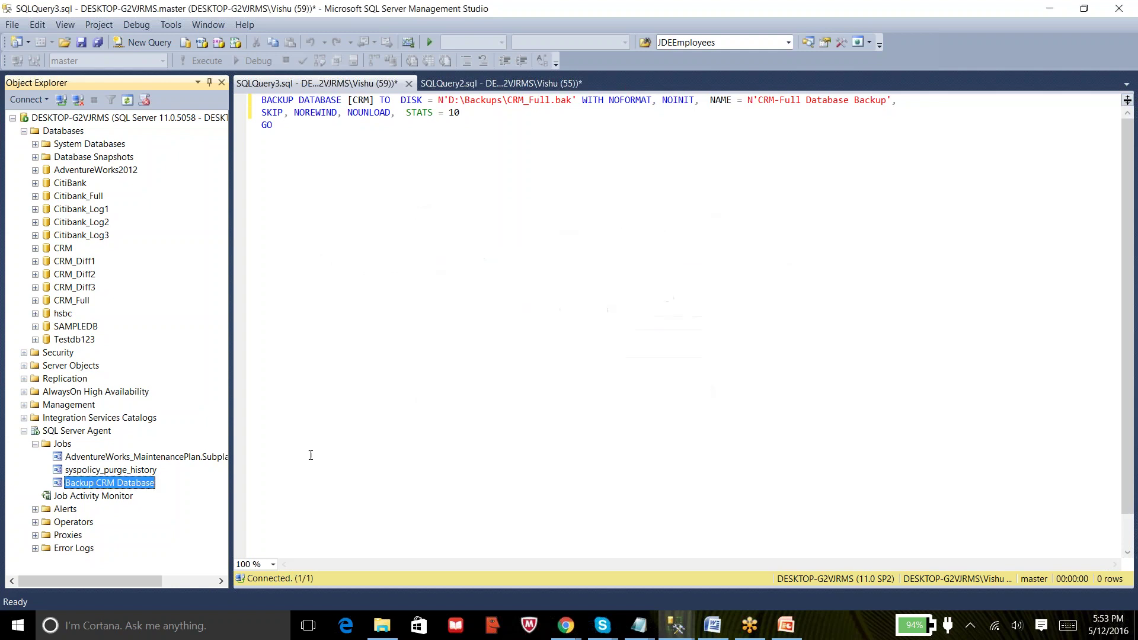
Step: View the Backup CRM Database job's history, expand the latest run, and examine the error message of its Backup step
right_click(142, 487)
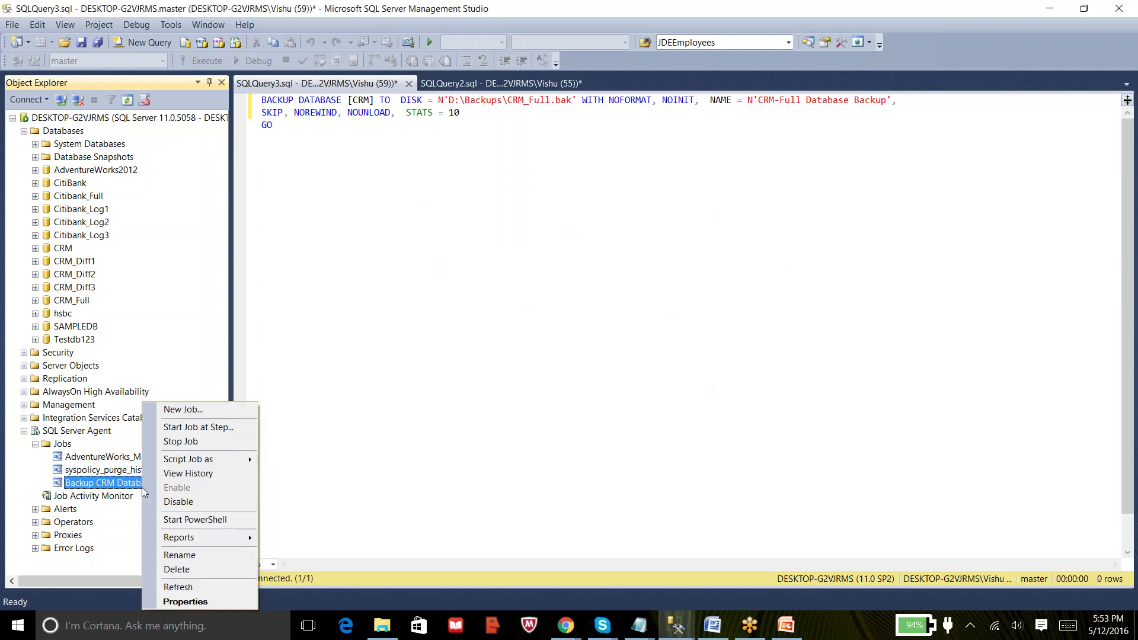
click(179, 473)
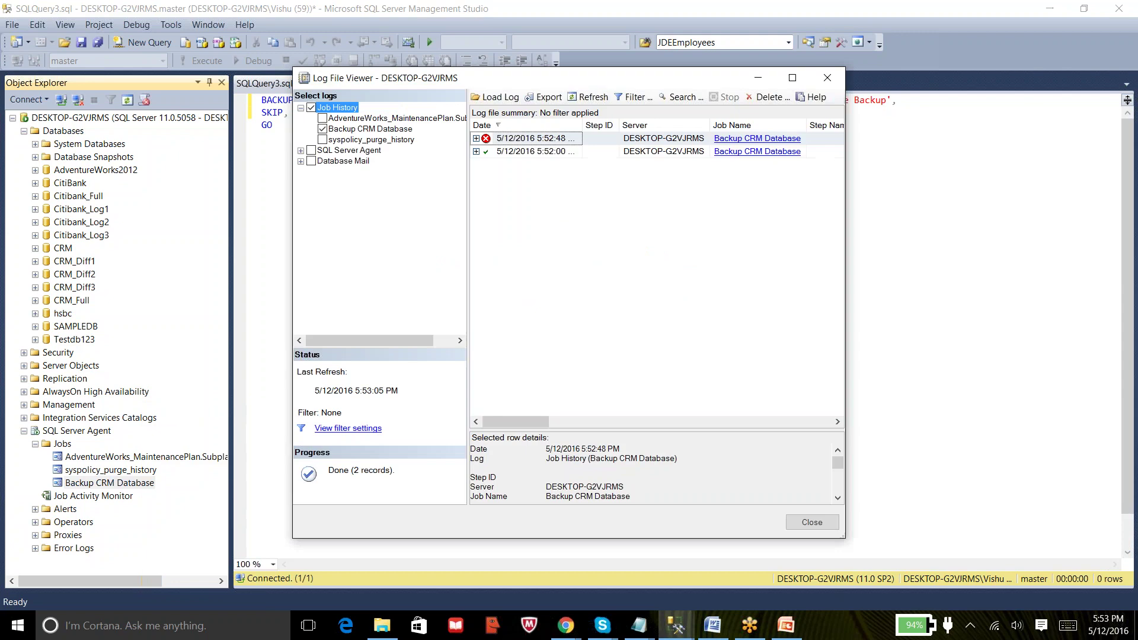
double_click(496, 140)
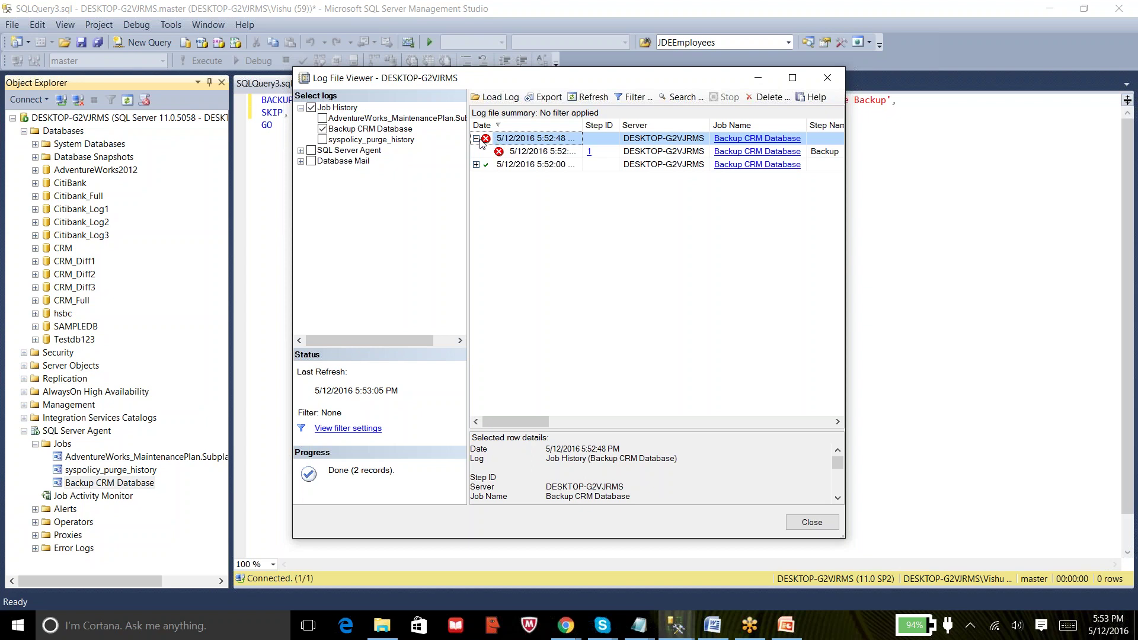
click(508, 156)
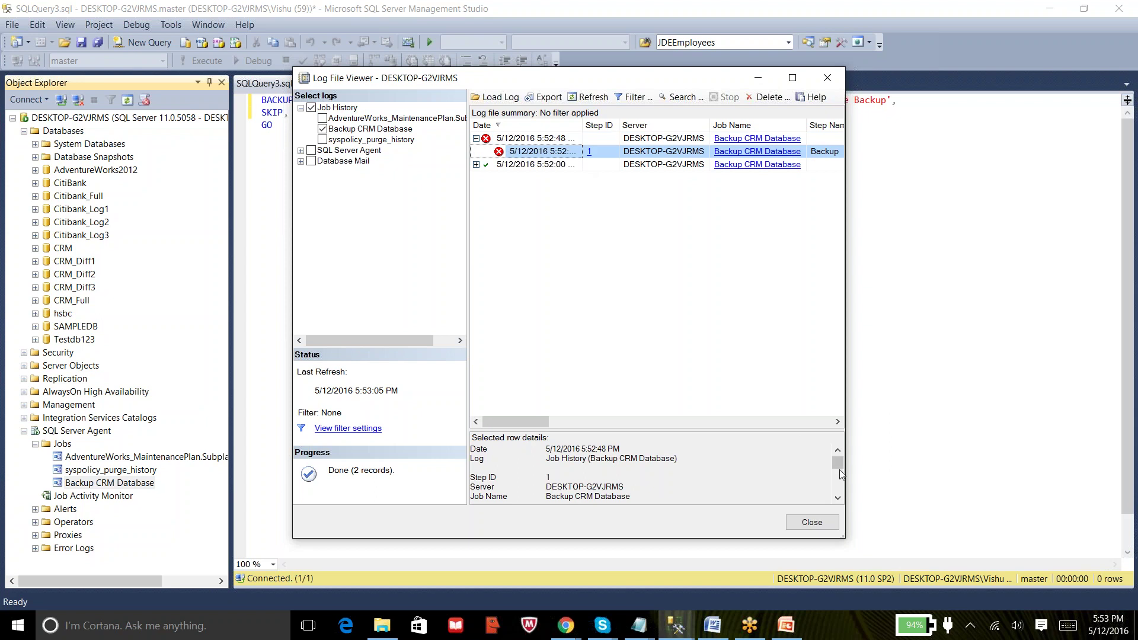
drag(840, 467, 841, 489)
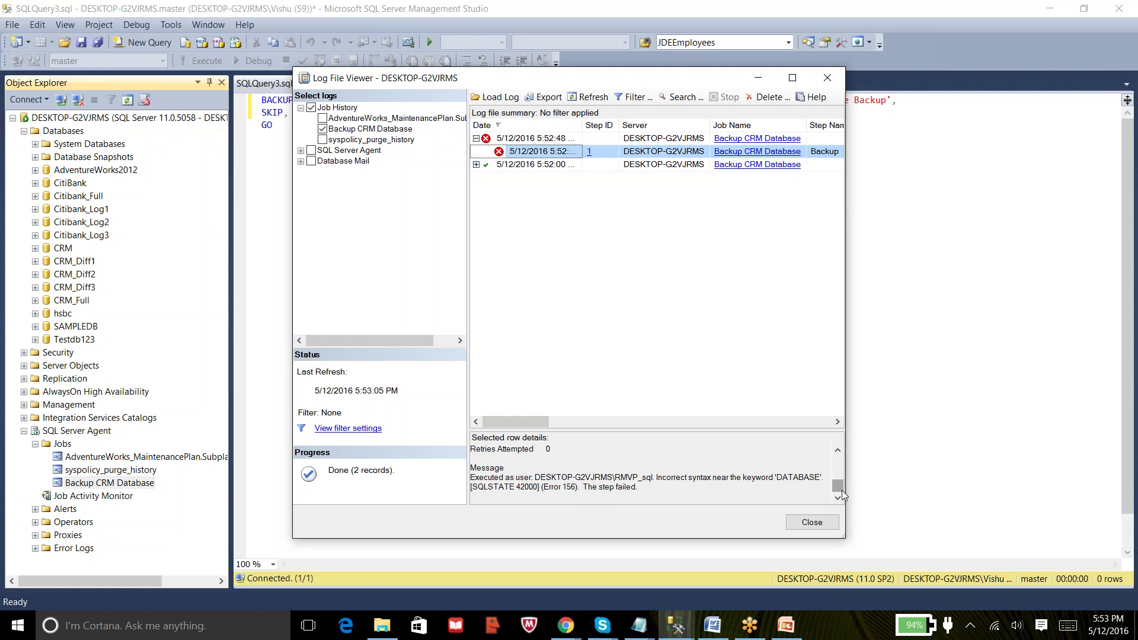
drag(657, 475, 798, 476)
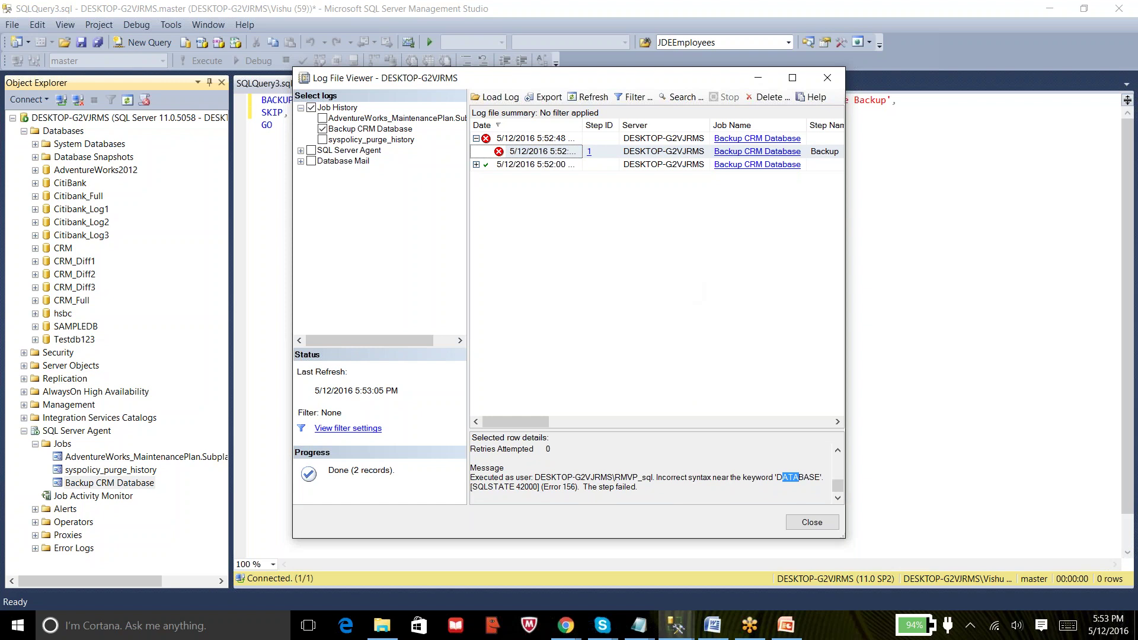
Step: Close the job history log and start a database restore that uses a device as its source
click(627, 13)
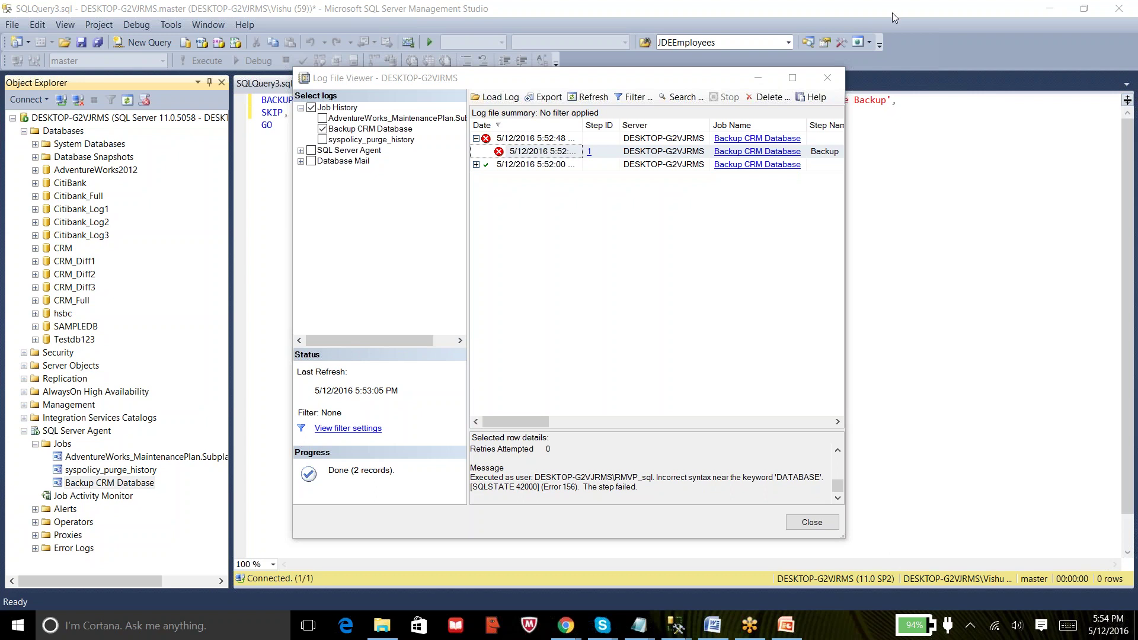
click(827, 79)
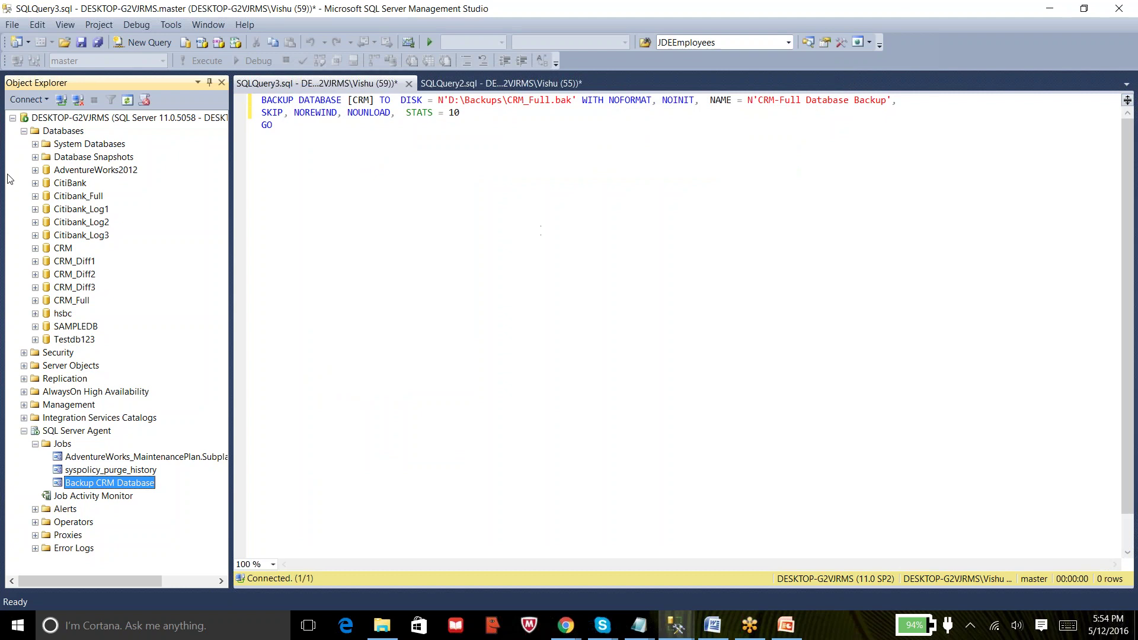
right_click(67, 136)
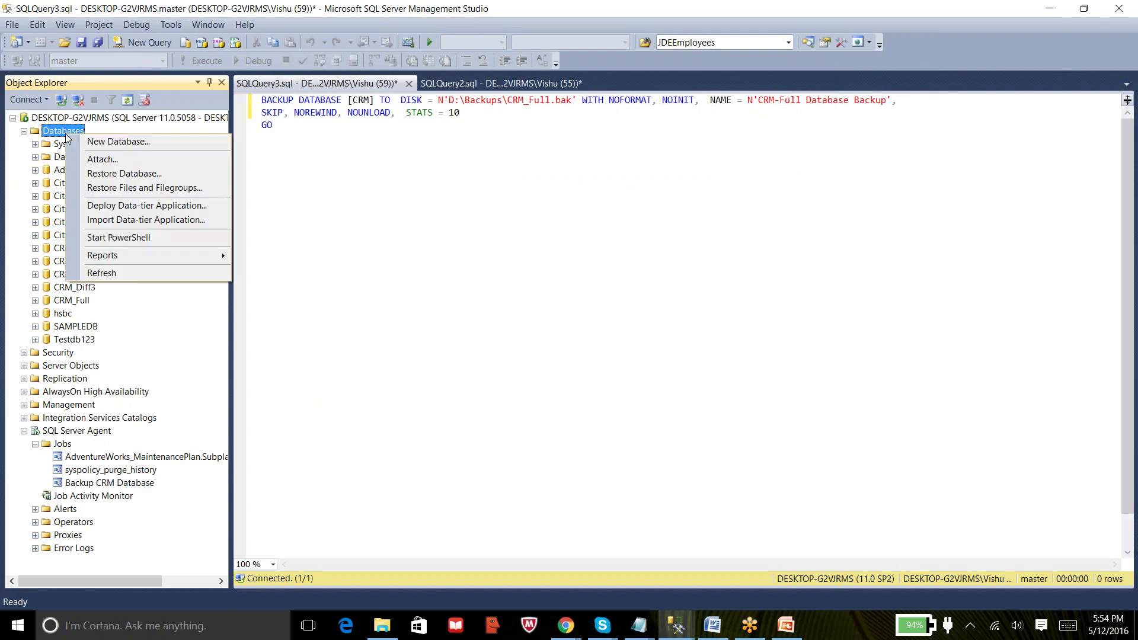
click(104, 174)
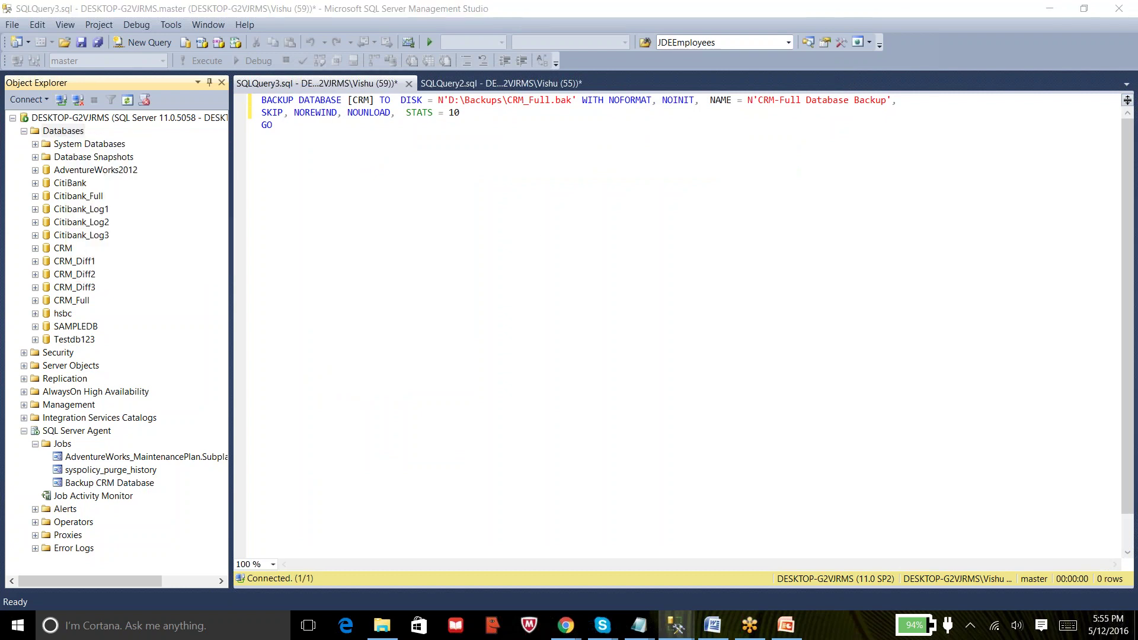
click(506, 180)
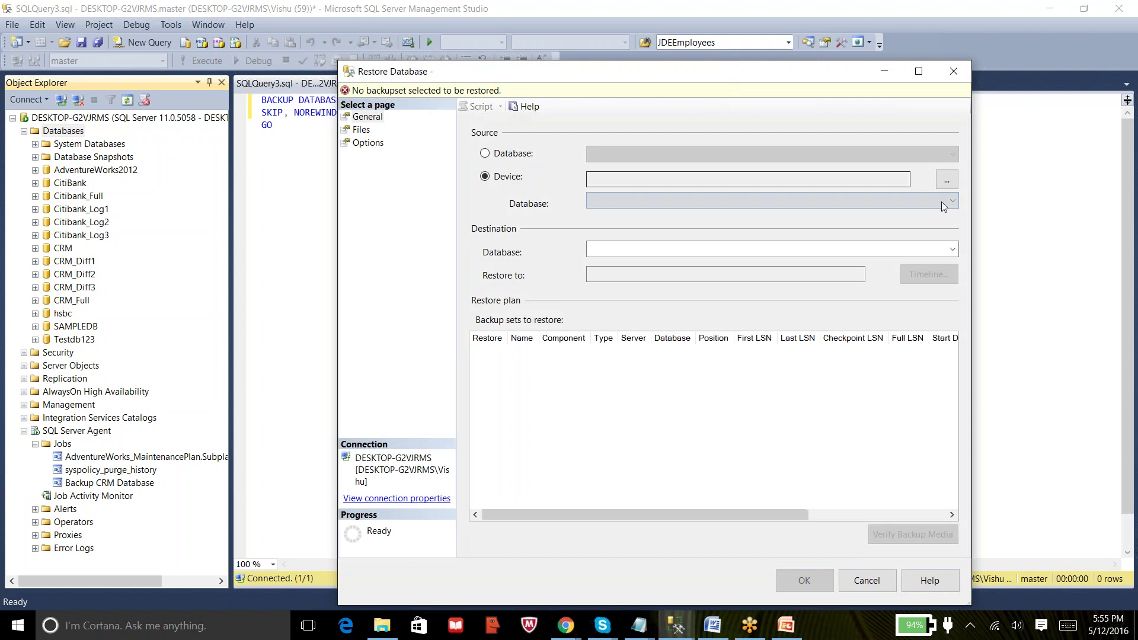
Step: Add hsbc.bak from the default SQL Server backup folder as the restore's backup media
click(946, 180)
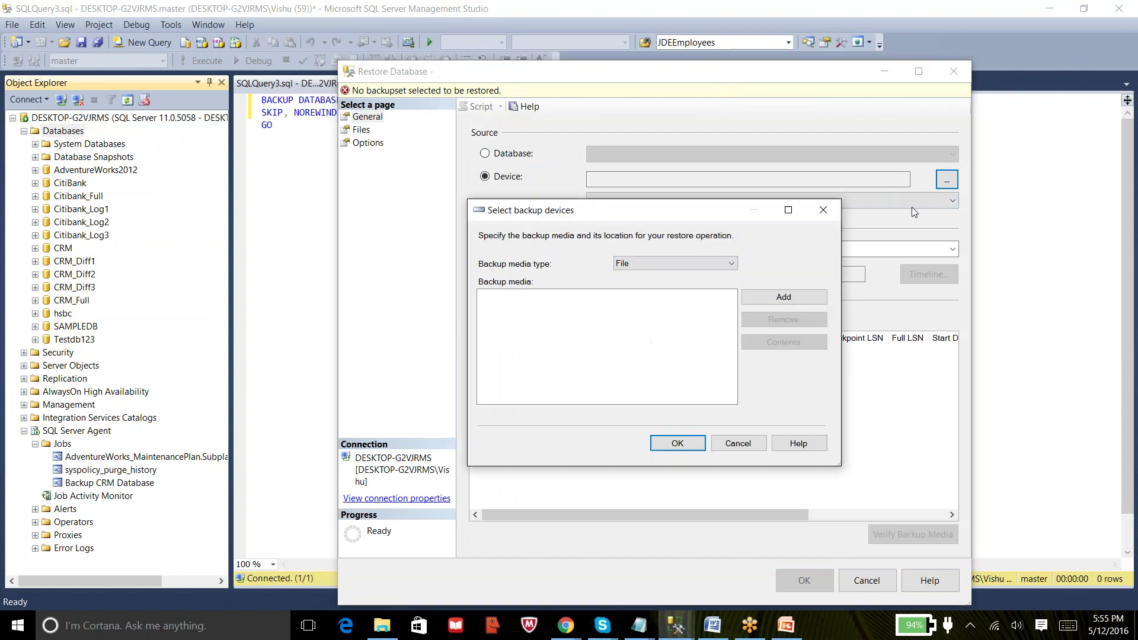
click(794, 300)
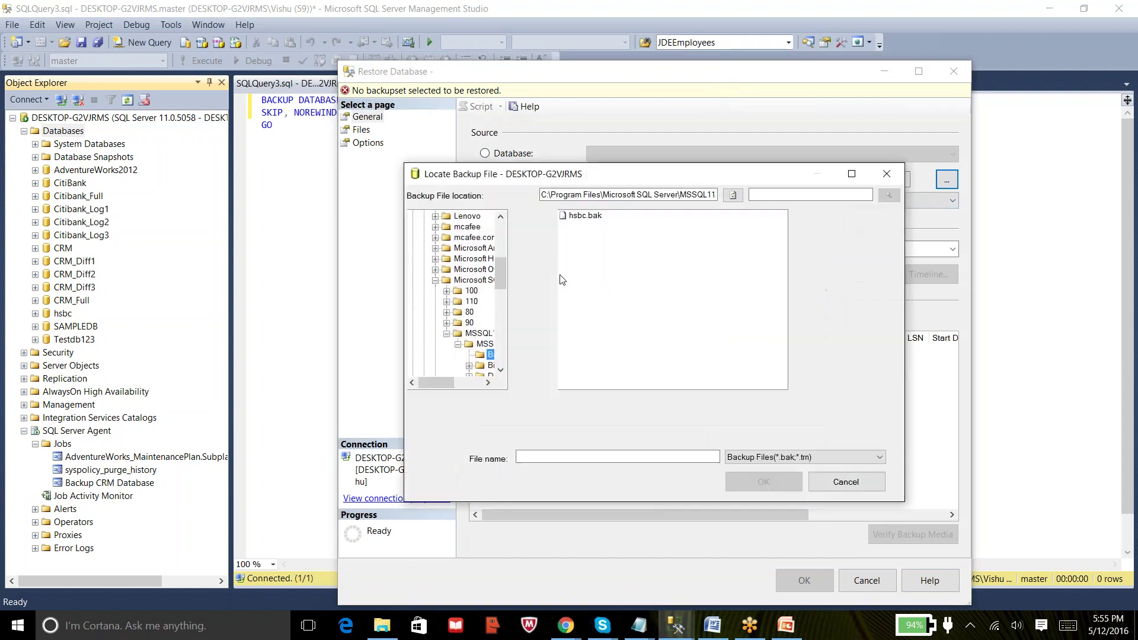
click(586, 216)
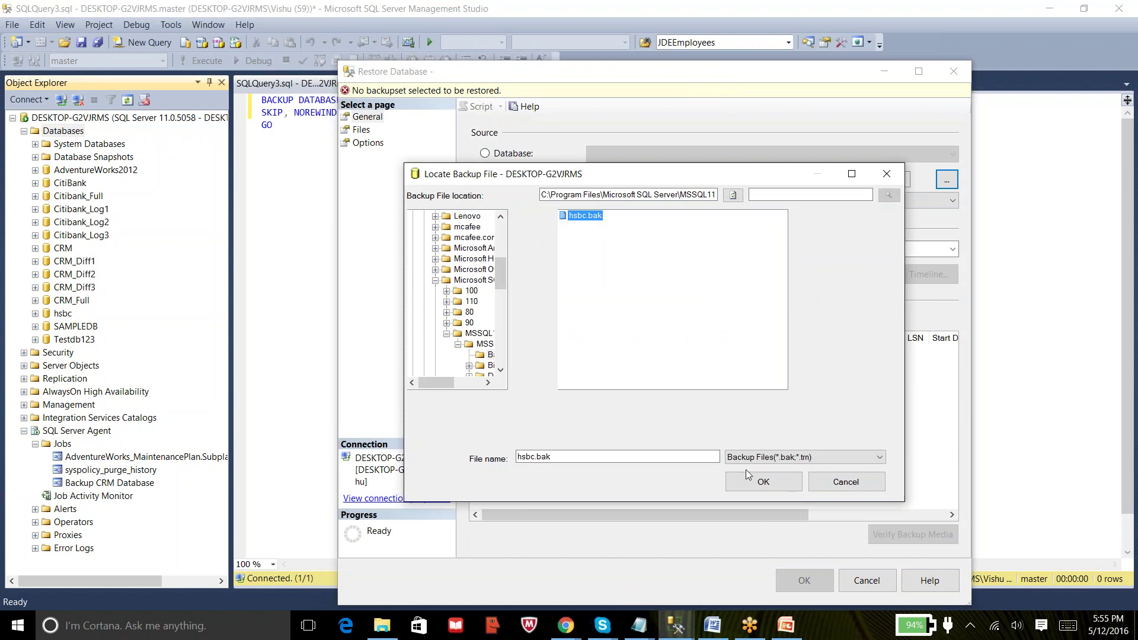
click(756, 481)
click(698, 446)
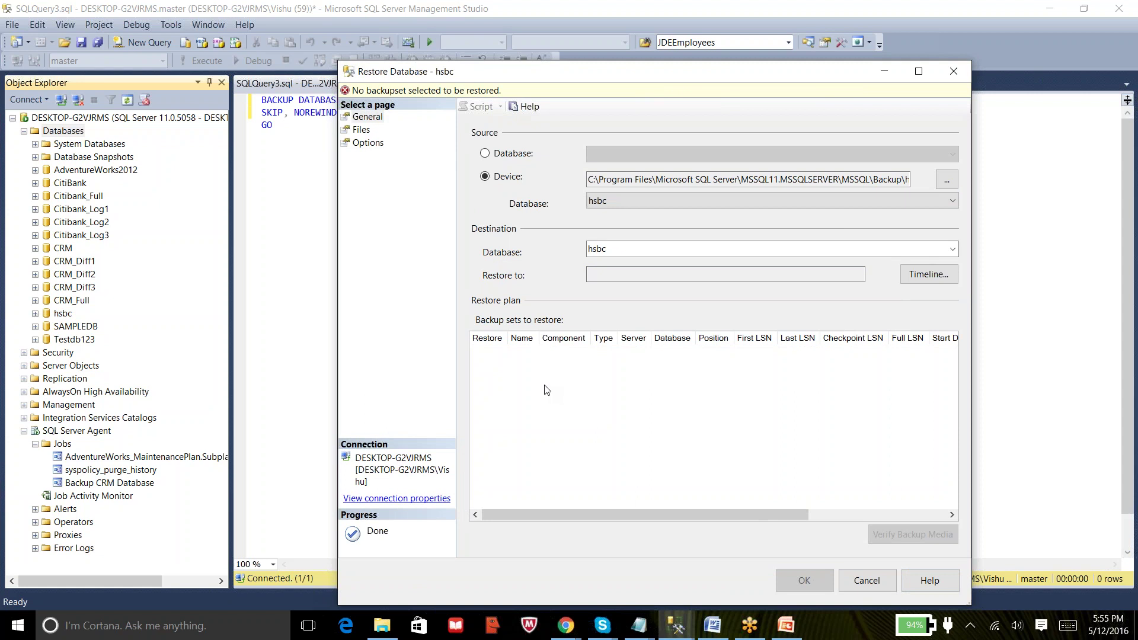
Step: Replace the restore's backup media with CRM_Full.bak from D:\Backups, removing the hsbc.bak entry from the media list
click(946, 179)
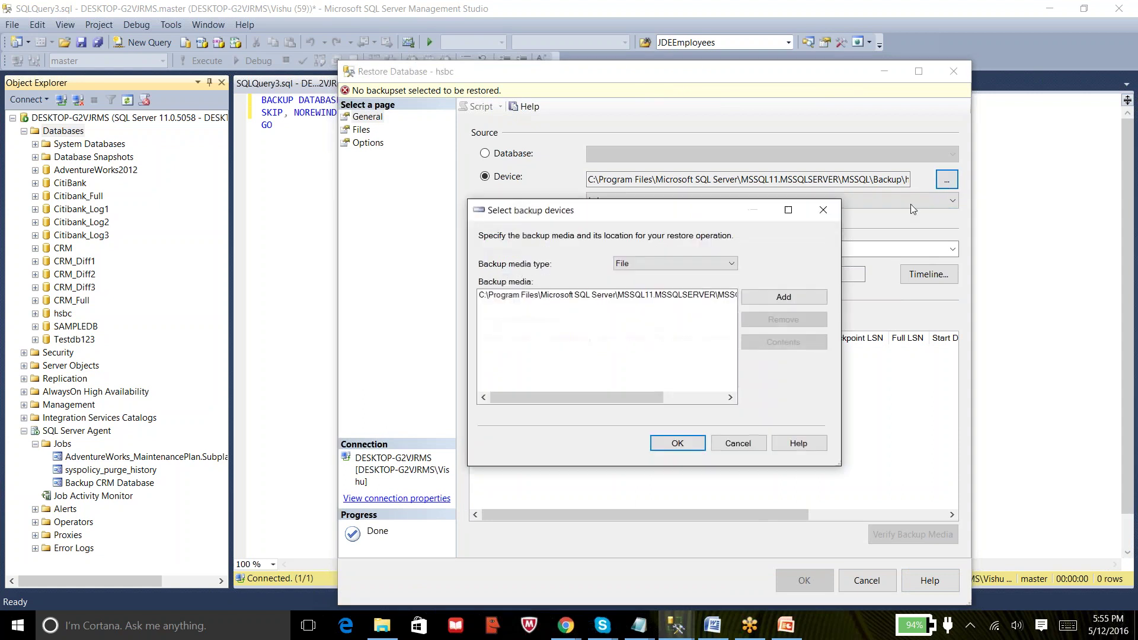
click(813, 298)
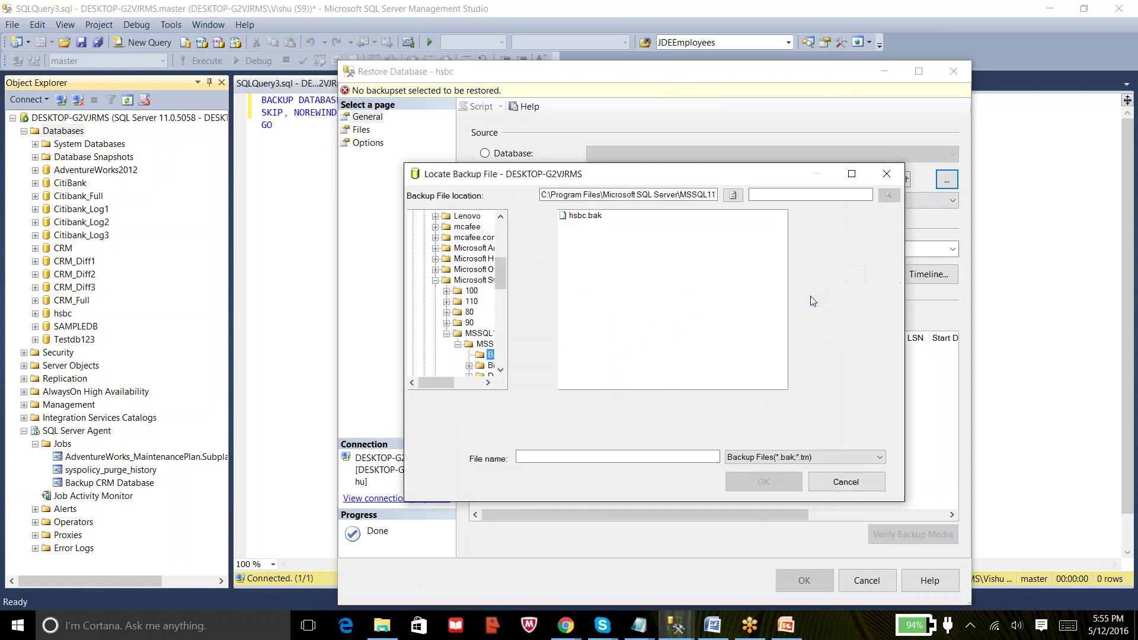
scroll(453, 331, down, 10)
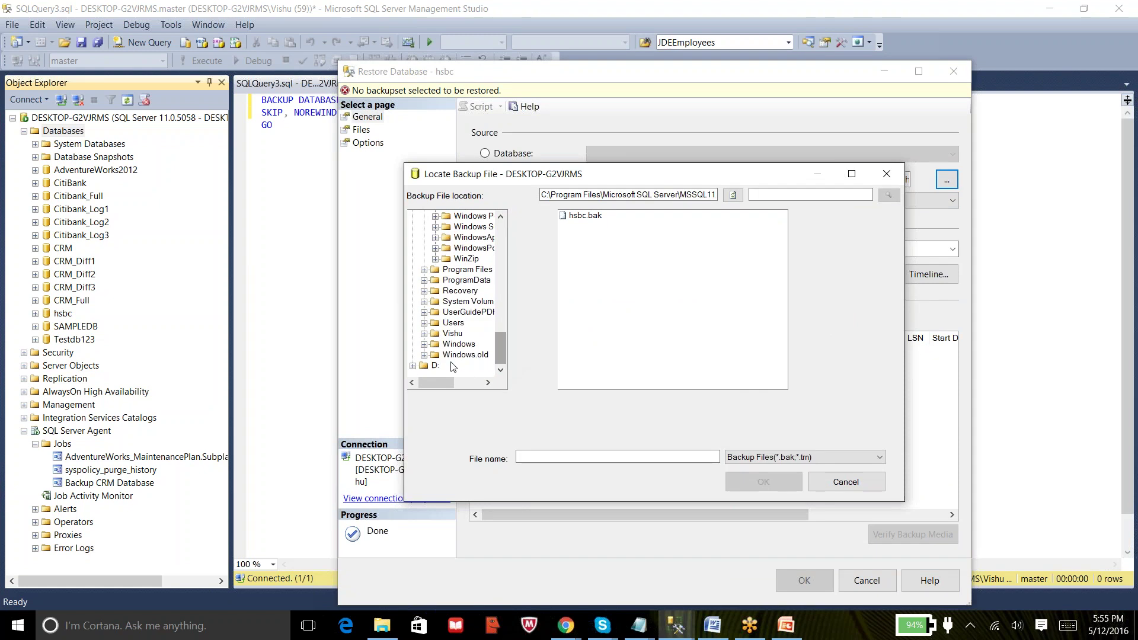
double_click(434, 366)
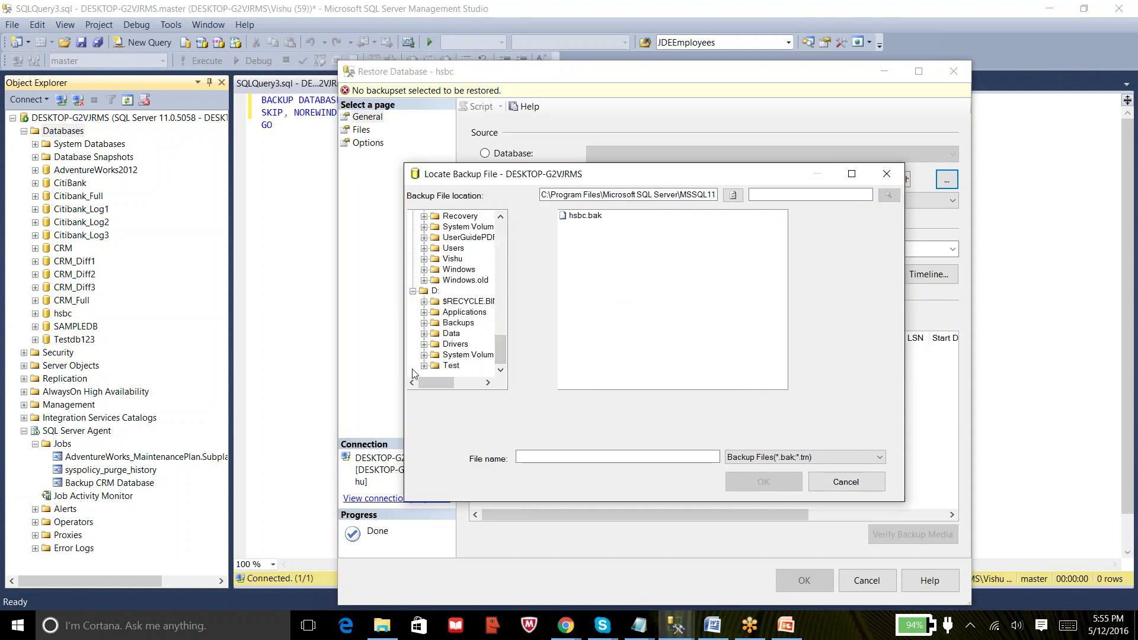
click(458, 323)
click(611, 236)
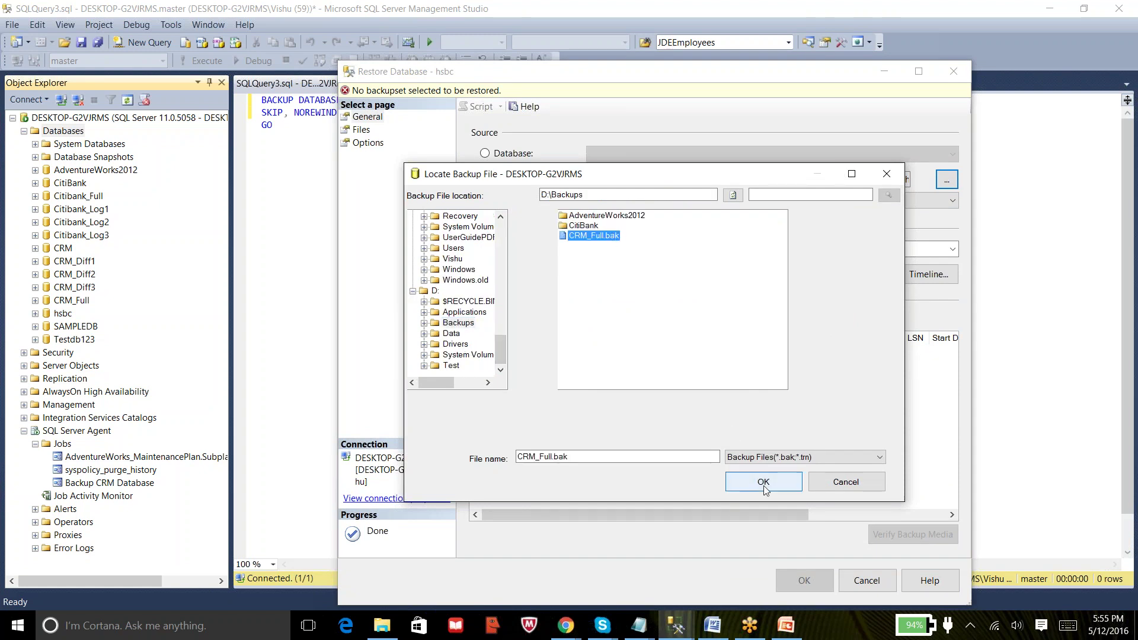
click(766, 485)
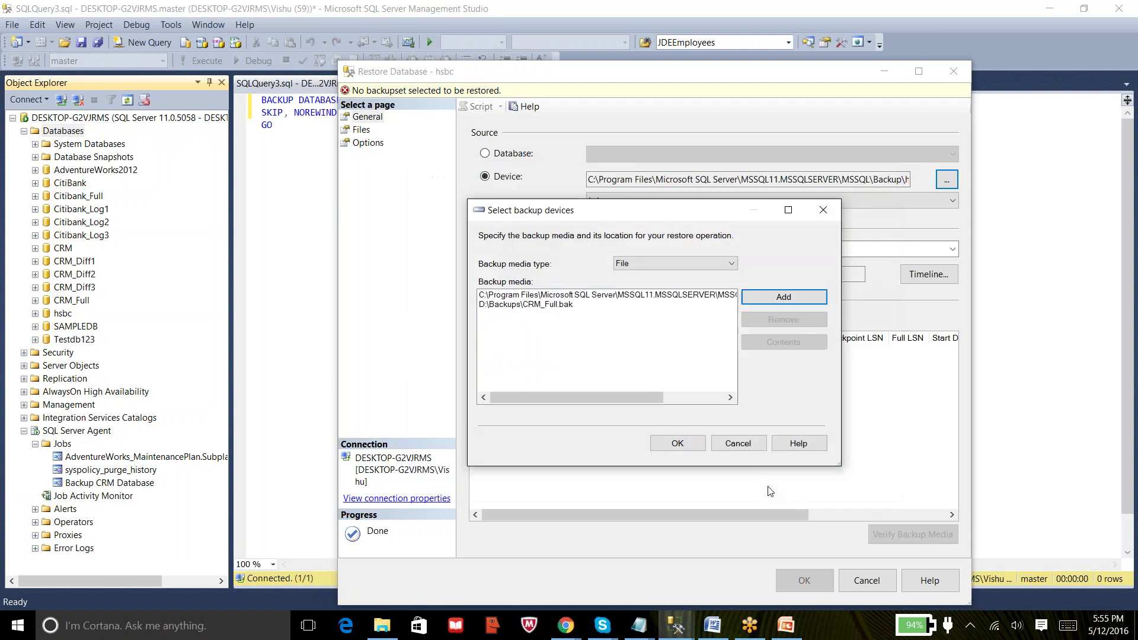
click(655, 304)
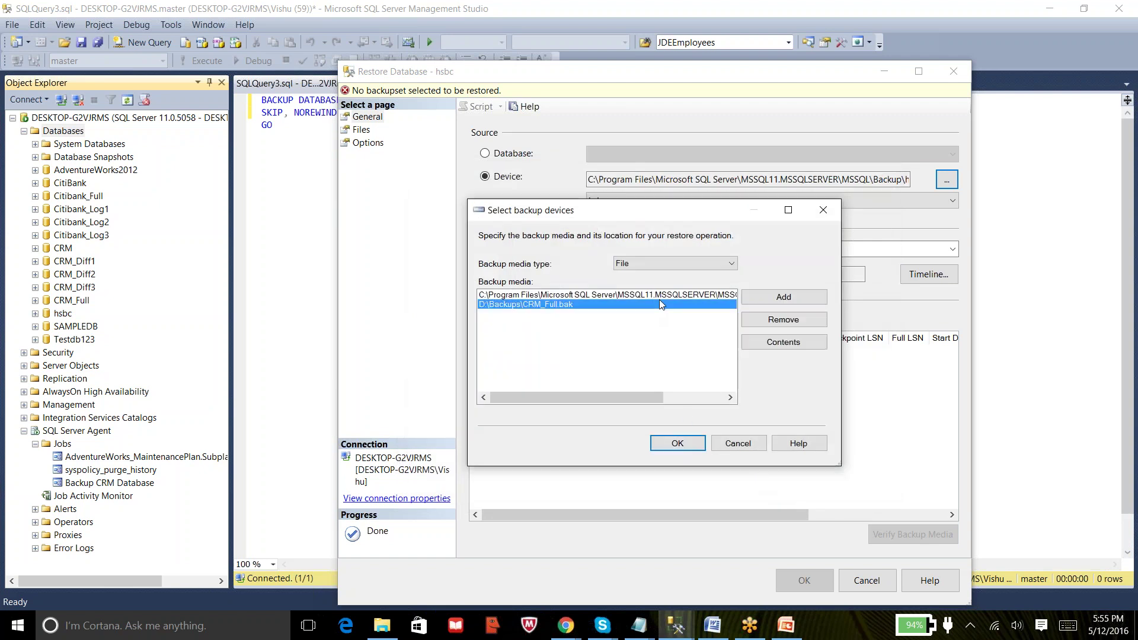
click(703, 294)
click(783, 320)
click(677, 444)
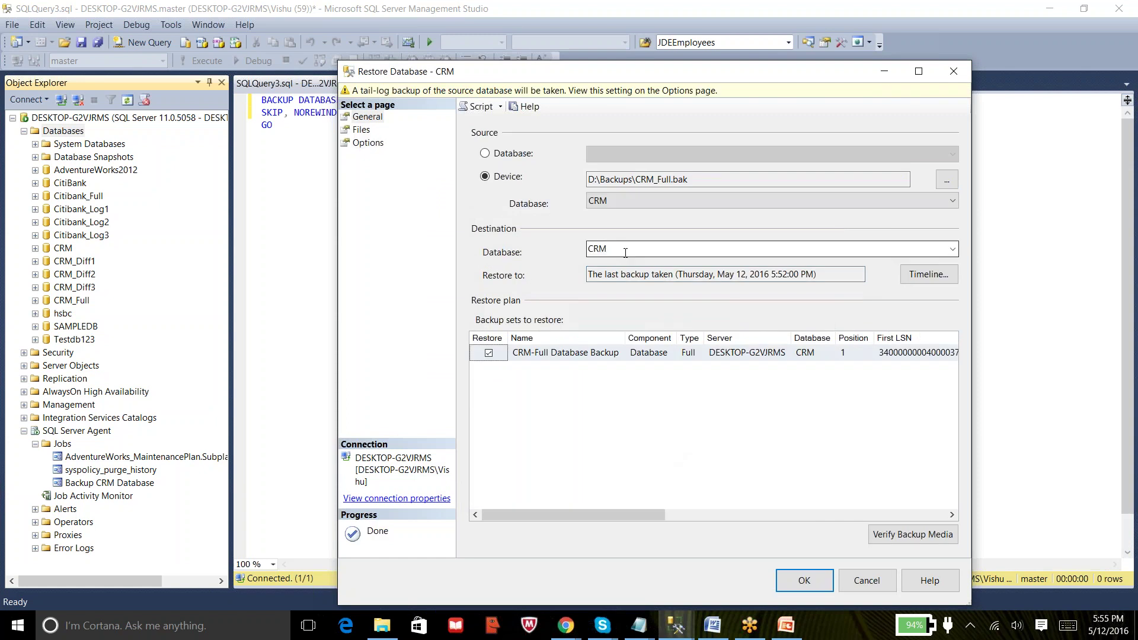
Step: Name the restore's destination database CRM123 and turn off the tail-log backup before restore
click(625, 252)
click(625, 252)
text(123)
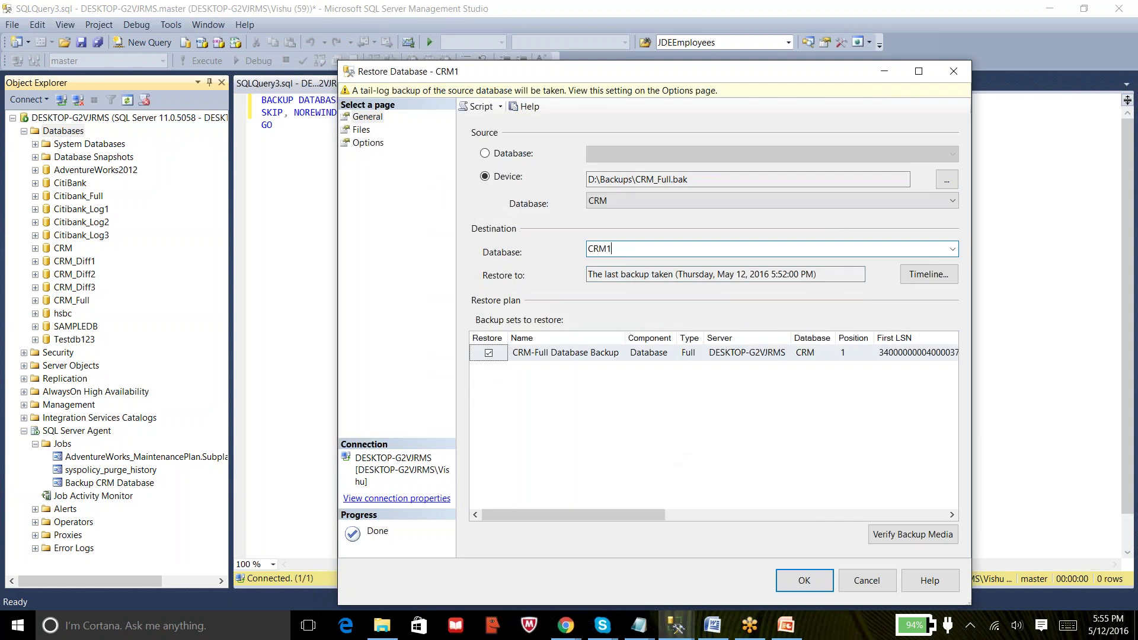
click(366, 130)
click(379, 144)
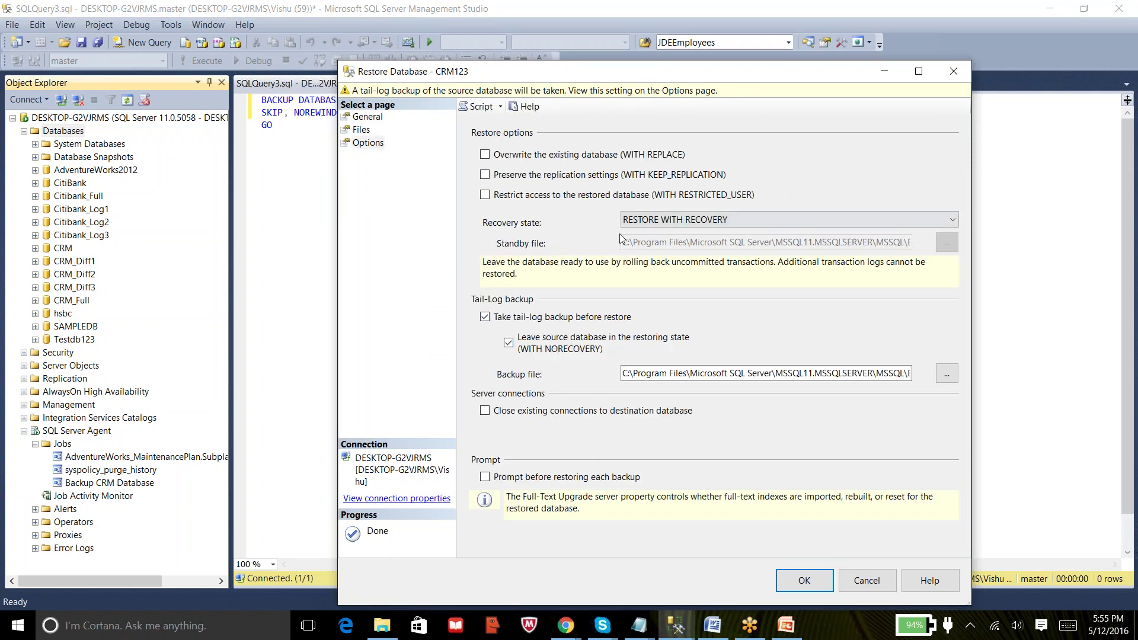
click(570, 318)
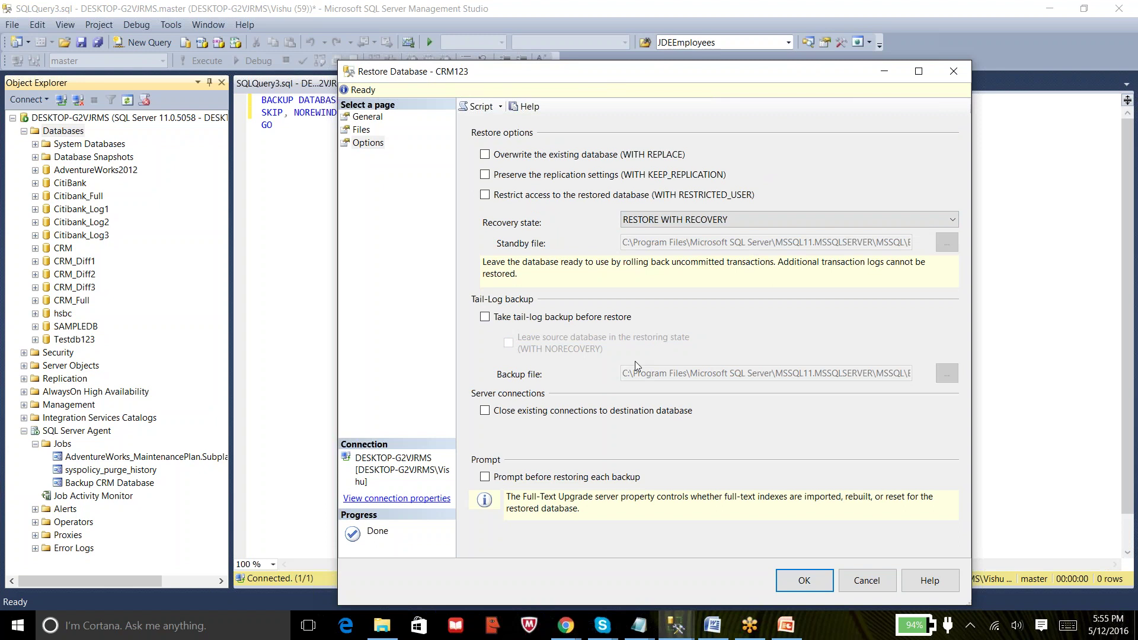
Step: Script the CRM123 restore to a new query editor window and close the restore dialog without running it
click(499, 109)
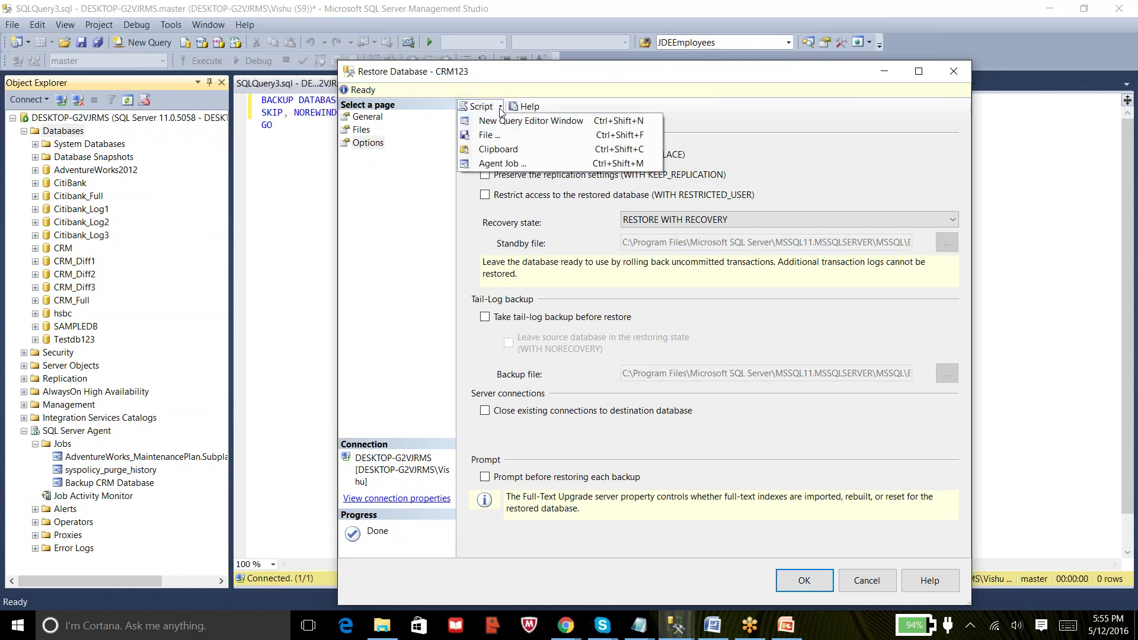
click(501, 121)
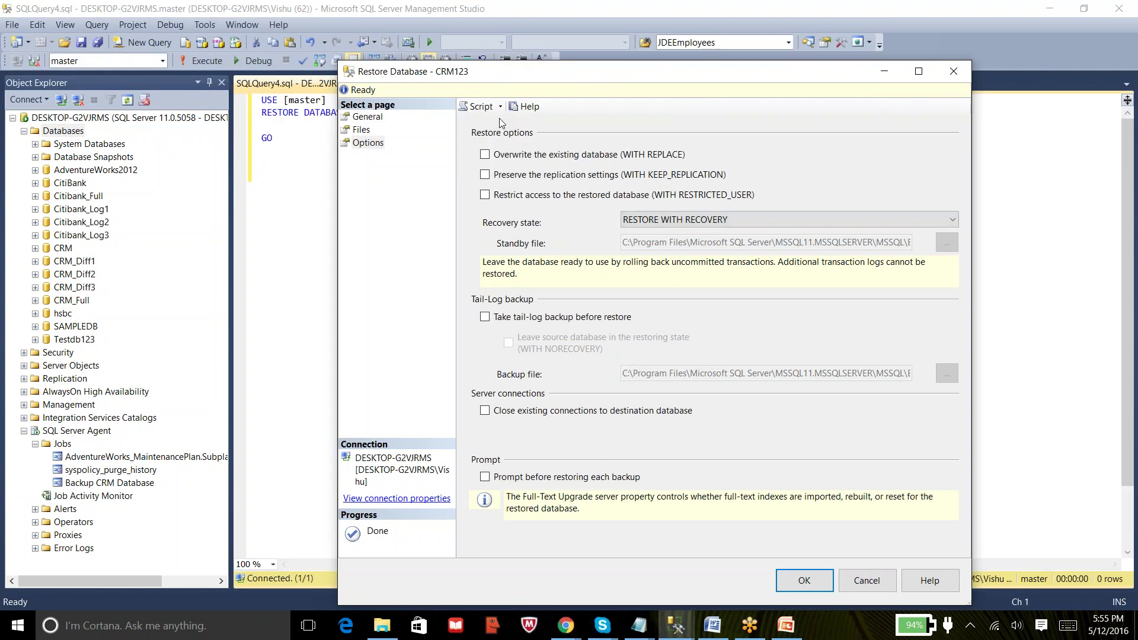
click(951, 76)
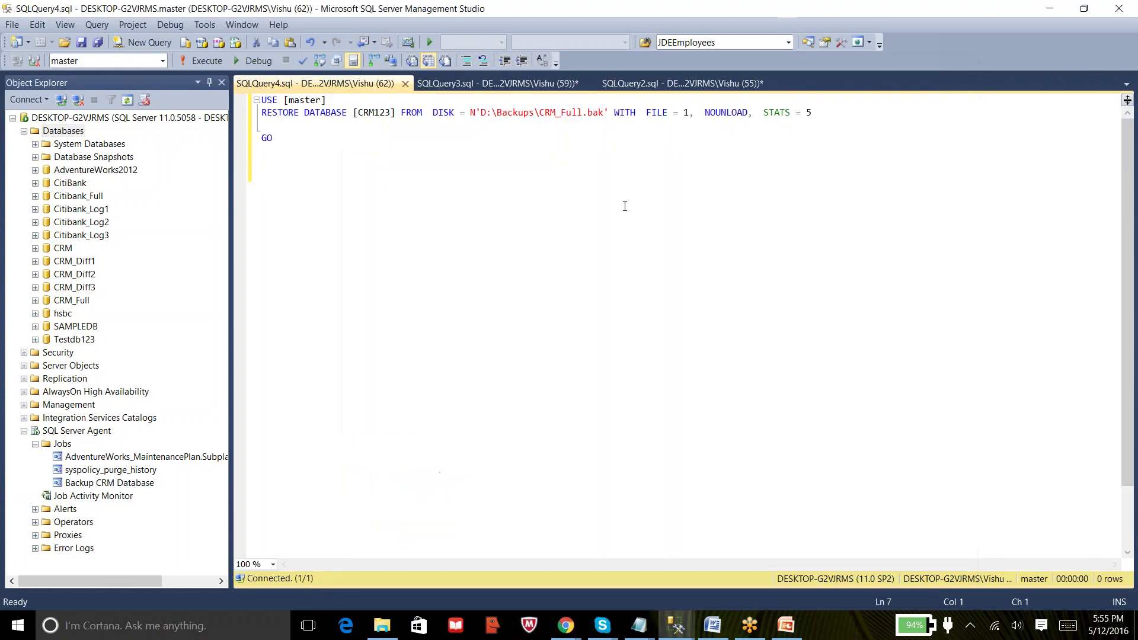
Step: Examine the generated script that restores CRM123 from CRM_Full.bak by highlighting its statements, then clear the selection
drag(262, 113, 366, 137)
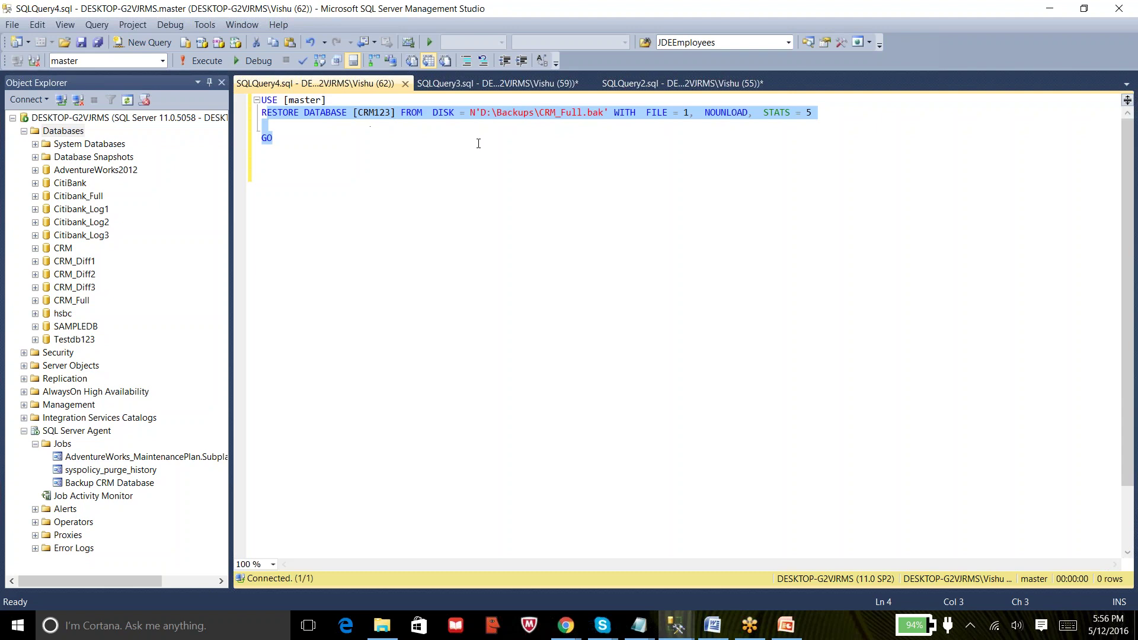
drag(299, 153, 249, 93)
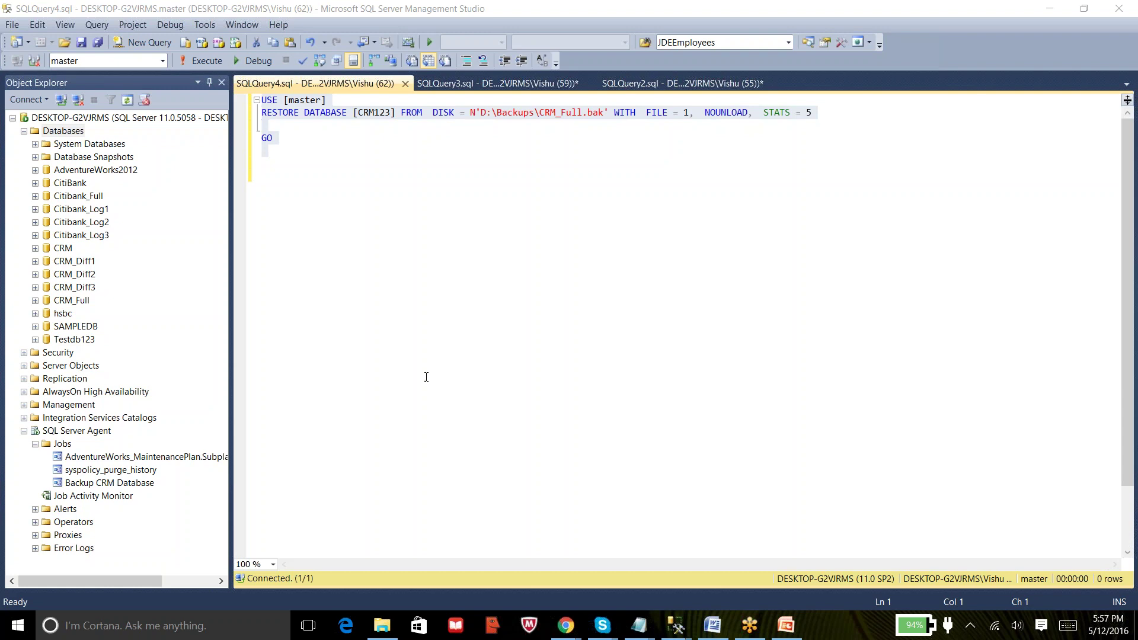
click(466, 294)
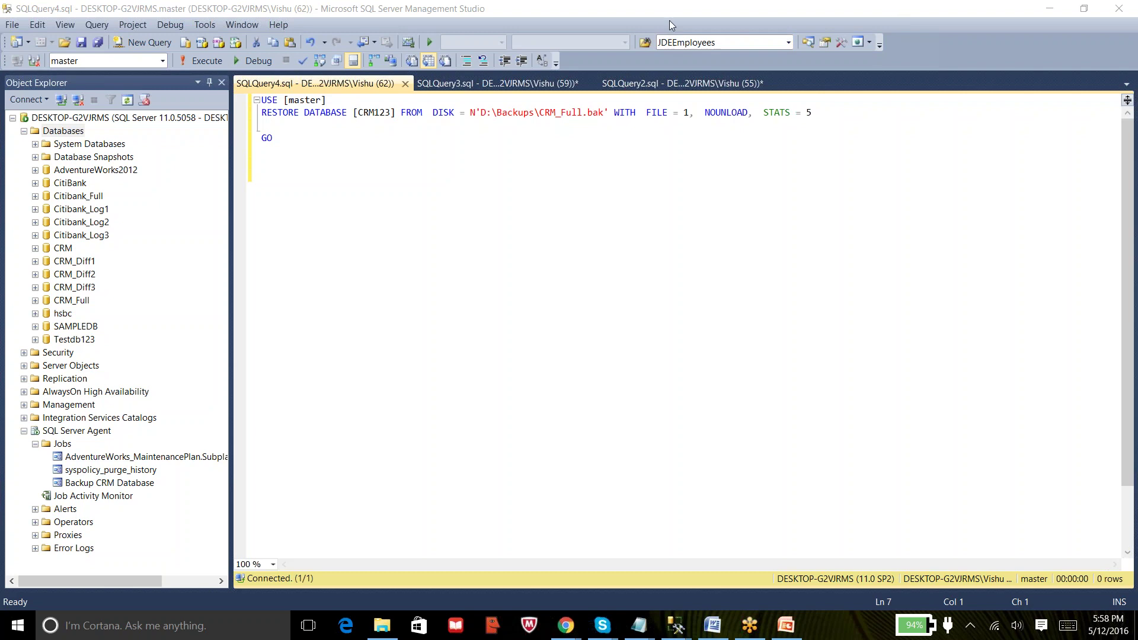
click(1133, 37)
key(Escape)
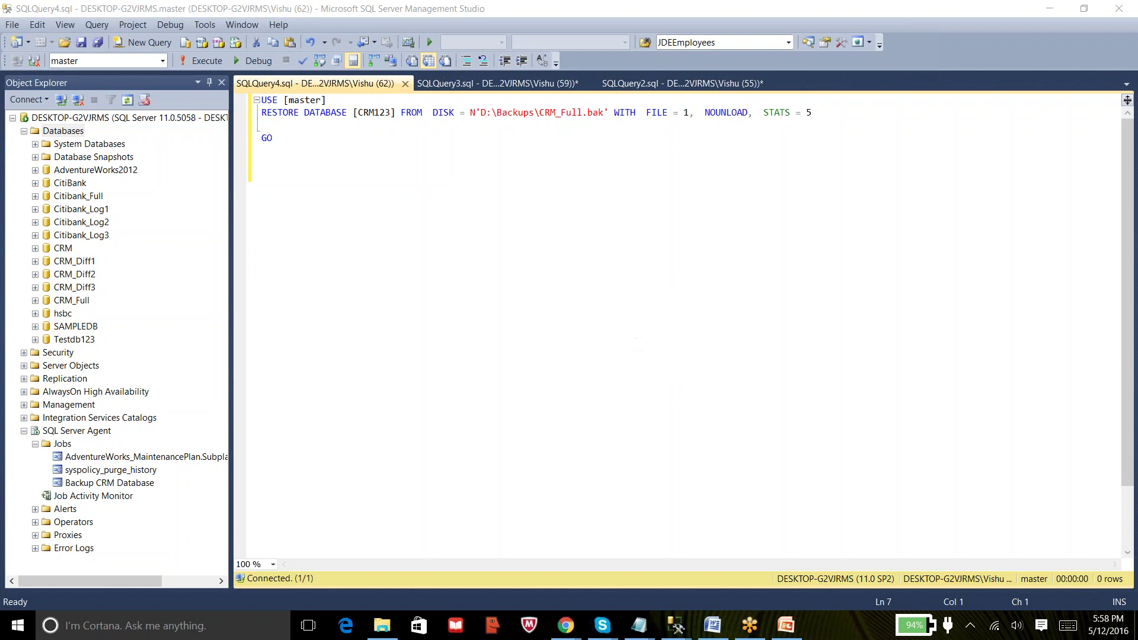